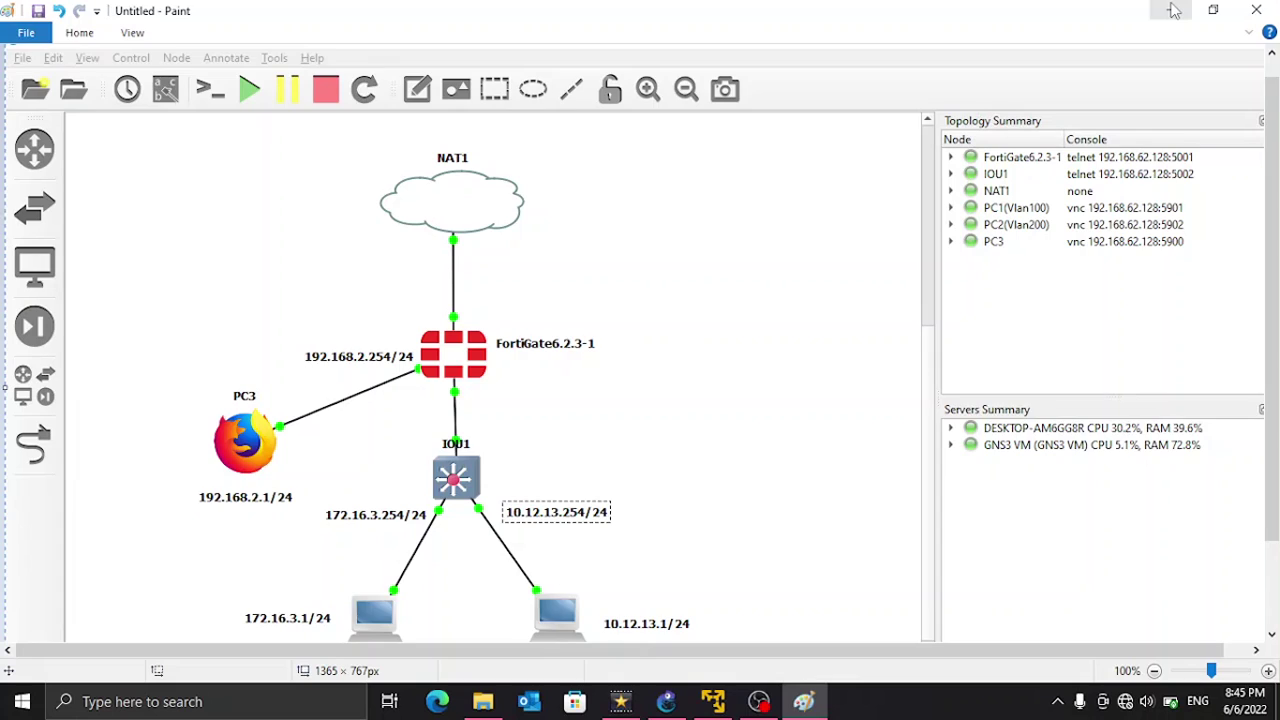
Step: Scroll through the pasted network topology sketch in Paint
scroll(386, 329, "down", 1)
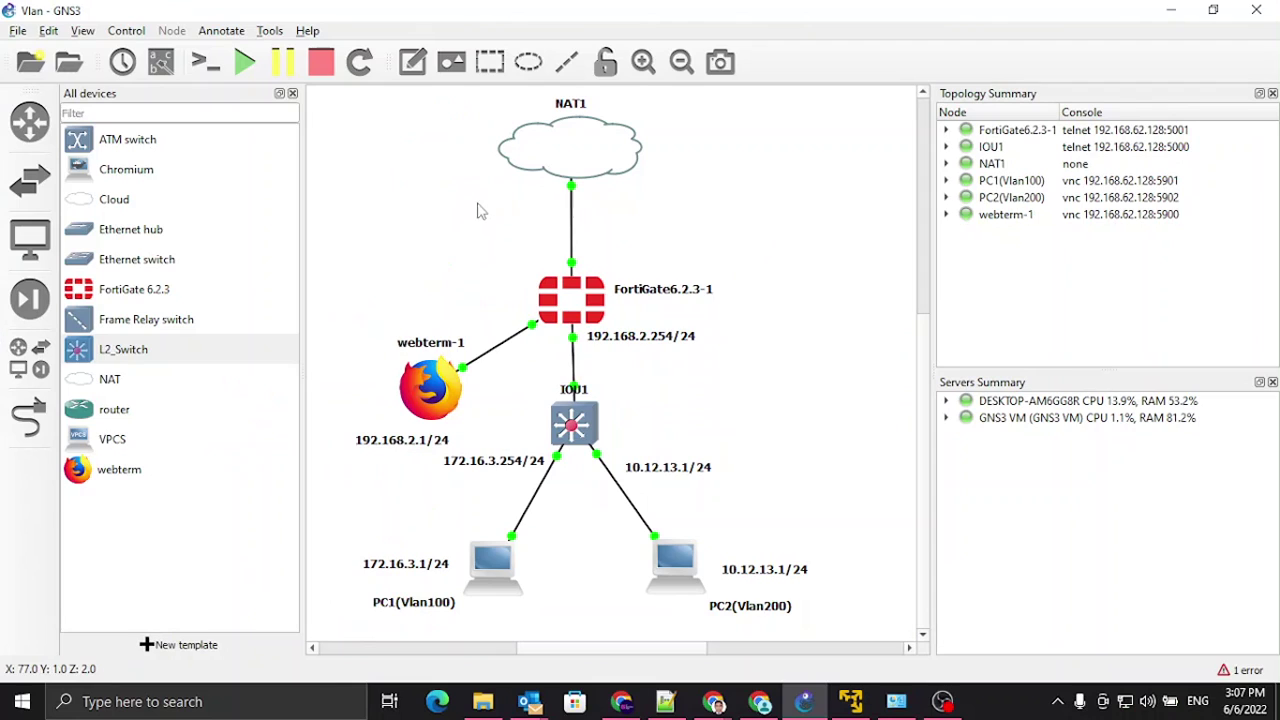
Step: Open the FortiGate console, log in as admin with the blank default password, and set a new password
right_click(571, 299)
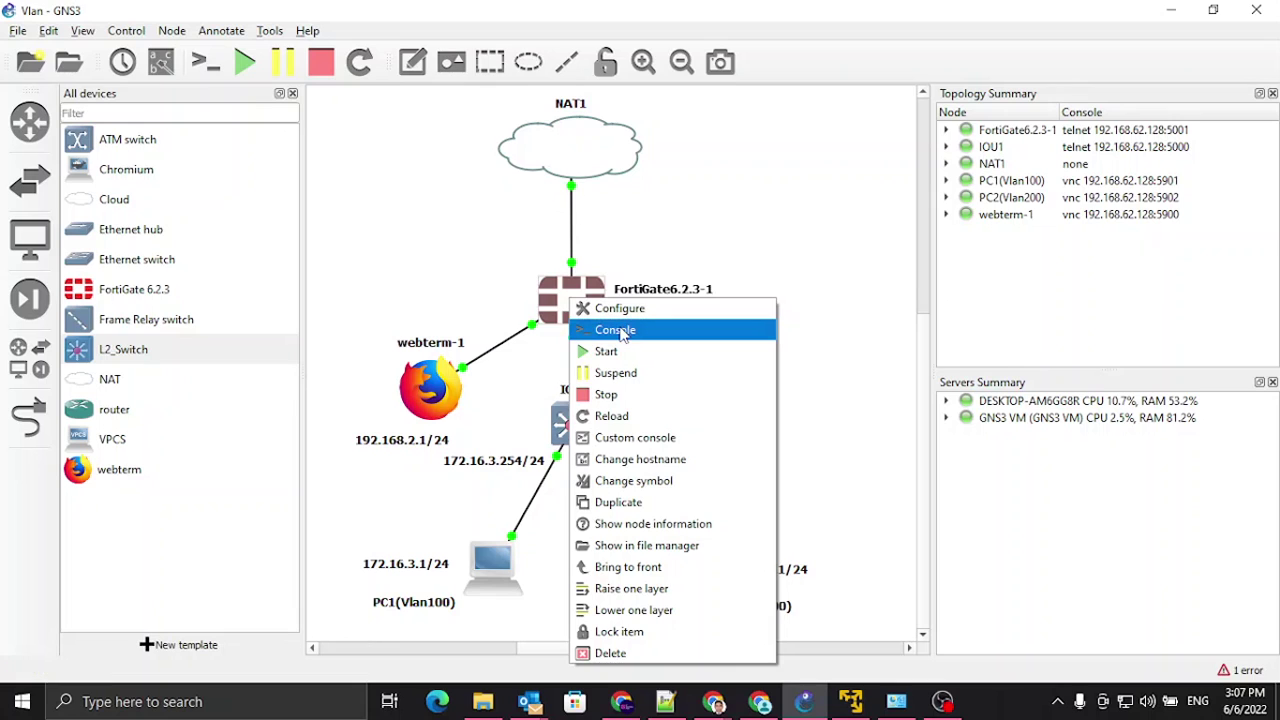
left_click(615, 330)
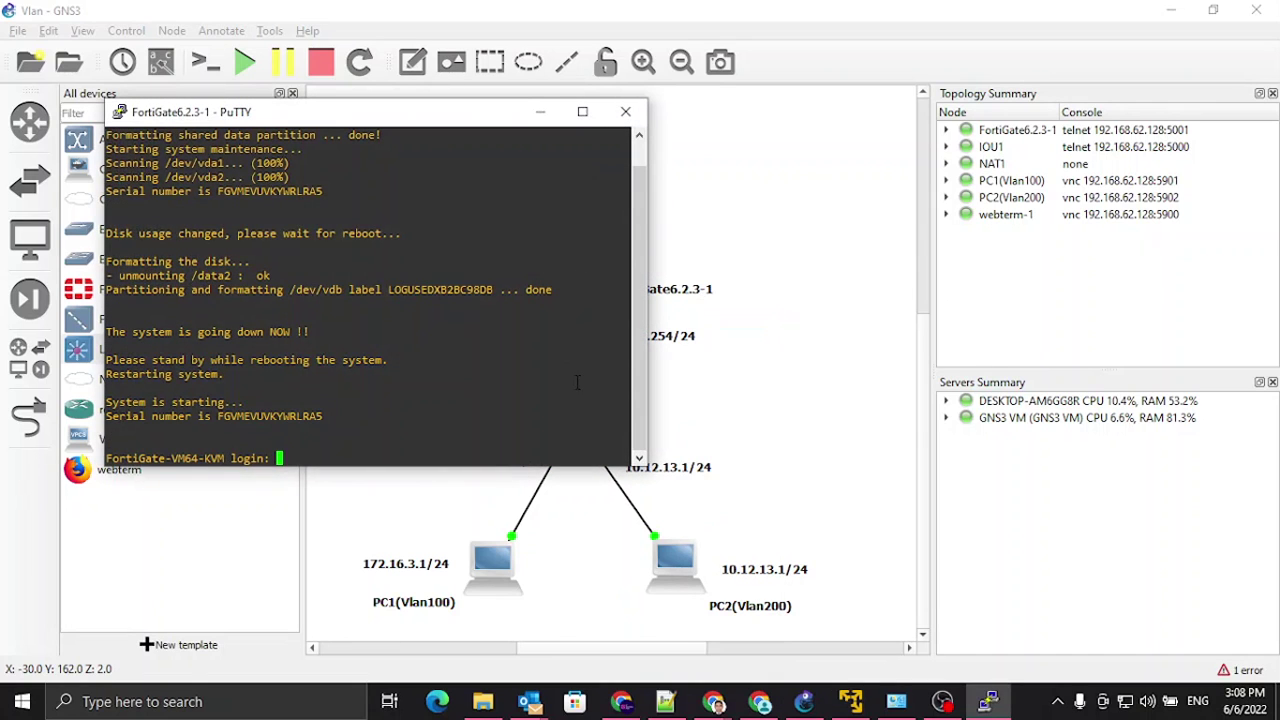
type("admin")
key("Return")
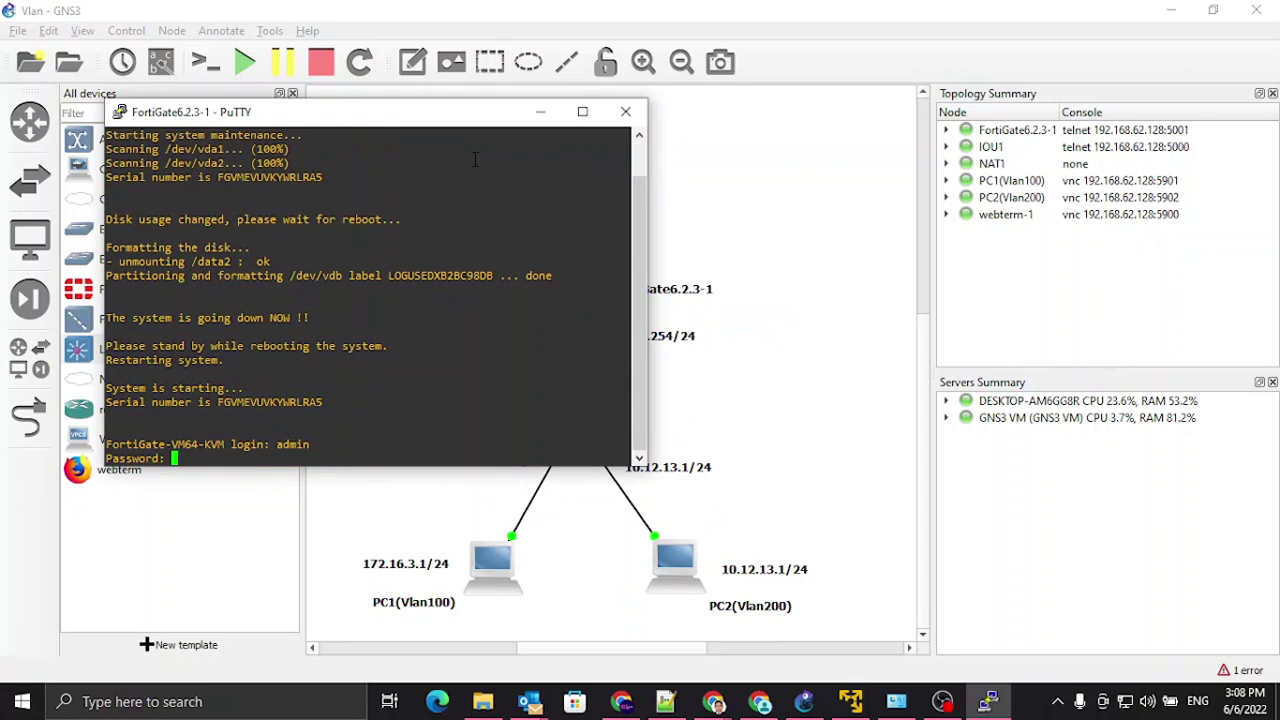
key("Return")
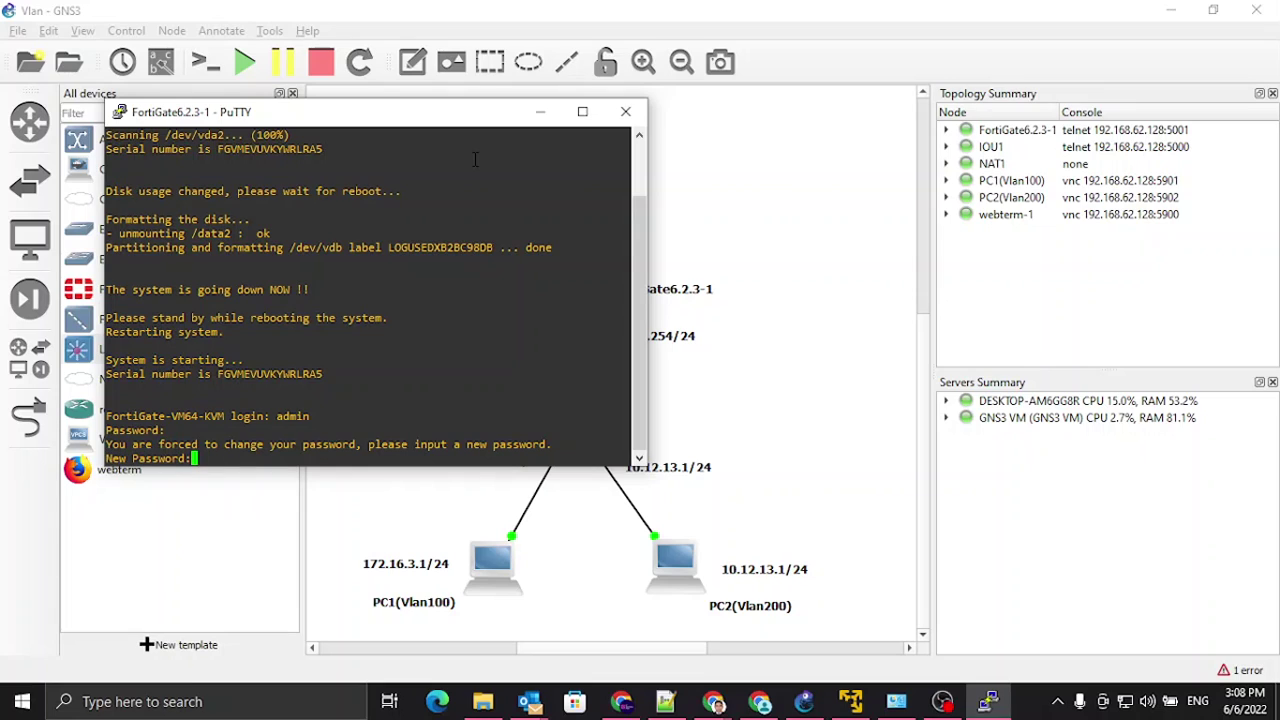
type("admin123")
key("Return")
type("admin123")
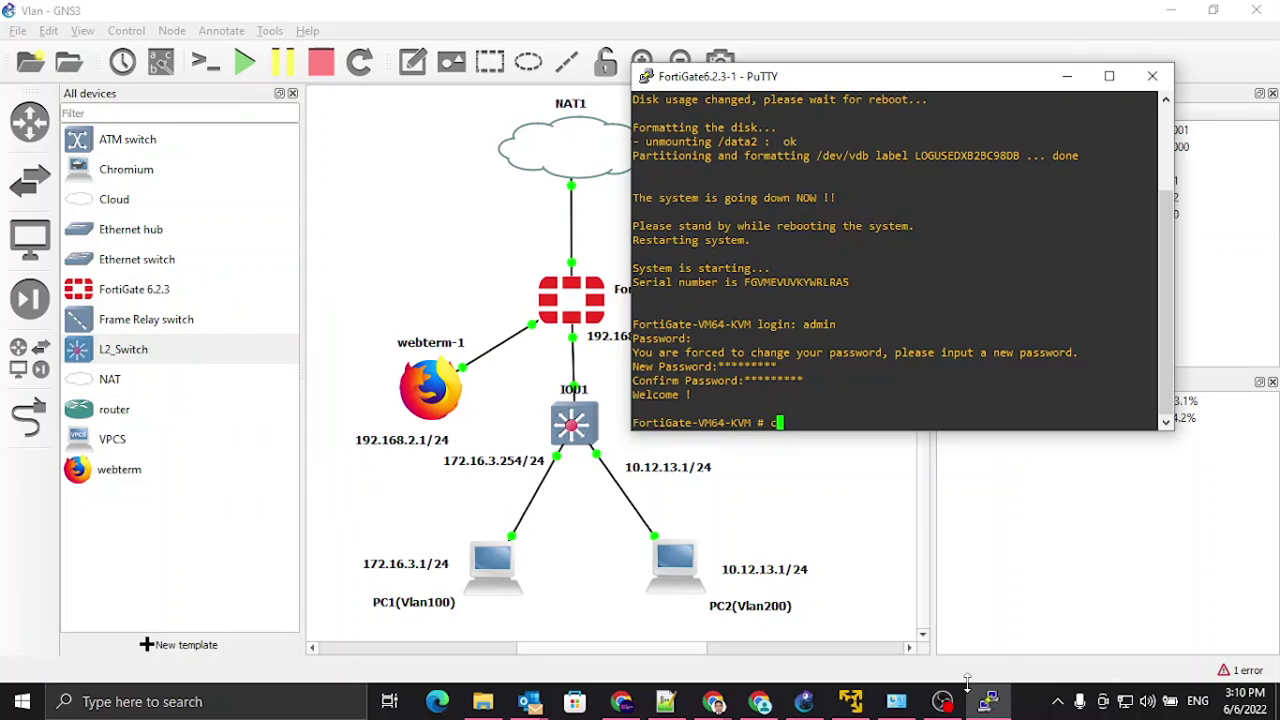
Step: Run 'config system interface' and 'show' to list all interface settings
type("onfig system interface")
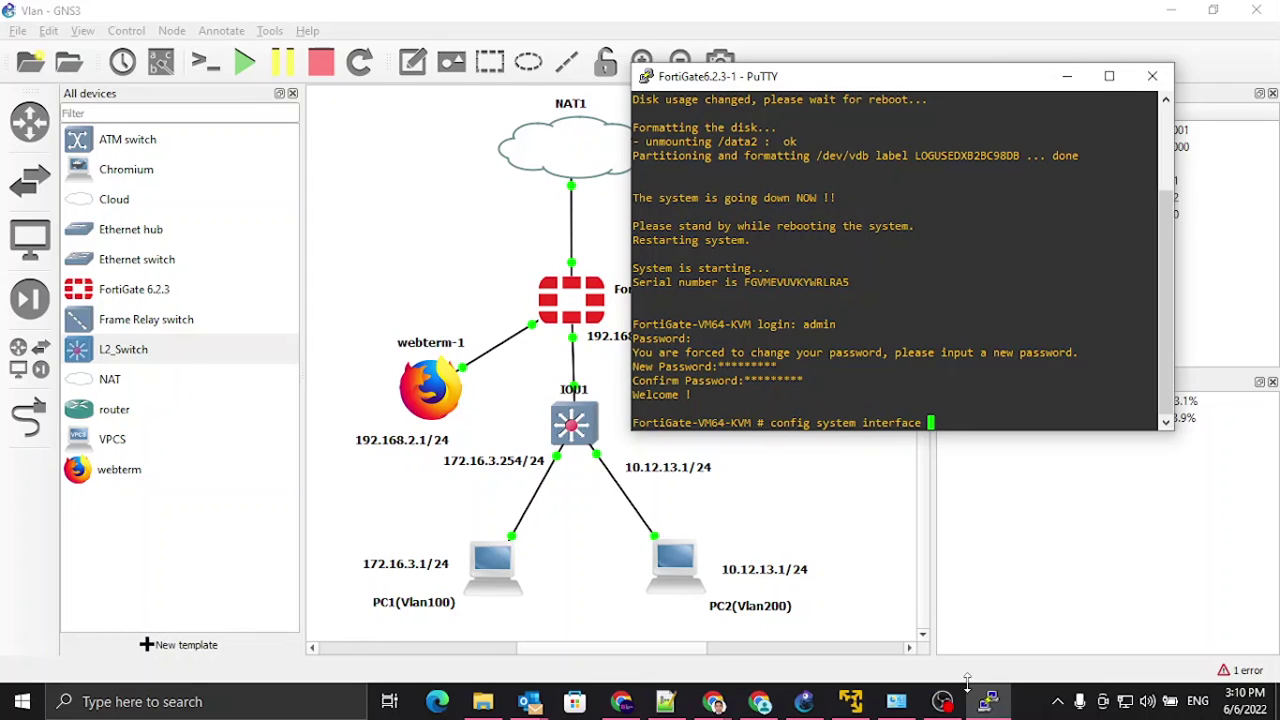
key("Return")
type("show")
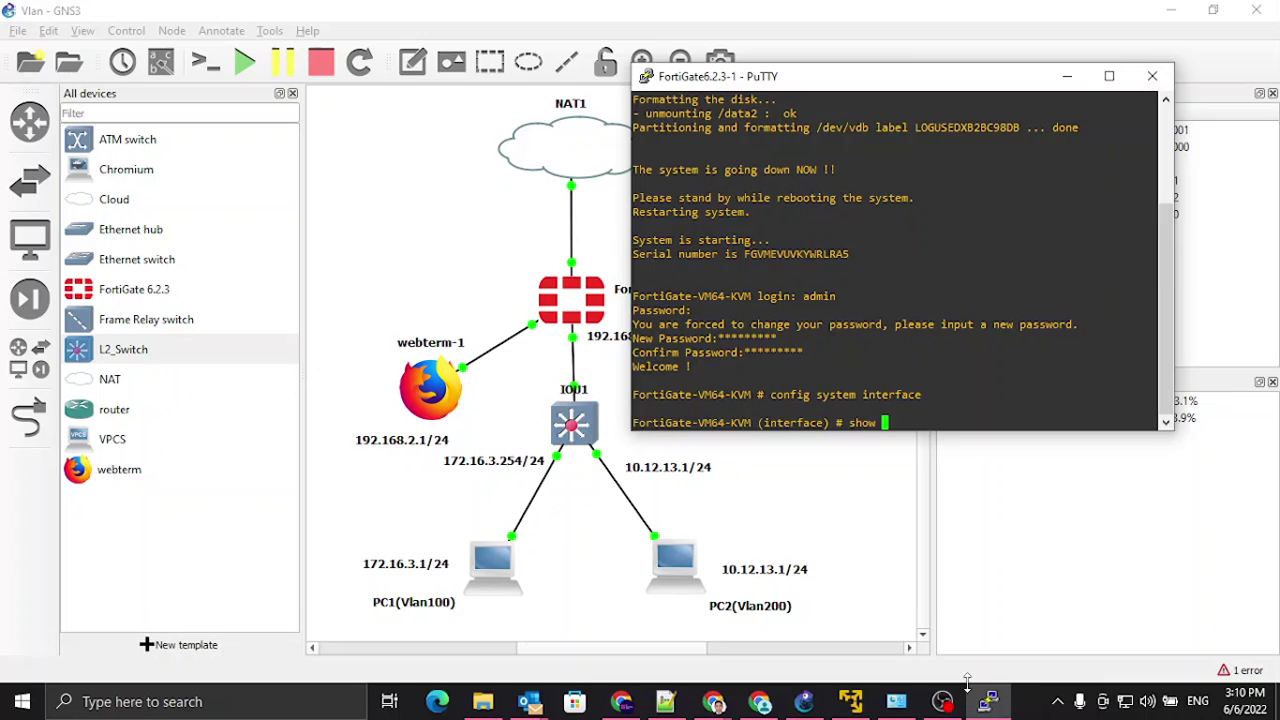
key("Return")
Step: Mark and clear the port1 settings block in the output, then mark the port2 block
scroll(957, 256, "up", 4)
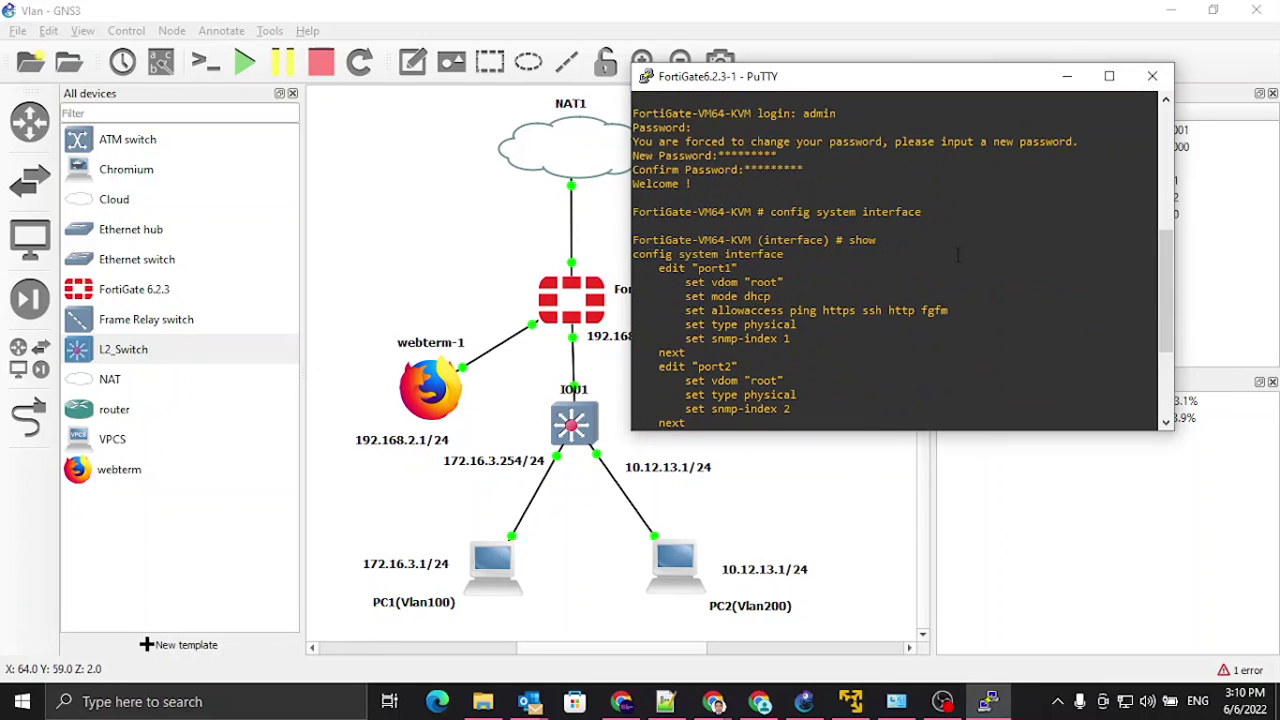
left_click_drag(633, 254, 814, 341)
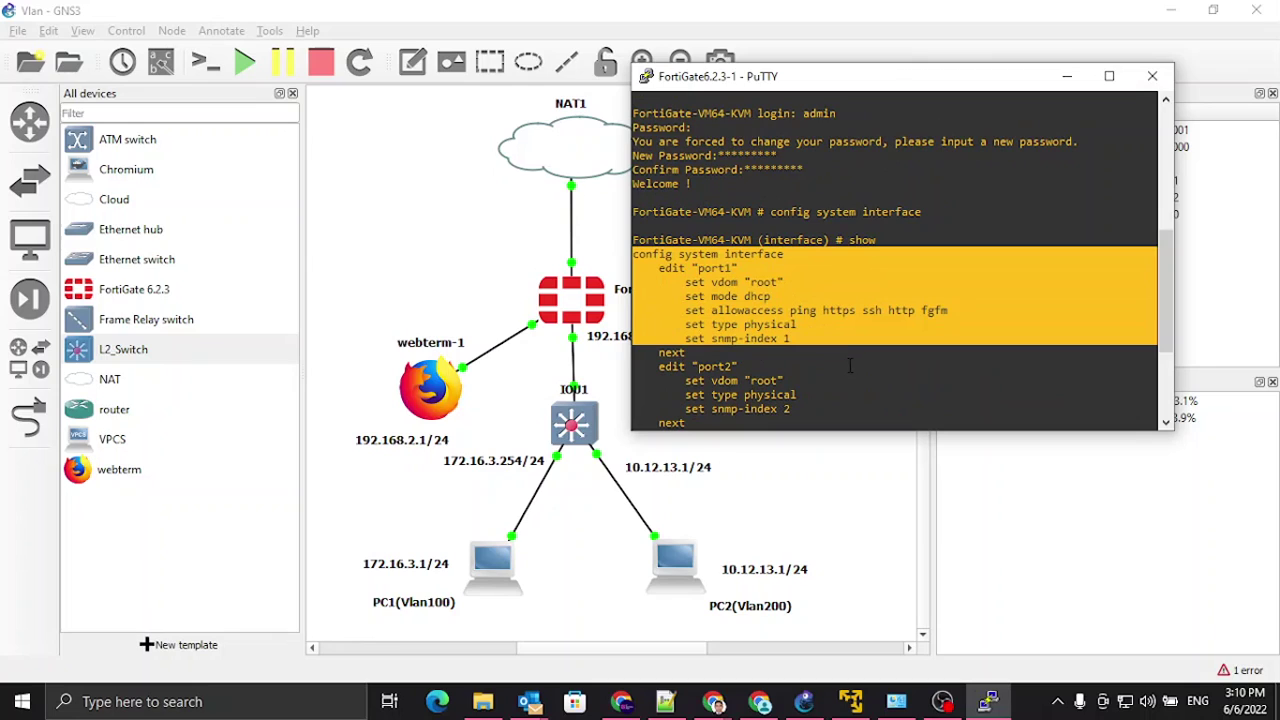
left_click(797, 325)
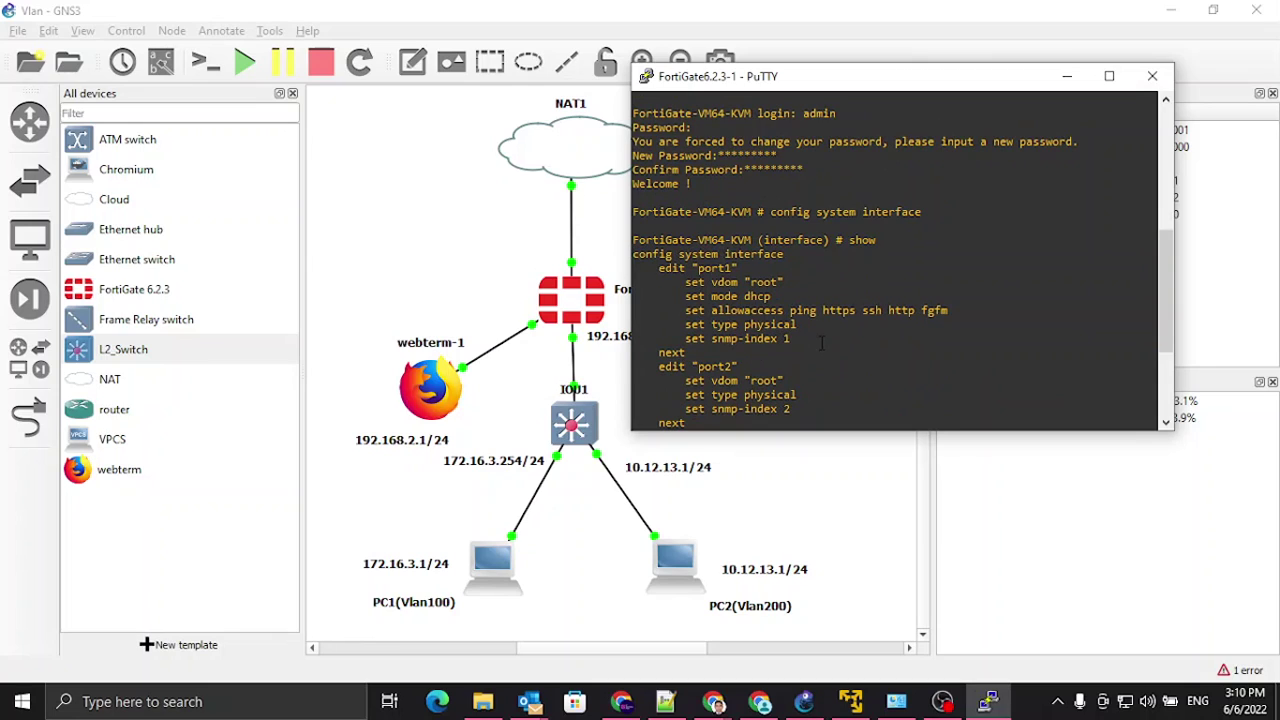
scroll(822, 343, "down", 5)
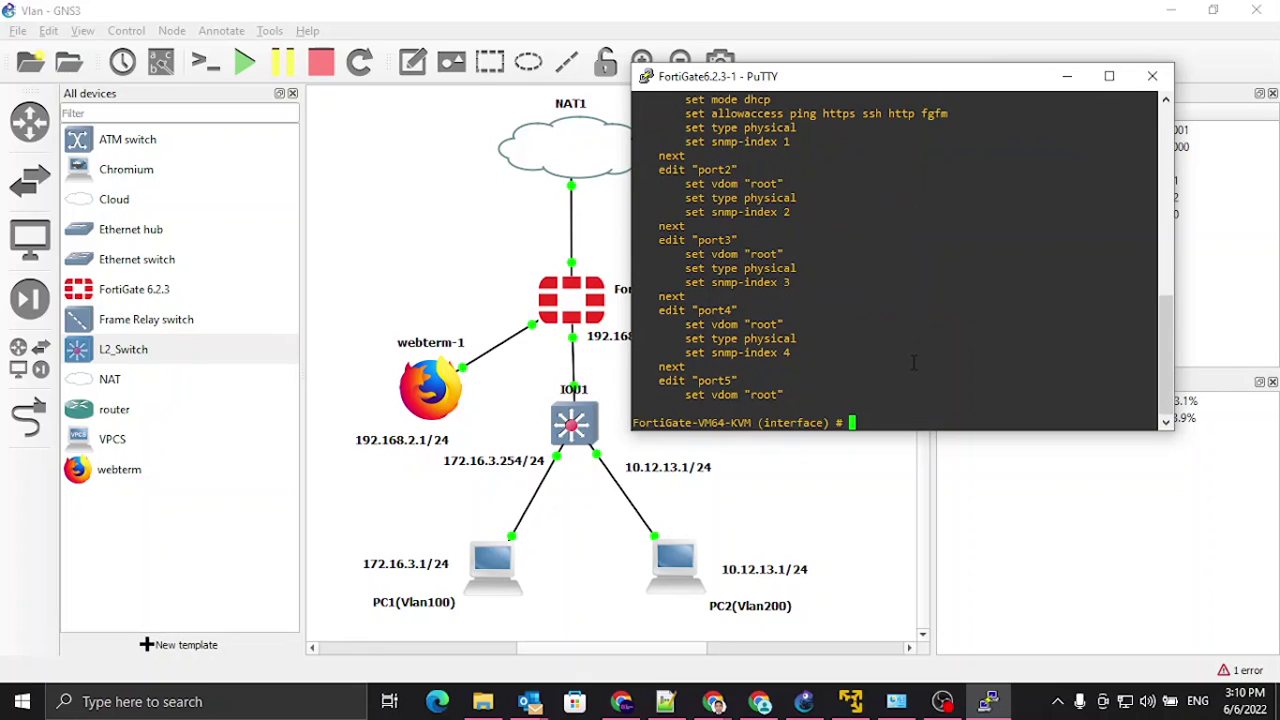
left_click_drag(658, 170, 798, 222)
Step: Edit port2 with IP 192.168.2.254 255.255.255.0, moving the 192.168.2.254/24 topology label beside webterm
left_click(922, 288)
type("edit port2")
key("Return")
type("set ip")
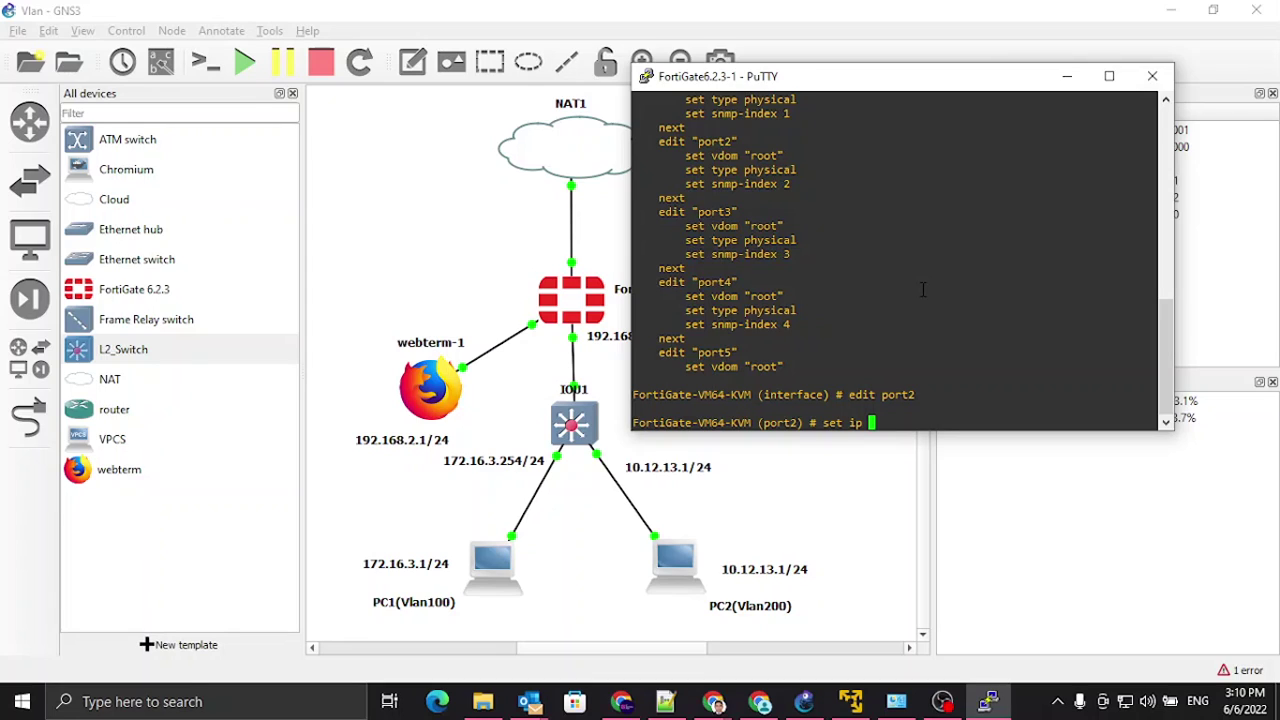
type(" 192.168.2.254")
left_click_drag(847, 90, 987, 86)
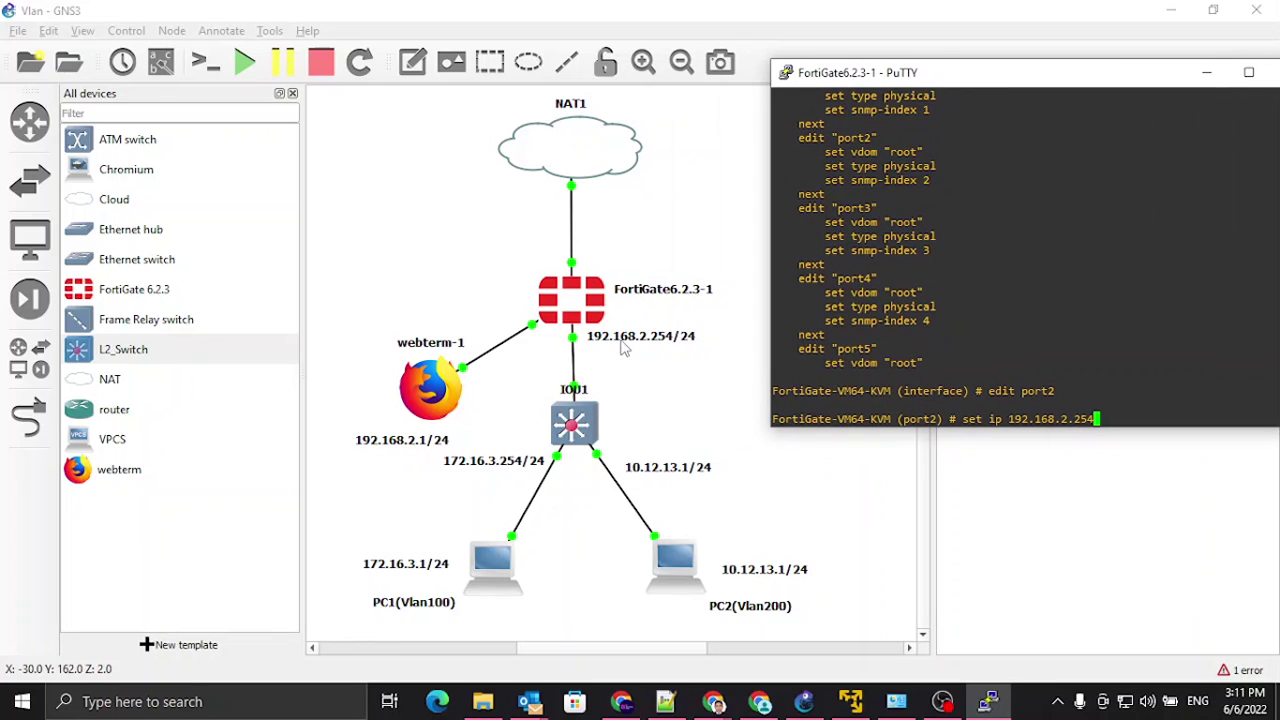
left_click_drag(634, 343, 472, 311)
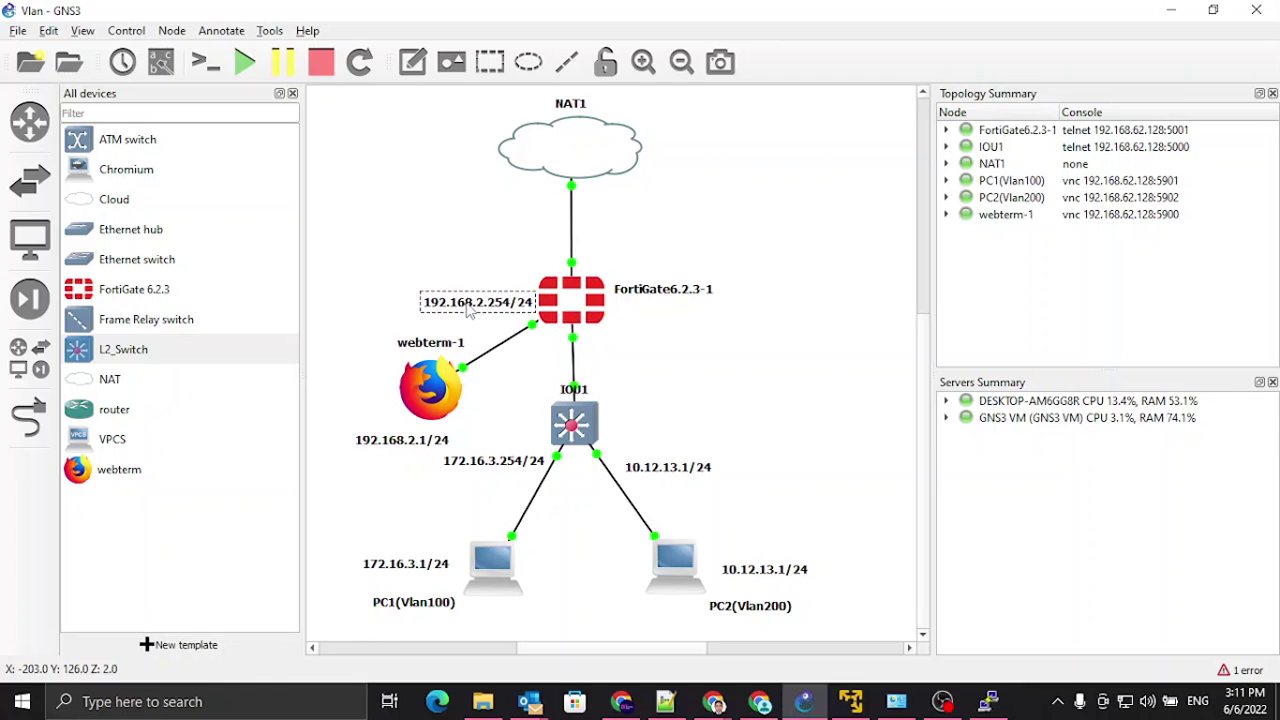
left_click(988, 701)
left_click_drag(1035, 86, 955, 76)
type("/")
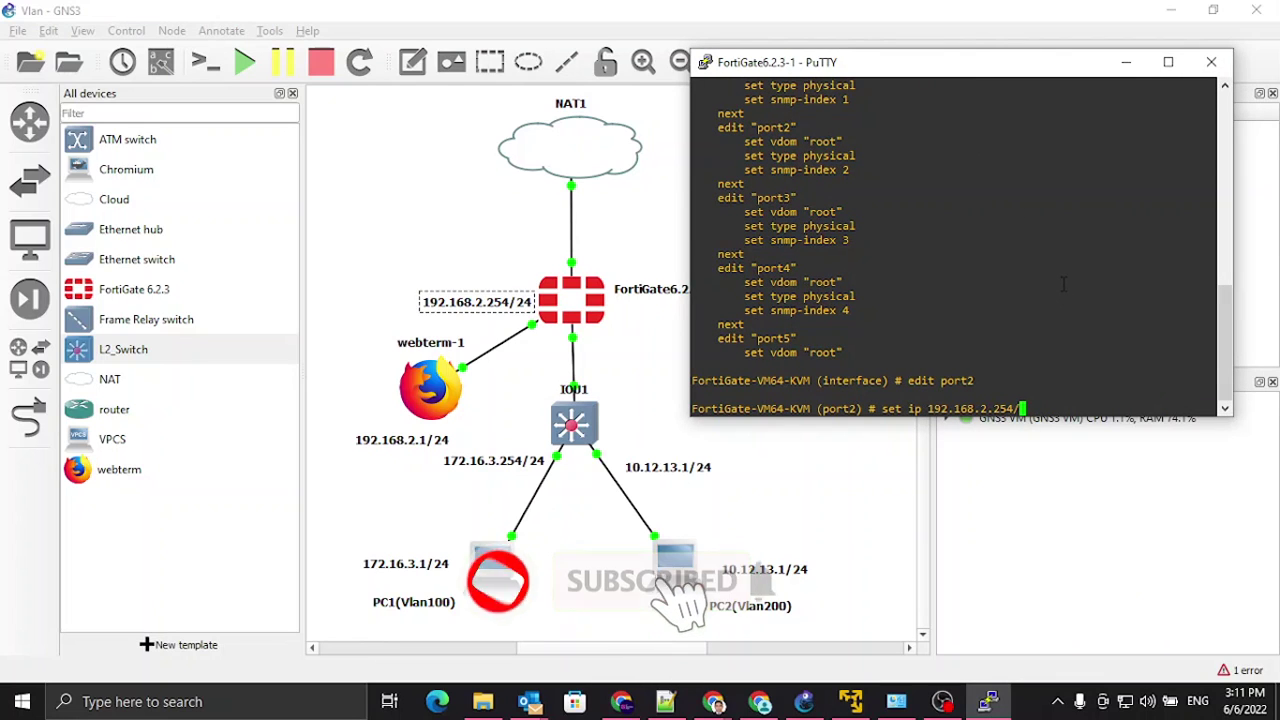
type("2")
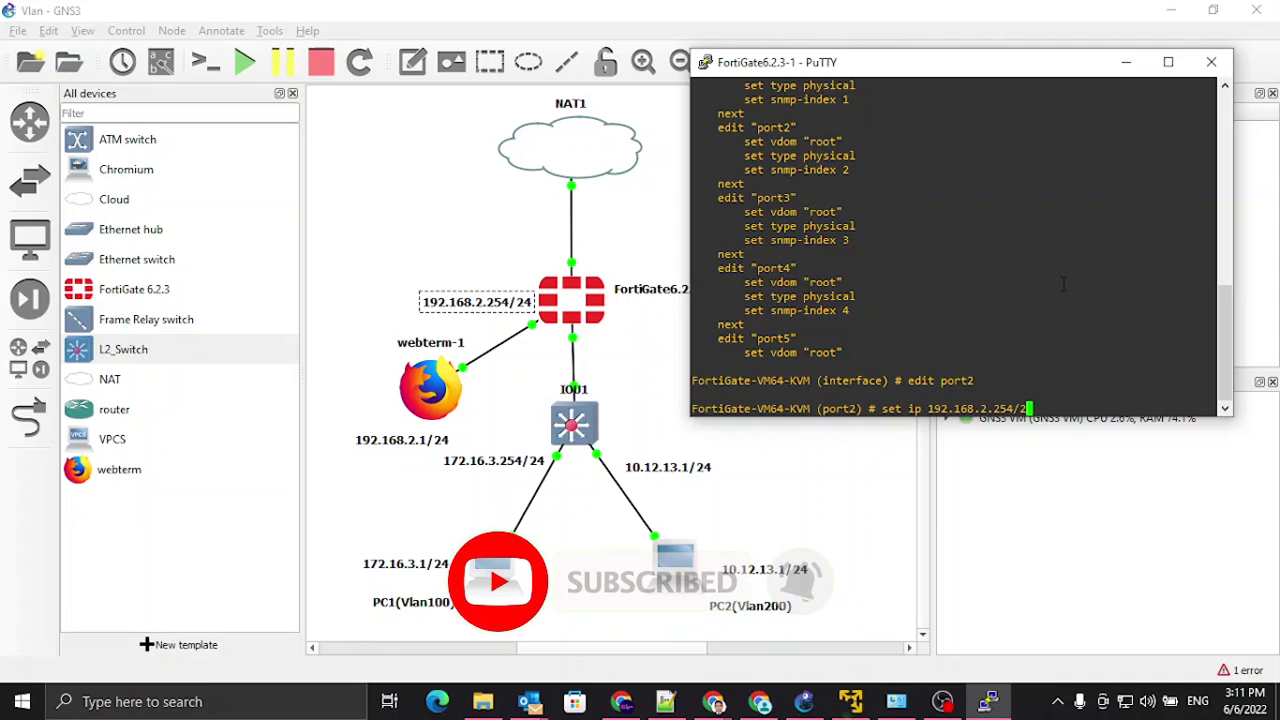
key("BackSpace")
key("BackSpace")
type("255.255")
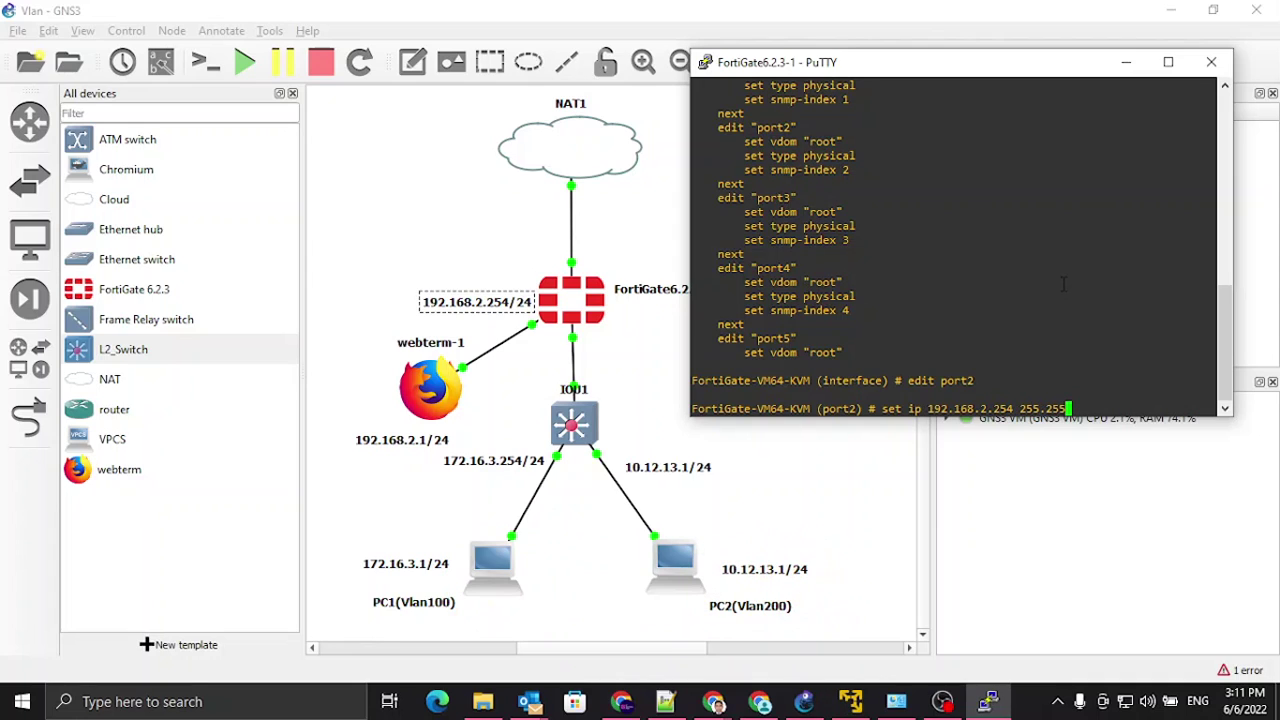
type(".255.255.0")
key("Return")
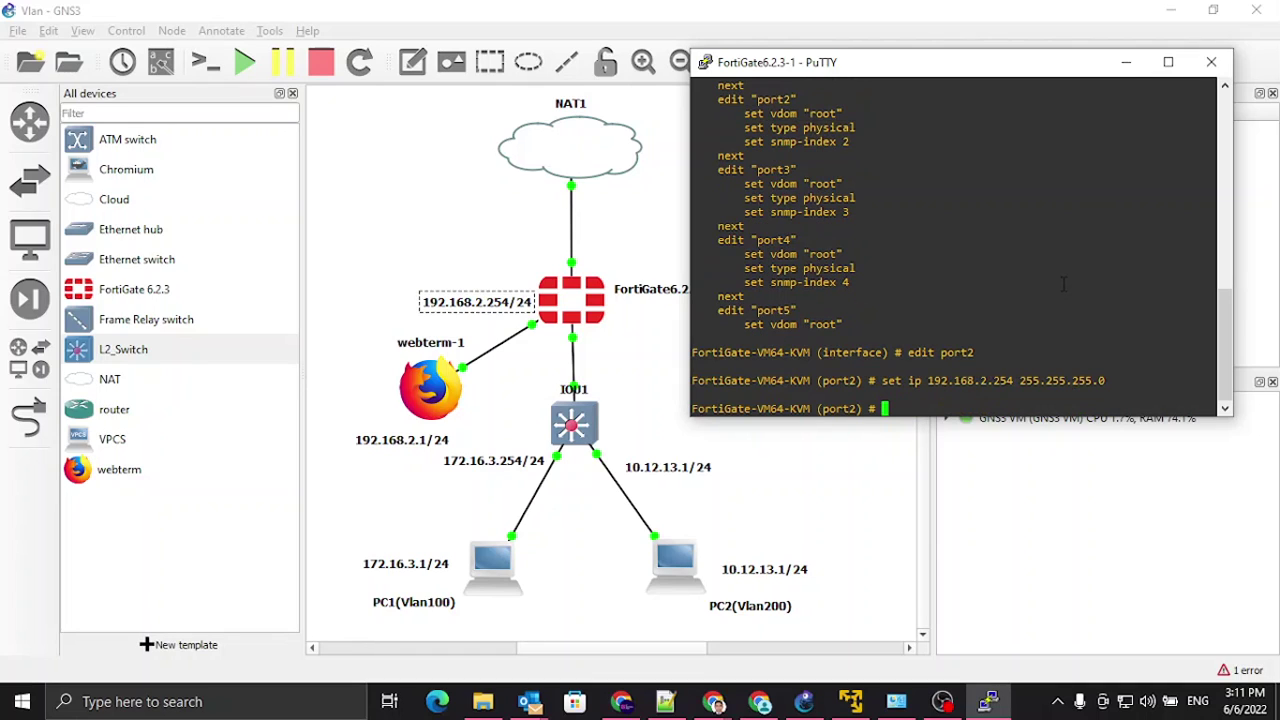
Step: Allow ping and http access on port2 and end the interface configuration
type("set allowaccess ping htt")
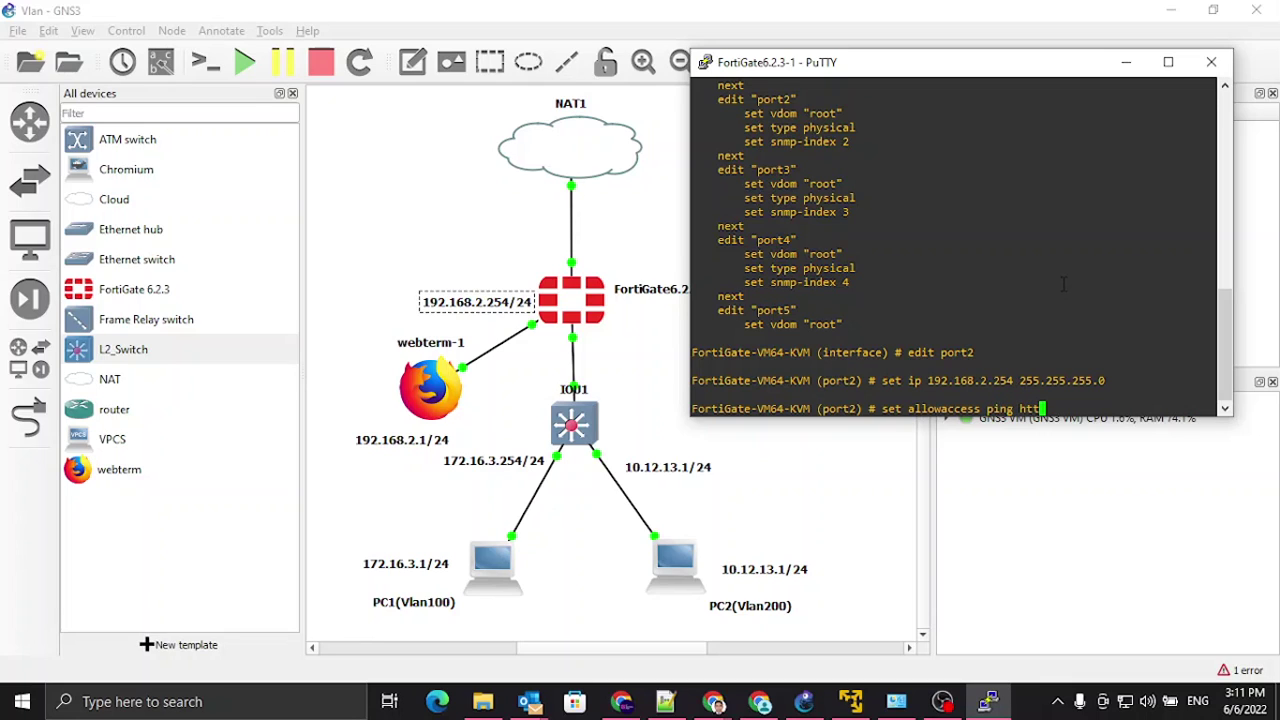
type("p")
key("Return")
type("end")
key("Return")
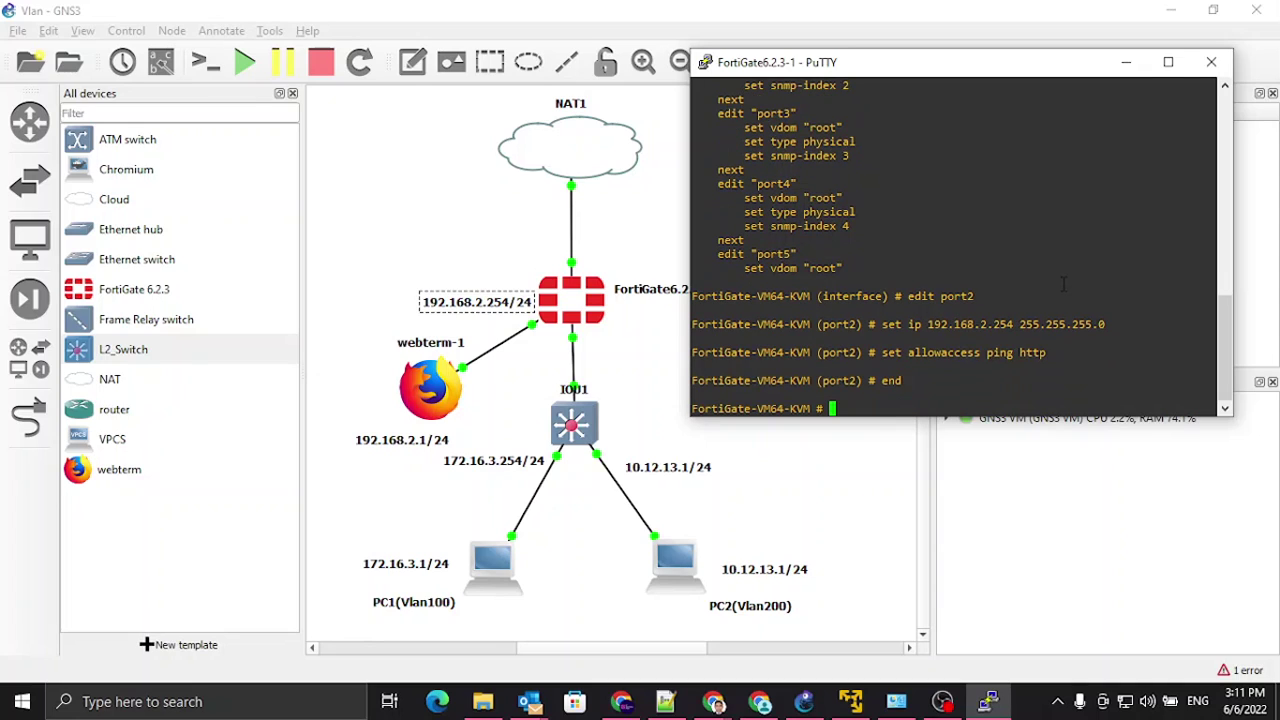
Step: Ping 8.8.8.8 from the FortiGate and stop it after the replies arrive
type("execute ping 8.8.8.8")
key("Return")
key("ctrl+c")
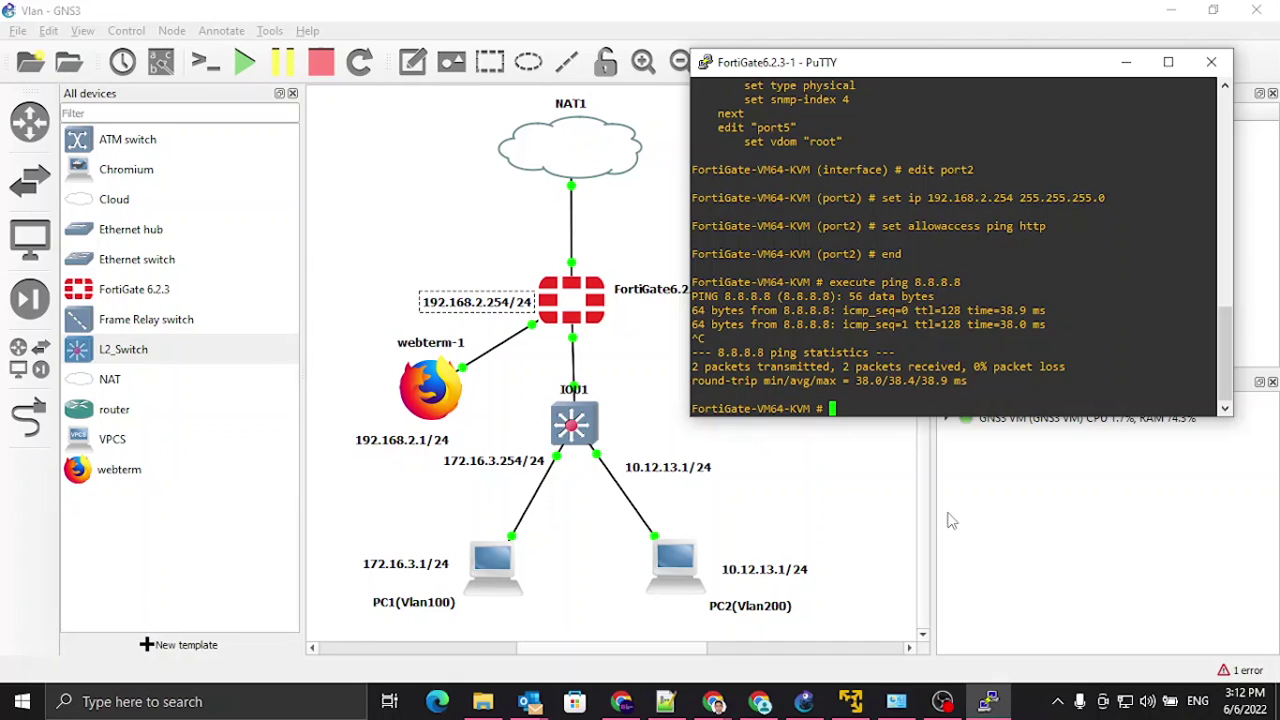
Step: Configure webterm-1's eth0 as static 192.168.2.1/24, gateway 192.168.2.254, nameserver 8.8.8.8, with auto eth0
right_click(420, 392)
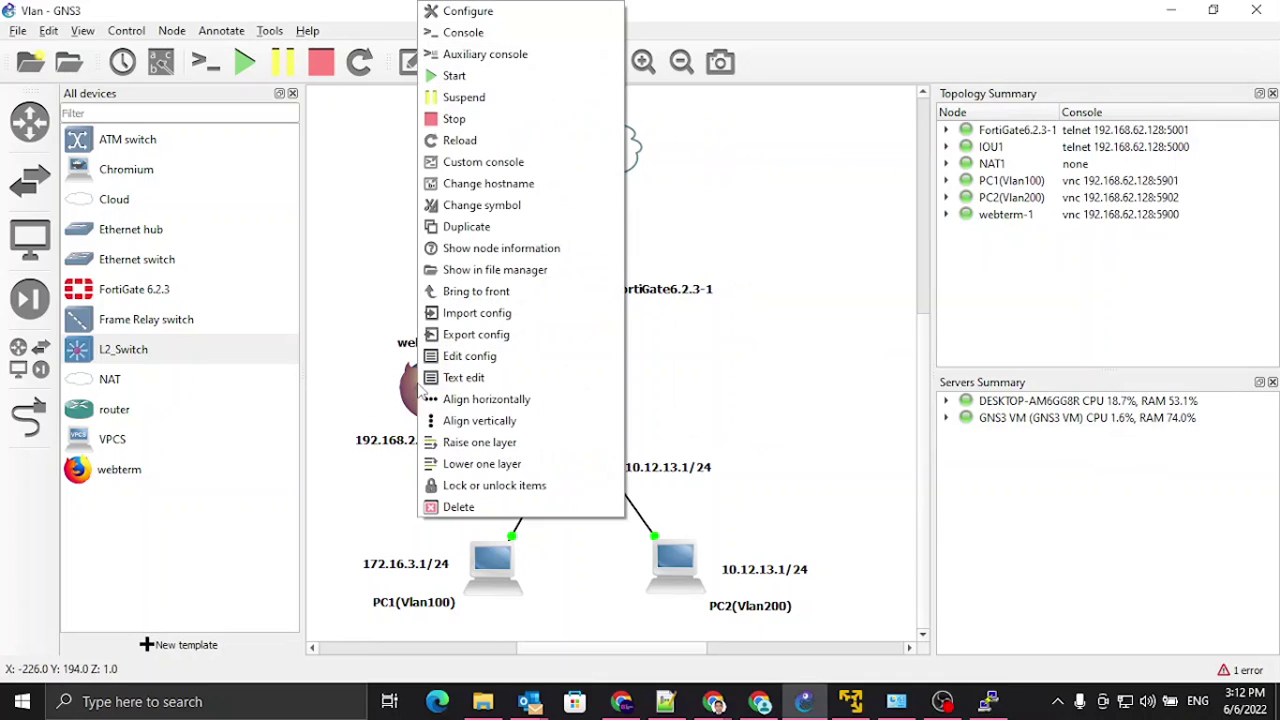
left_click(470, 358)
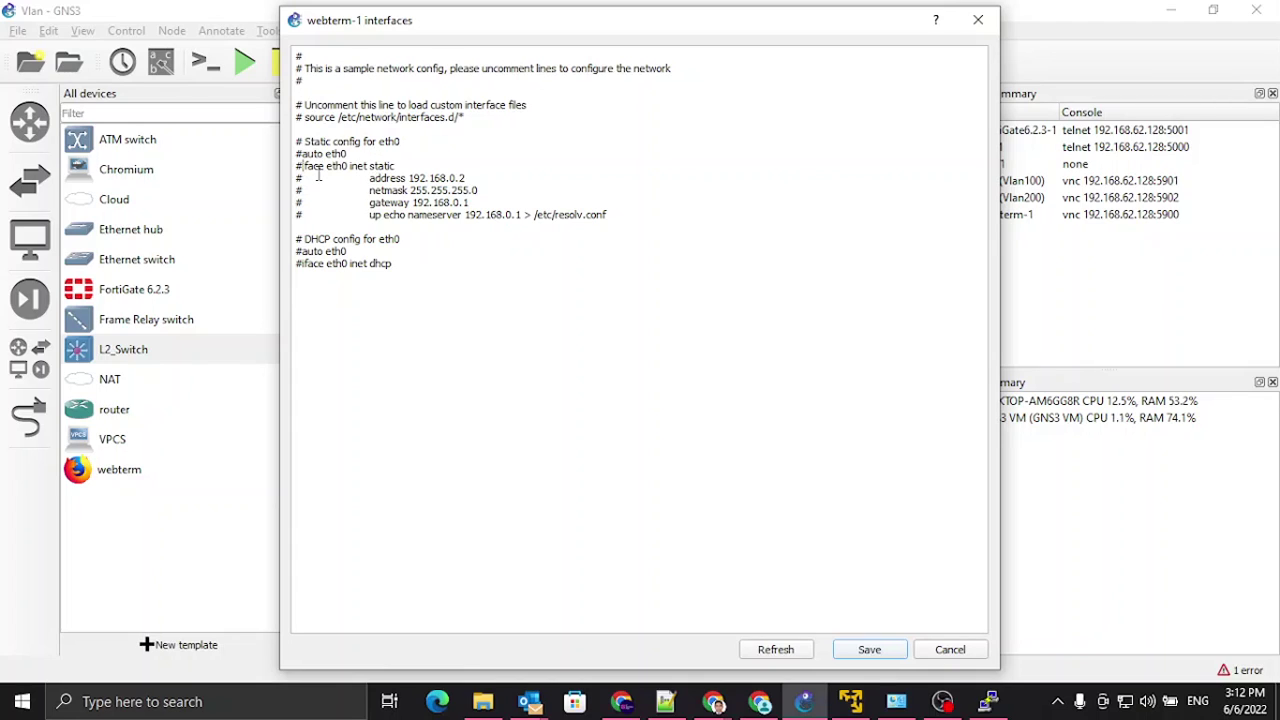
key("BackSpace")
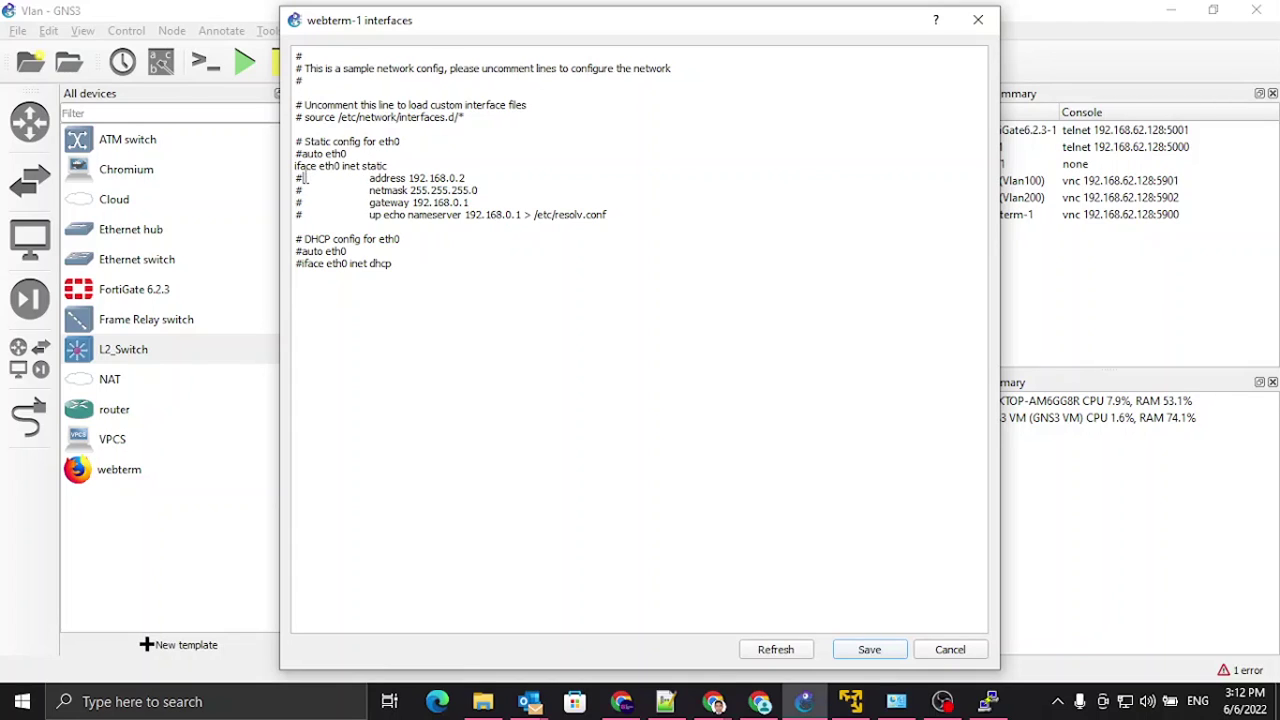
key("BackSpace")
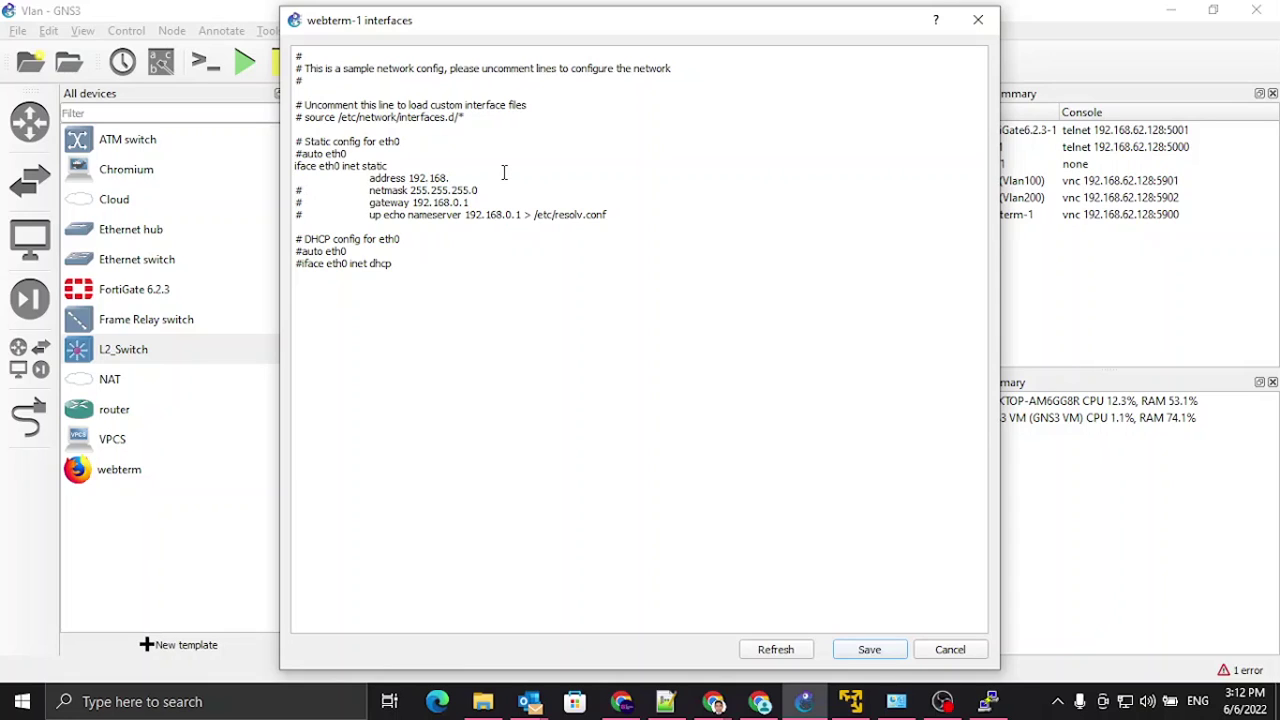
left_click_drag(312, 193, 297, 191)
key("BackSpace")
left_click_drag(308, 216, 298, 216)
type("2.1")
left_click_drag(466, 219, 524, 215)
type("8.8.8.8")
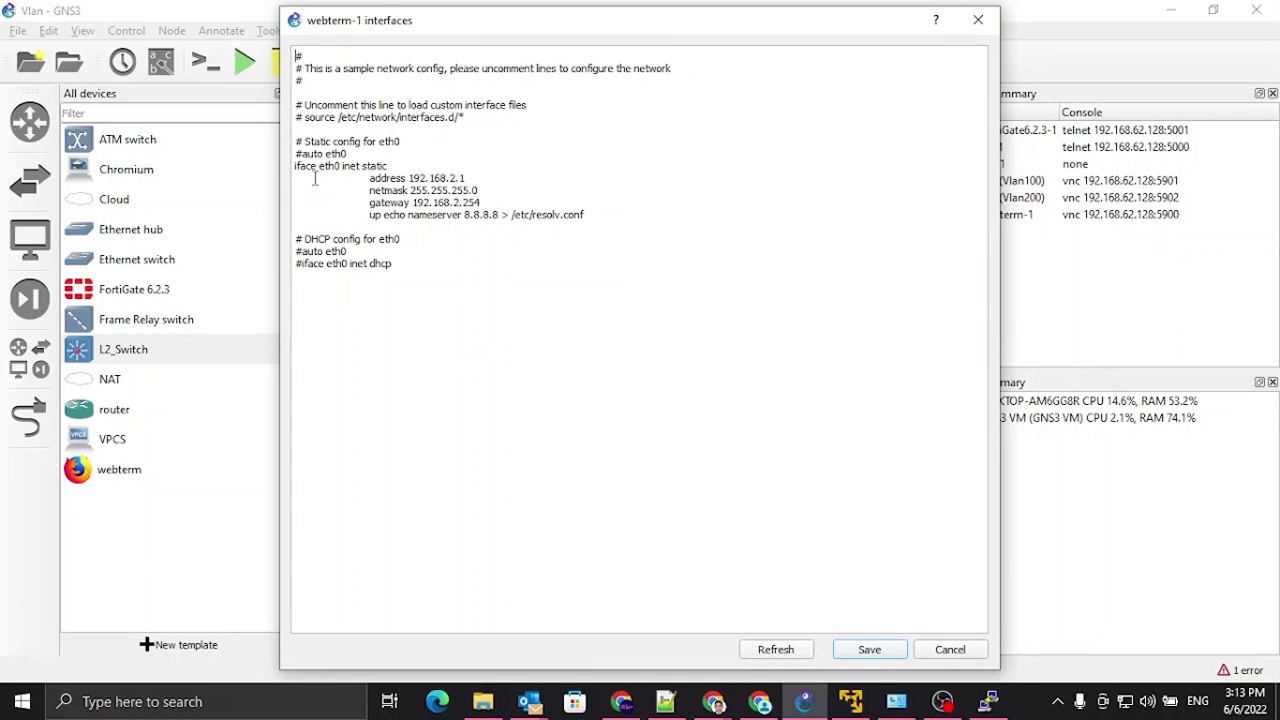
key("BackSpace")
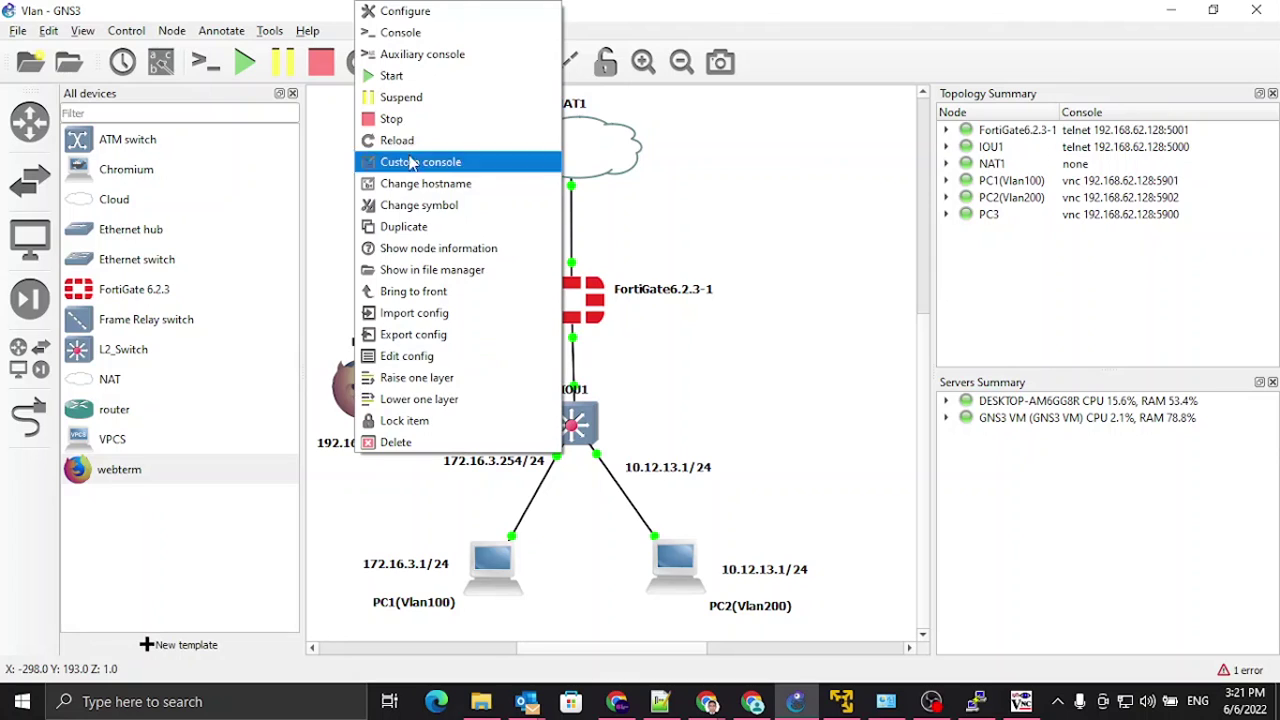
Step: Stop and restart PC3, then open its graphical console
left_click(406, 120)
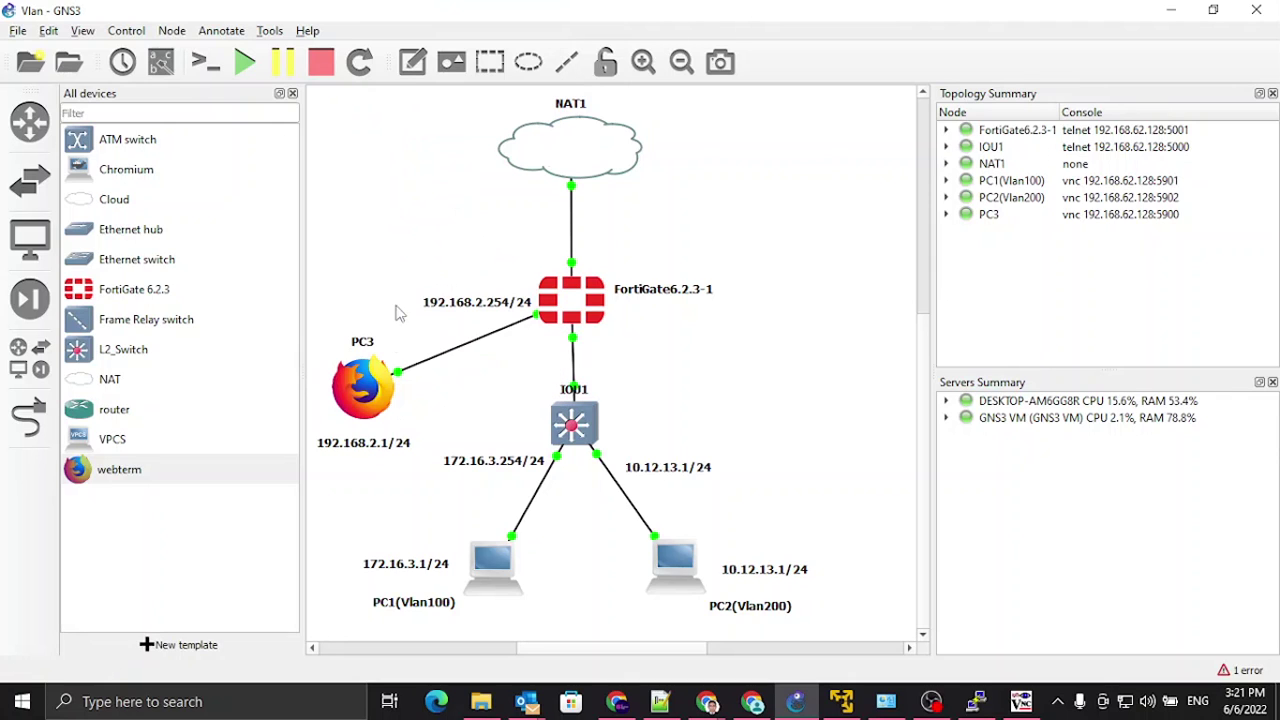
right_click(363, 388)
left_click(412, 76)
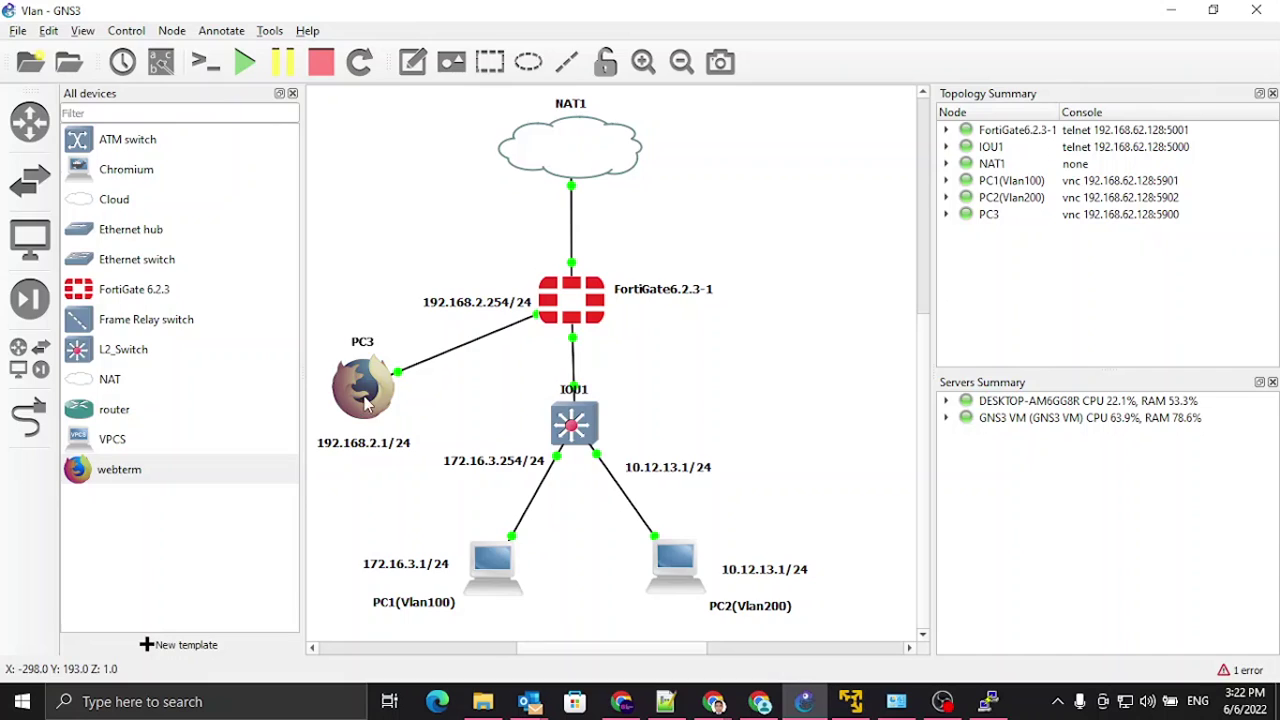
double_click(364, 396)
Step: From a PC3 terminal, ping the FortiGate at 192.168.2.254 and stop after replies
right_click(546, 206)
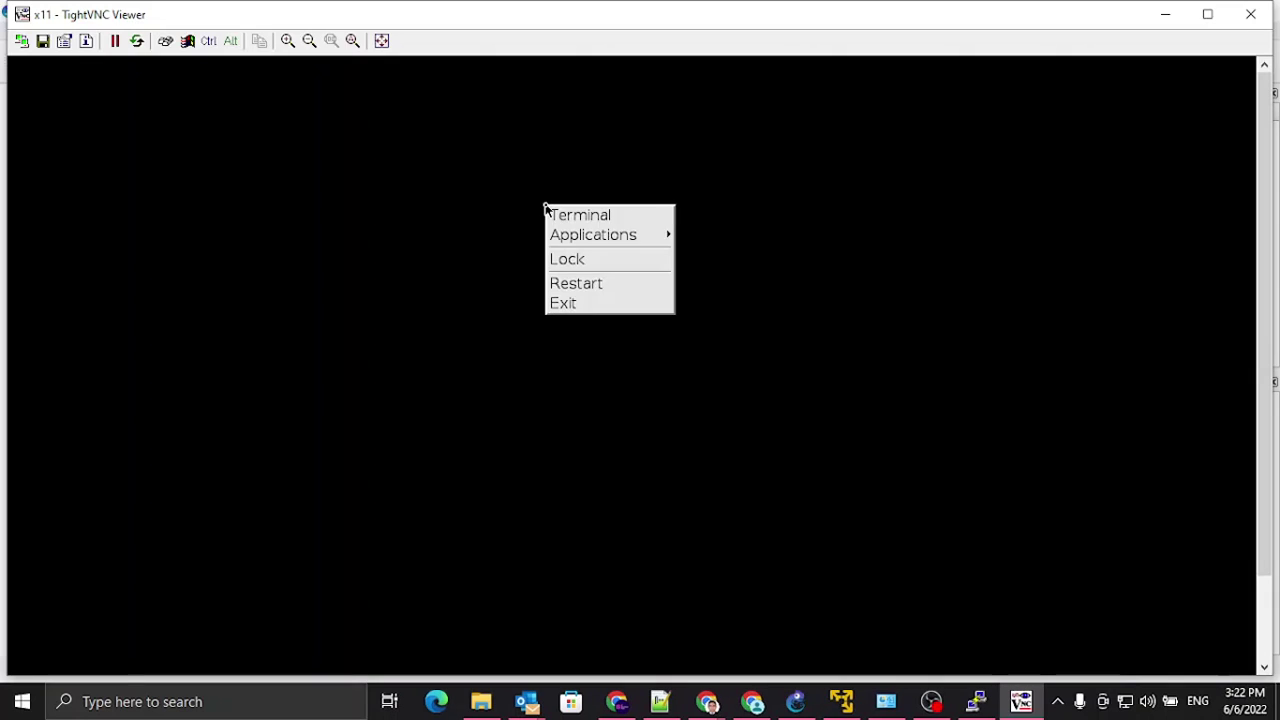
left_click(574, 218)
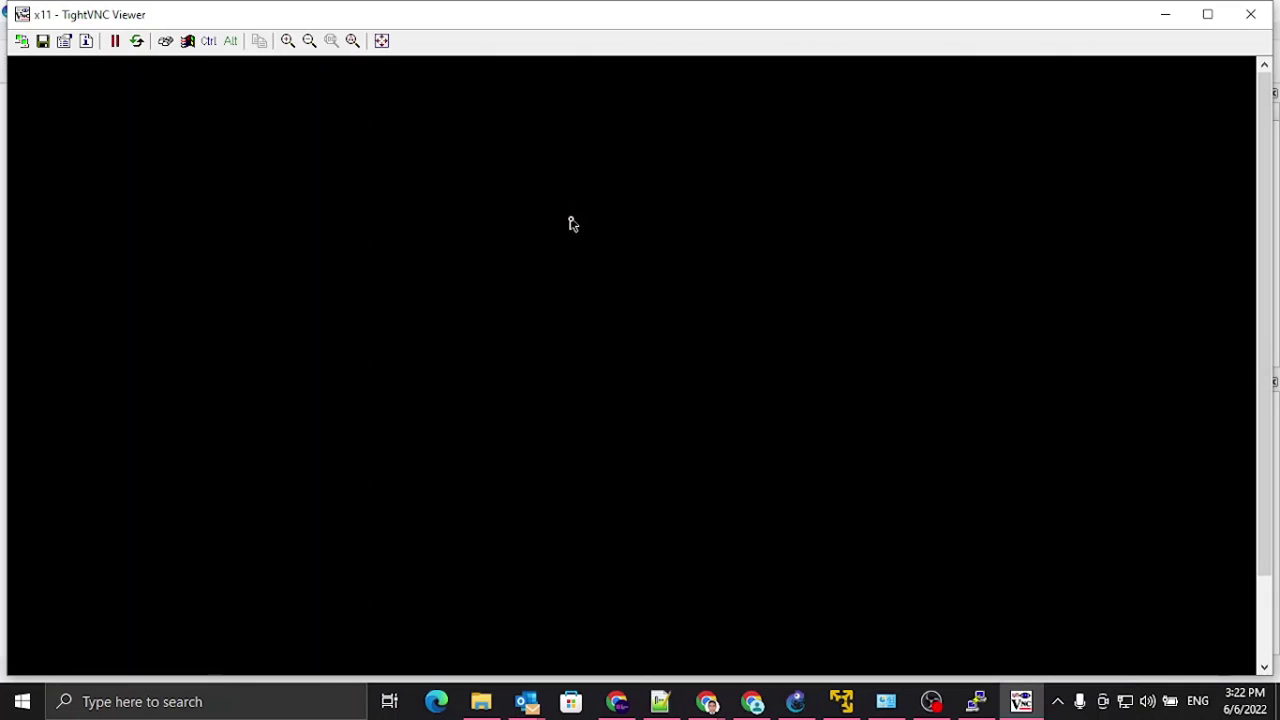
type("ping 192.168.2.254")
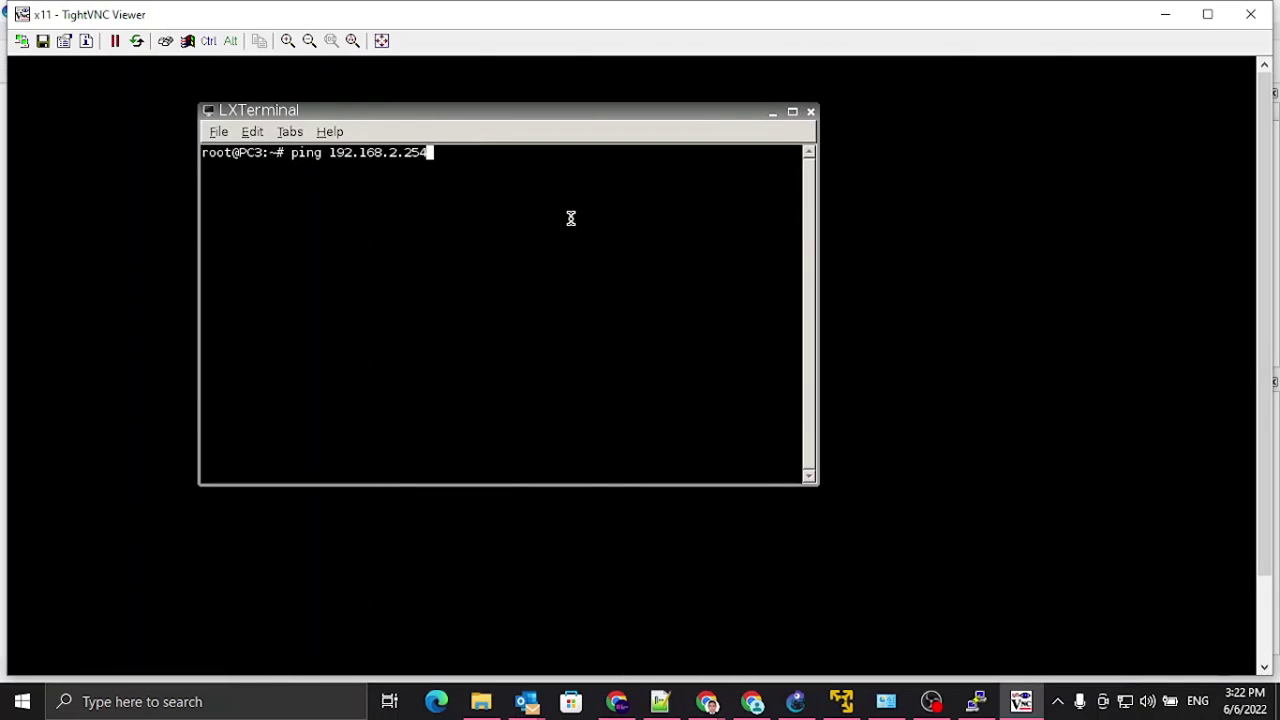
key("Return")
key("ctrl+c")
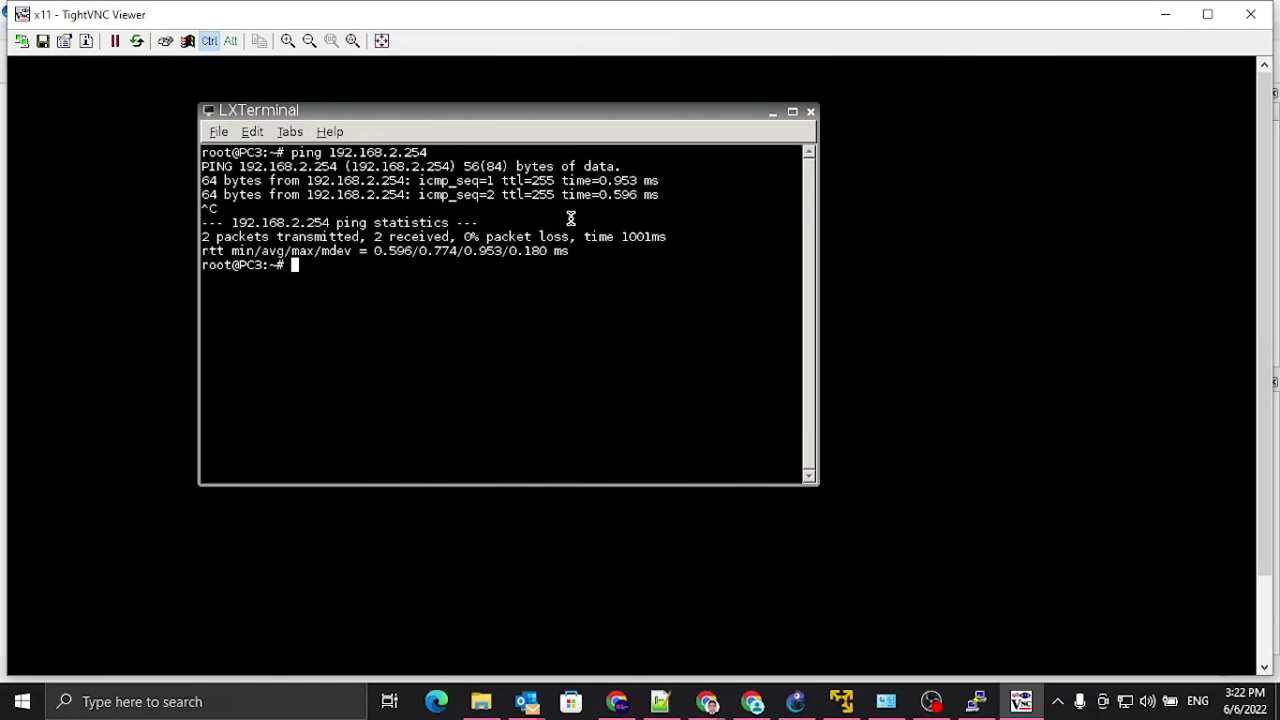
Step: Close the terminal and enter 192.168.2.254 in Firefox's address bar
left_click(774, 118)
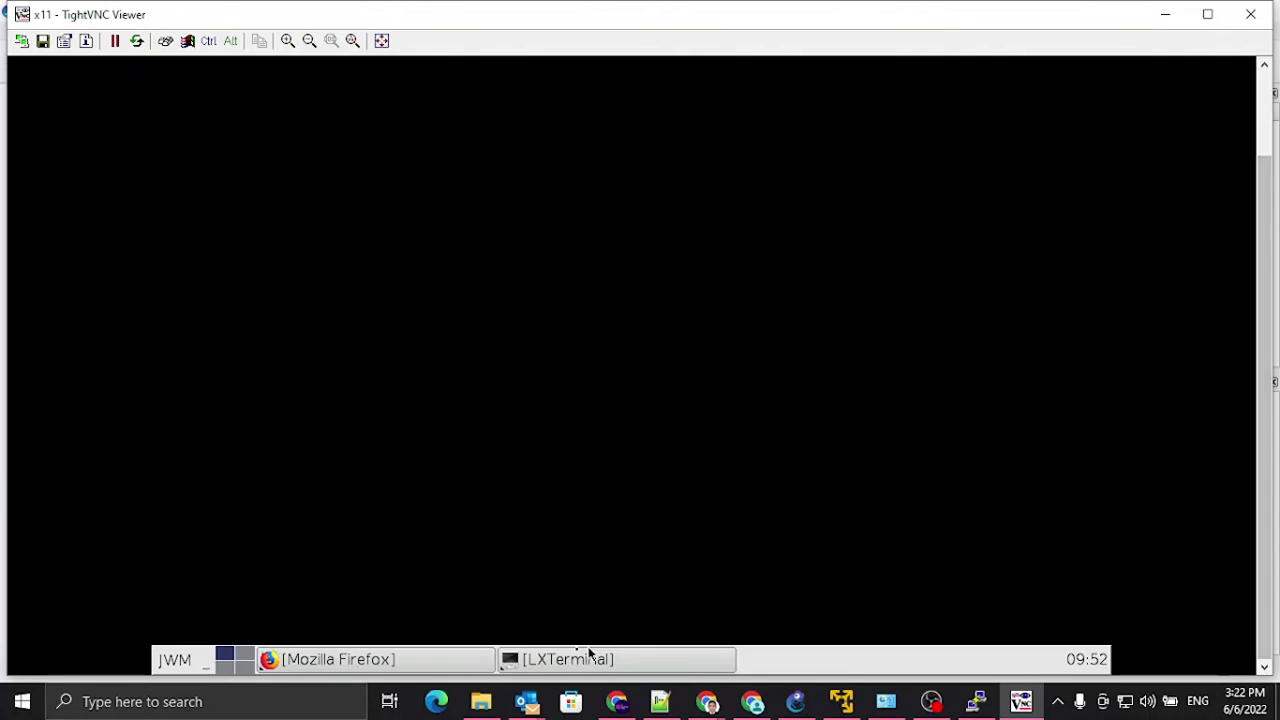
left_click(446, 668)
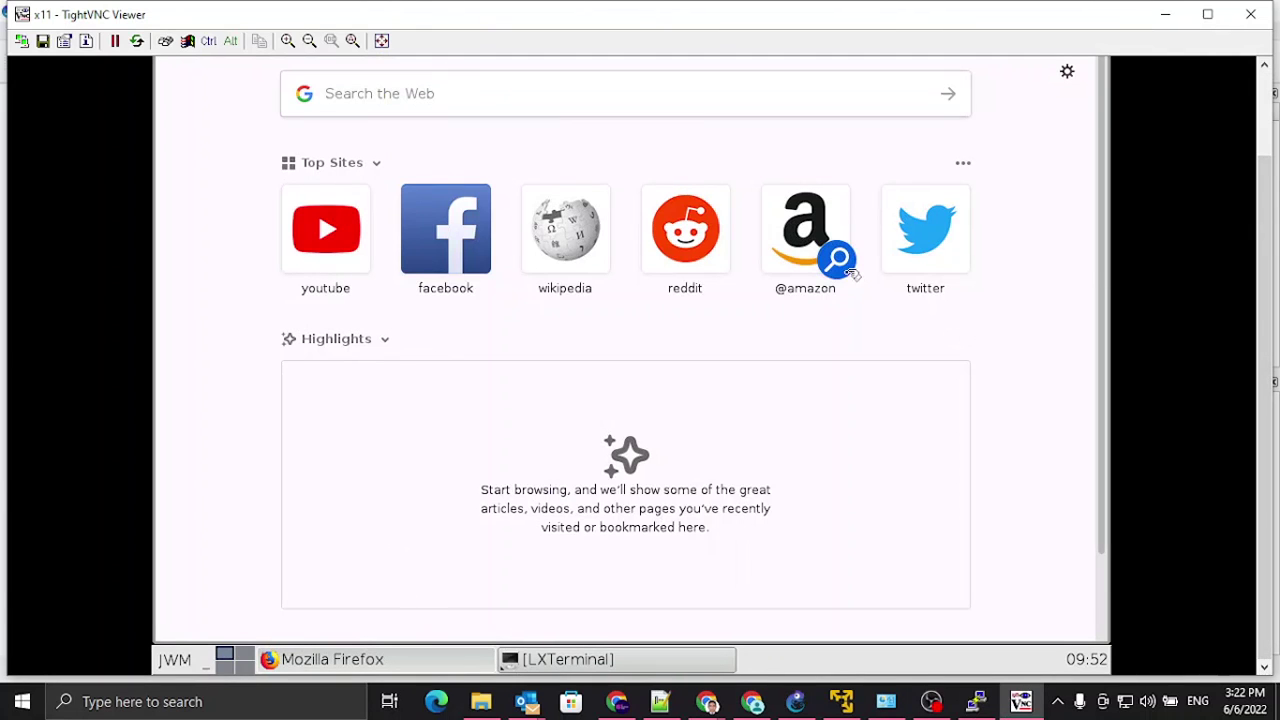
left_click(1268, 93)
type("1")
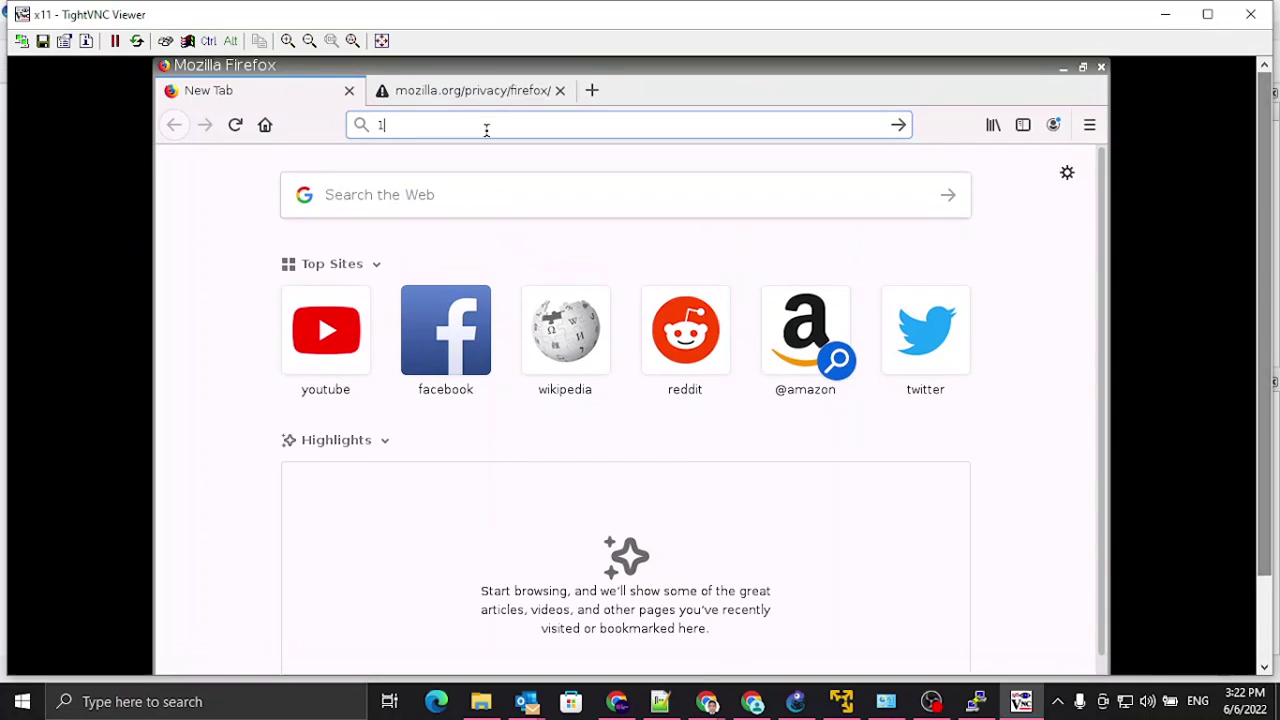
type("92.168.2")
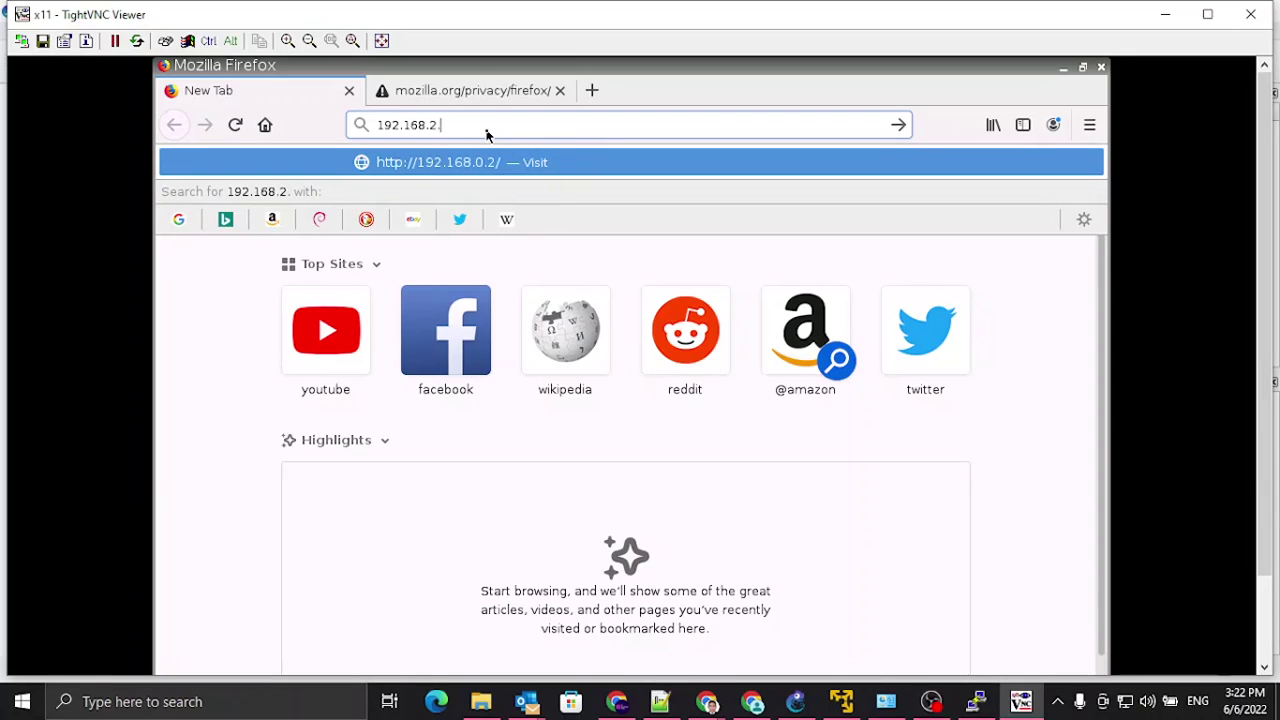
type(".254")
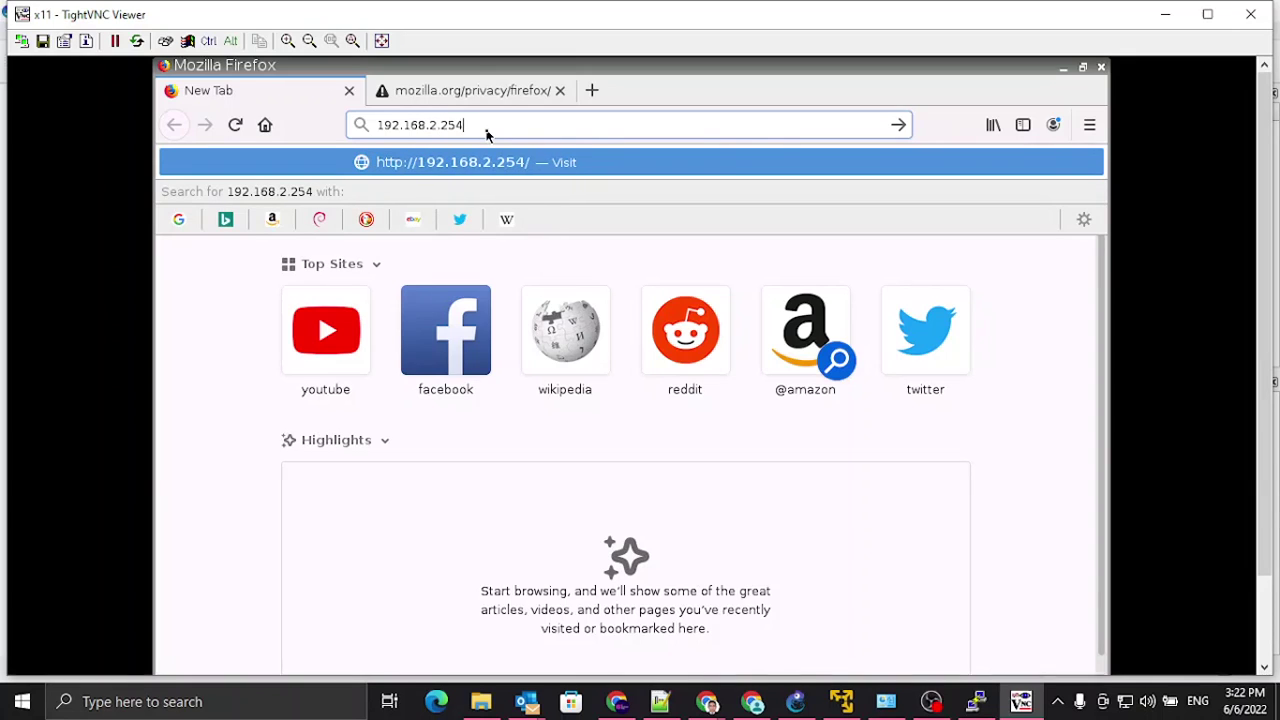
Step: Log in to the FortiGate web GUI as admin, save the login in Firefox, and choose Later for setup
key("Return")
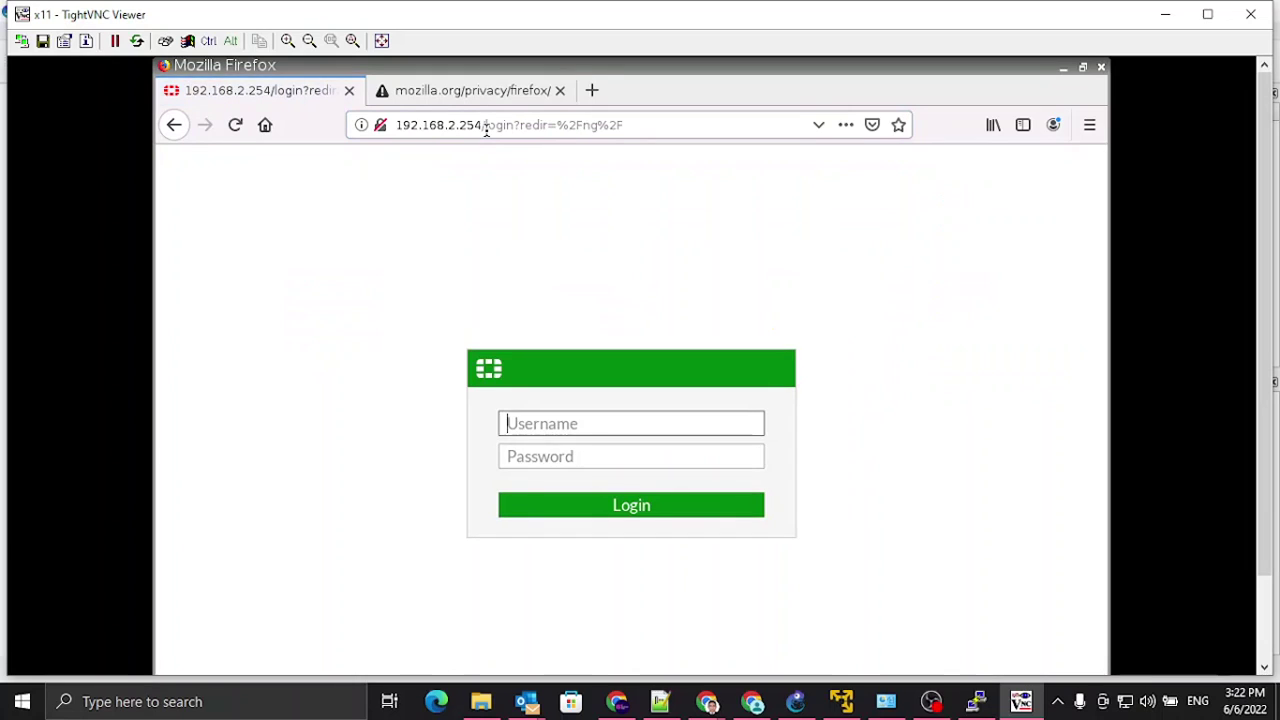
type("ad")
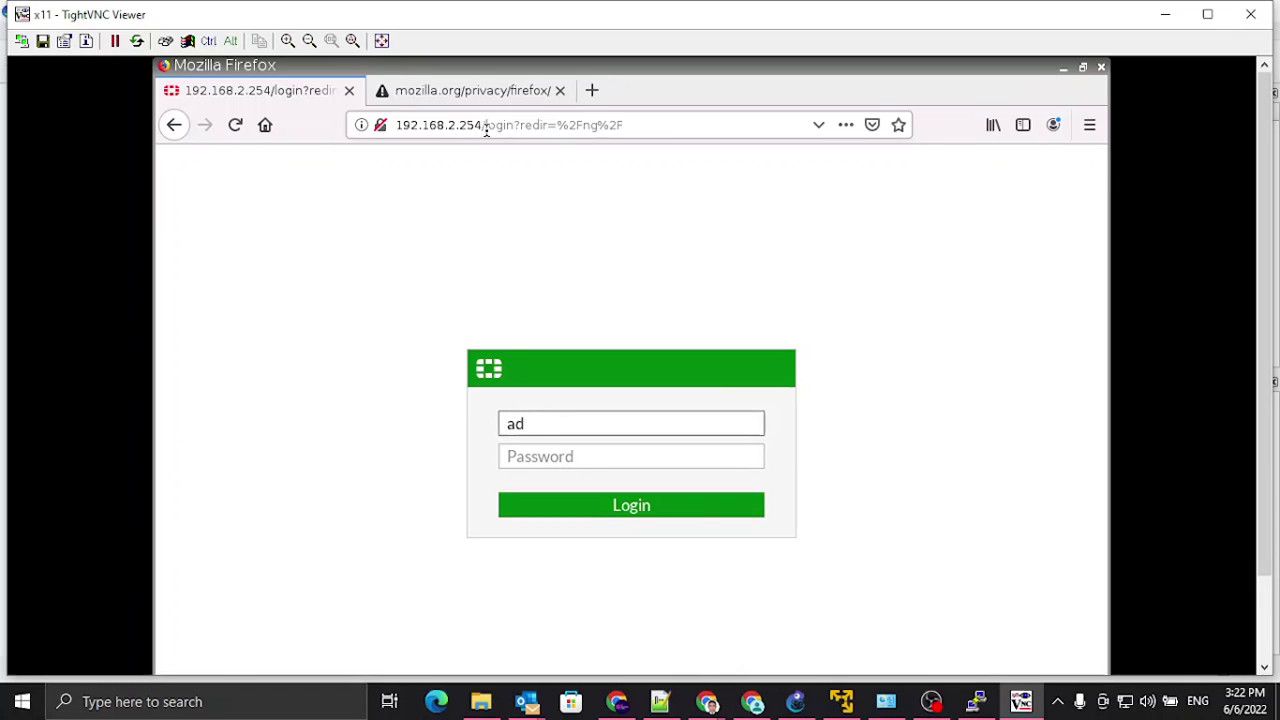
type("min")
key("Tab")
type("**********")
key("Return")
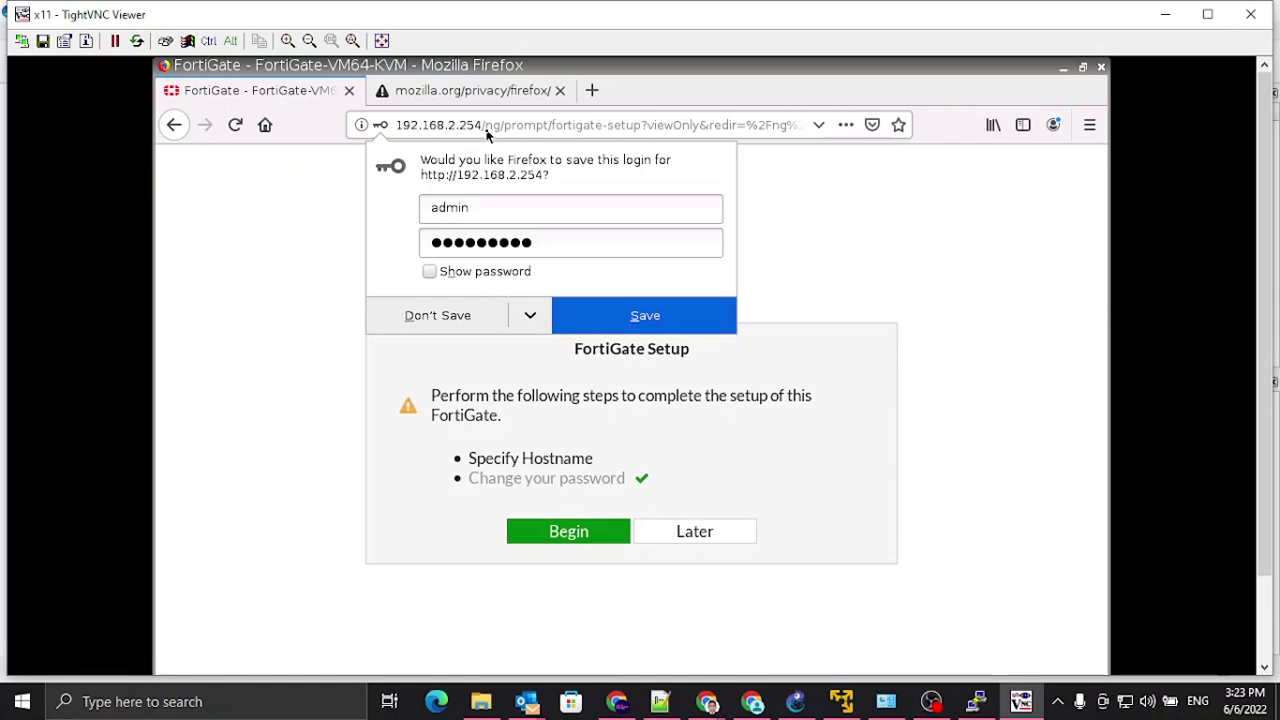
left_click(700, 326)
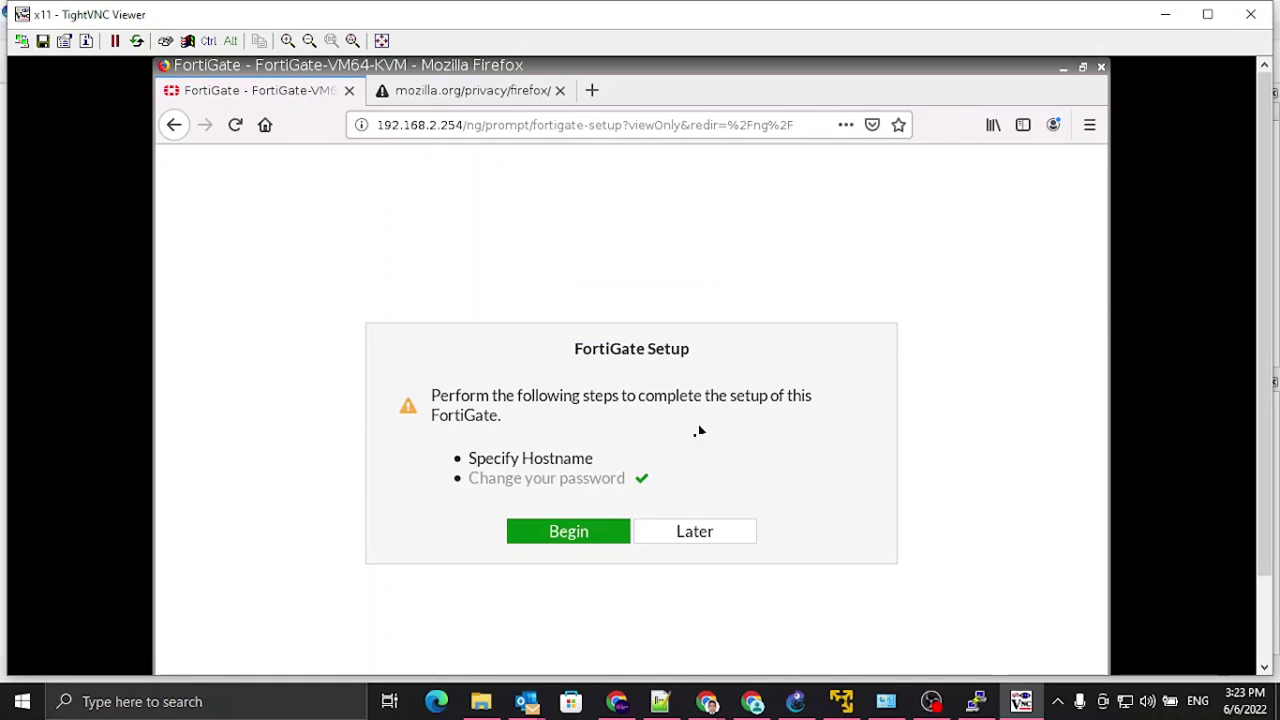
left_click(695, 532)
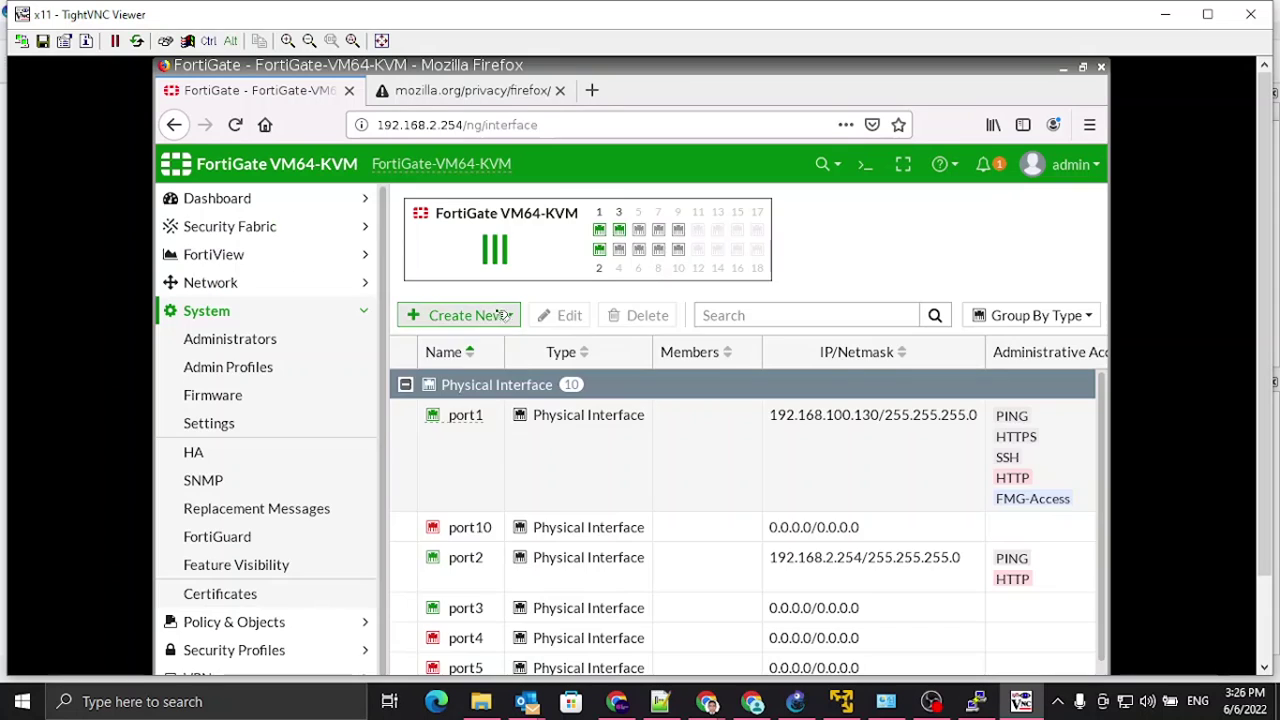
Step: Create a new interface named VLAN100 with alias VLAN100 on port3, VLAN ID 100
left_click(508, 316)
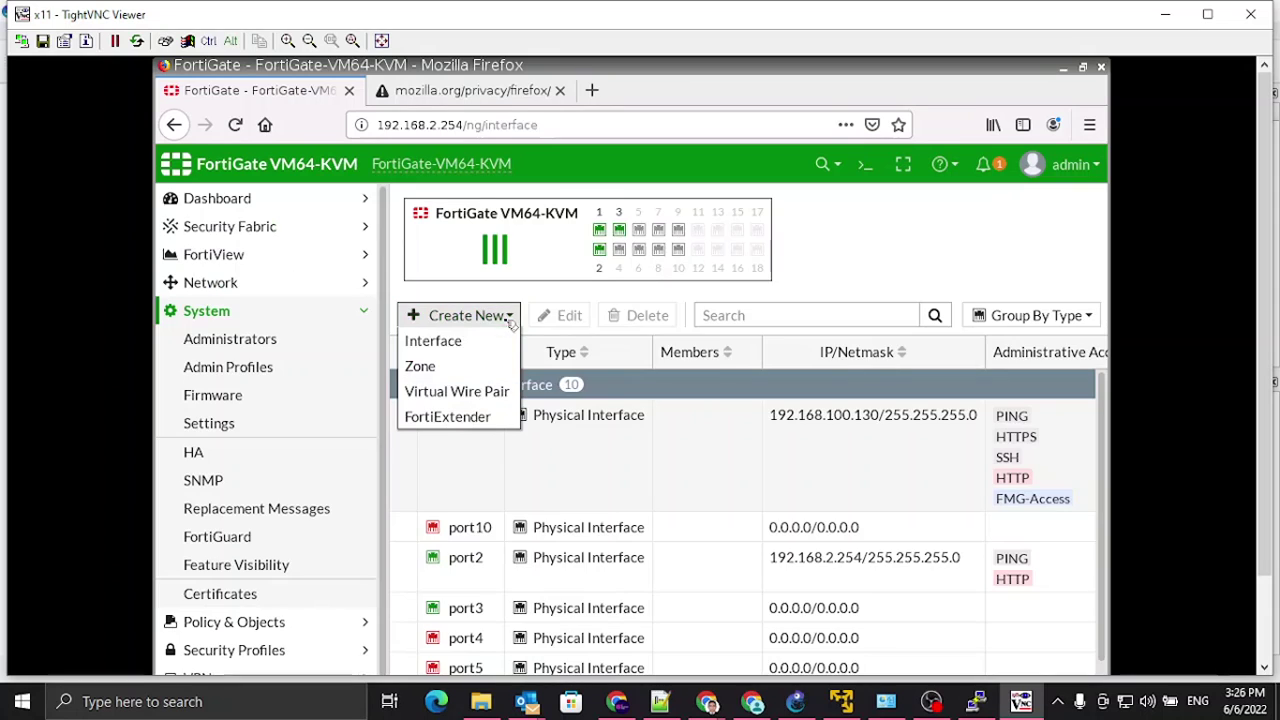
left_click(466, 340)
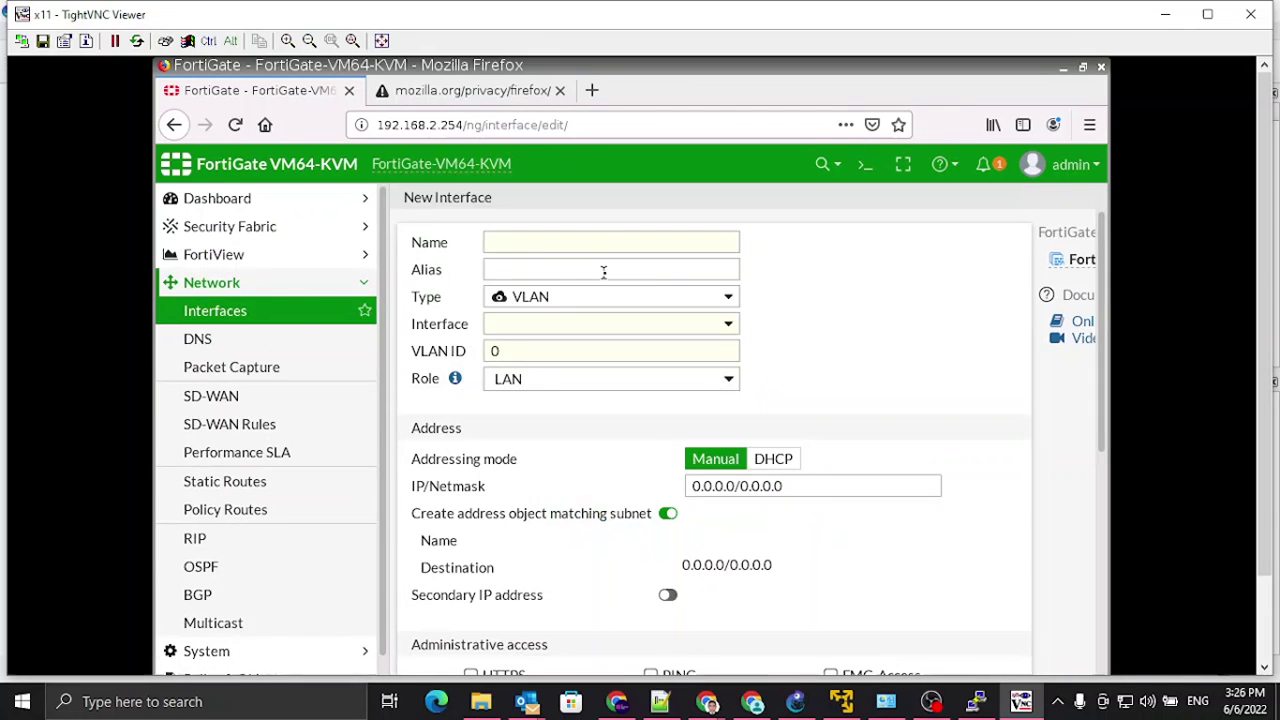
left_click(547, 244)
type("VLAN100")
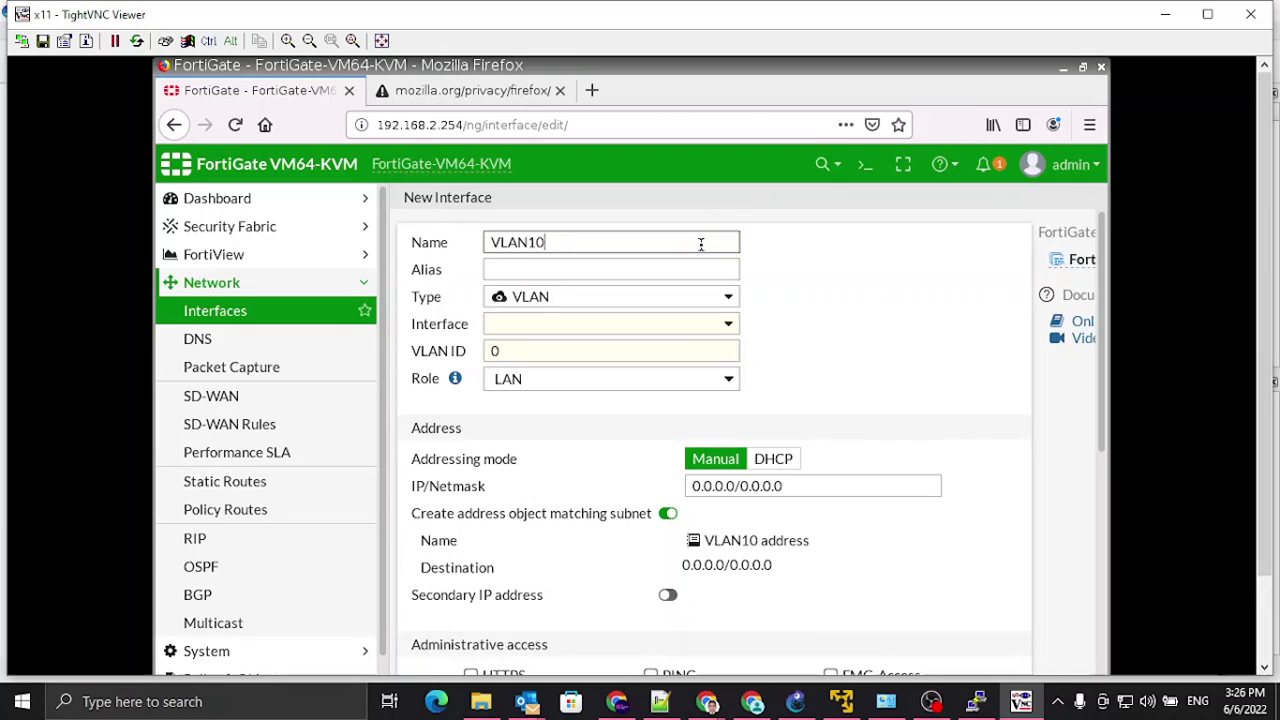
left_click(653, 271)
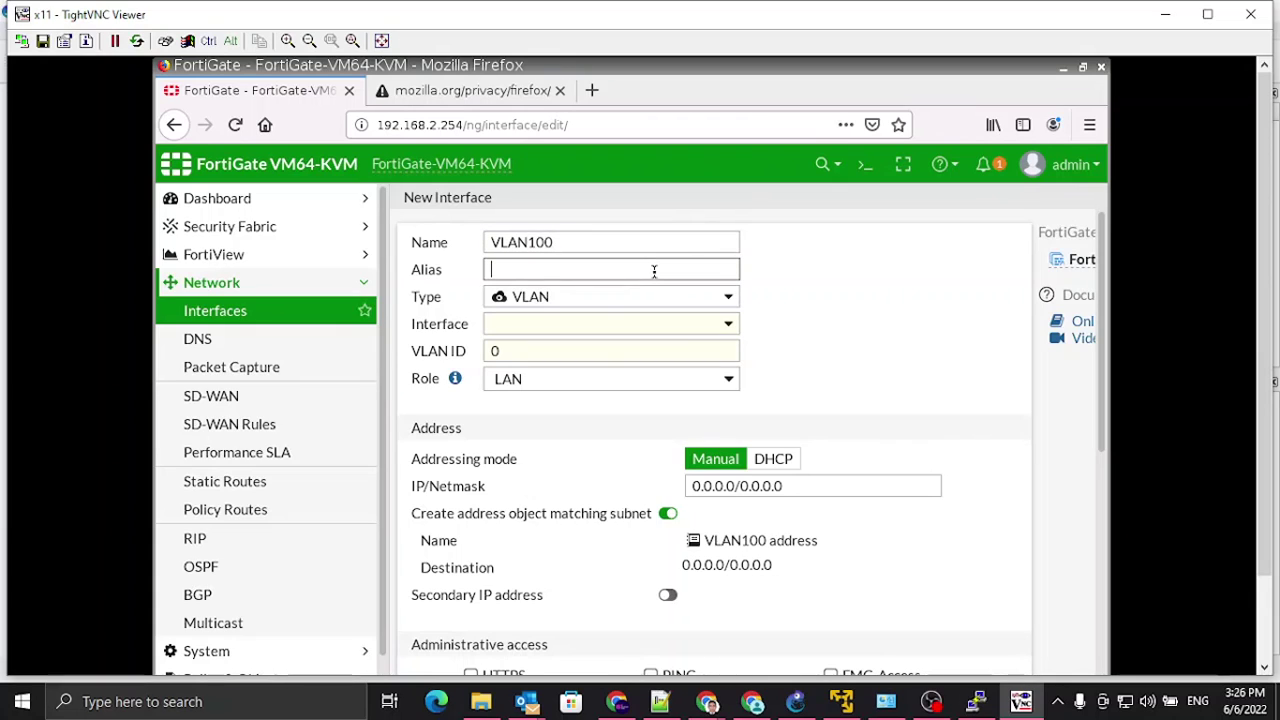
type("VLAN100")
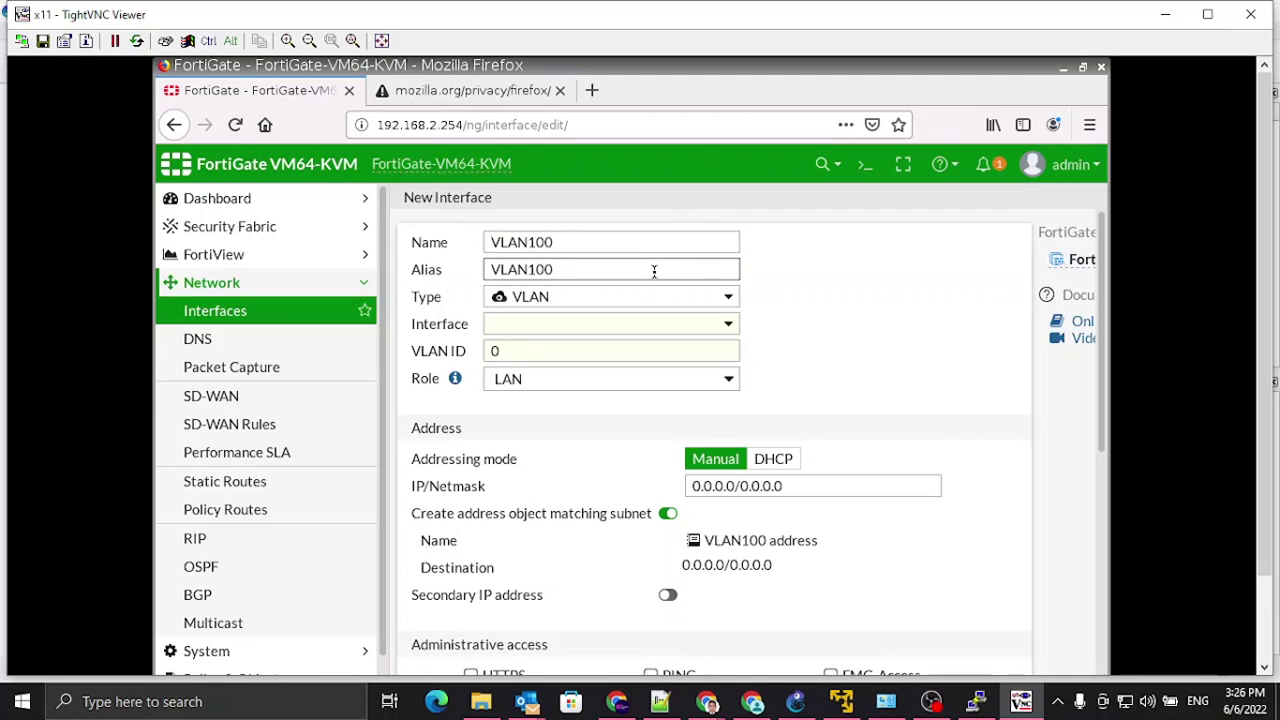
left_click(550, 325)
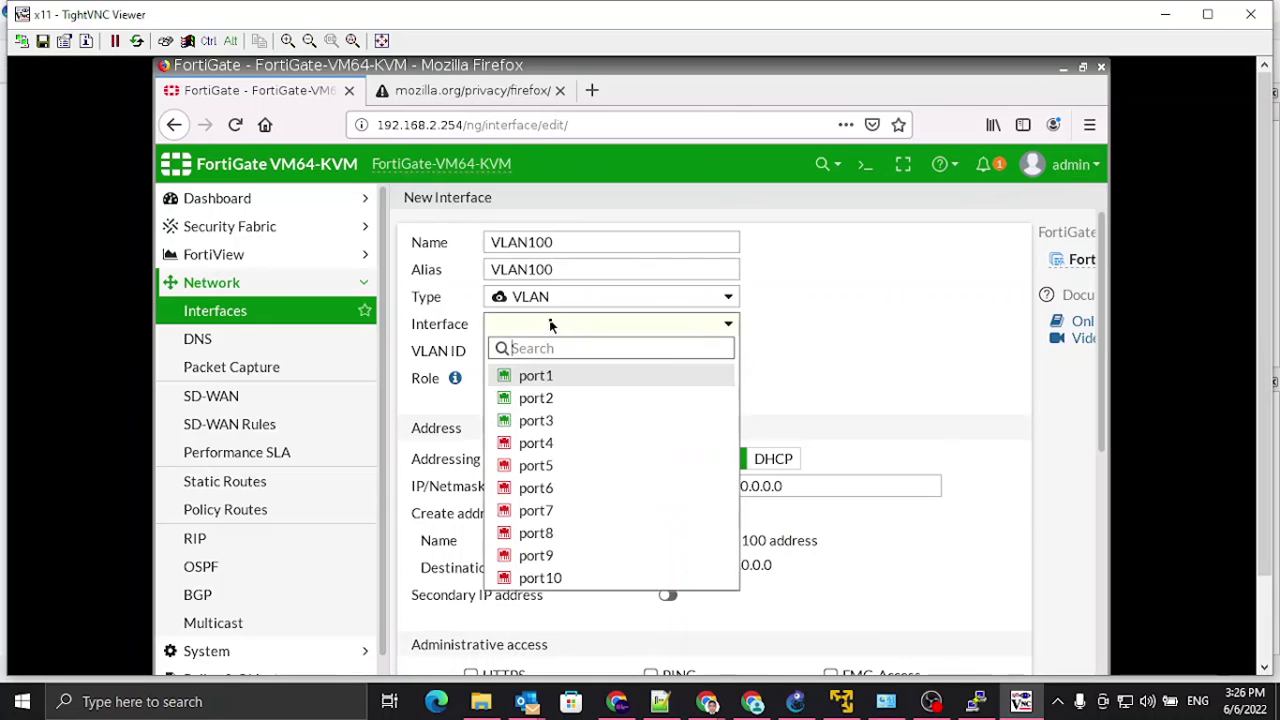
left_click(540, 420)
key("Tab")
type("100")
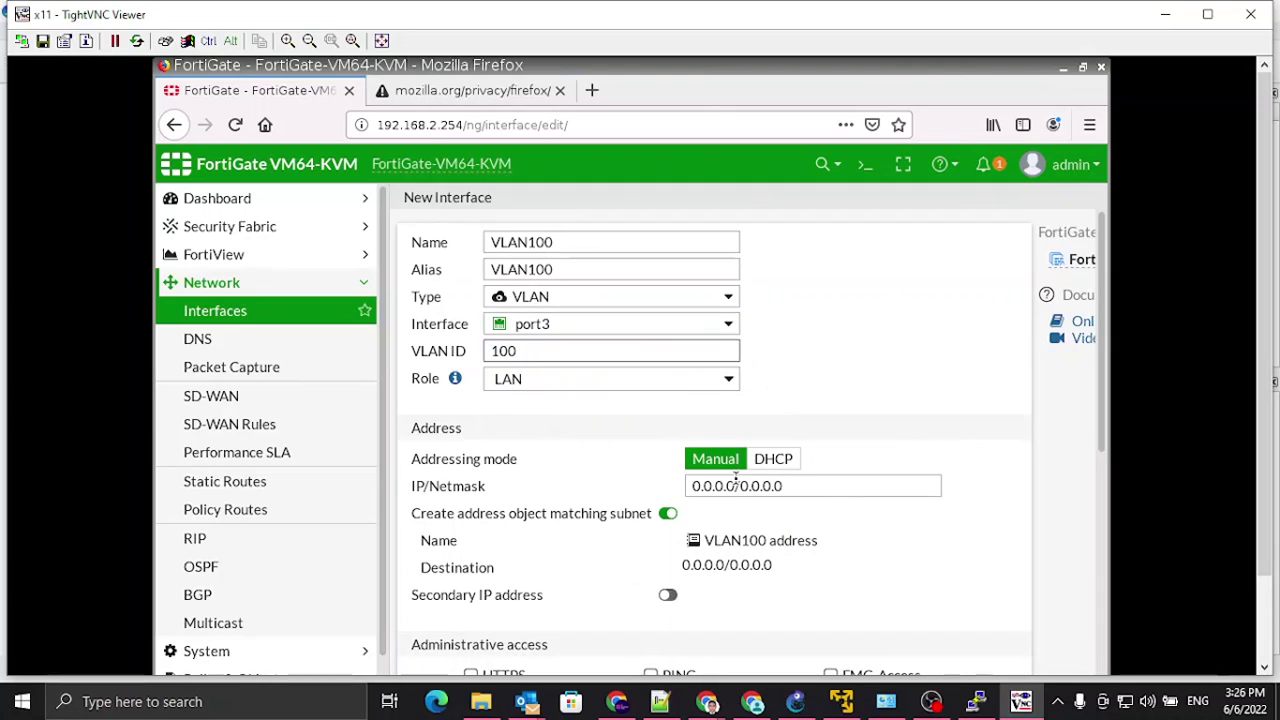
left_click(1165, 14)
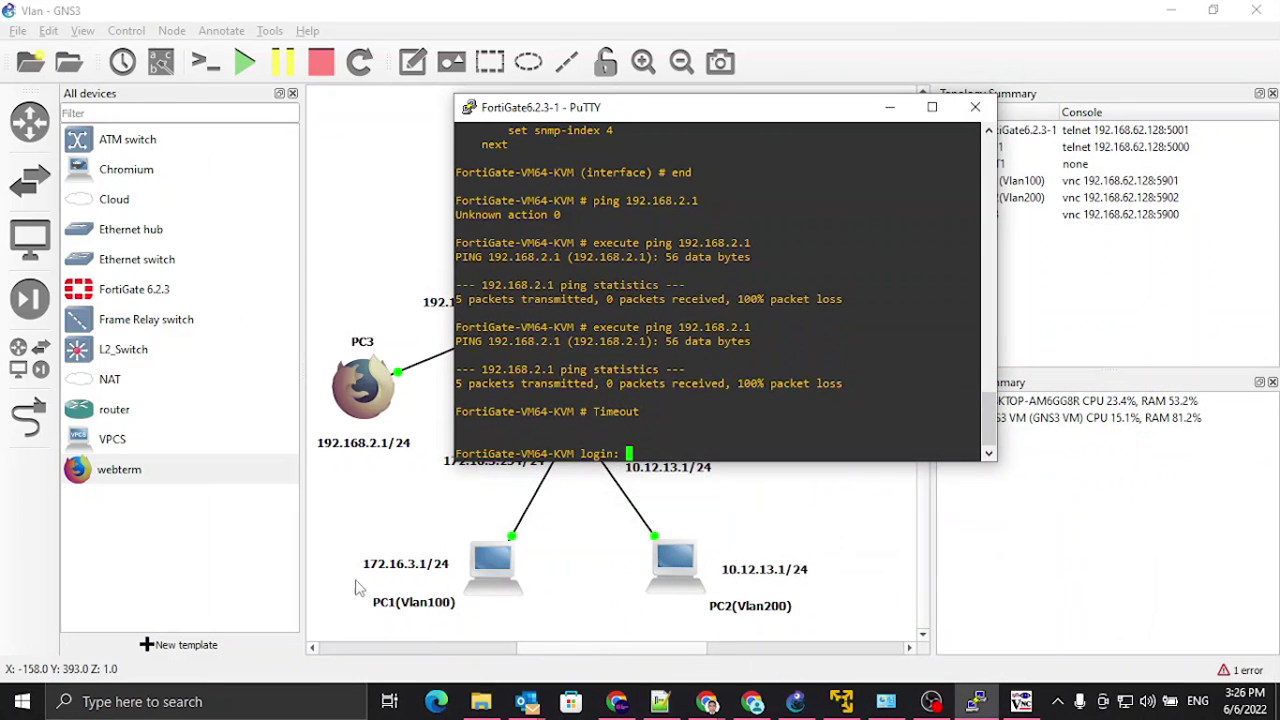
Step: Move the FortiGate PuTTY console aside, minimize it, and restore the VLAN100 form in TightVNC
left_click_drag(677, 108, 928, 98)
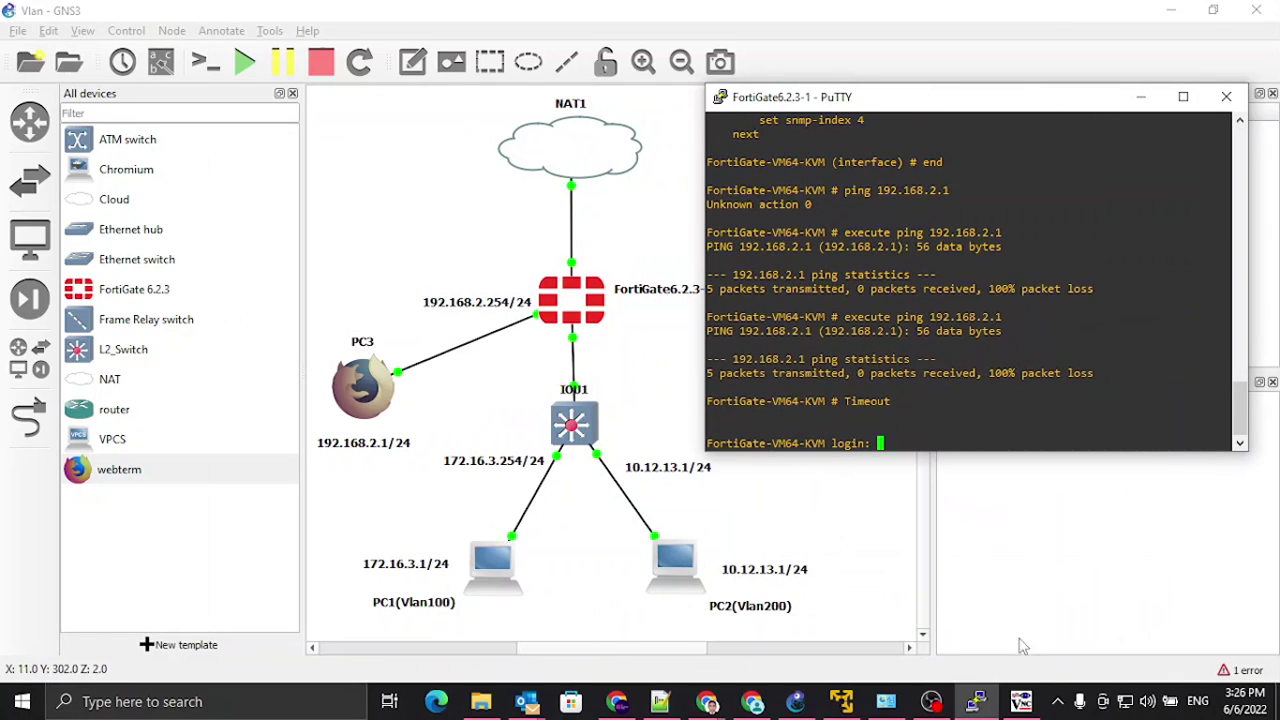
left_click(978, 707)
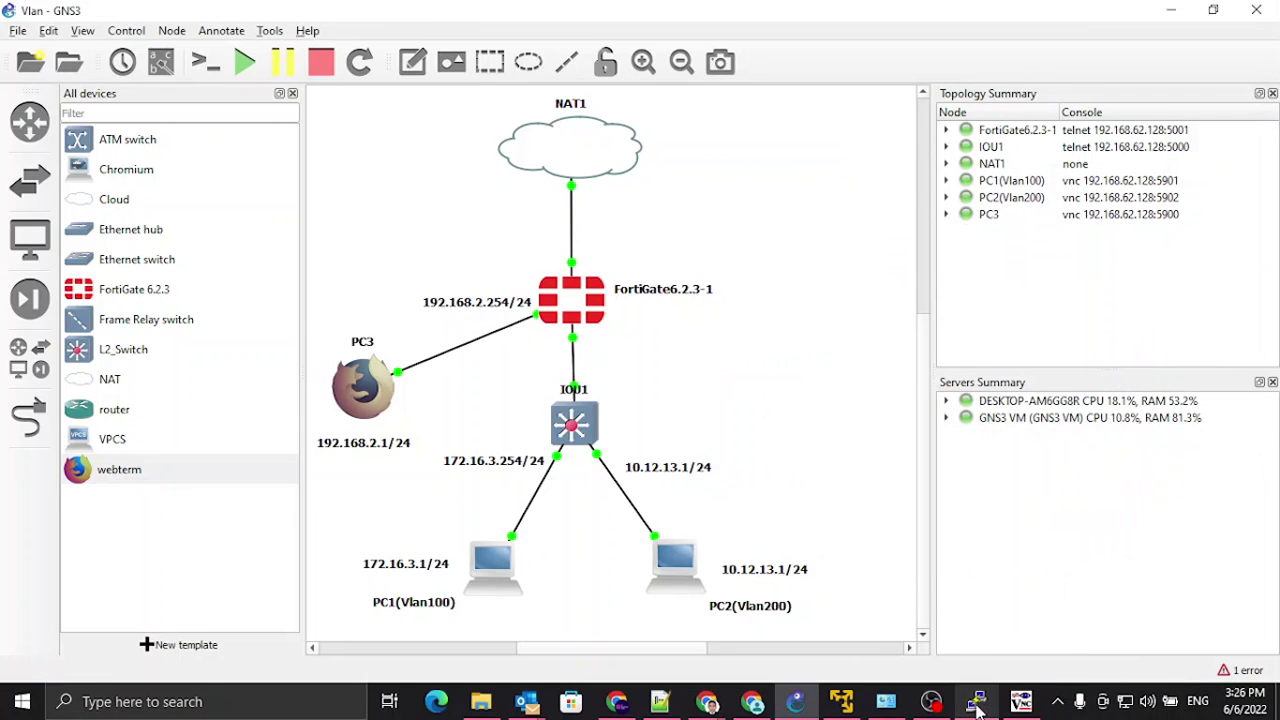
left_click(1020, 701)
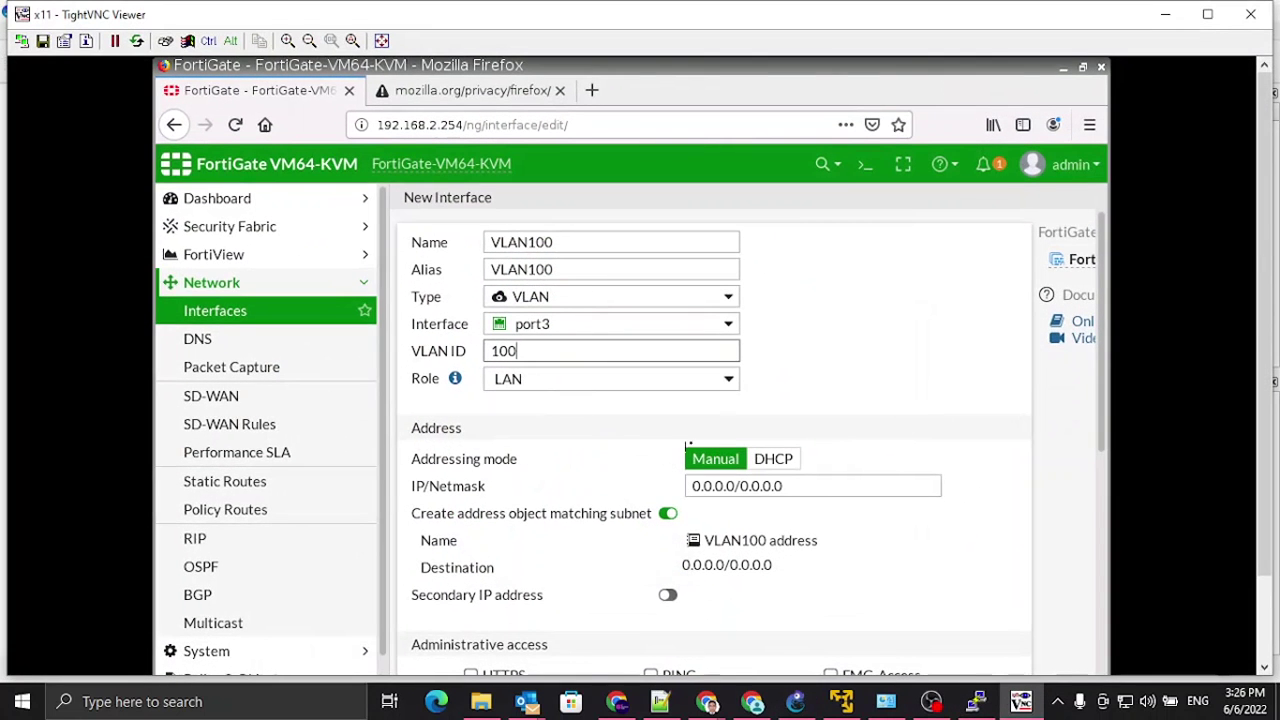
Step: Give VLAN100 address 172.16.3.254/24 with PING allowed, save it, and expand port3 in the list
scroll(637, 491, "down", 3)
triple_click(740, 334)
type("172")
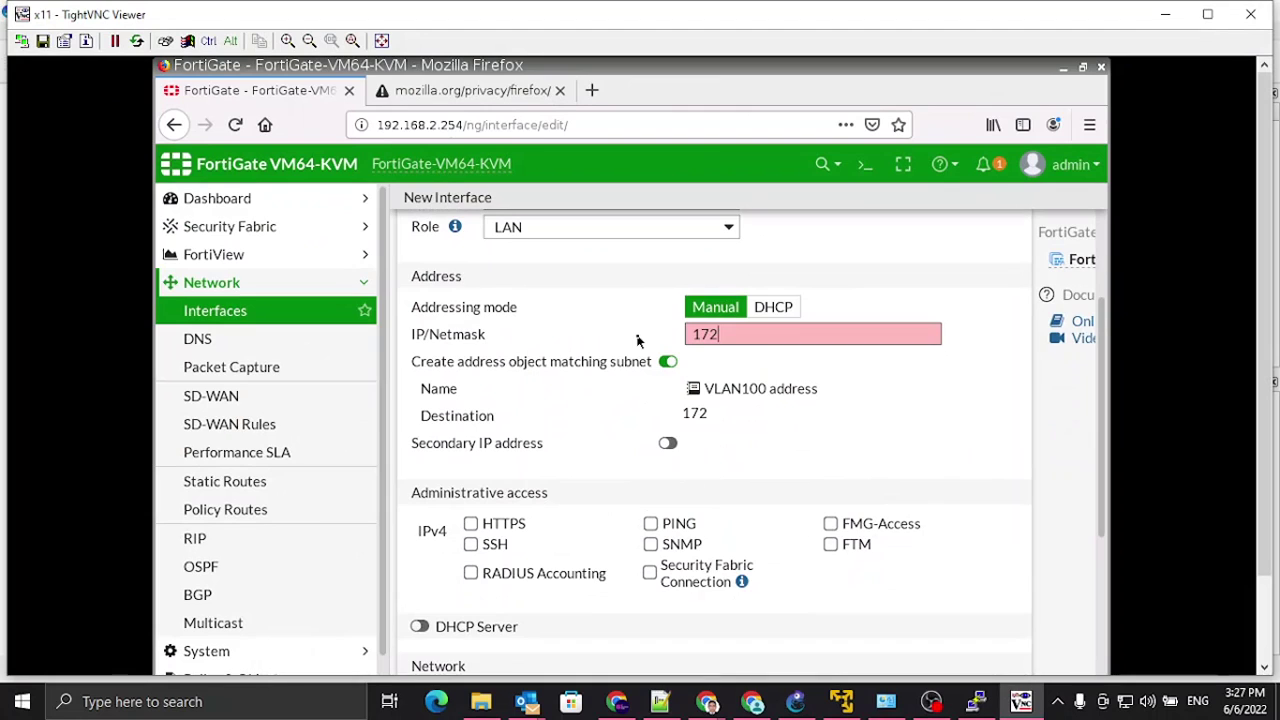
type(".16.3.254")
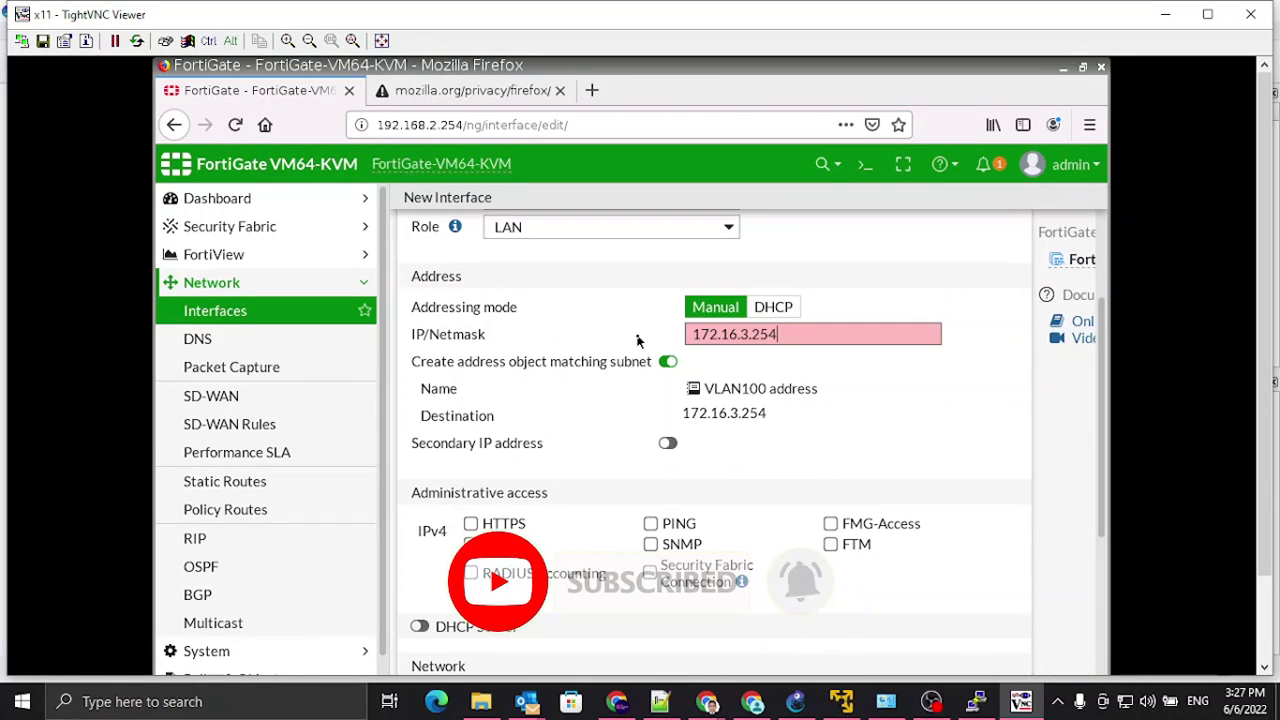
type("/24")
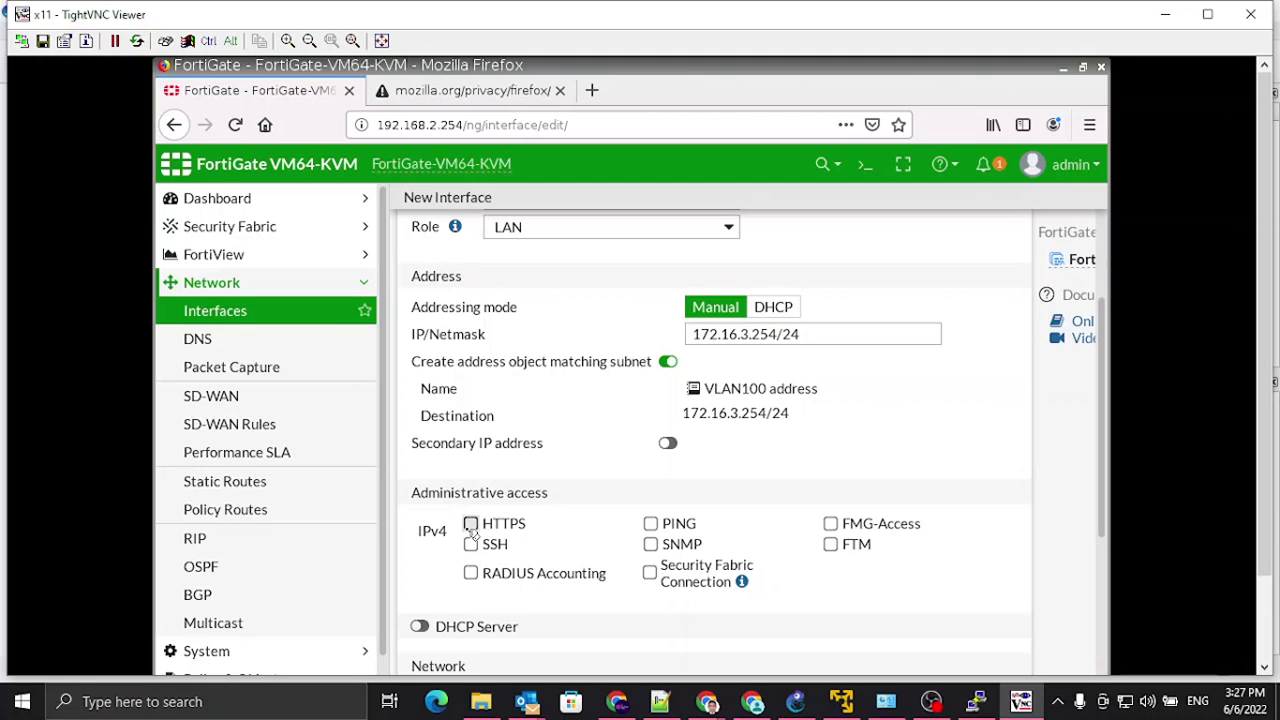
left_click(651, 524)
scroll(505, 602, "down", 3)
scroll(614, 571, "down", 2)
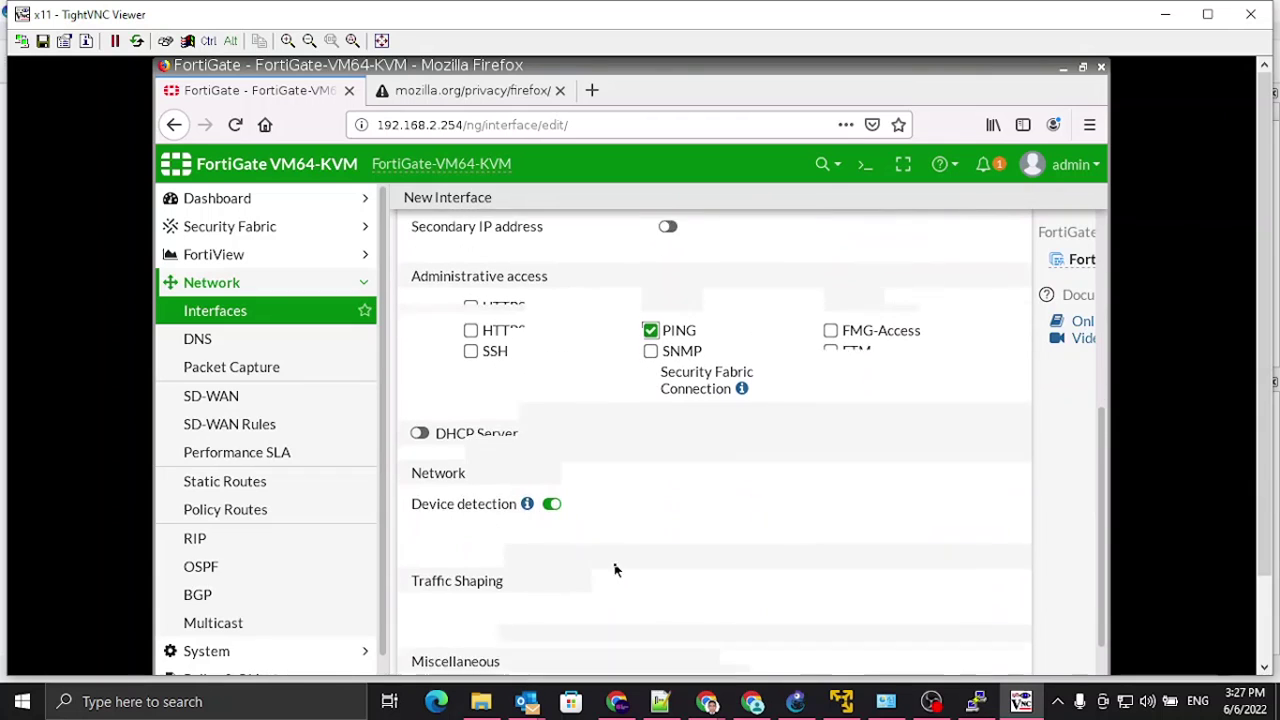
scroll(625, 560, "down", 1)
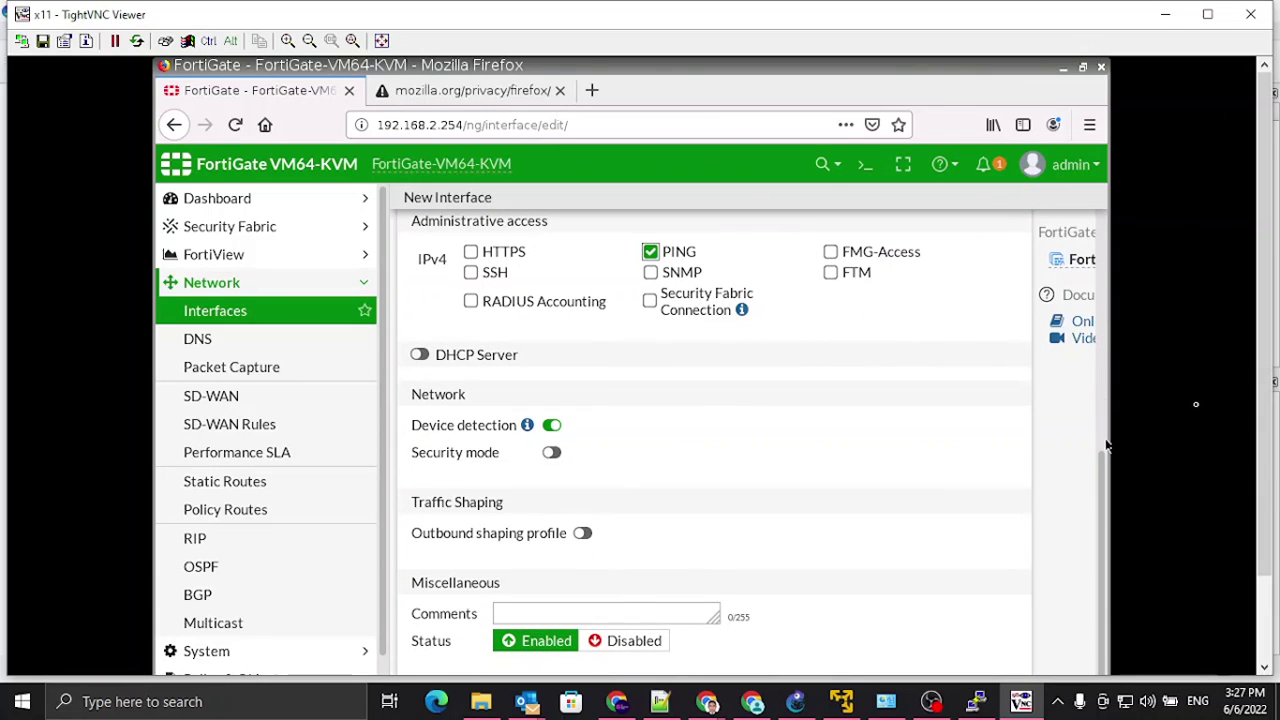
scroll(1268, 387, "down", 2)
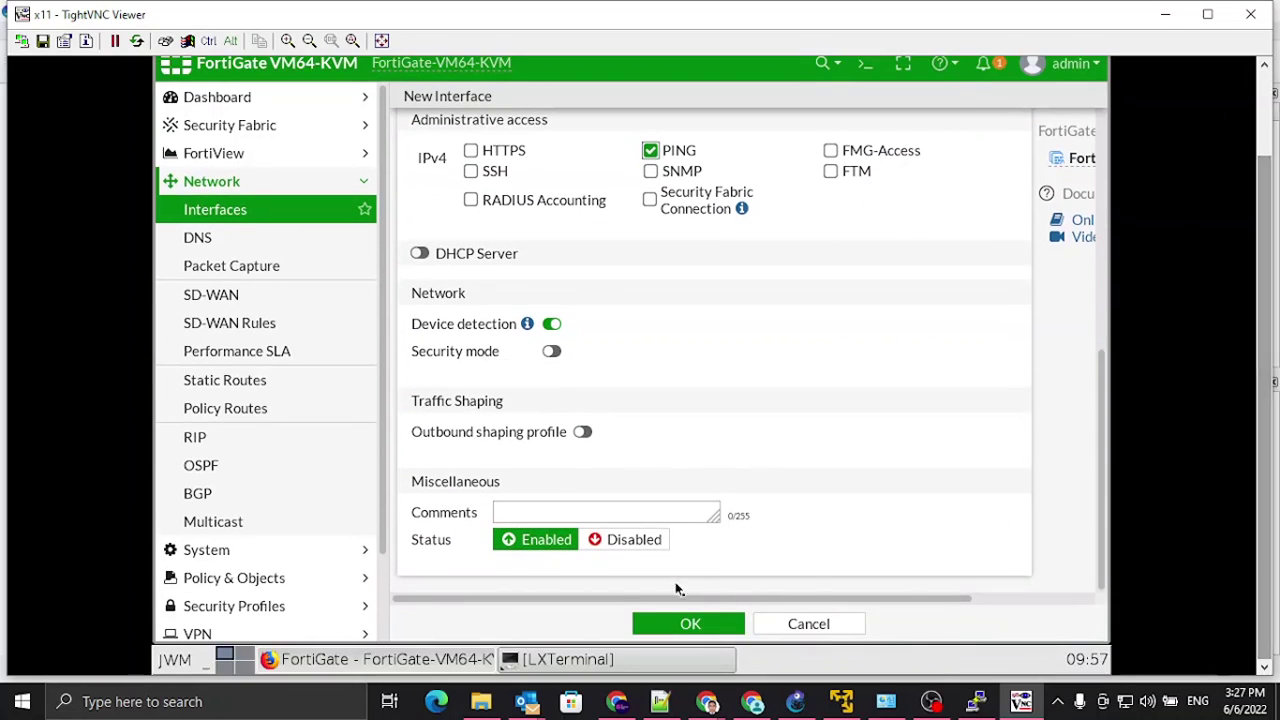
left_click(690, 623)
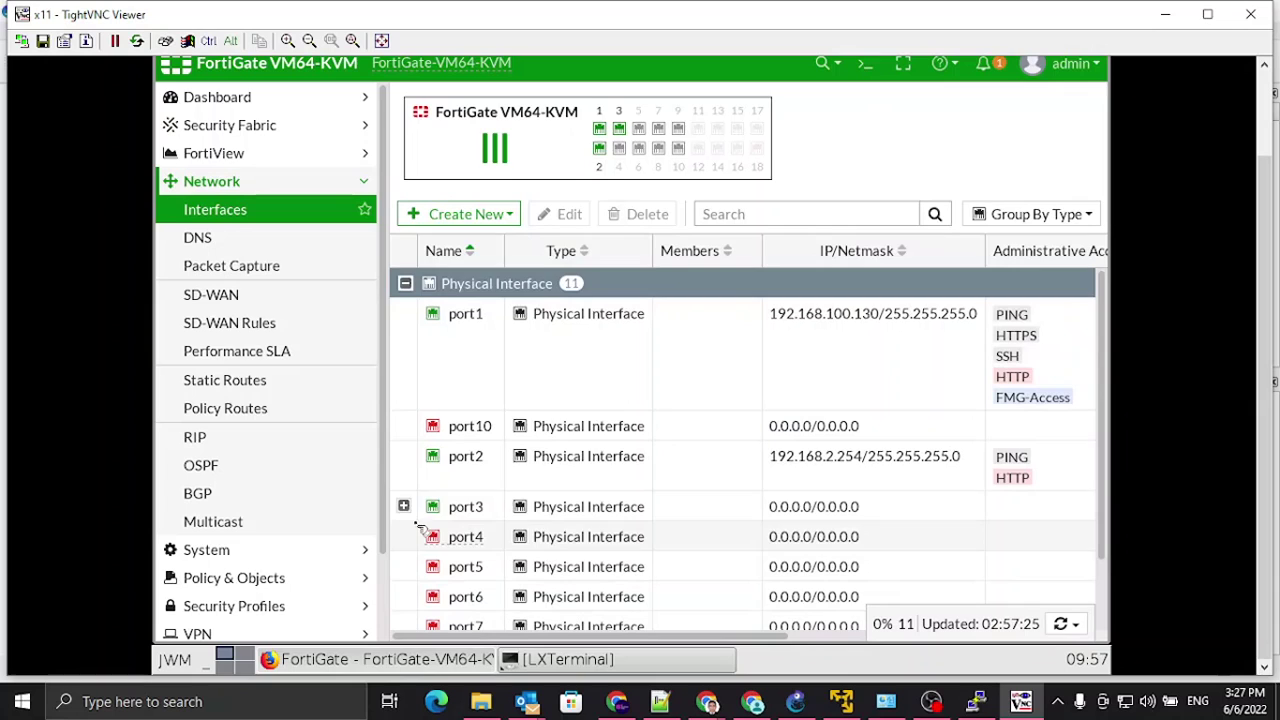
left_click(404, 507)
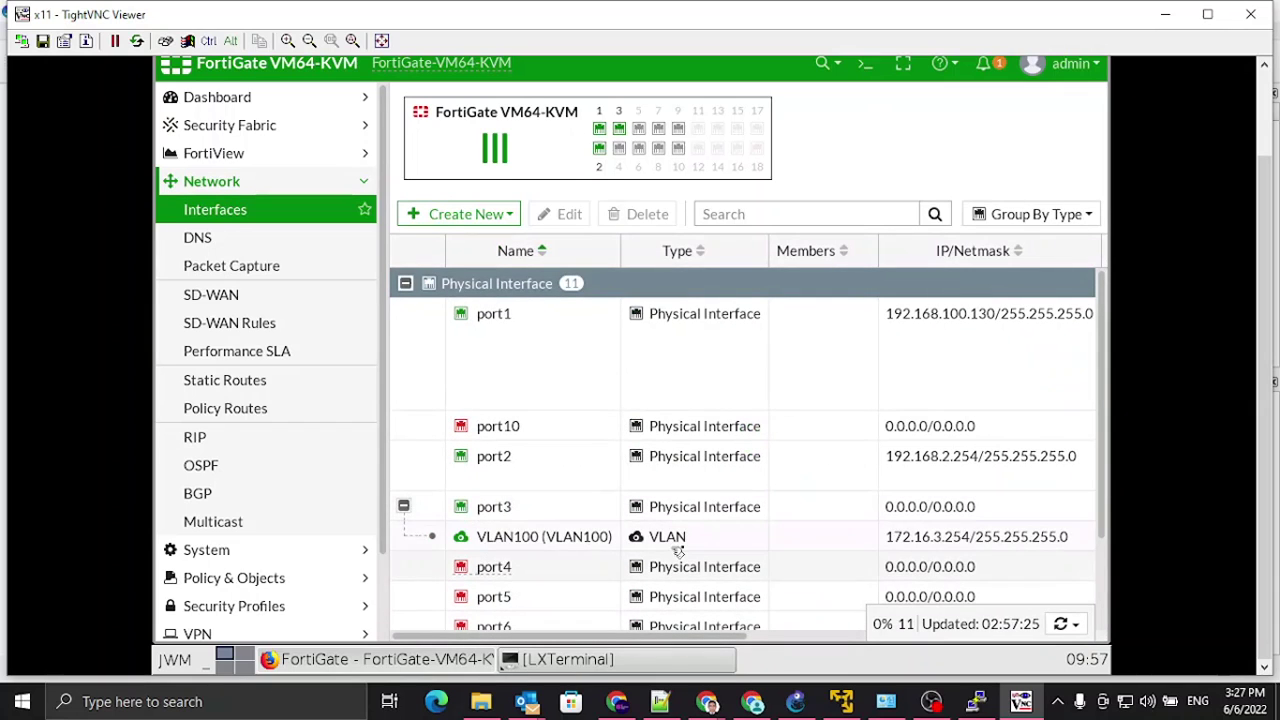
Step: Start a new interface named VLAN200 on parent port3 with VLAN ID 200
left_click(466, 214)
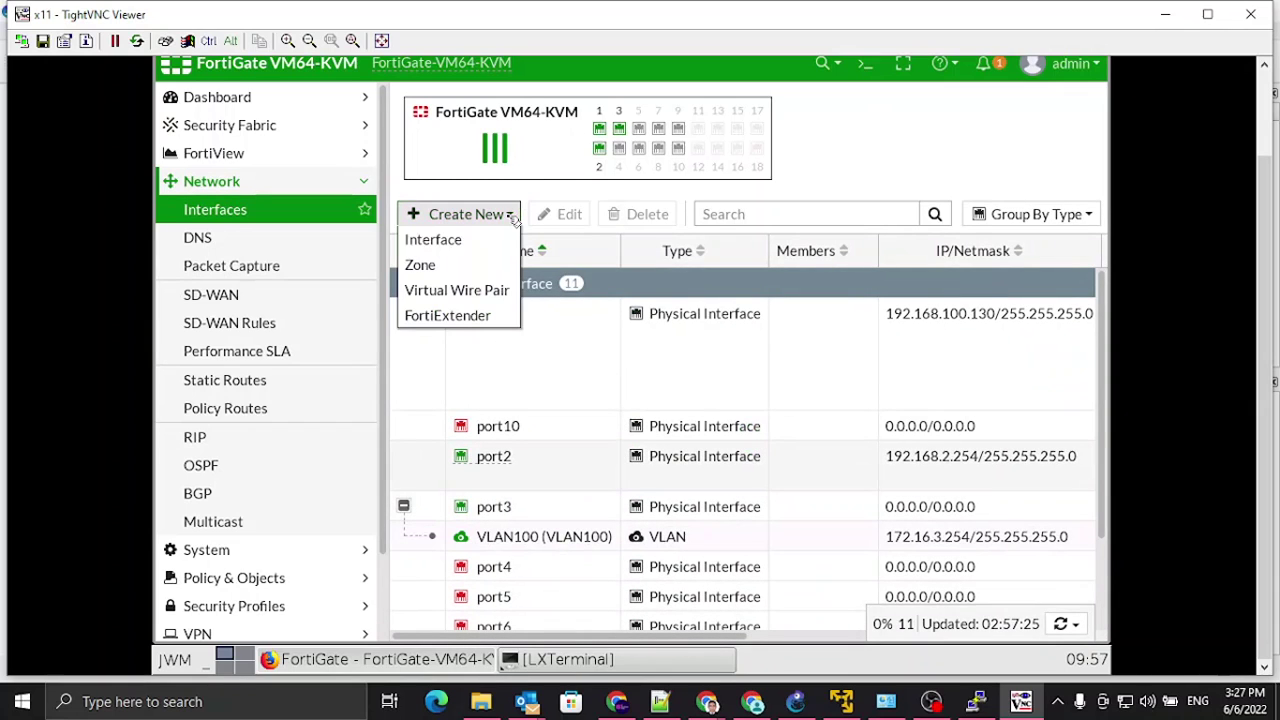
left_click(458, 242)
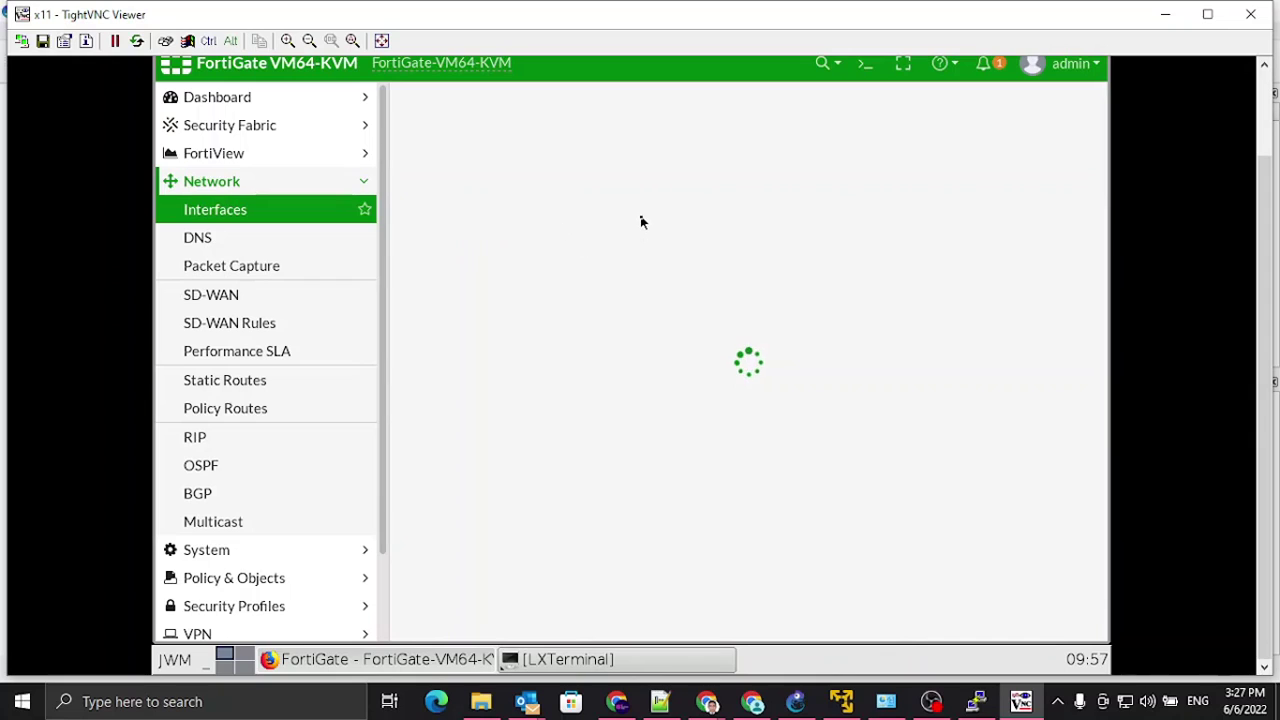
left_click(554, 138)
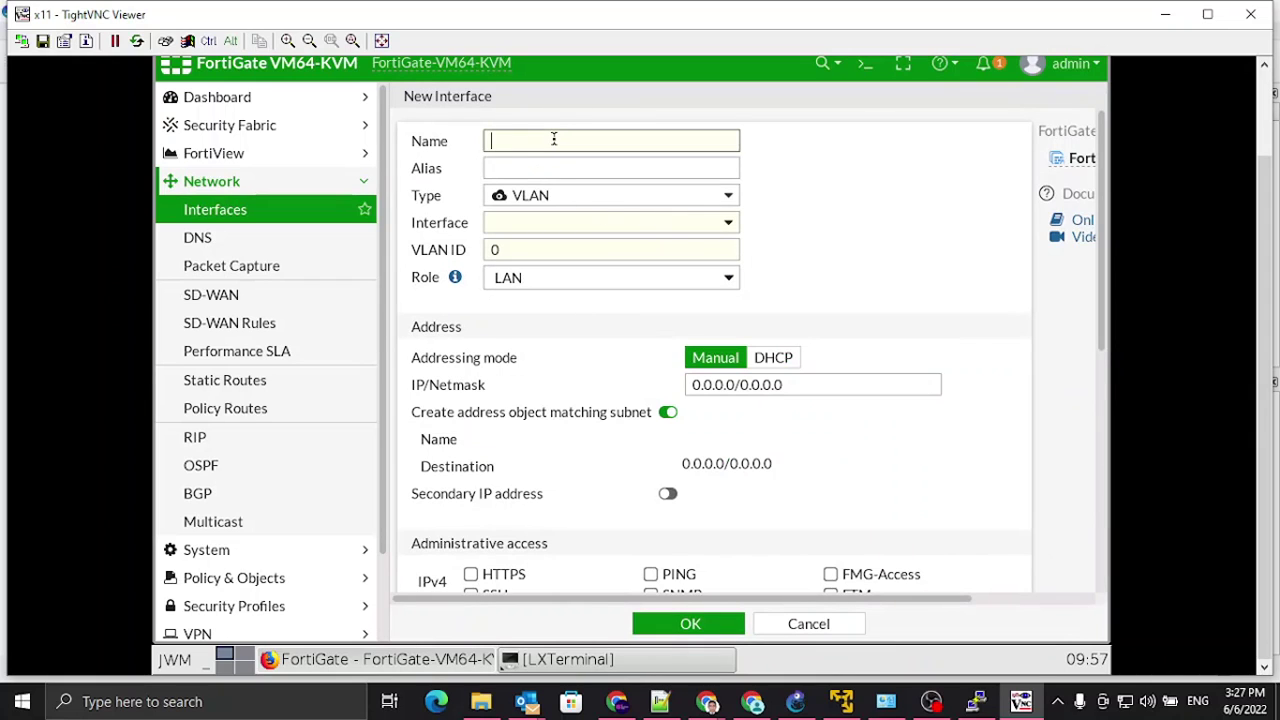
type("VLAn200")
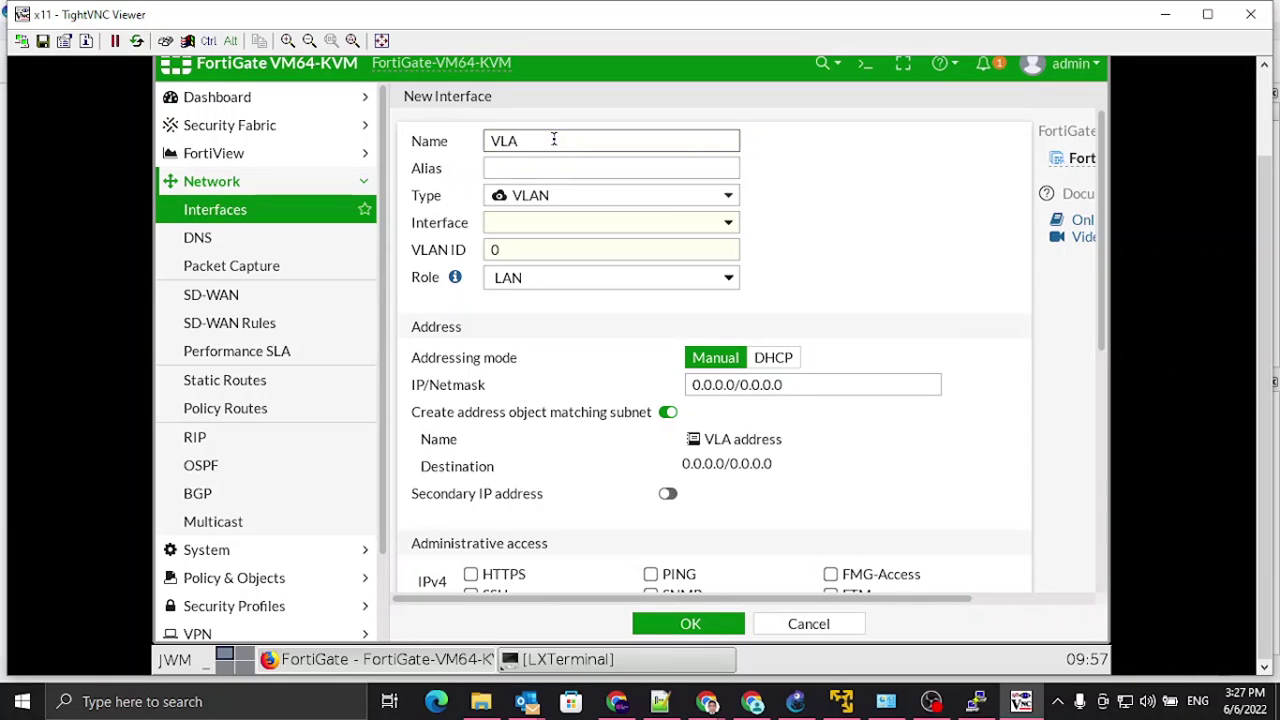
key("BackSpace")
key("BackSpace")
key("BackSpace")
key("BackSpace")
type("N200")
key("Tab")
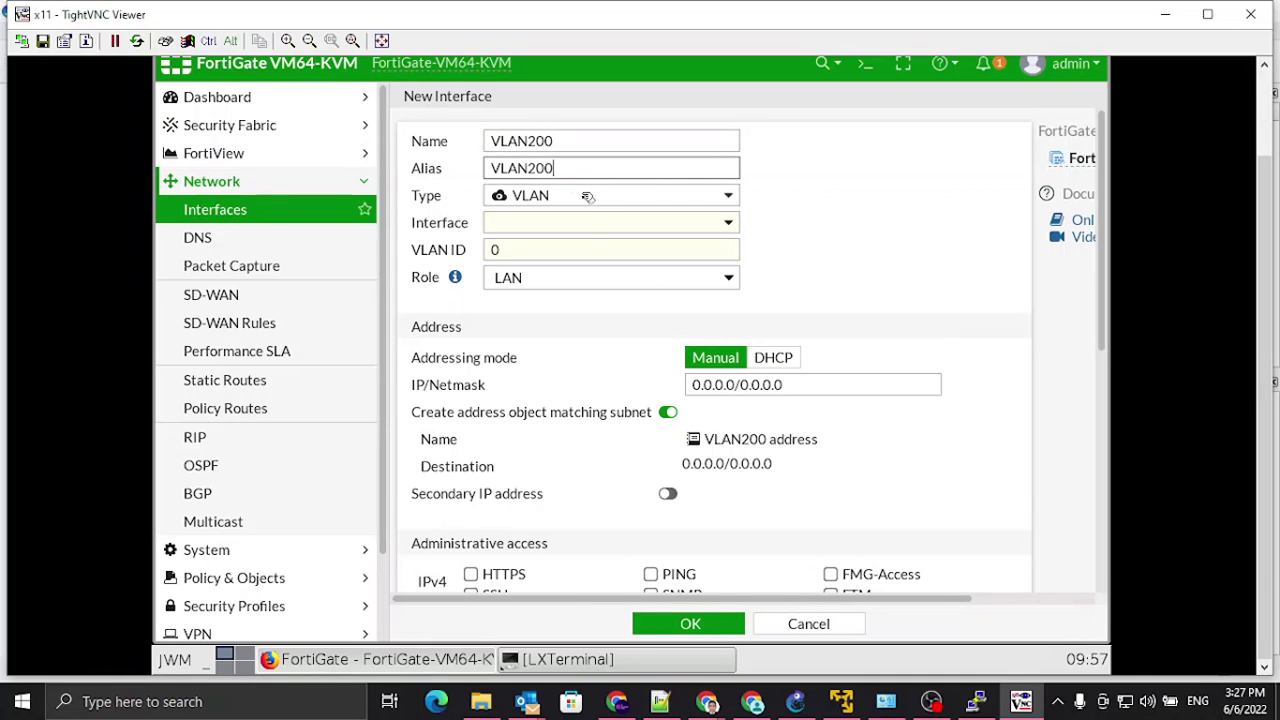
left_click(592, 224)
left_click(549, 320)
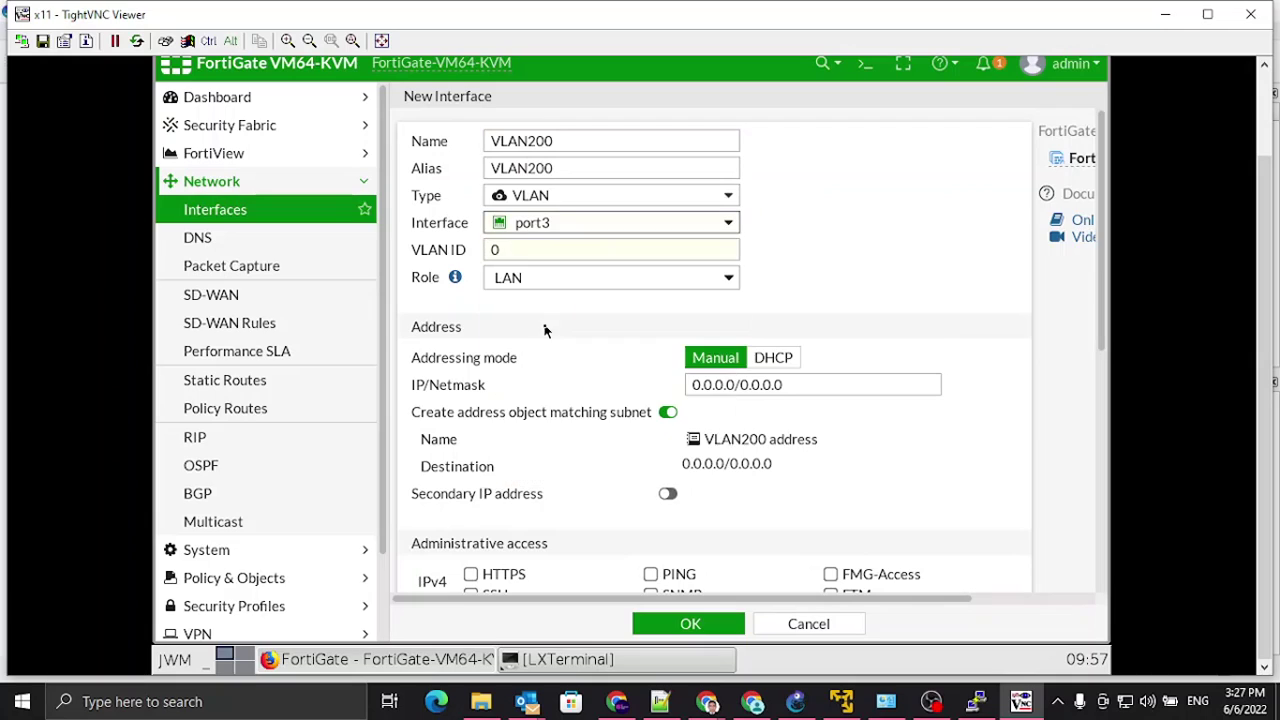
key("Tab")
type("200")
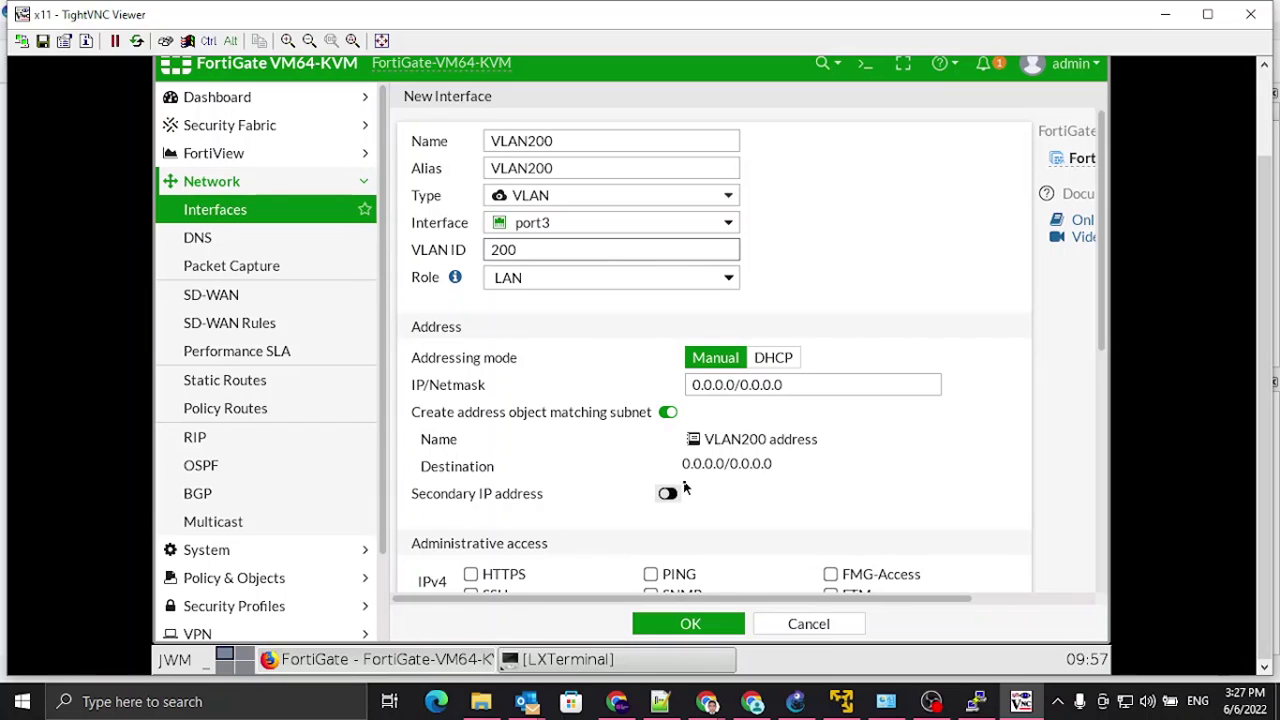
Step: Set VLAN200's address to 10.12.13.254/24 with PING allowed and save the interface
scroll(683, 486, "down", 1)
left_click(798, 281)
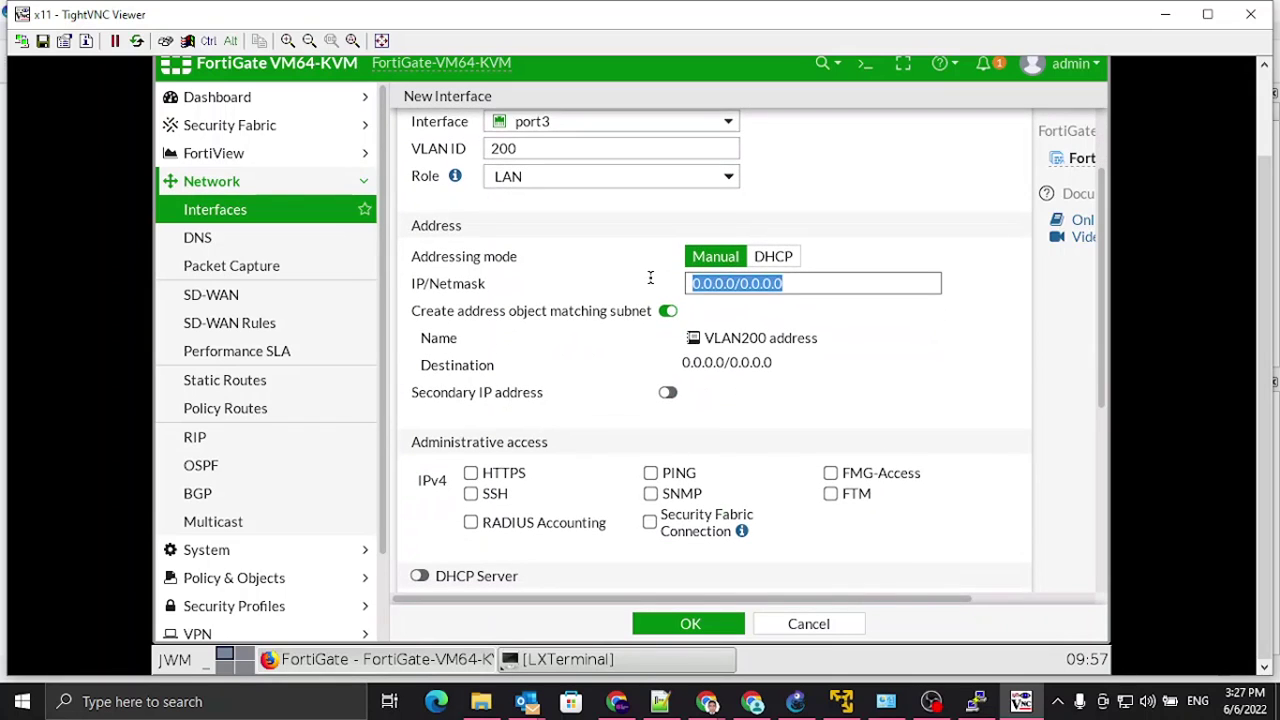
type("10")
type("2.13.254/24")
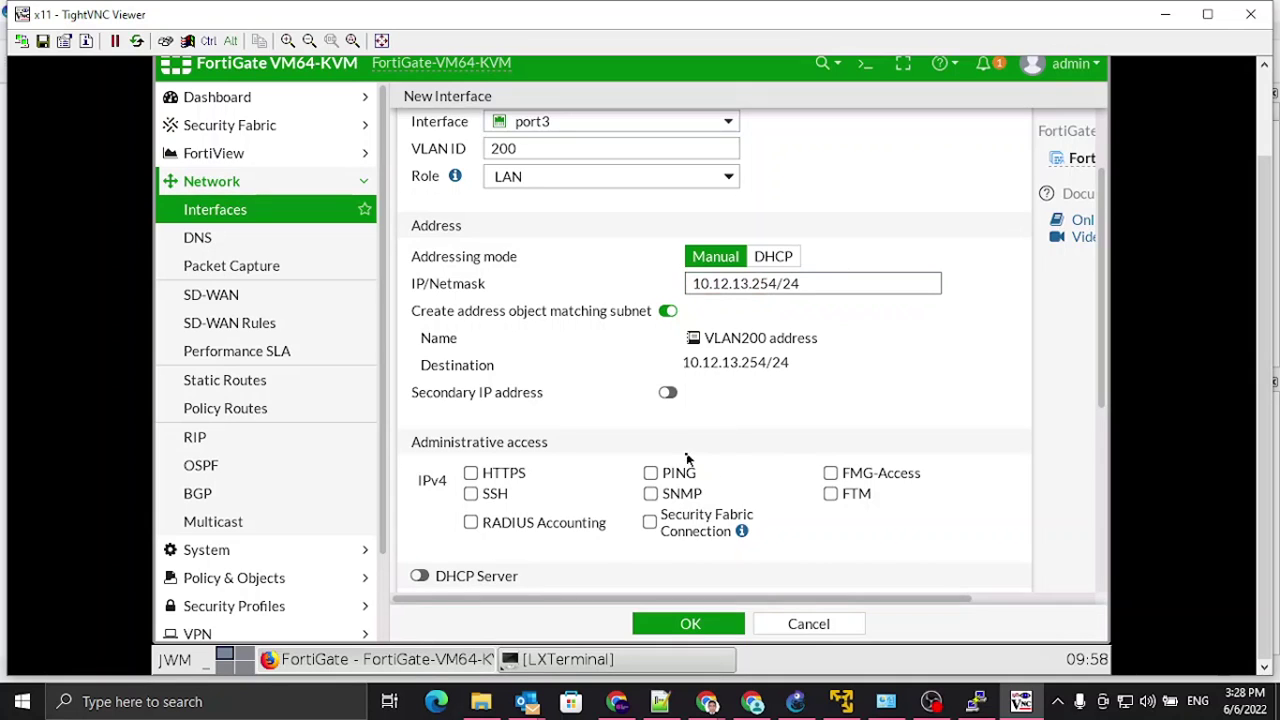
scroll(656, 448, "down", 2)
left_click(650, 371)
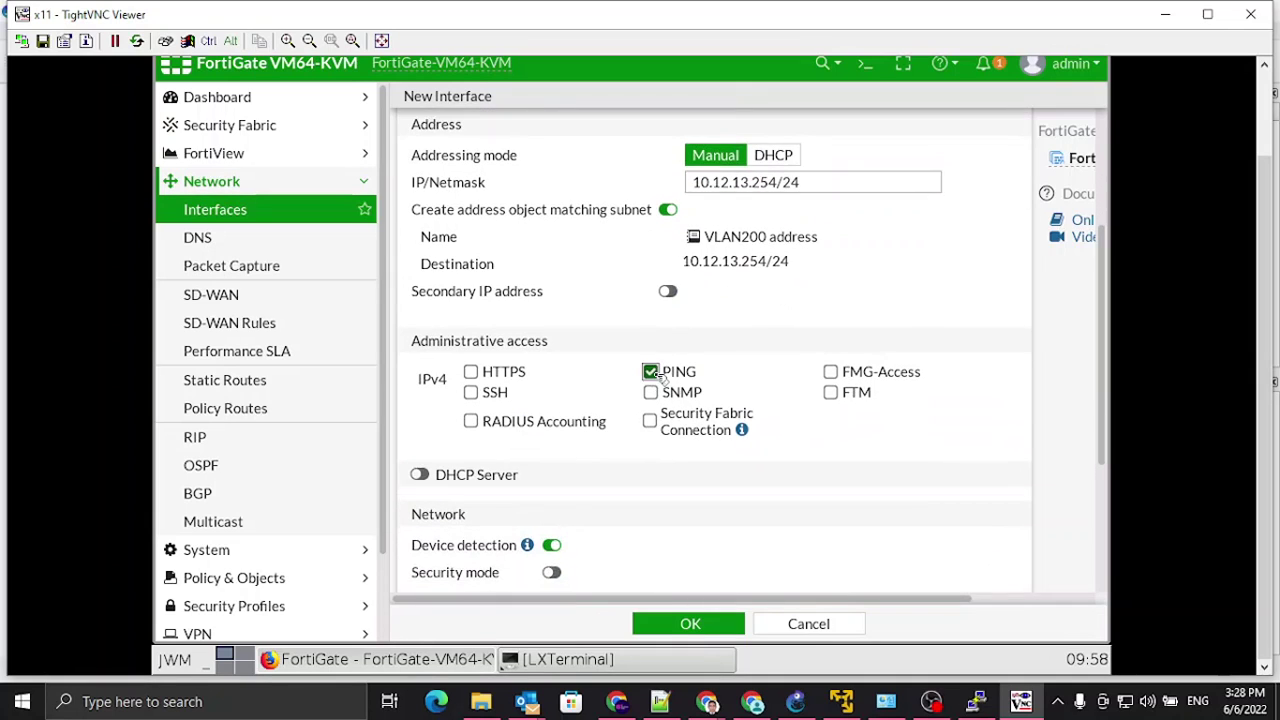
scroll(572, 518, "down", 4)
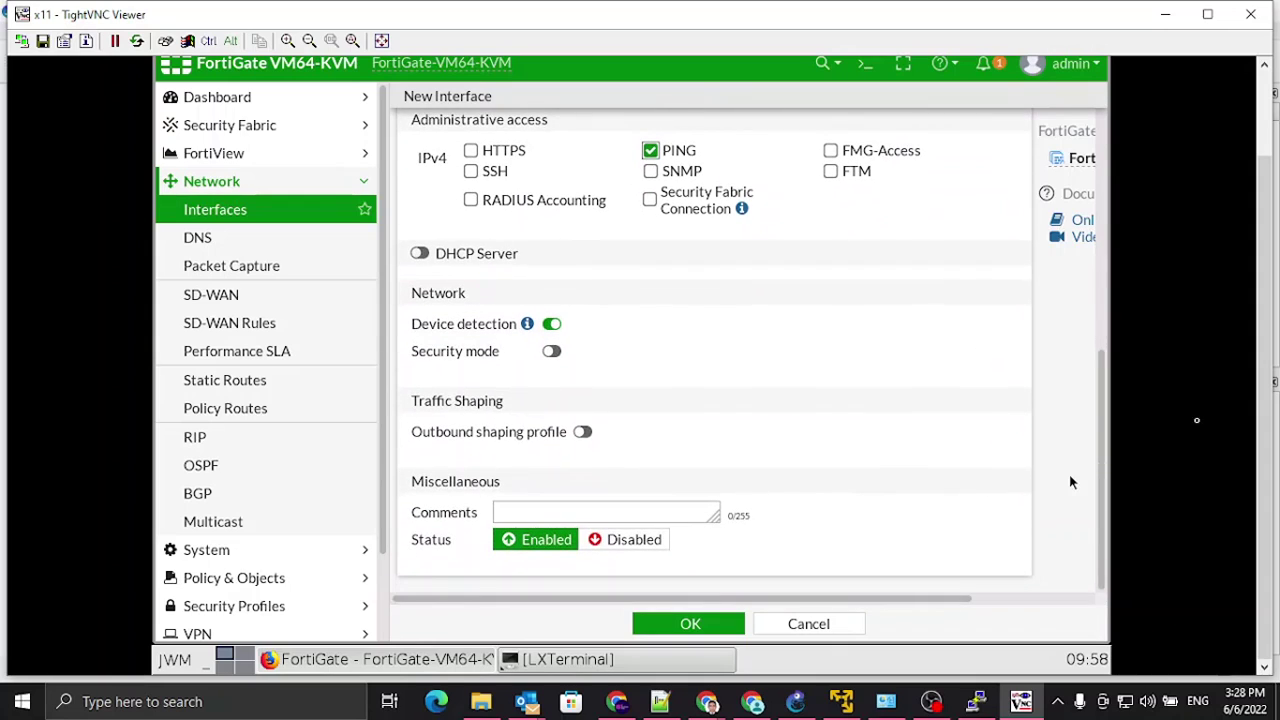
left_click(687, 624)
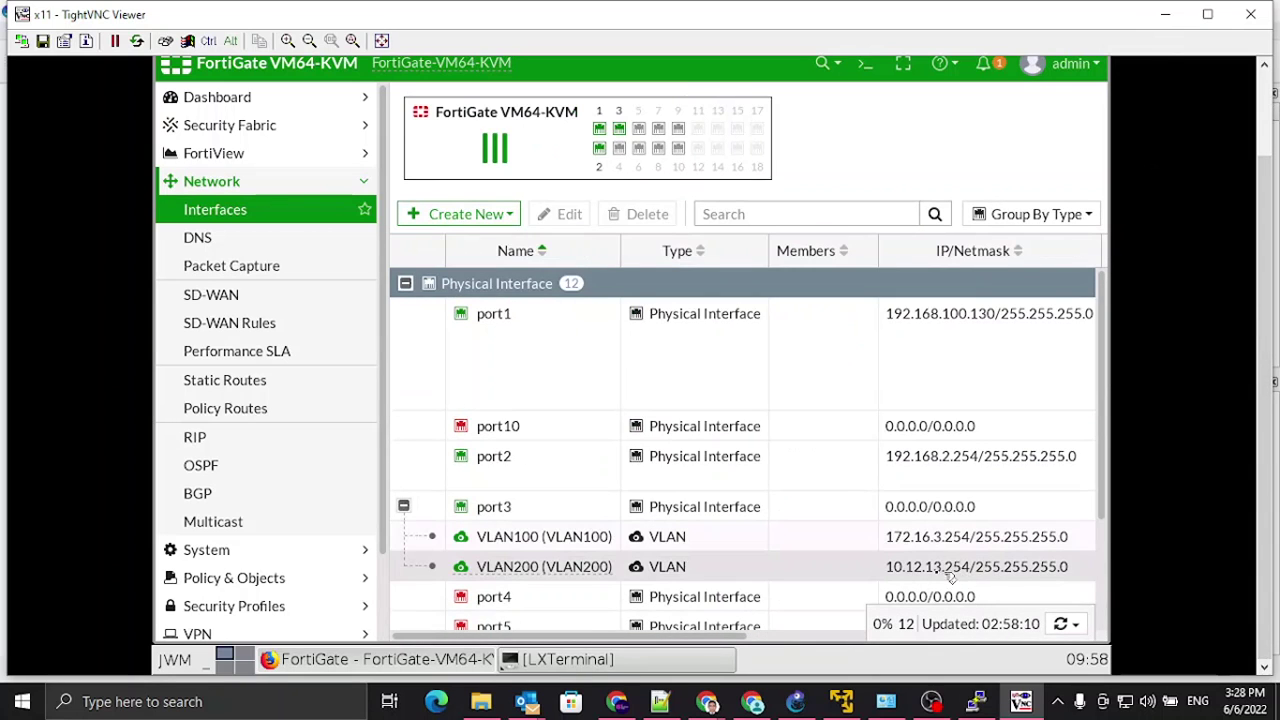
scroll(986, 571, "down", 1)
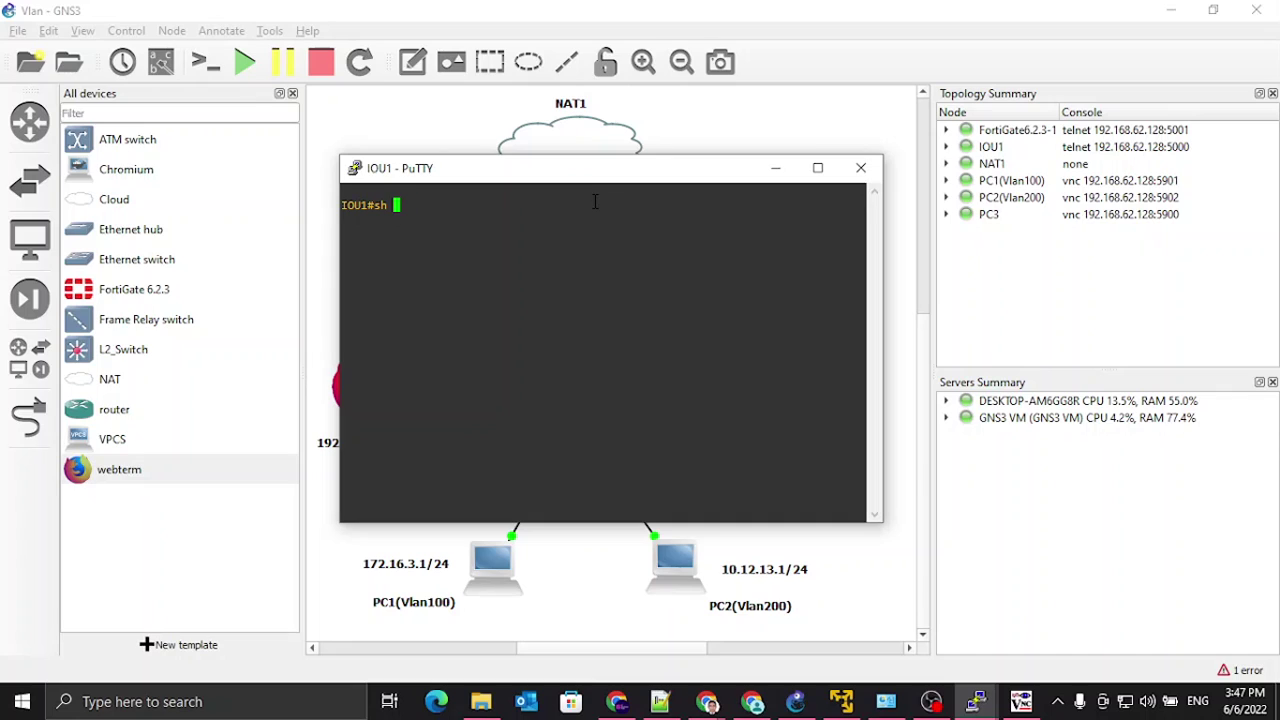
Step: Show IOU1's running configuration for interface Ethernet0/0 with 'sh run int eth 0/0'
type("run int")
key("Tab")
type("fa")
key("Tab")
key("BackSpace")
key("BackSpace")
type("eth")
key("Tab")
type("0/0")
key("Return")
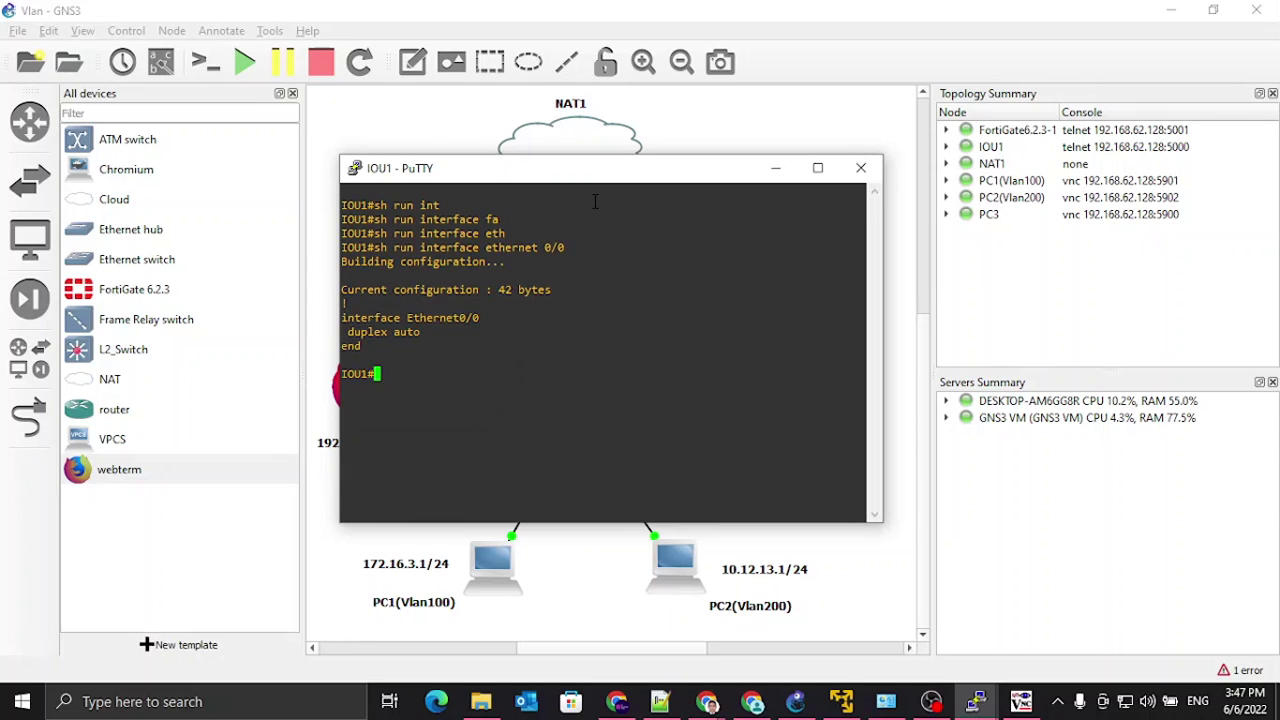
Step: Enter global configuration mode on IOU1 with 'conf t'
type("conf t")
key("Return")
type("int")
key("Tab")
Step: Select interface Ethernet0/0 and set its trunk encapsulation to dot1q
type("eth")
key("Tab")
type("0/0")
key("Return")
type("sw")
key("Tab")
type("tr")
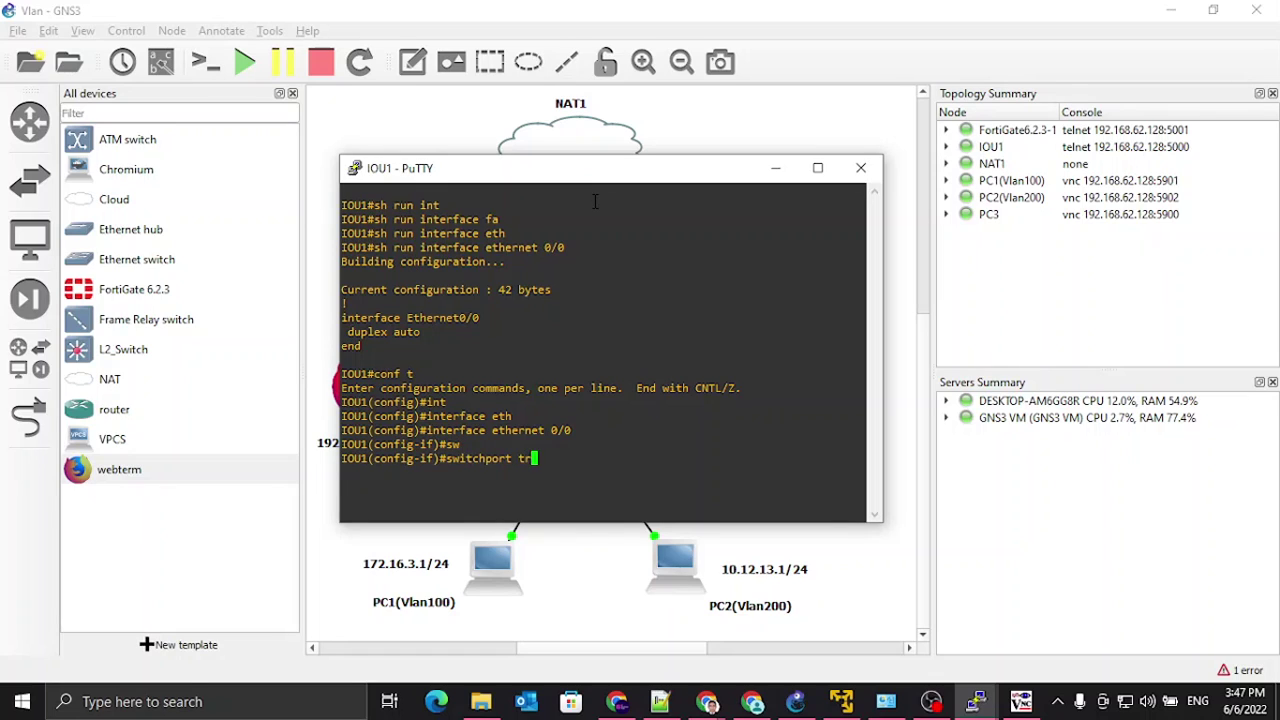
key("Tab")
type("en")
key("Tab")
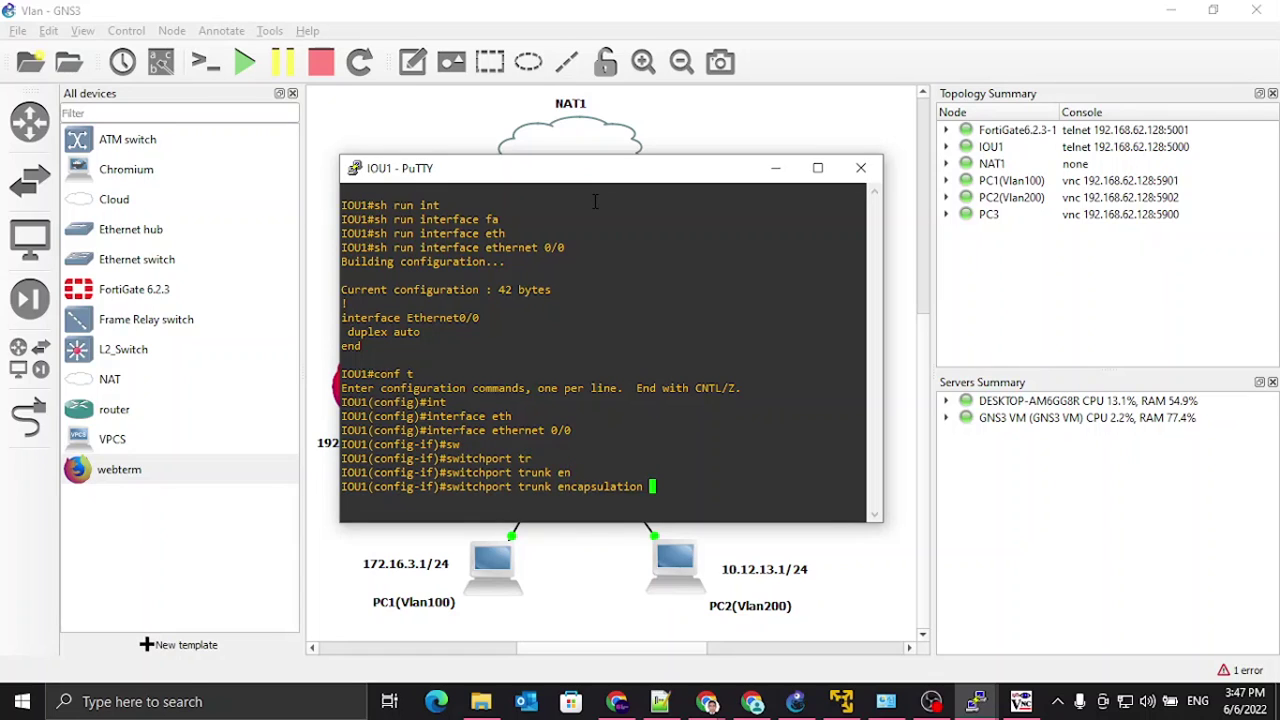
type("do")
key("Tab")
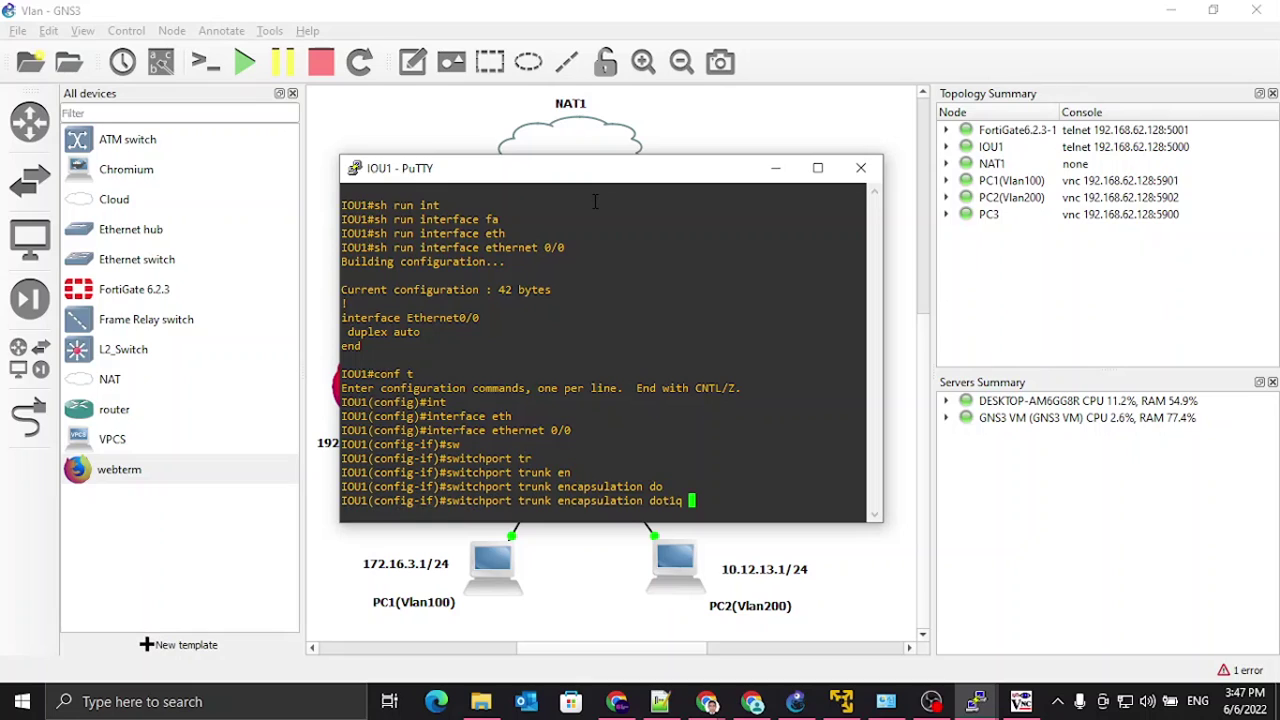
key("Return")
Step: Put Ethernet0/0 into switchport trunk mode
type("switchport mo")
key("Tab")
type("mode")
key("Tab")
type("tr")
key("Tab")
key("Return")
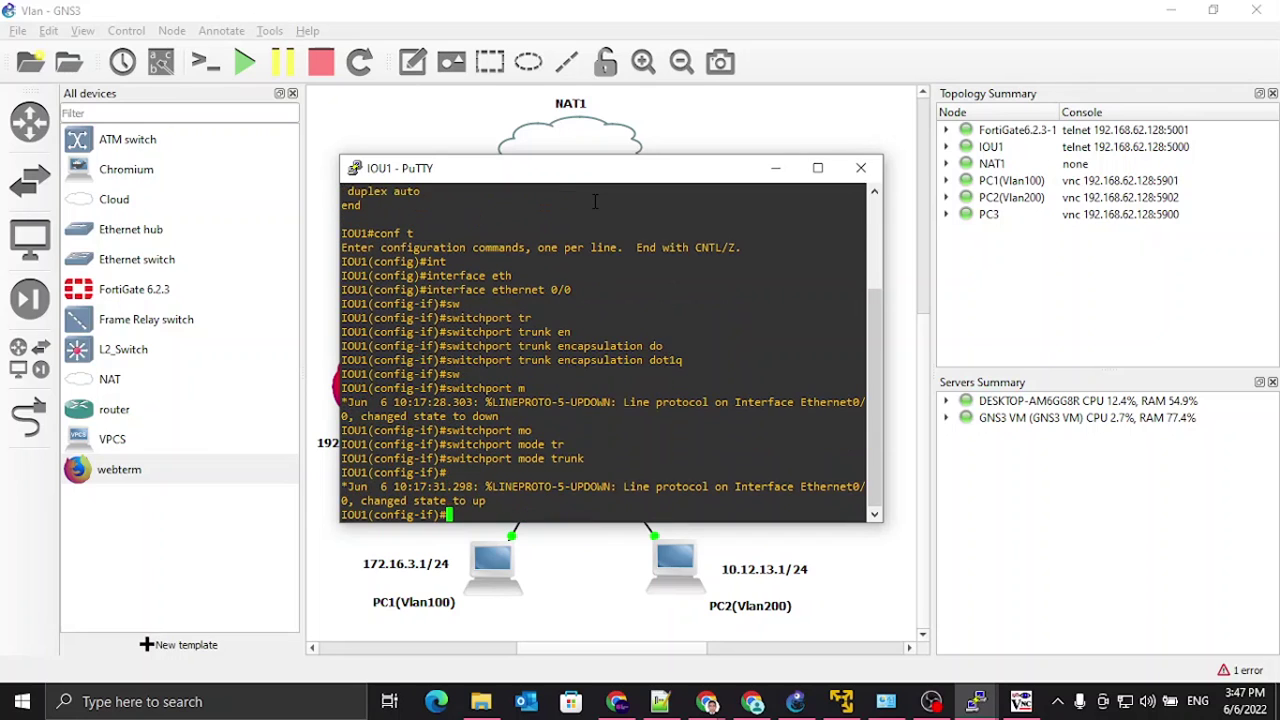
Step: Allow only VLANs 100,200 on the Ethernet0/0 trunk
type("sw")
key("Tab")
type("tr")
key("Tab")
type("all")
key("Tab")
type("vl")
key("Tab")
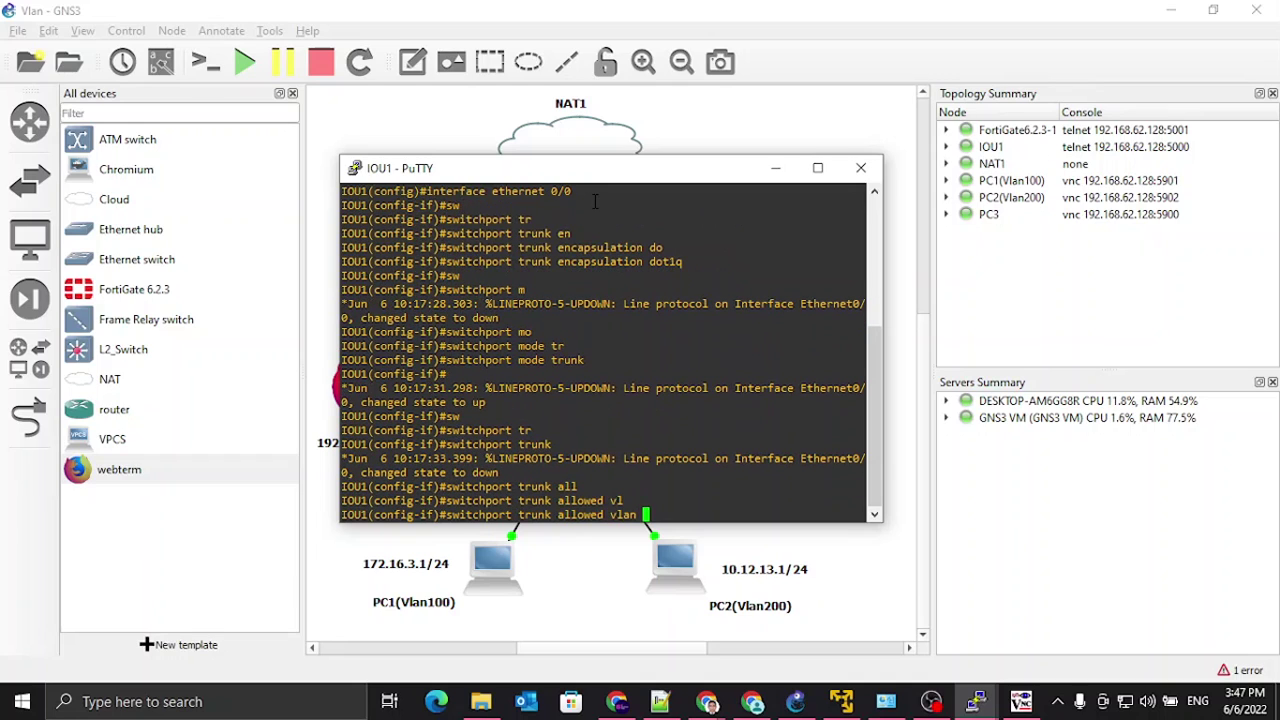
type("100,200")
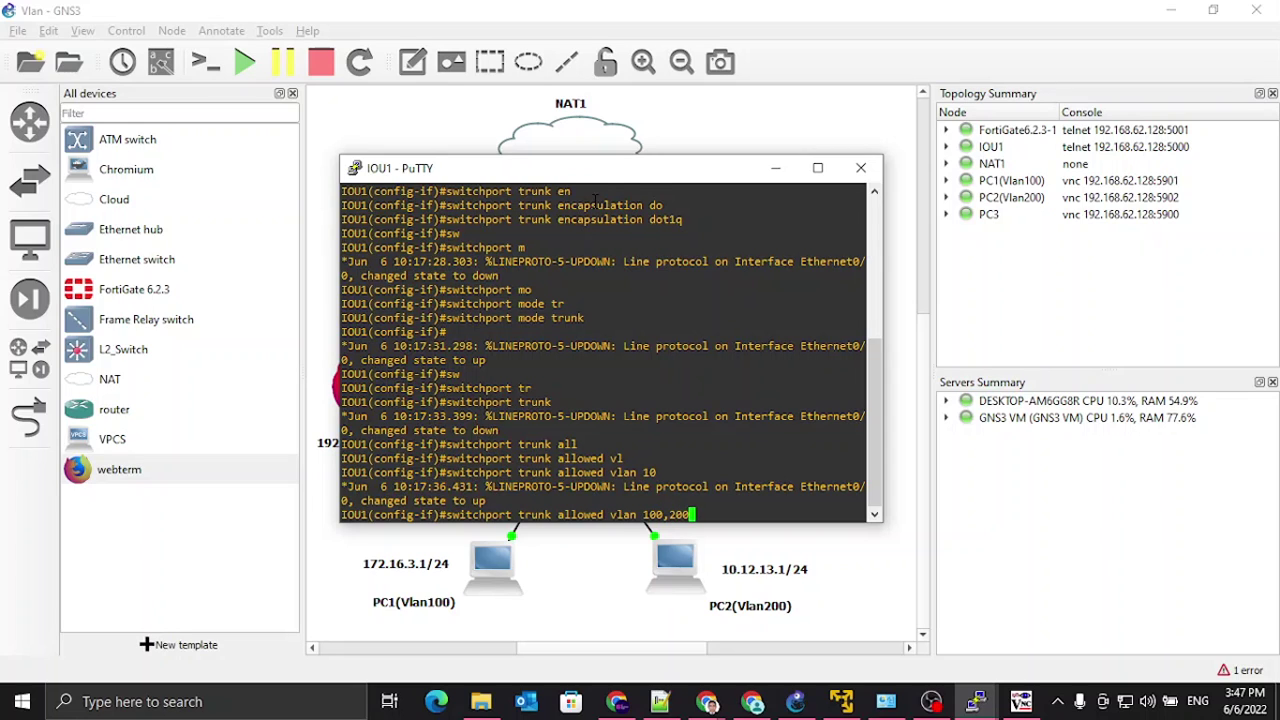
key("Return")
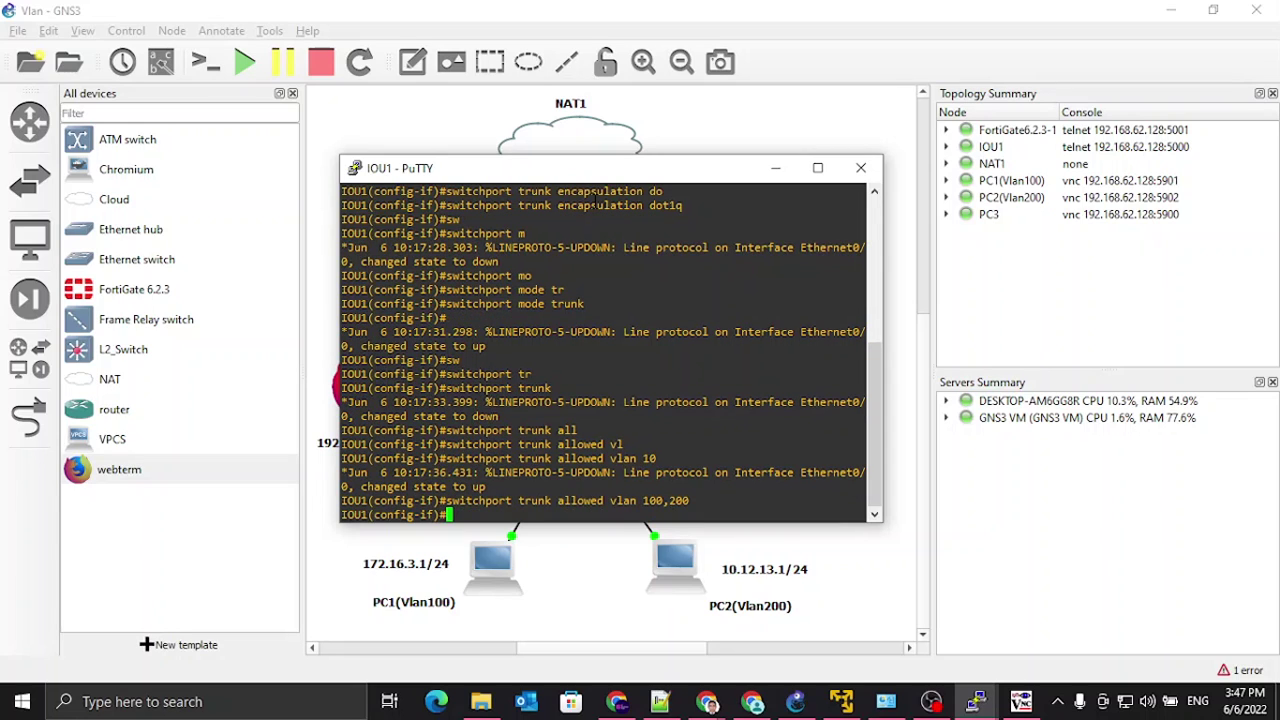
key("Return")
key("Return")
key("Return")
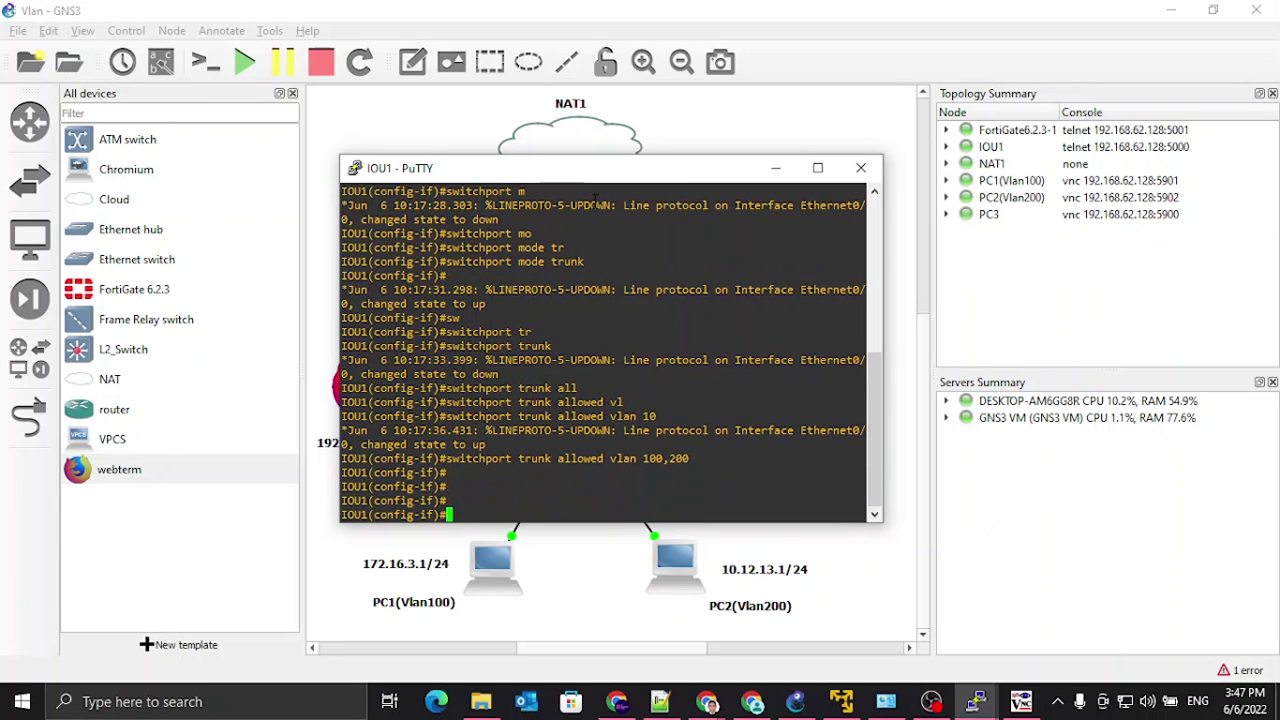
Step: Enable Ethernet0/0 with 'no shut' and return to privileged exec with 'end'
type("nos")
key("BackSpace")
type("shut")
key("Return")
key("Return")
type("end")
key("Return")
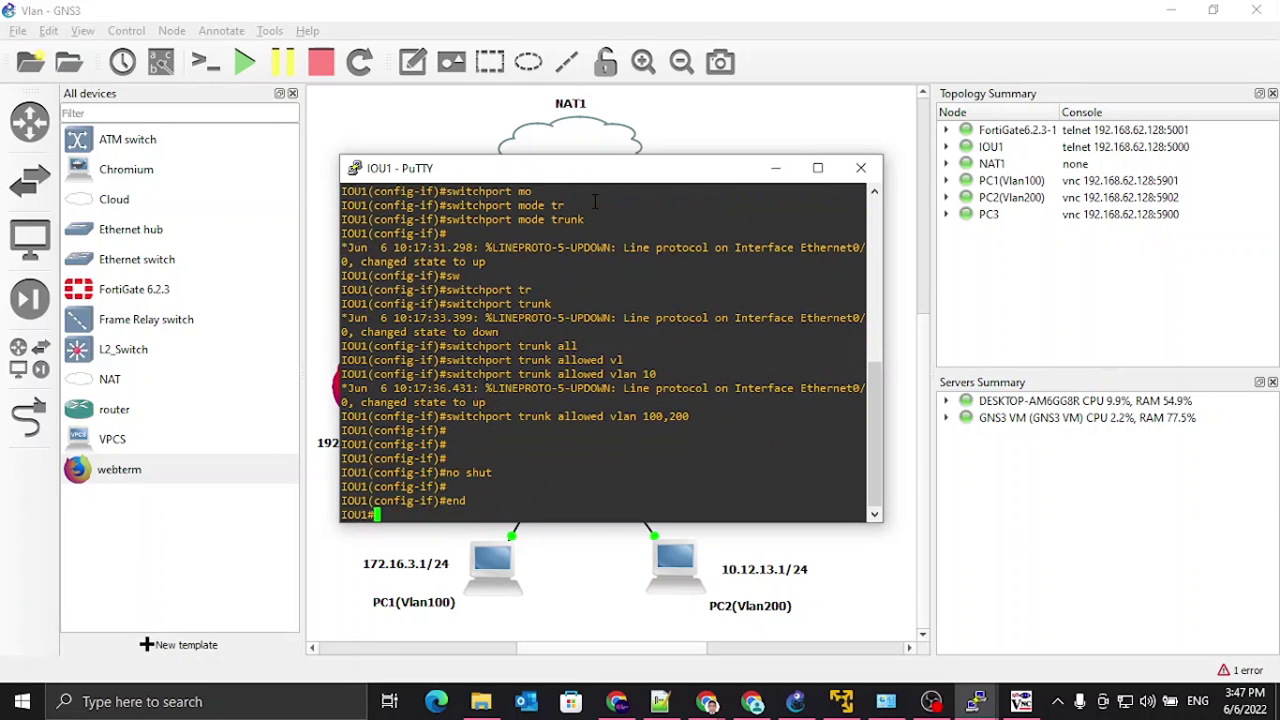
key("Return")
key("Return")
type("conf")
key("Tab")
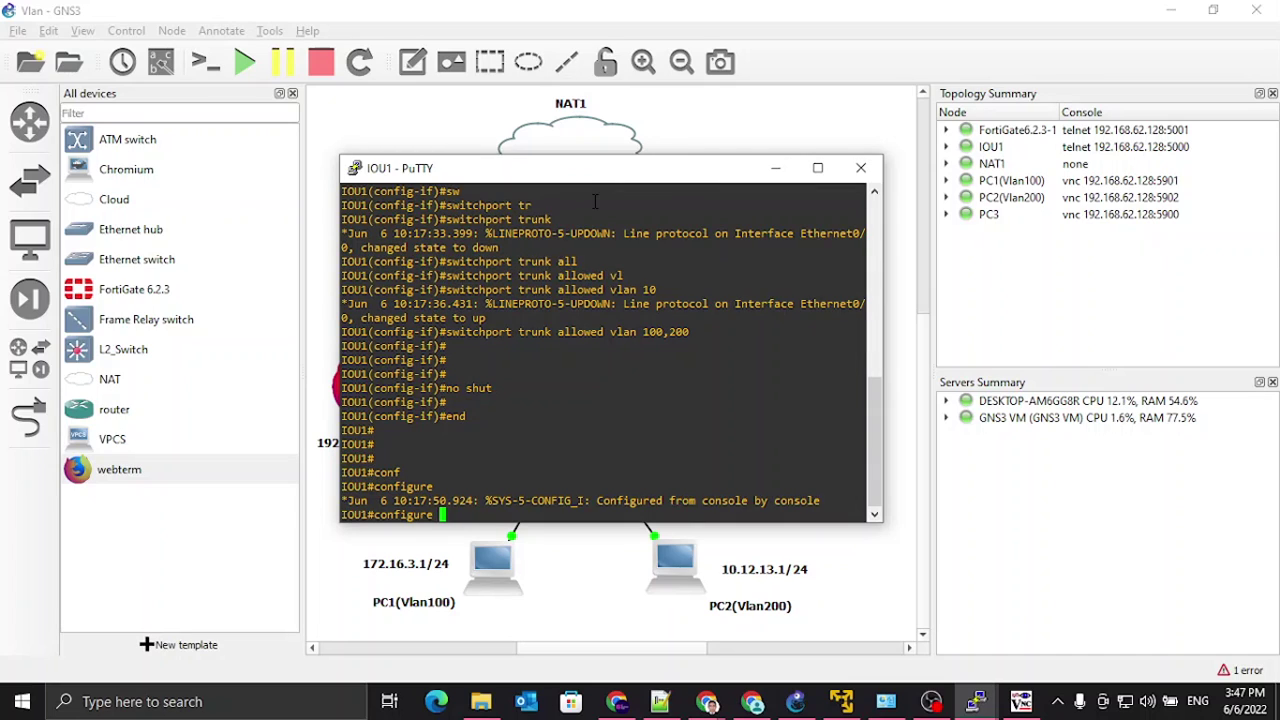
Step: Enter global configuration mode and select interface Ethernet 0/1
type("t")
key("Return")
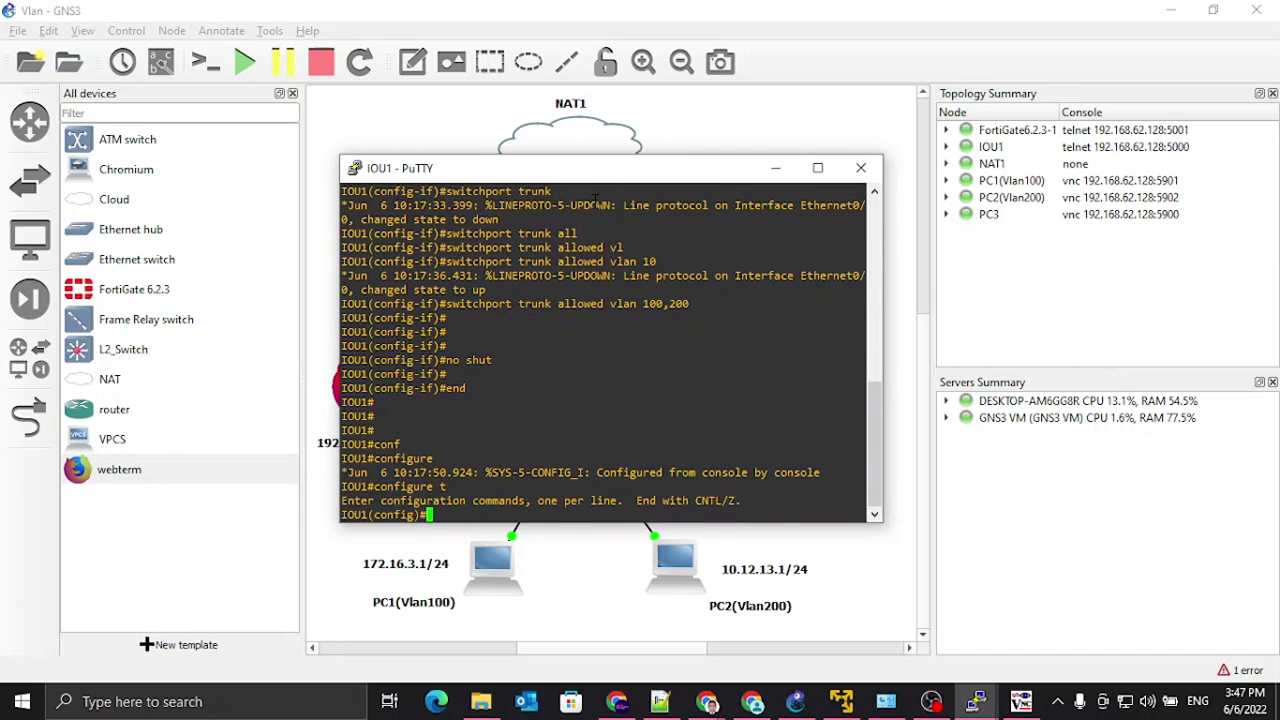
type("ethj")
key("Tab")
key("BackSpace")
key("Tab")
type("erne")
key("BackSpace")
key("BackSpace")
key("BackSpace")
key("BackSpace")
key("BackSpace")
key("BackSpace")
key("BackSpace")
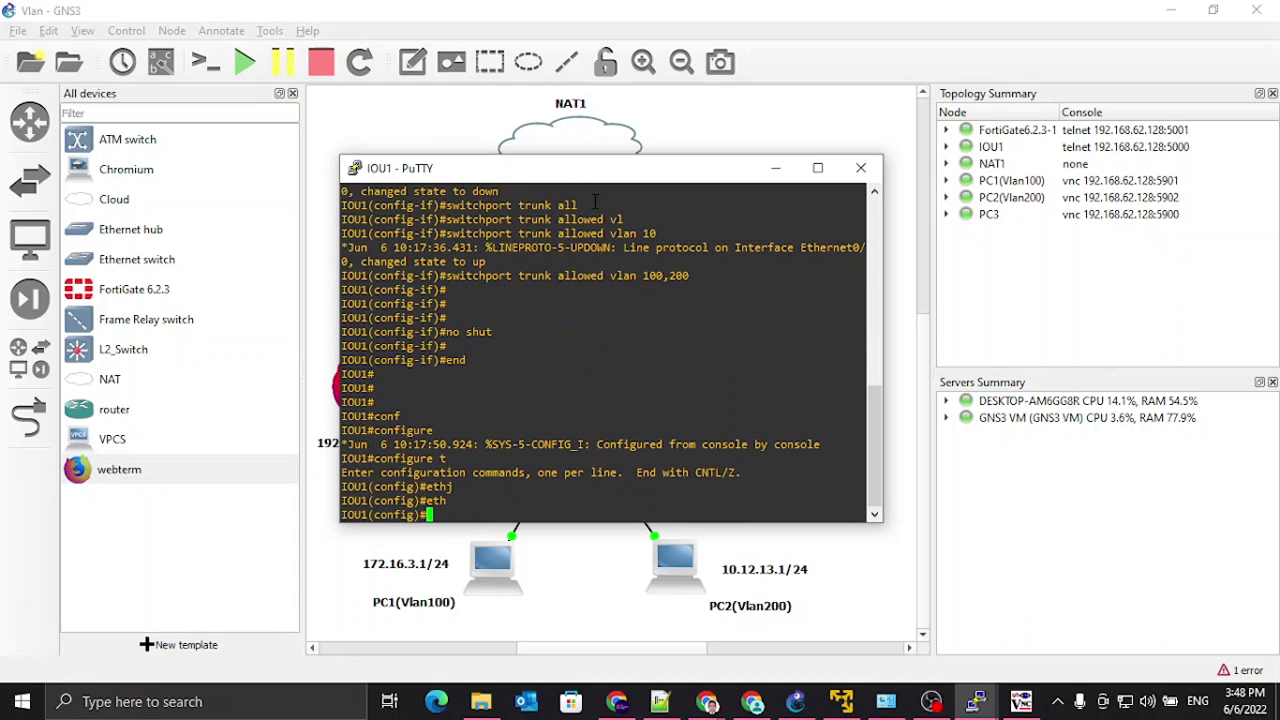
type("int")
key("Tab")
type("eth")
key("Tab")
type("0/1")
key("Return")
Step: Set Ethernet 0/1 to switchport access mode
type("sw")
key("Tab")
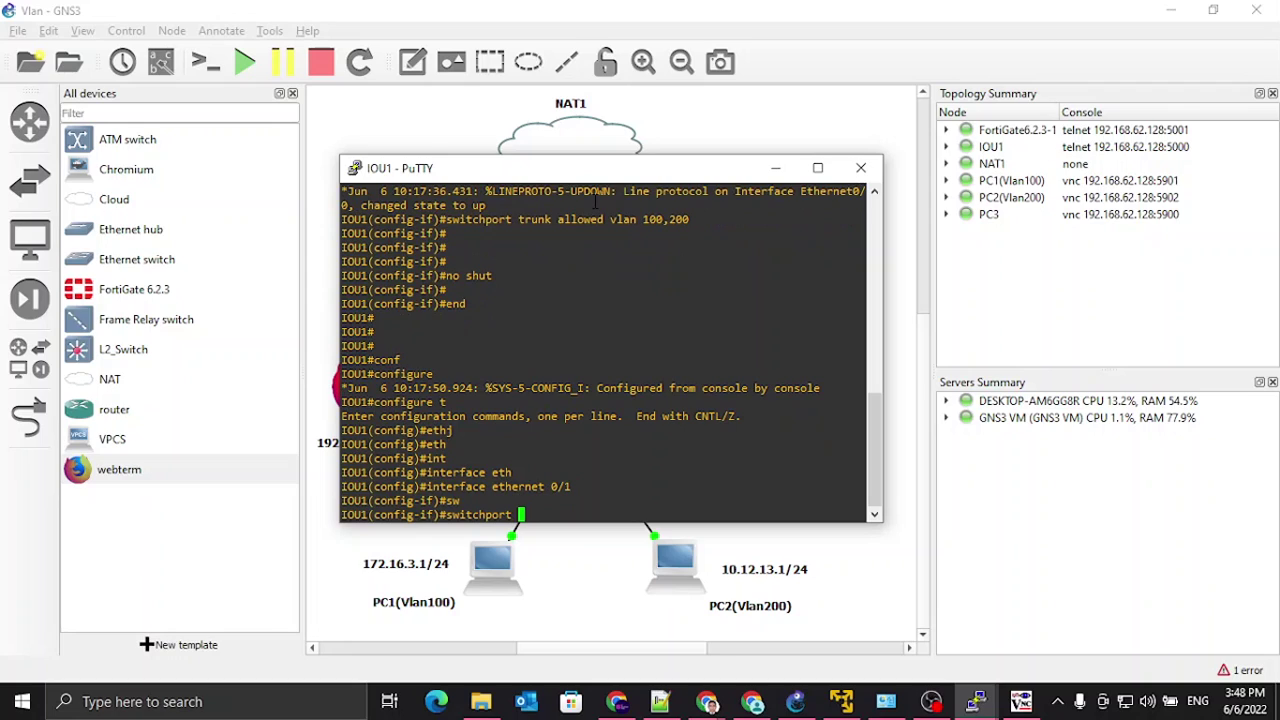
type("mod")
key("Tab")
type("acc")
key("Tab")
key("Return")
Step: Assign Ethernet 0/1 to access VLAN 100
type("sw")
key("Tab")
type("acc")
key("Tab")
type("vl")
key("Tab")
type("100")
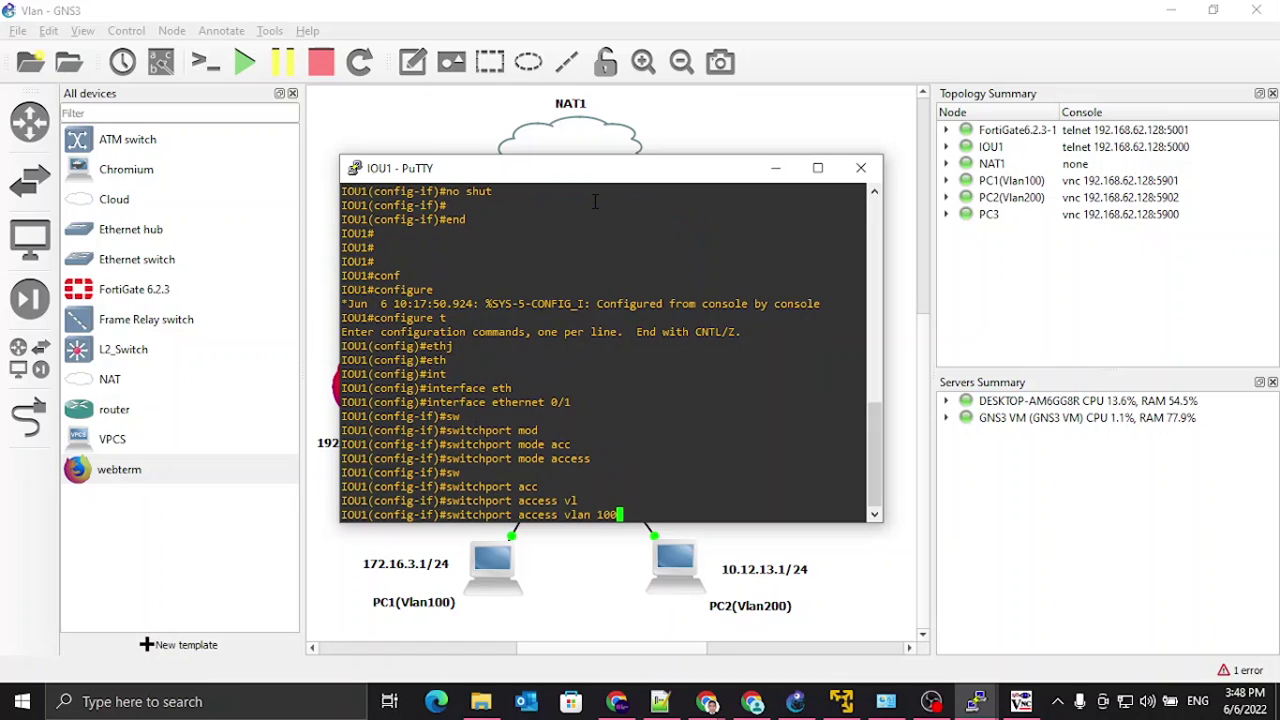
key("Return")
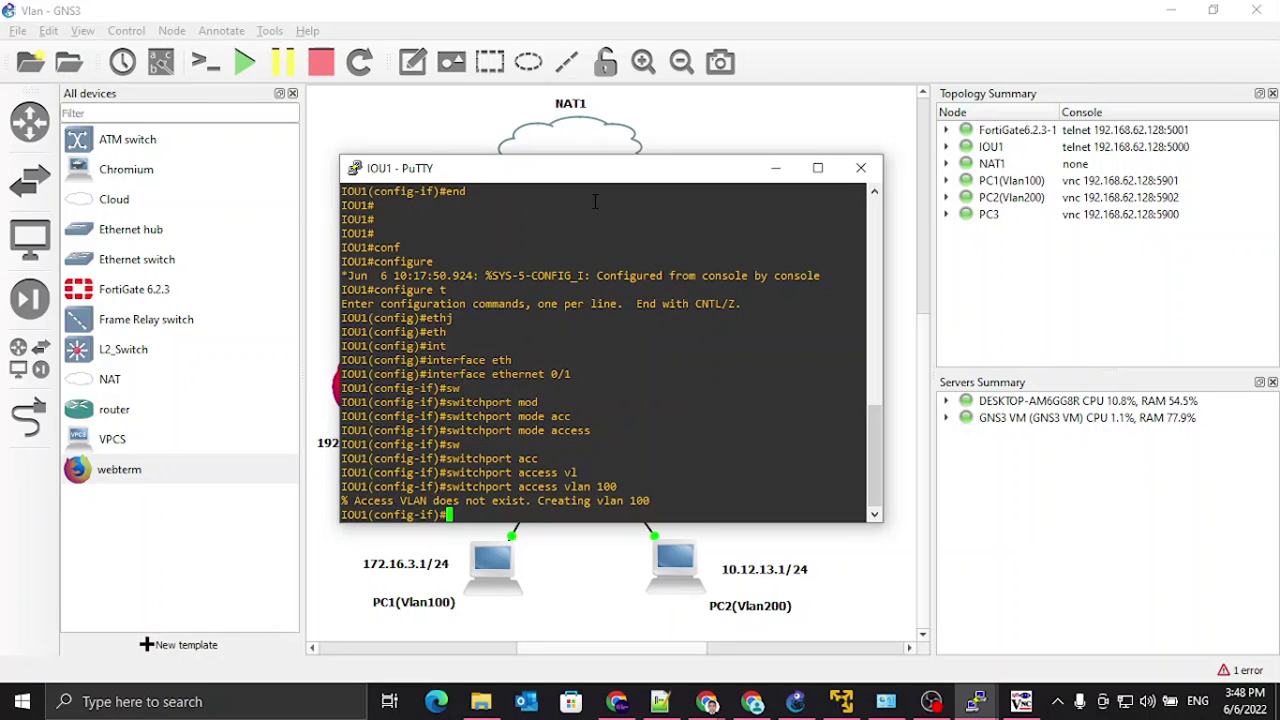
Step: Enable Ethernet 0/1 with 'no shutdown' and exit configuration mode with Ctrl+Z
type("no shu")
key("Tab")
key("Return")
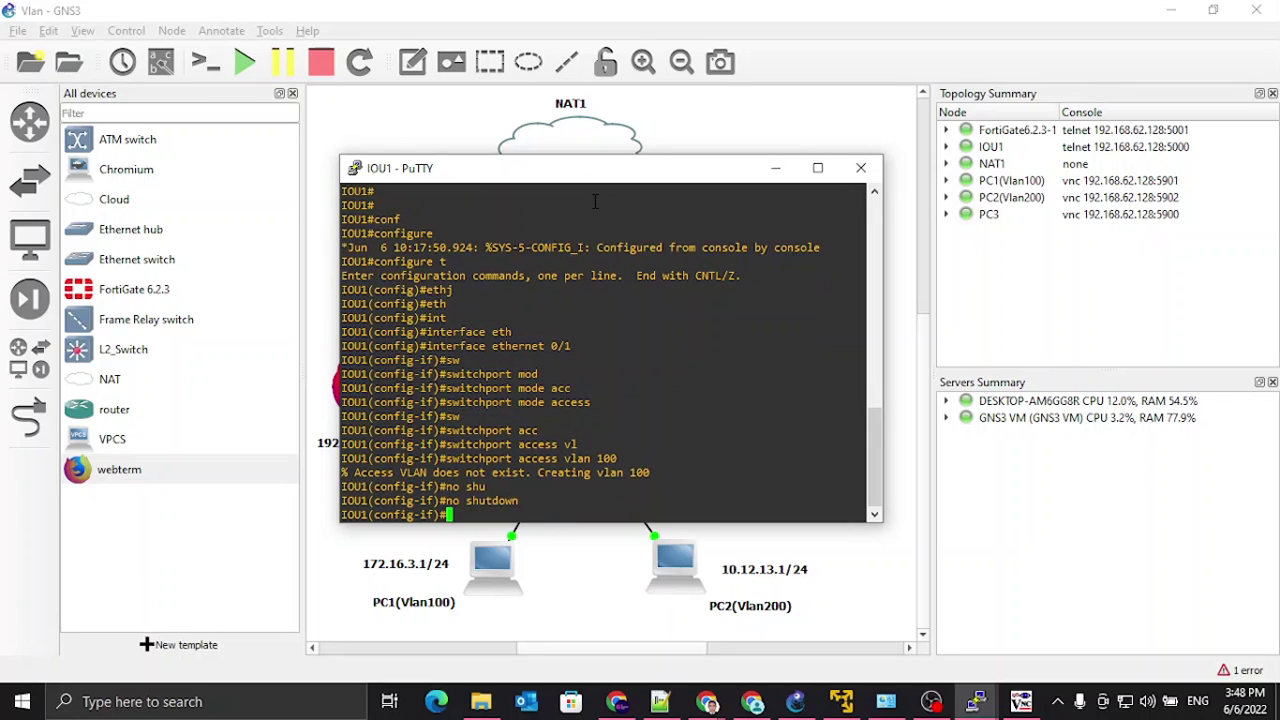
key("Return")
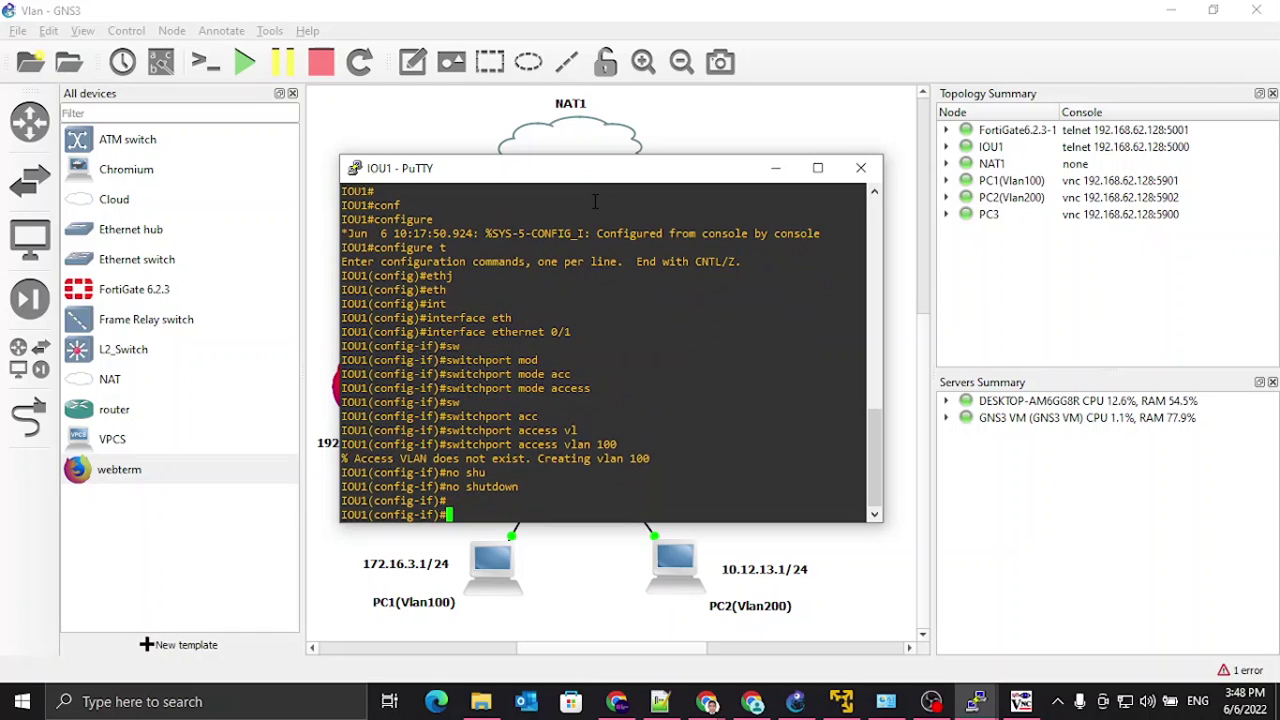
key("Return")
key("ctrl+z")
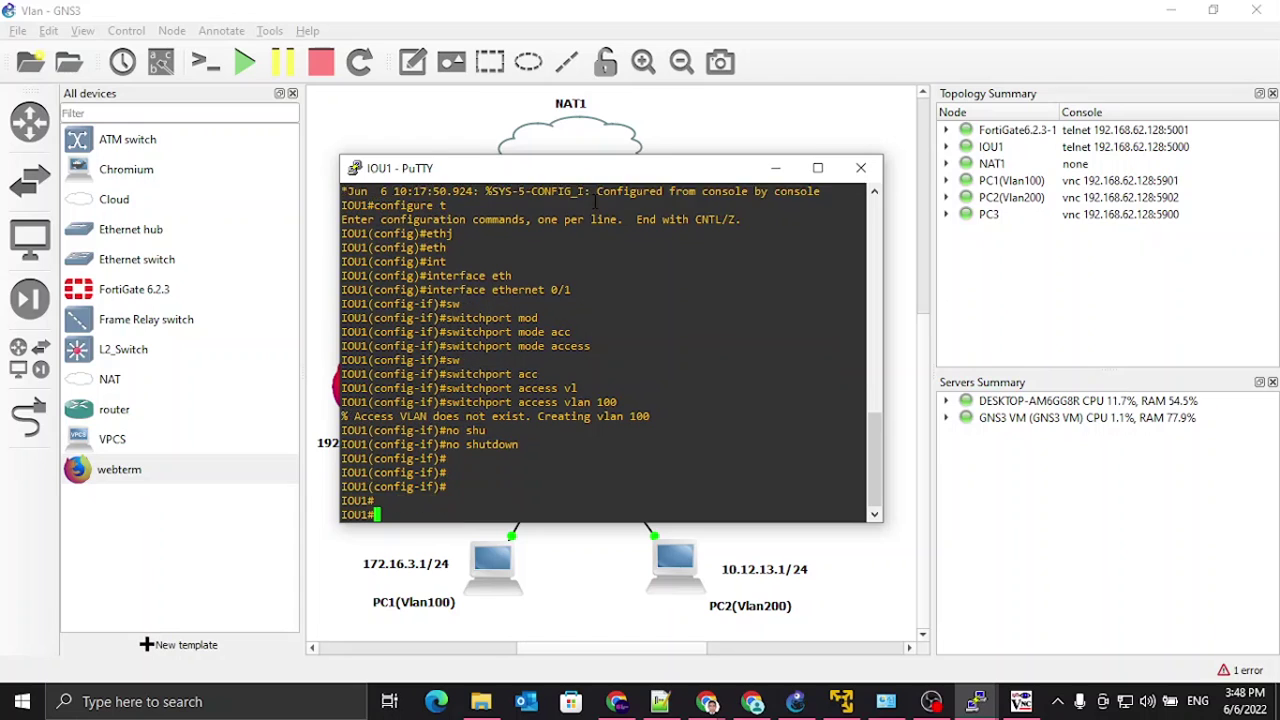
key("Return")
key("Return")
Step: Name VLAN 100 'VLAN100' and VLAN 200 'VLAN200' in global configuration
type("conf")
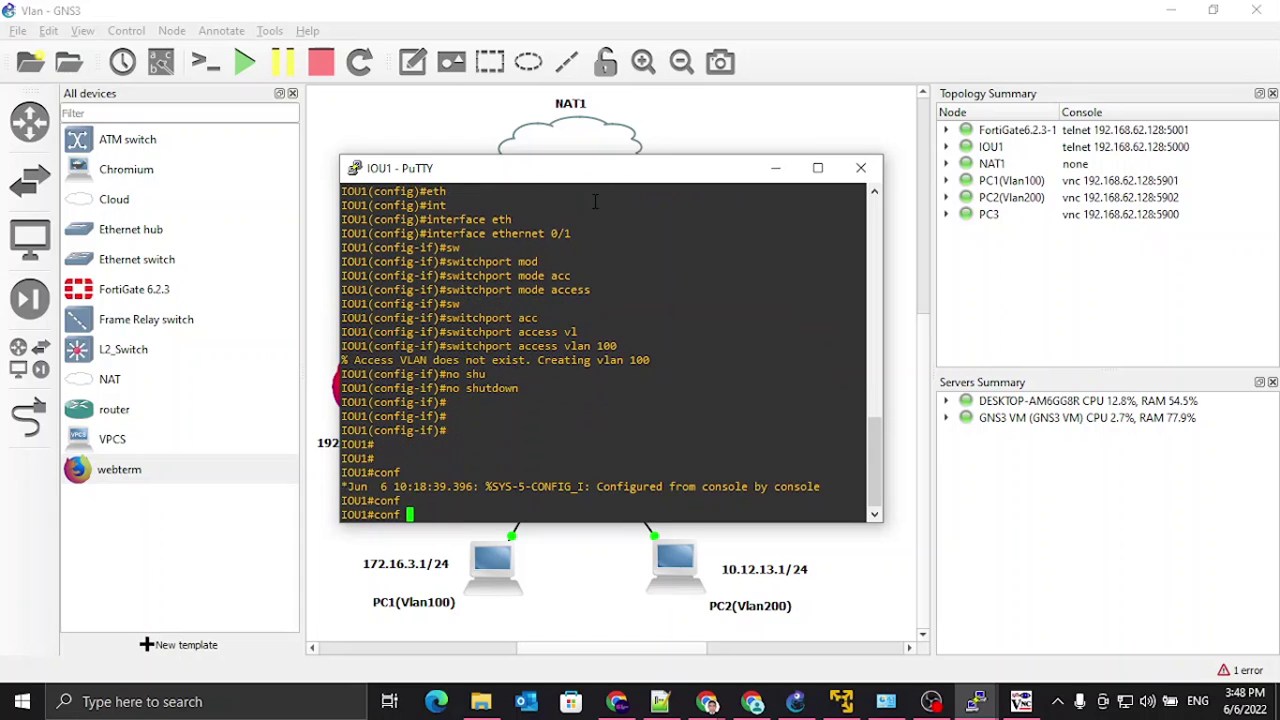
type(" t")
key("Return")
type("vl")
key("Tab")
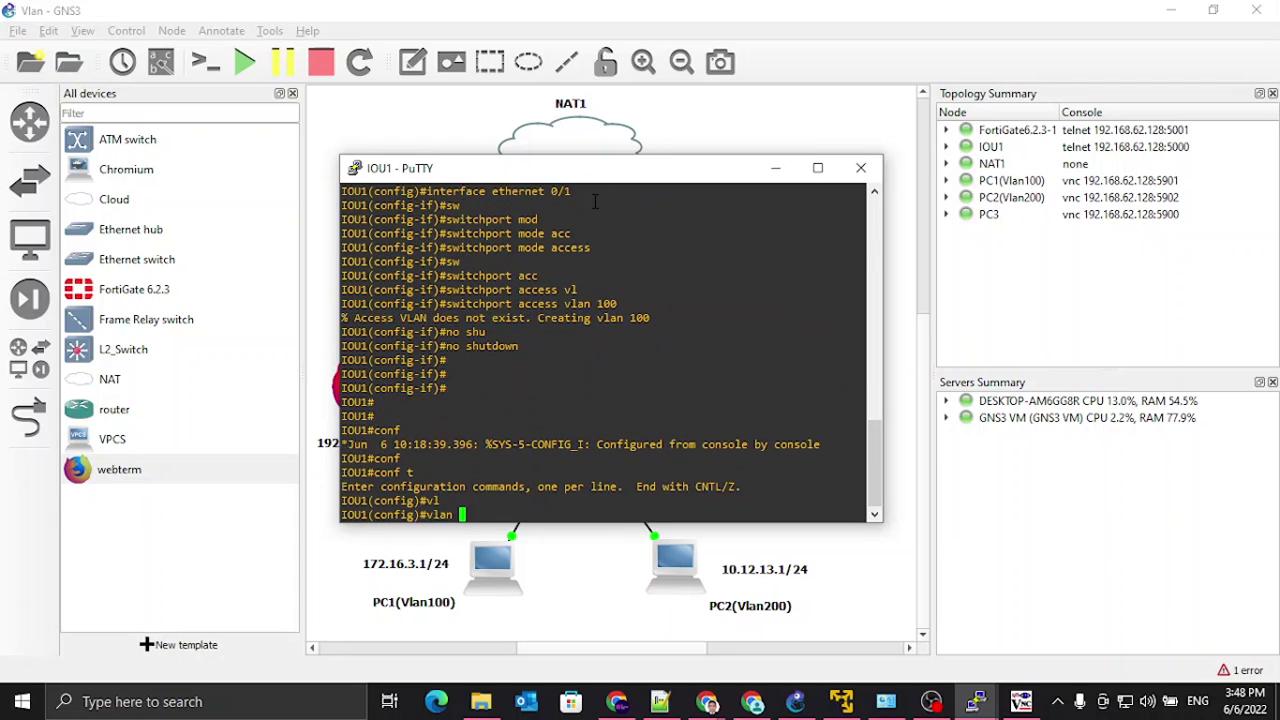
type("100")
key("Return")
type("name ")
type("VLAN")
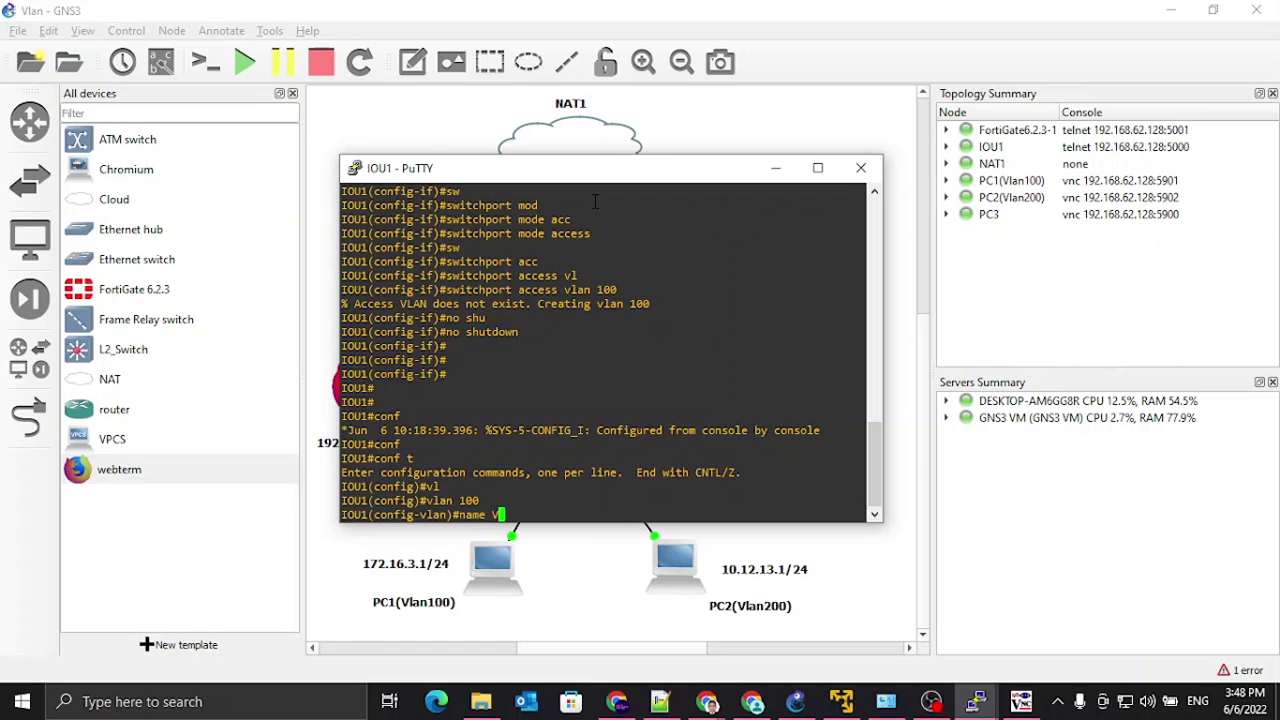
type("100")
key("Return")
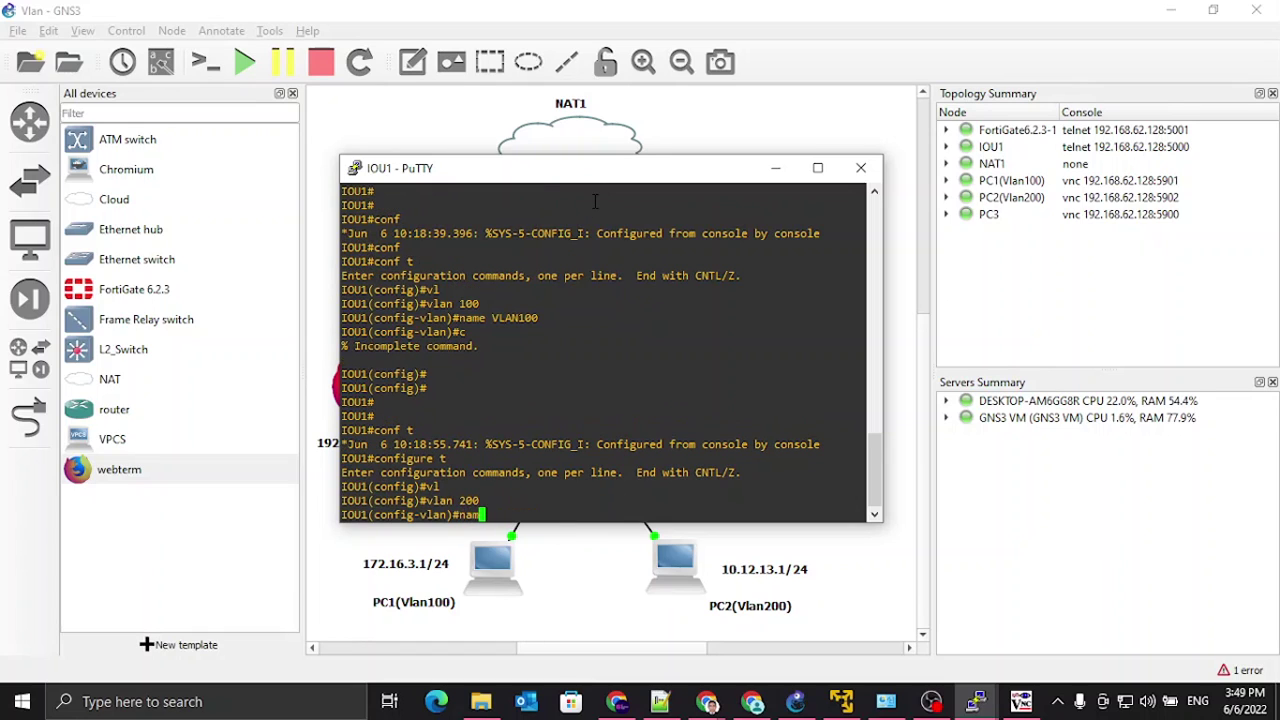
type("e VLAN200")
key("Return")
key("Return")
key("Return")
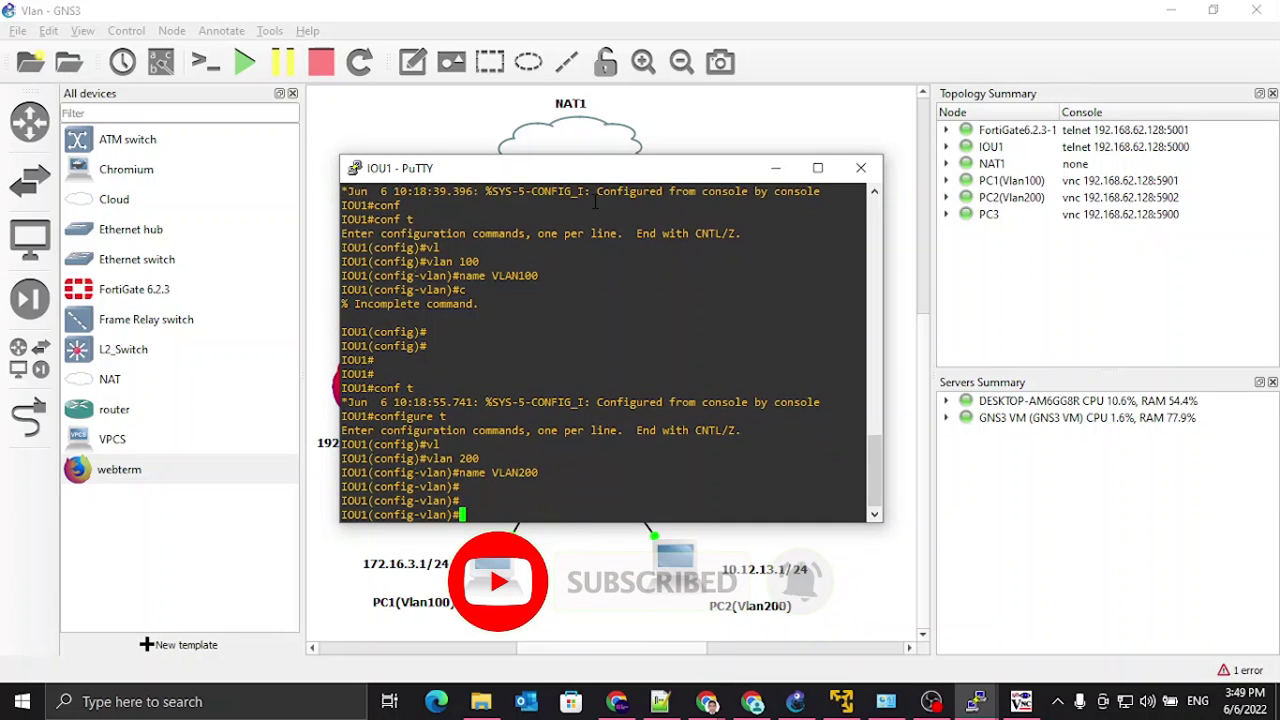
key("ctrl+z")
key("Return")
key("Return")
Step: Re-enter configuration mode and select interface Ethernet 0/2
type("co")
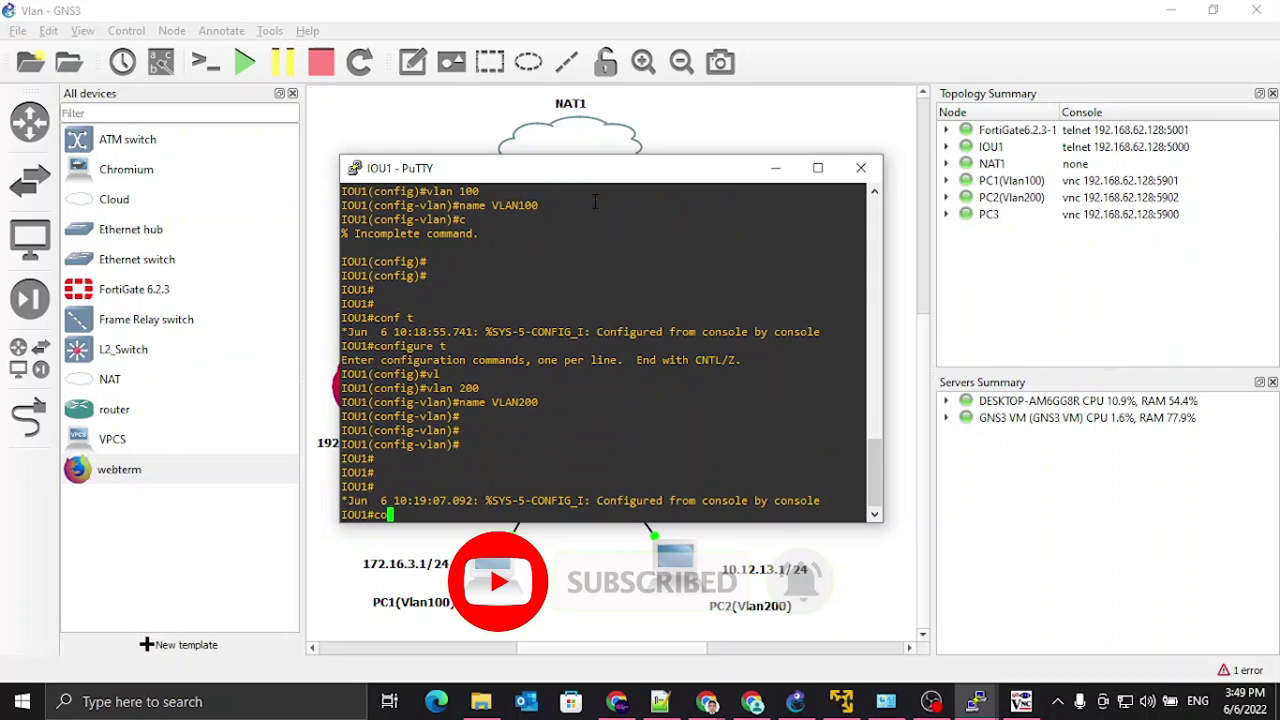
type("nf t")
key("Return")
type("interface et")
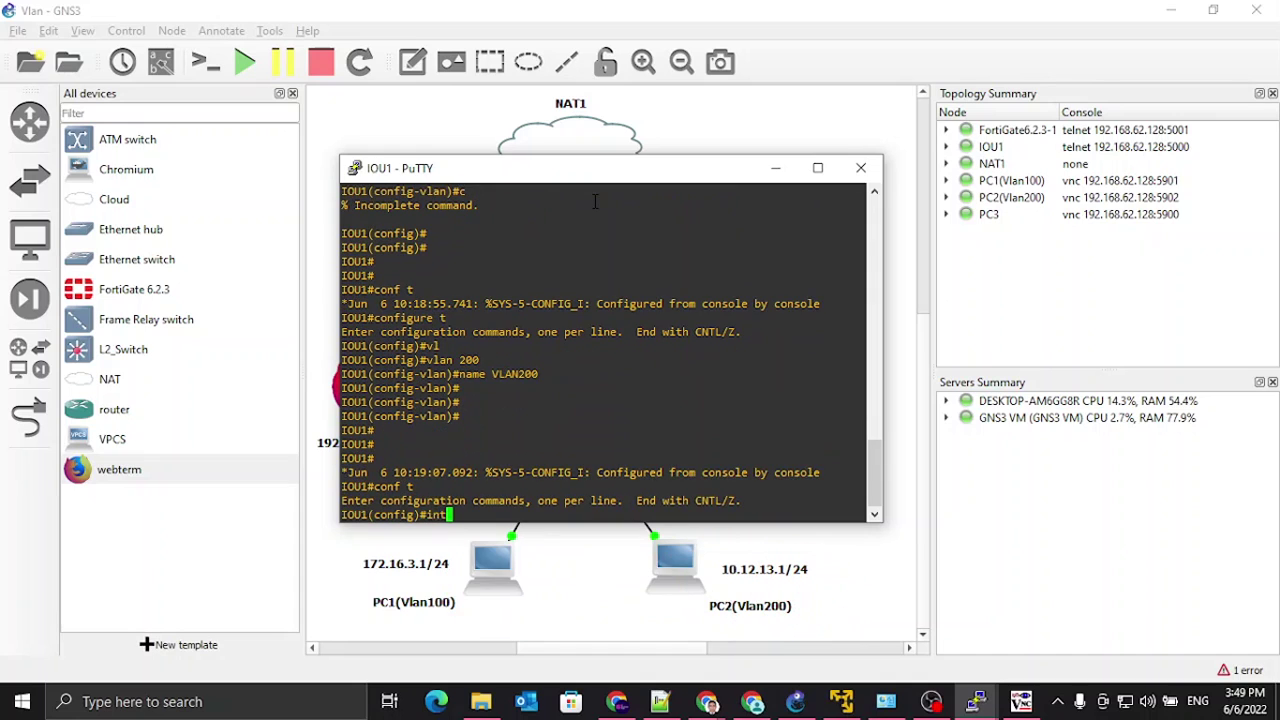
key("Tab")
type("r")
type("thernet 0/2")
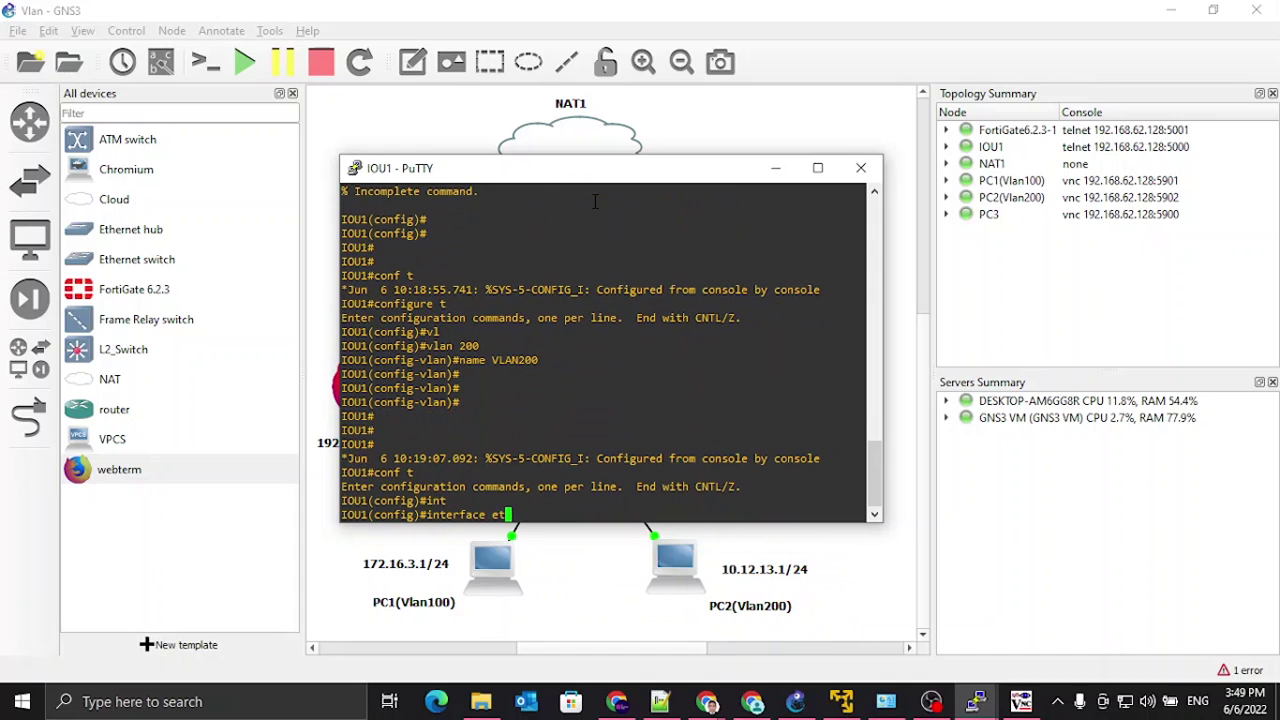
key("Tab")
type("0/2")
key("Return")
Step: Set Ethernet 0/2 to switchport access mode
type("sw")
key("Tab")
type("mod")
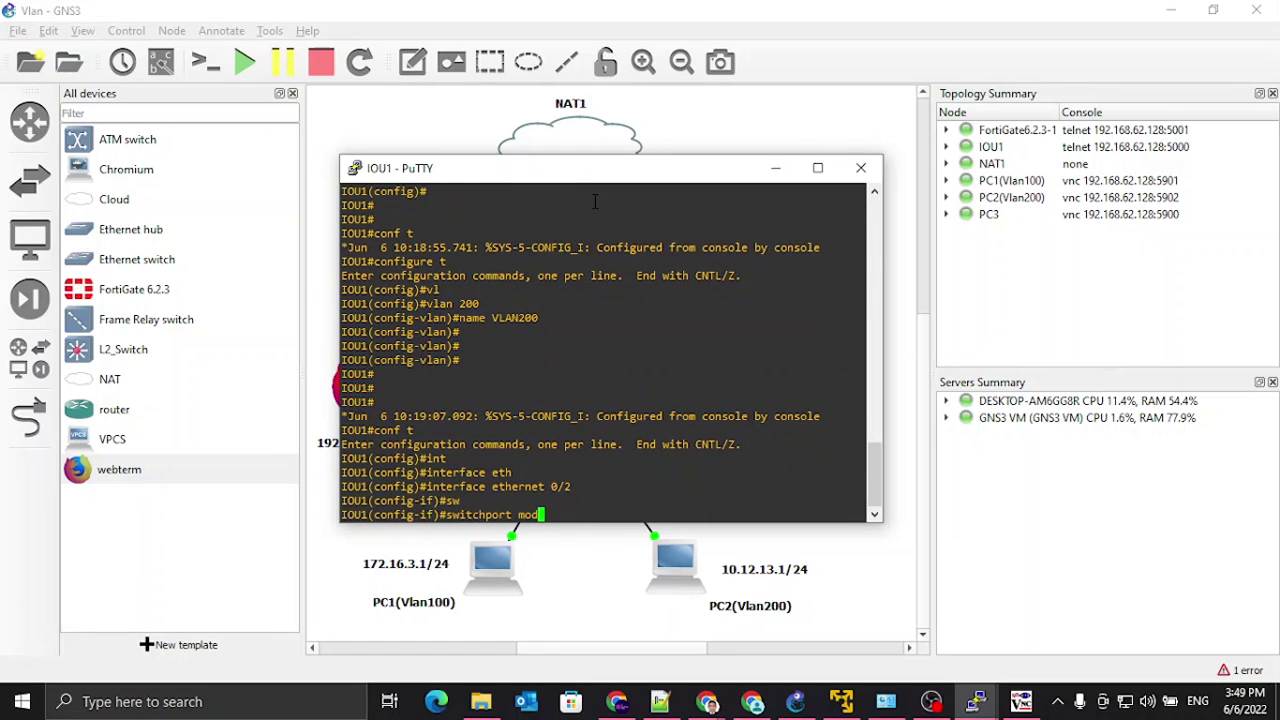
key("Tab")
type("acc")
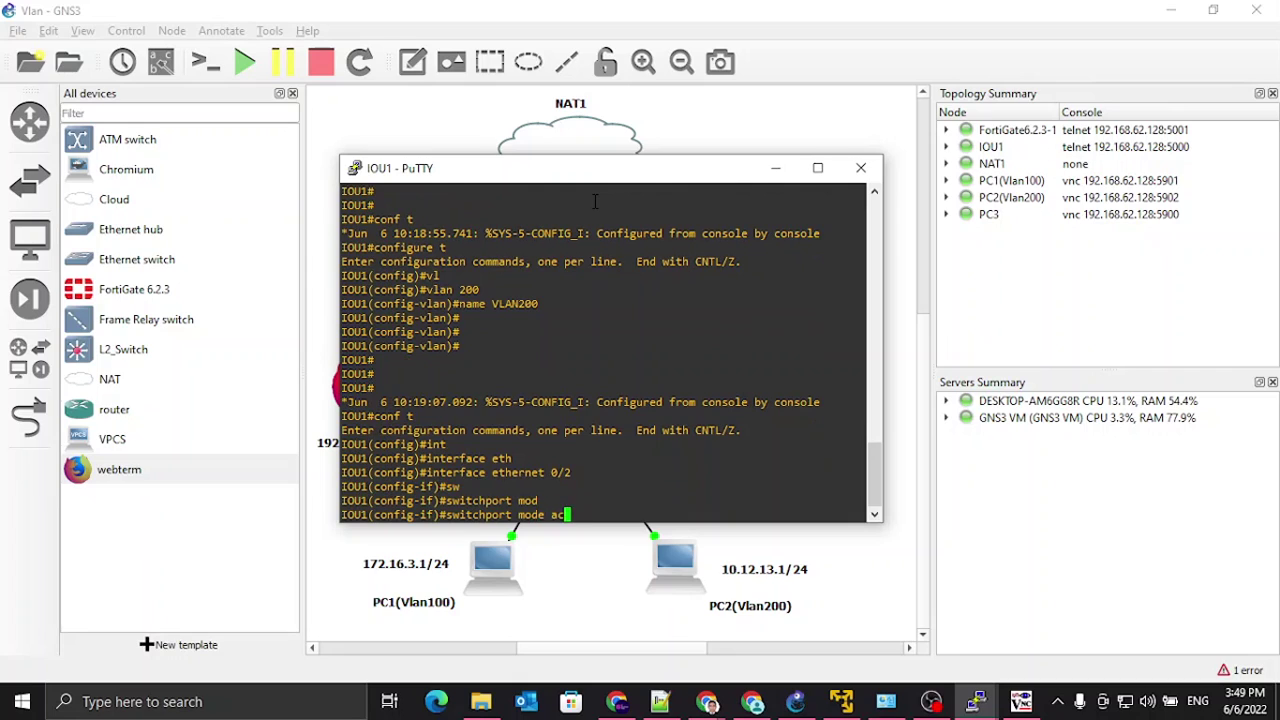
key("Tab")
key("Return")
Step: Assign Ethernet 0/2 to access VLAN 200
type("sw")
key("Tab")
type("acc")
key("Tab")
type("vl")
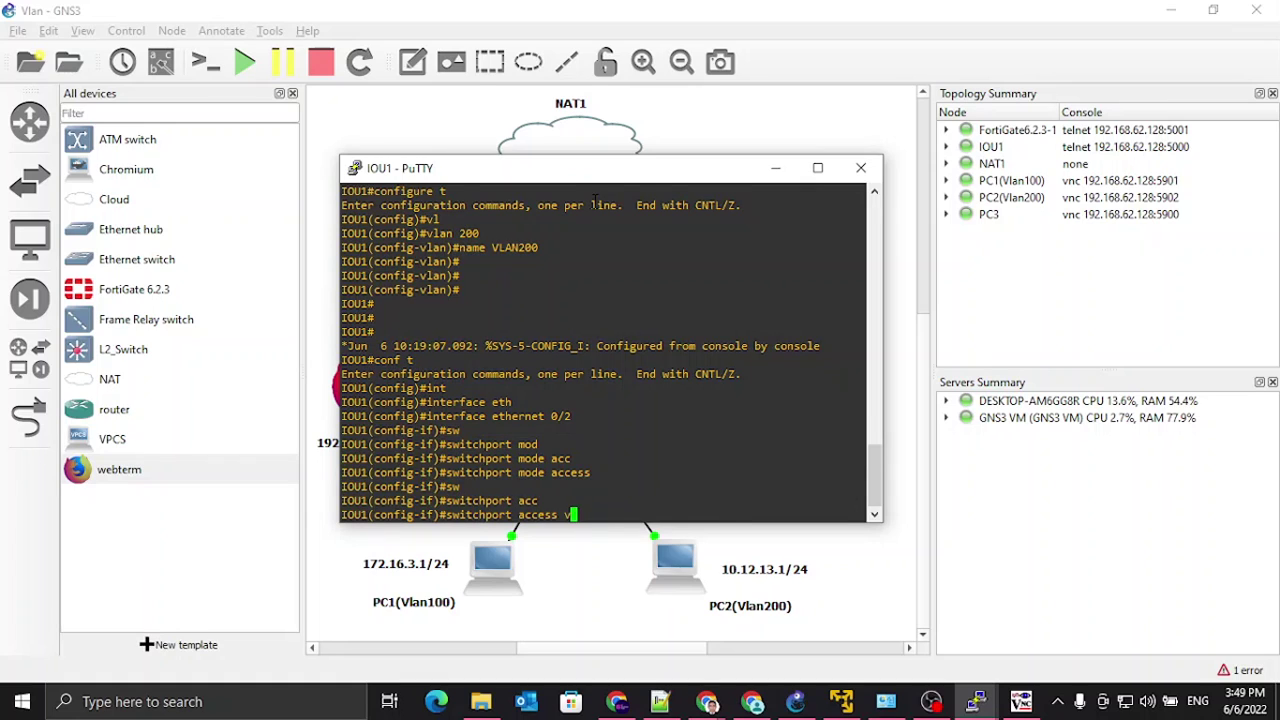
key("Tab")
type("200")
key("Return")
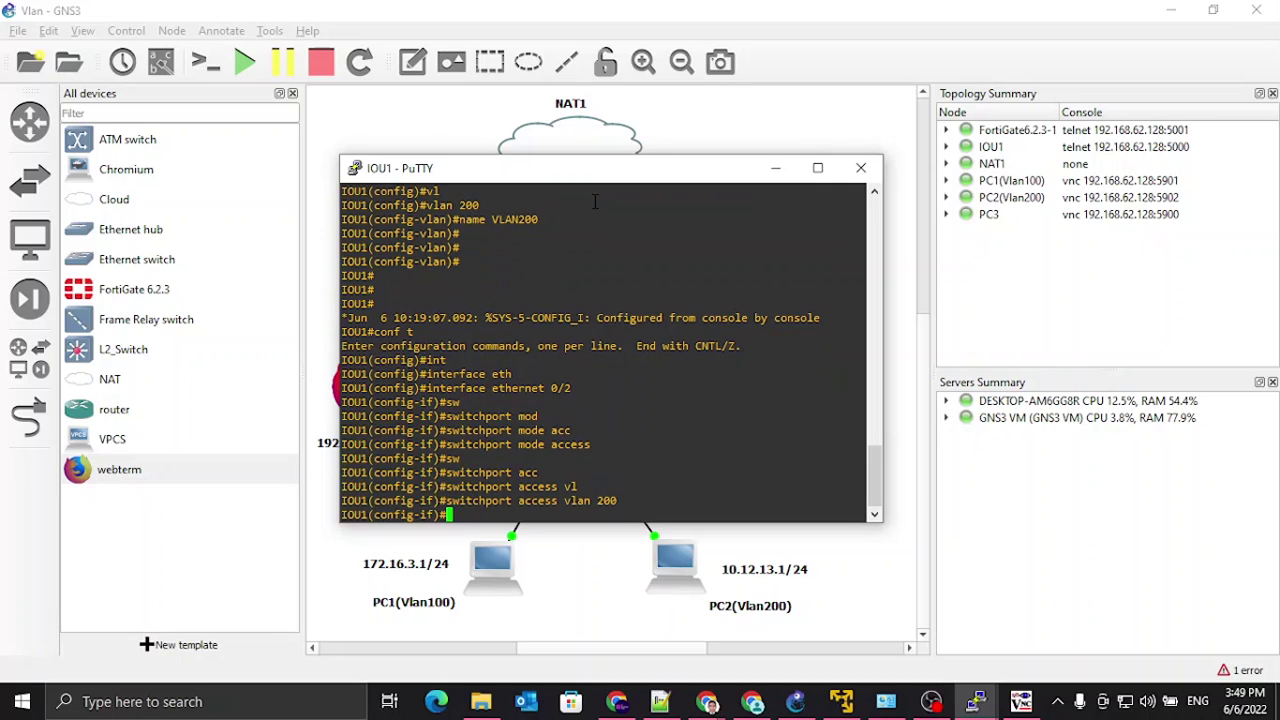
Step: Enable Ethernet 0/2 with 'no shutdown' and leave configuration mode
type("no shut")
key("Tab")
key("Return")
key("Return")
key("Return")
key("Return")
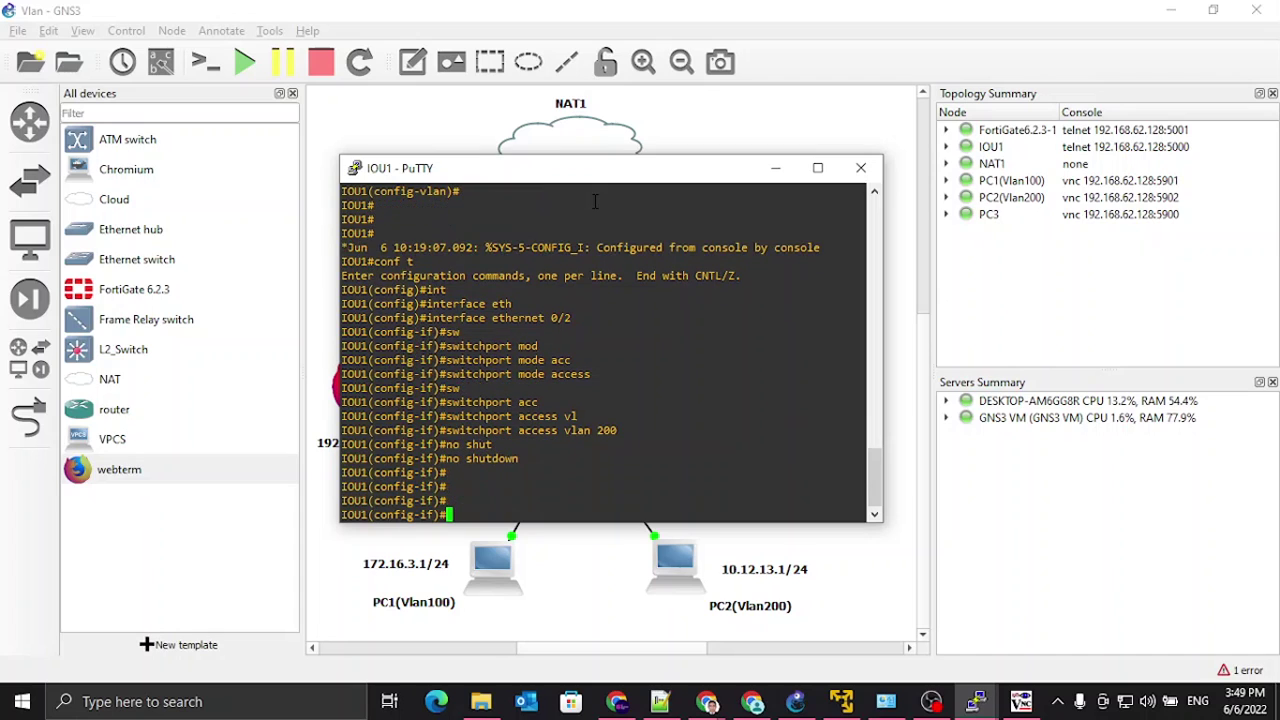
key("ctrl+z")
key("Return")
key("Return")
key("Return")
key("Return")
Step: Display and page through IOU1's running configuration with 'sh run'
type("s")
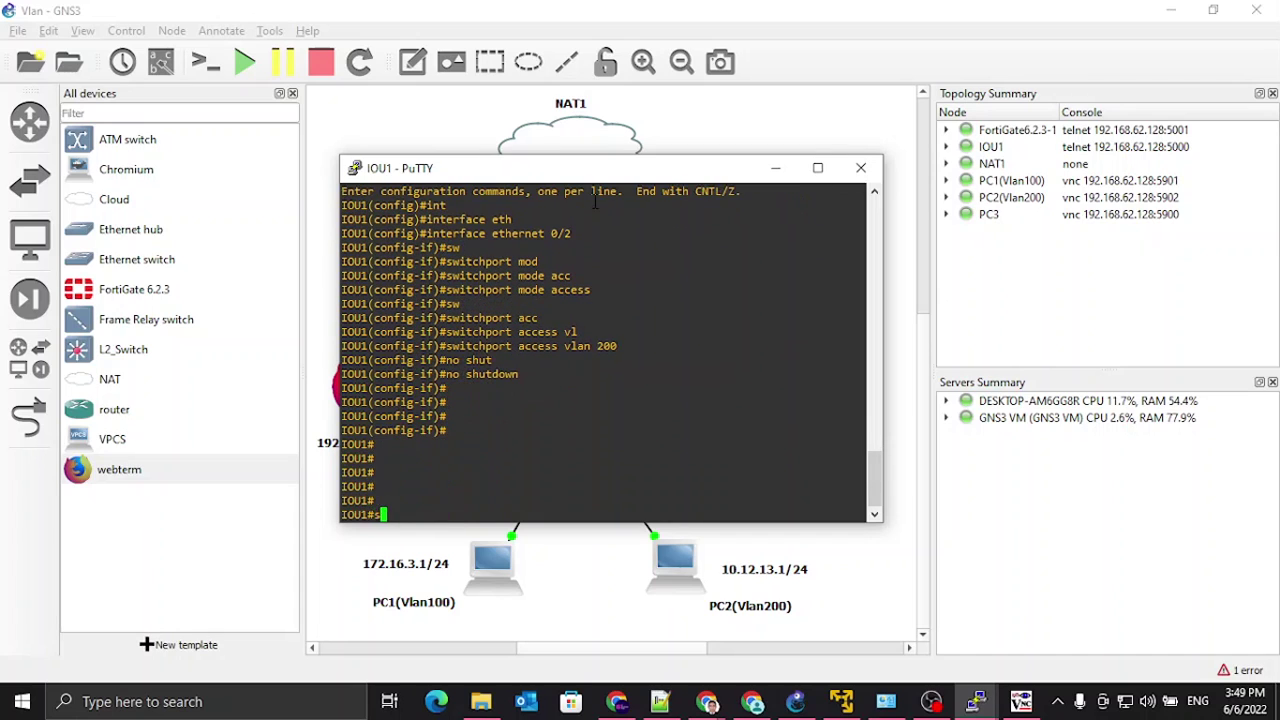
type("h run")
key("Return")
key("space")
key("space")
key("space")
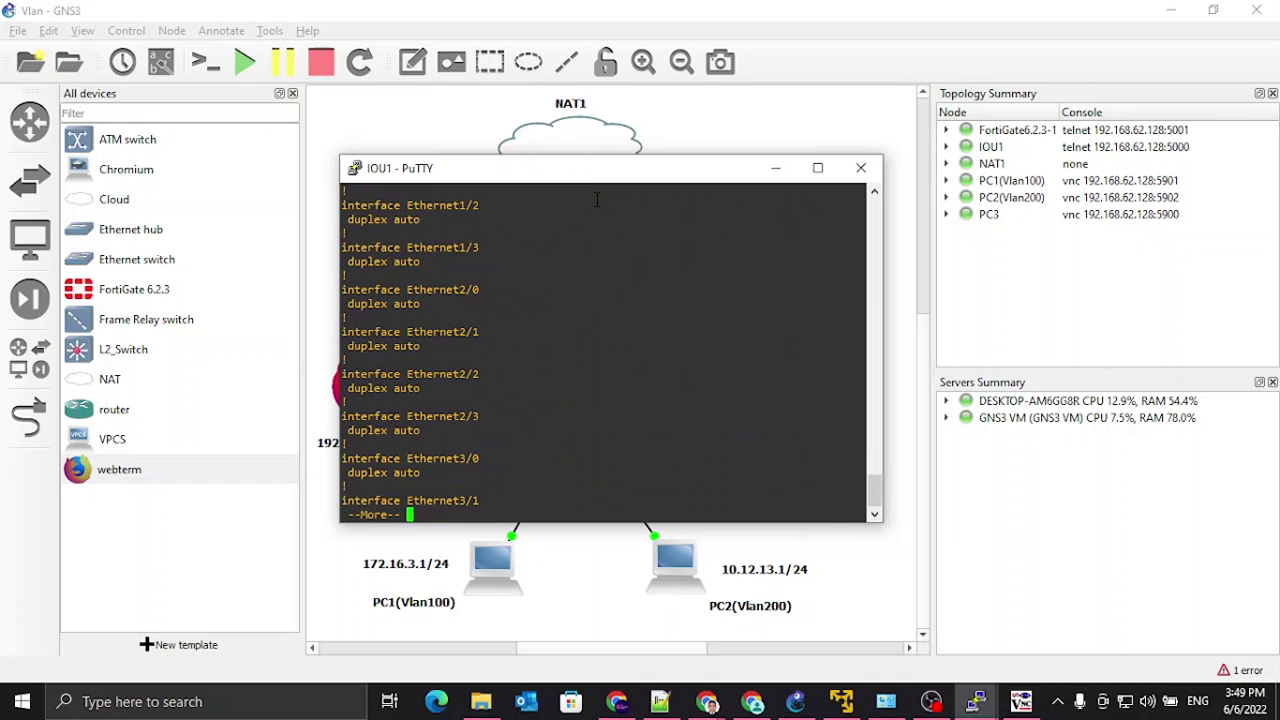
left_click(874, 192)
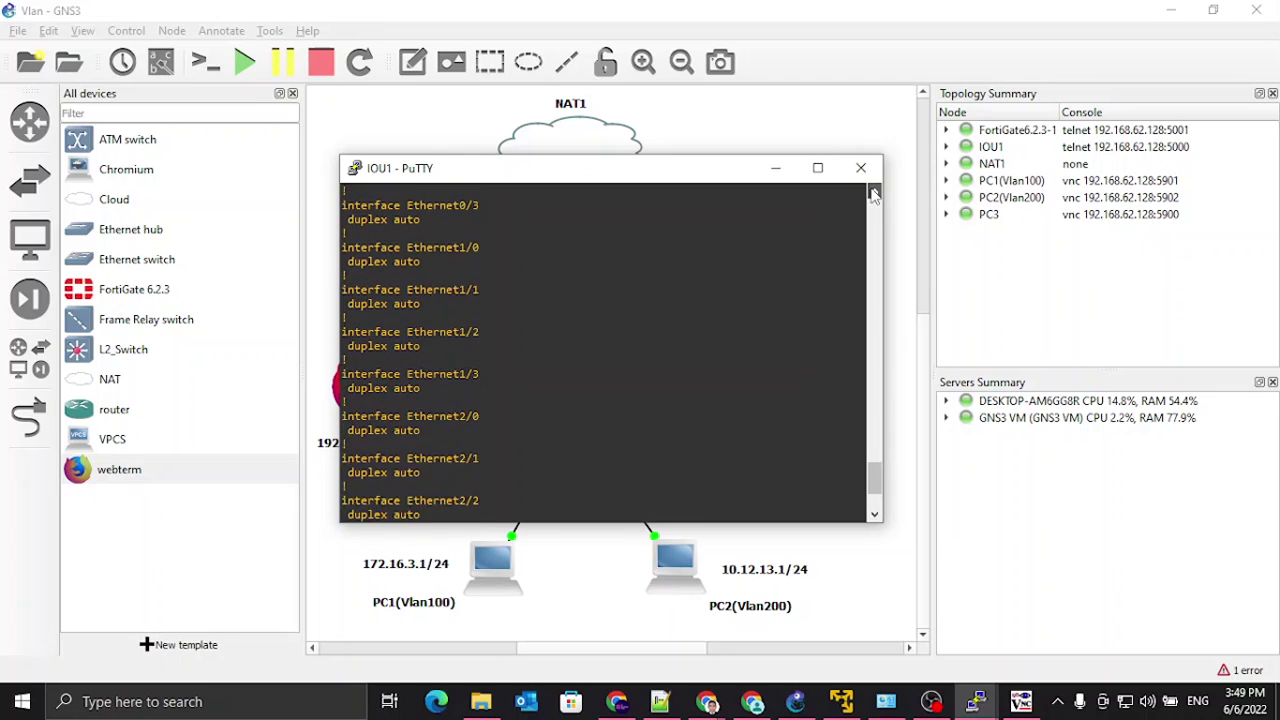
left_click(874, 192)
left_click(874, 192)
left_click(874, 192)
left_click(874, 192)
left_click(874, 192)
left_click(874, 192)
left_click(874, 192)
left_click(874, 192)
left_click(874, 192)
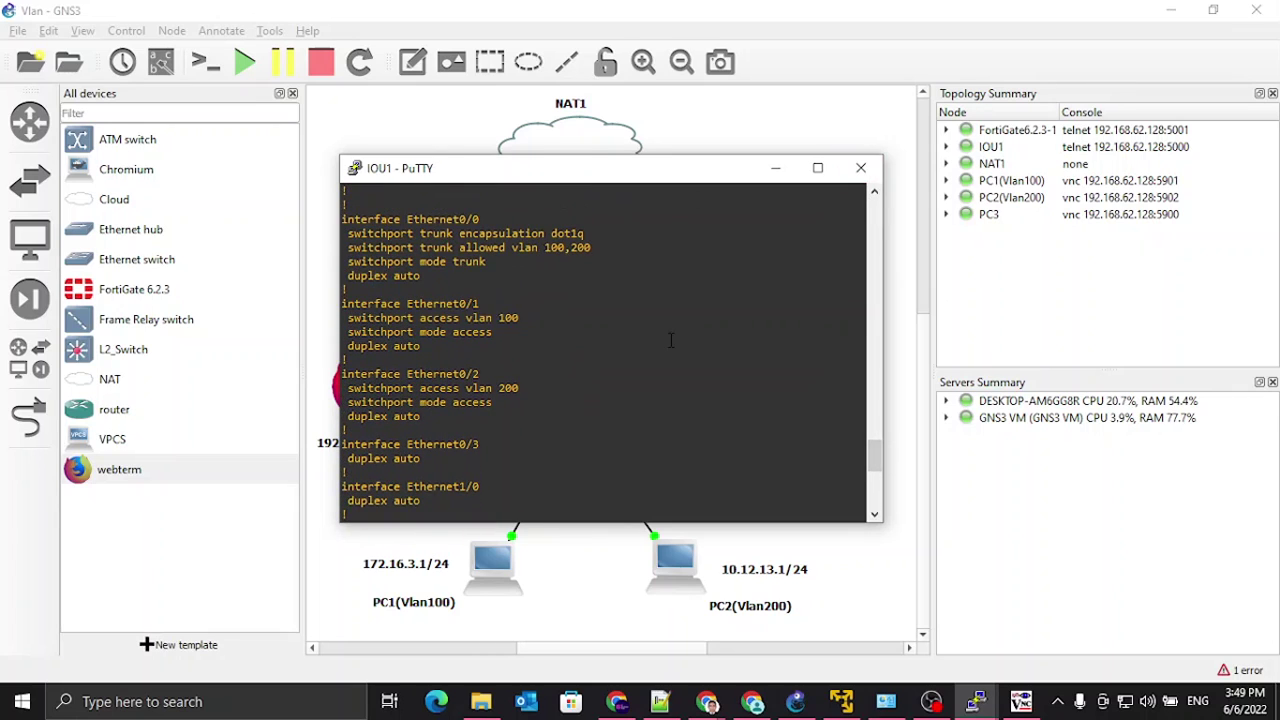
scroll(671, 341, "down", 9)
Step: Write IOU1's configuration to NVRAM with 'wr', confirm the overwrite, and minimize PuTTY
type("q")
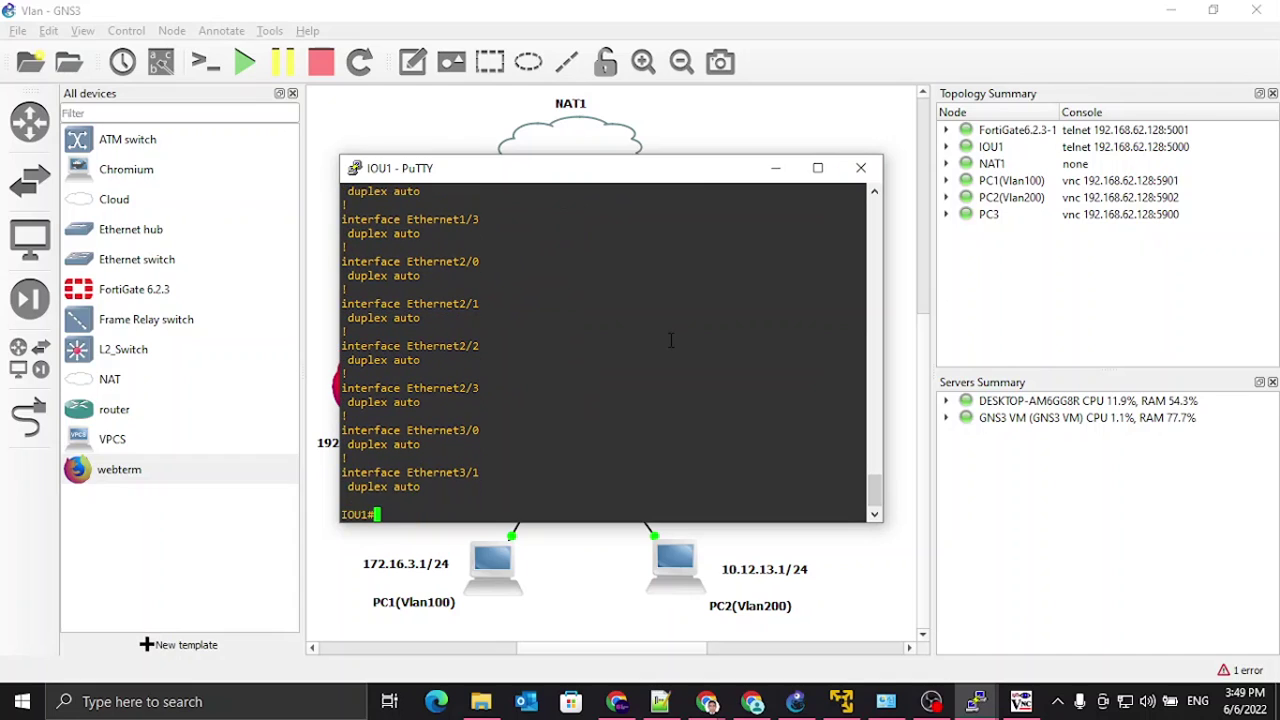
type("wr")
key("Return")
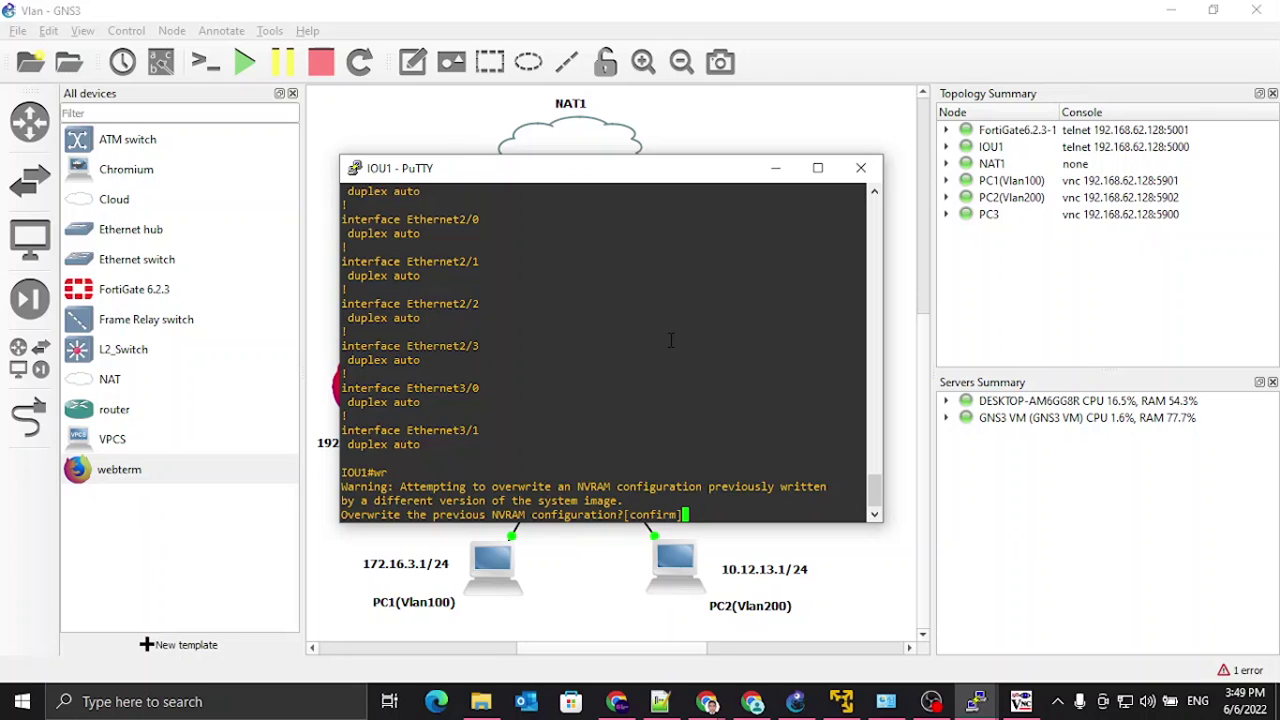
key("Return")
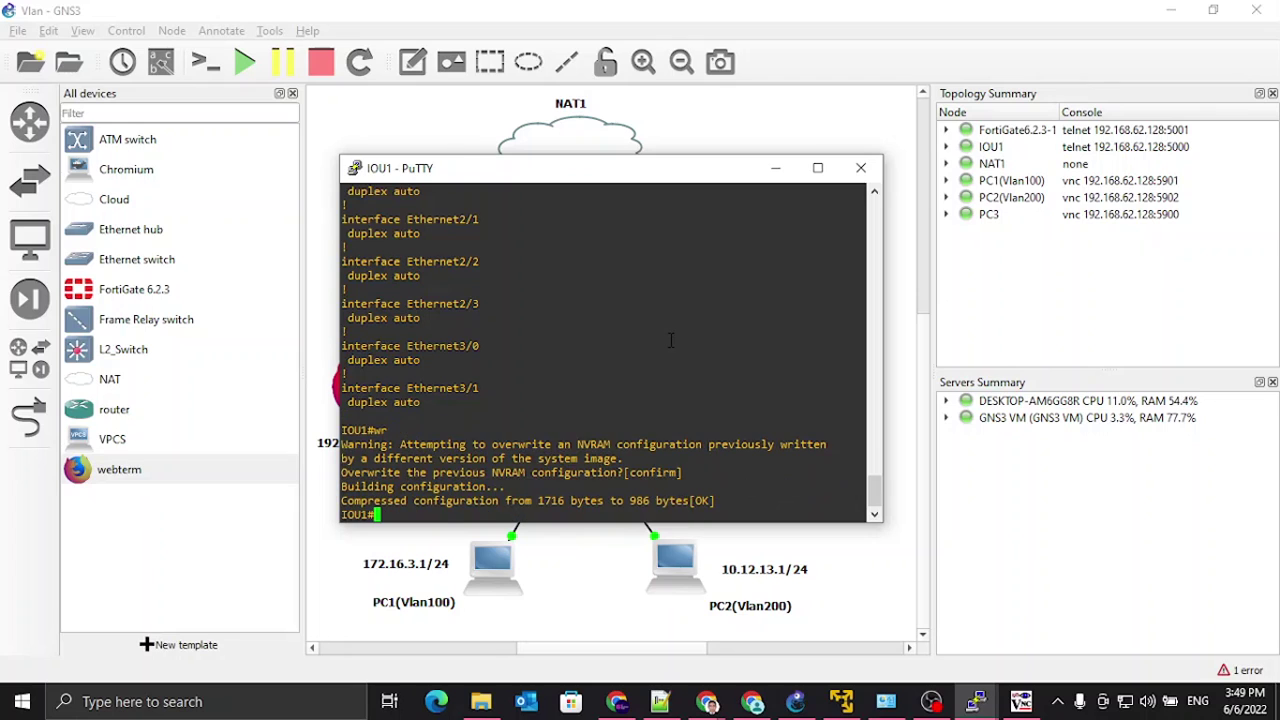
left_click(776, 168)
left_click(827, 296)
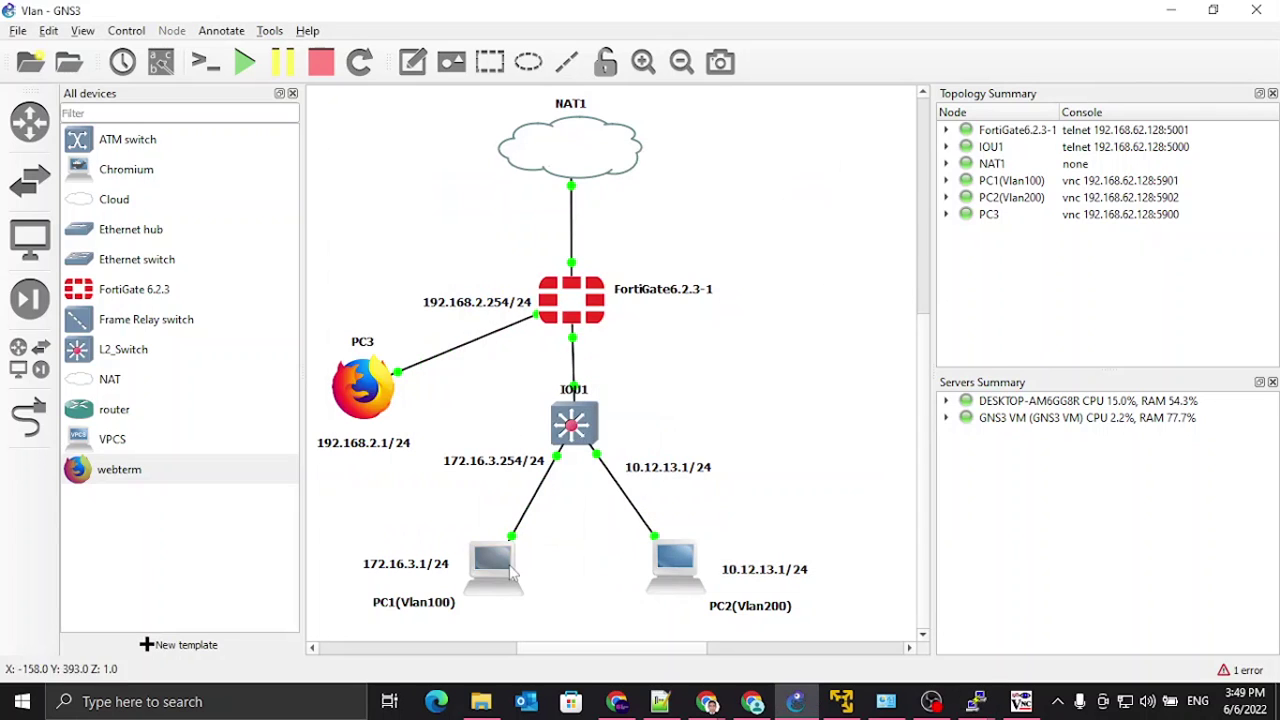
Step: Open PC1's network config and uncomment the static eth0 address, netmask, gateway and nameserver lines
right_click(492, 568)
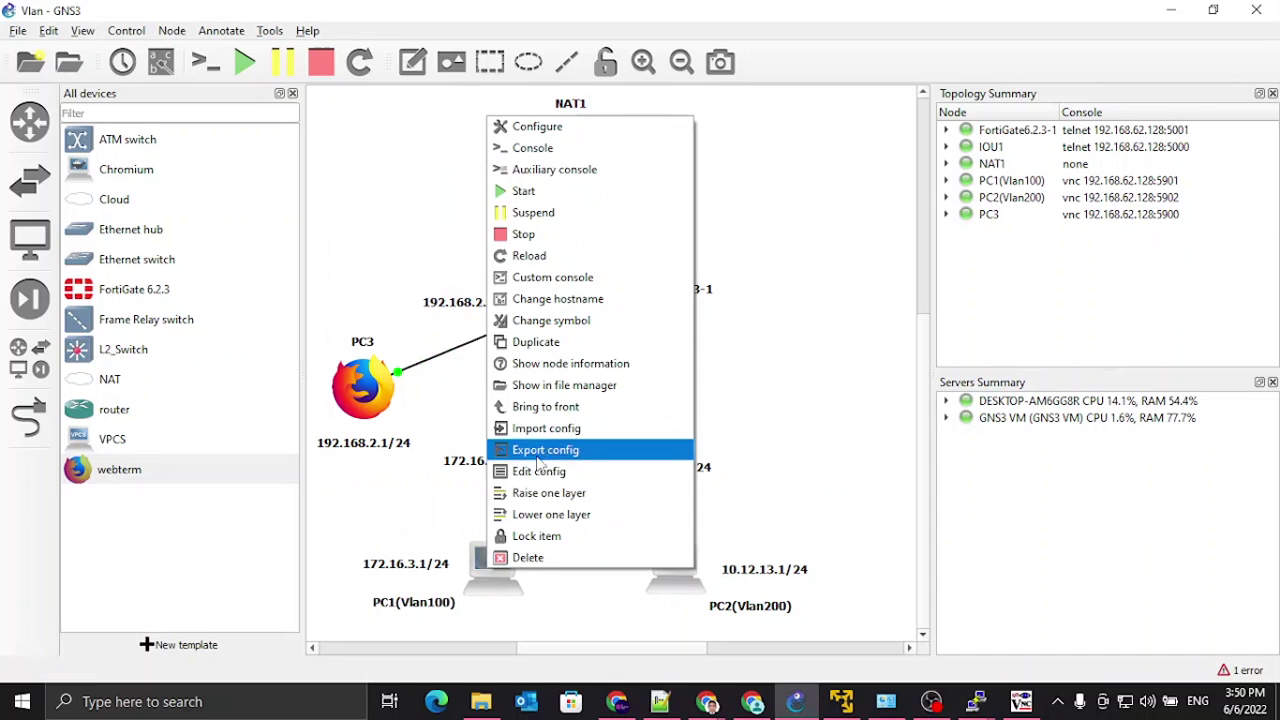
left_click(500, 471)
left_click(301, 166)
key("BackSpace")
left_click(312, 178)
key("BackSpace")
left_click(311, 190)
key("BackSpace")
left_click(309, 202)
key("BackSpace")
left_click(304, 214)
key("BackSpace")
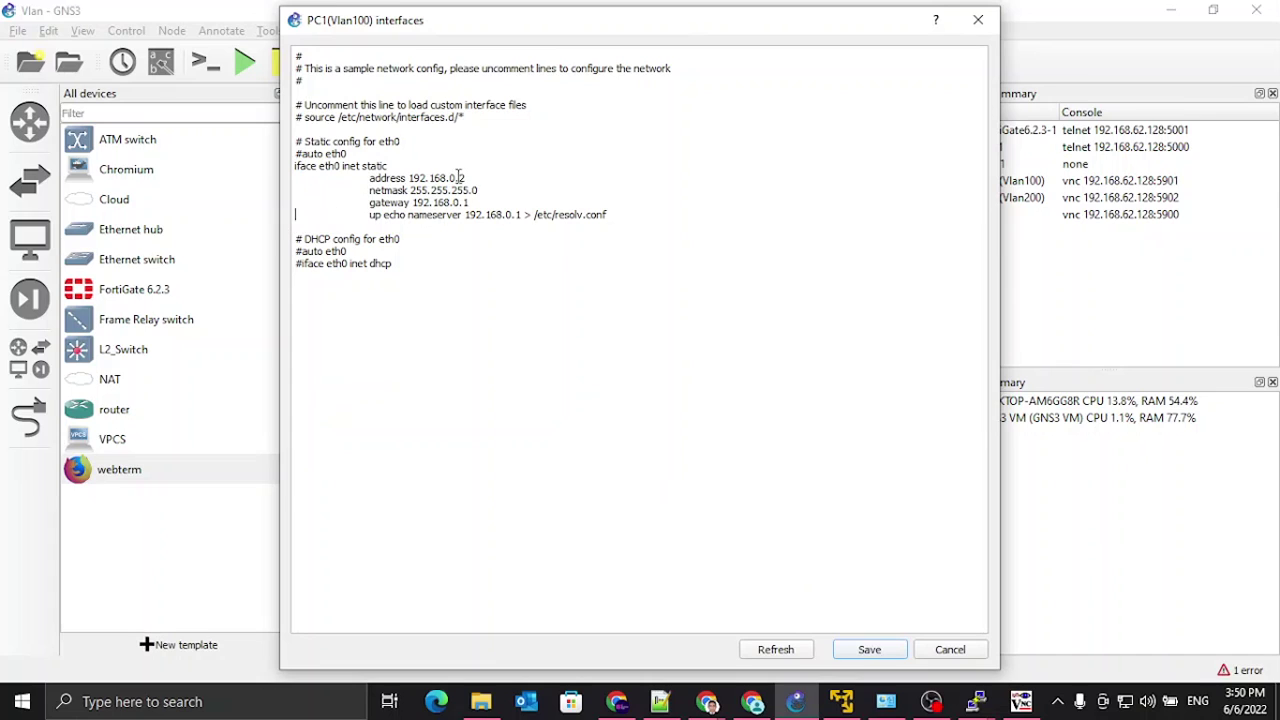
Step: Replace PC1's sample address 192.168.0.2 with 172.16.3.1, keeping the netmask on its own line
left_click_drag(480, 30, 787, 35)
left_click_drag(717, 176, 774, 175)
type("1")
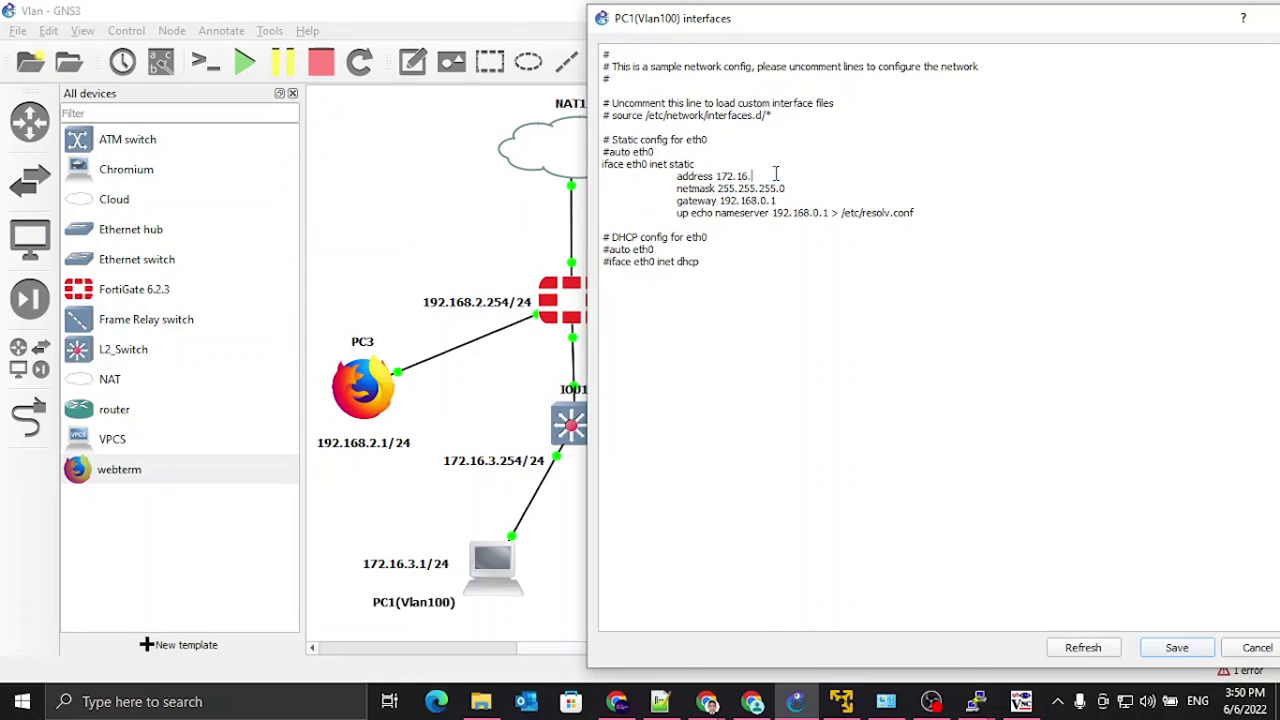
key("Delete")
key("Delete")
key("Delete")
type("72.16.3")
key("Tab")
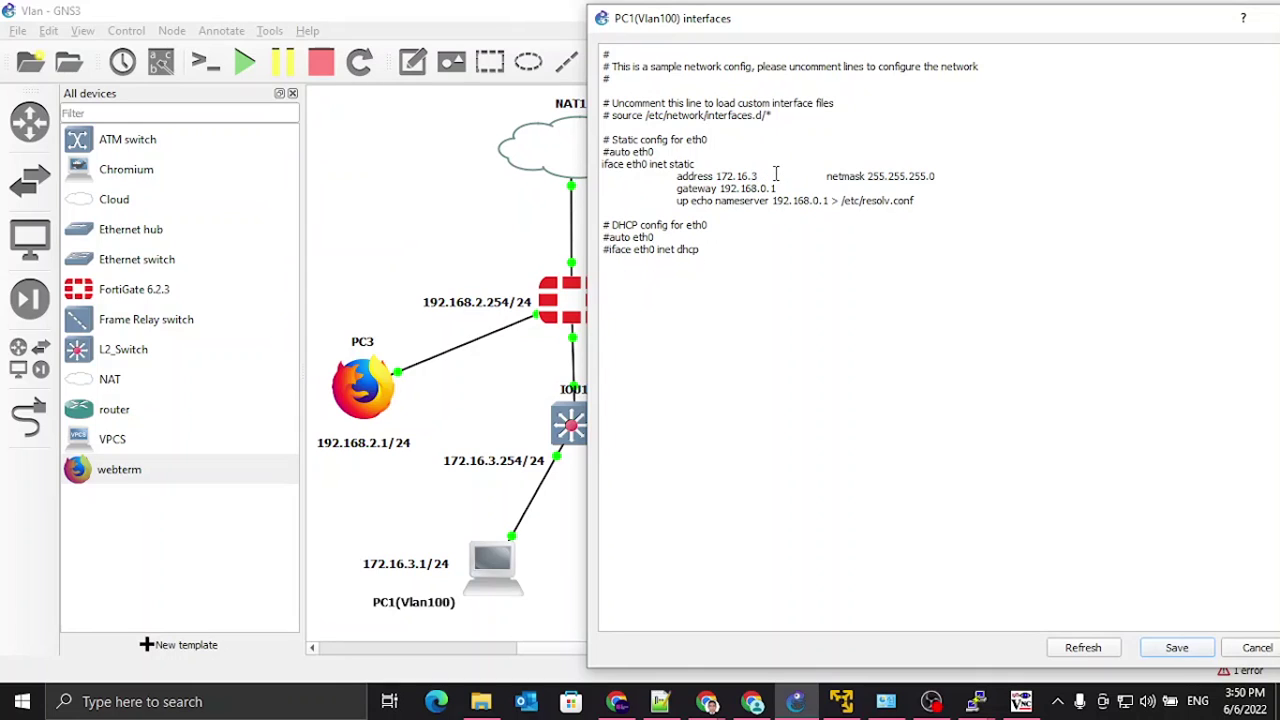
key("Return")
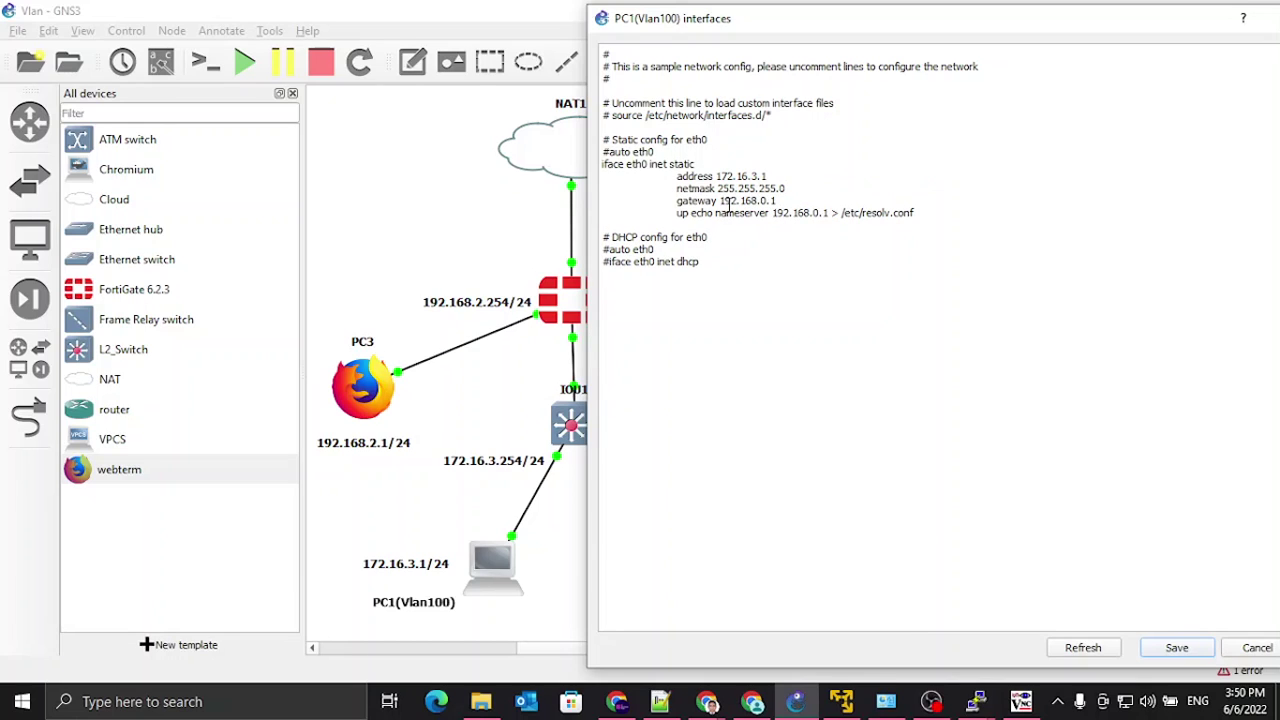
Step: Set gateway 172.16.3.254 and nameserver 8.8.8.8, uncomment auto eth0, and save PC1's config
left_click_drag(716, 176, 772, 177)
key("ctrl+c")
left_click_drag(717, 200, 779, 201)
key("ctrl+v")
left_click_drag(774, 213, 831, 213)
type("8.8.8.")
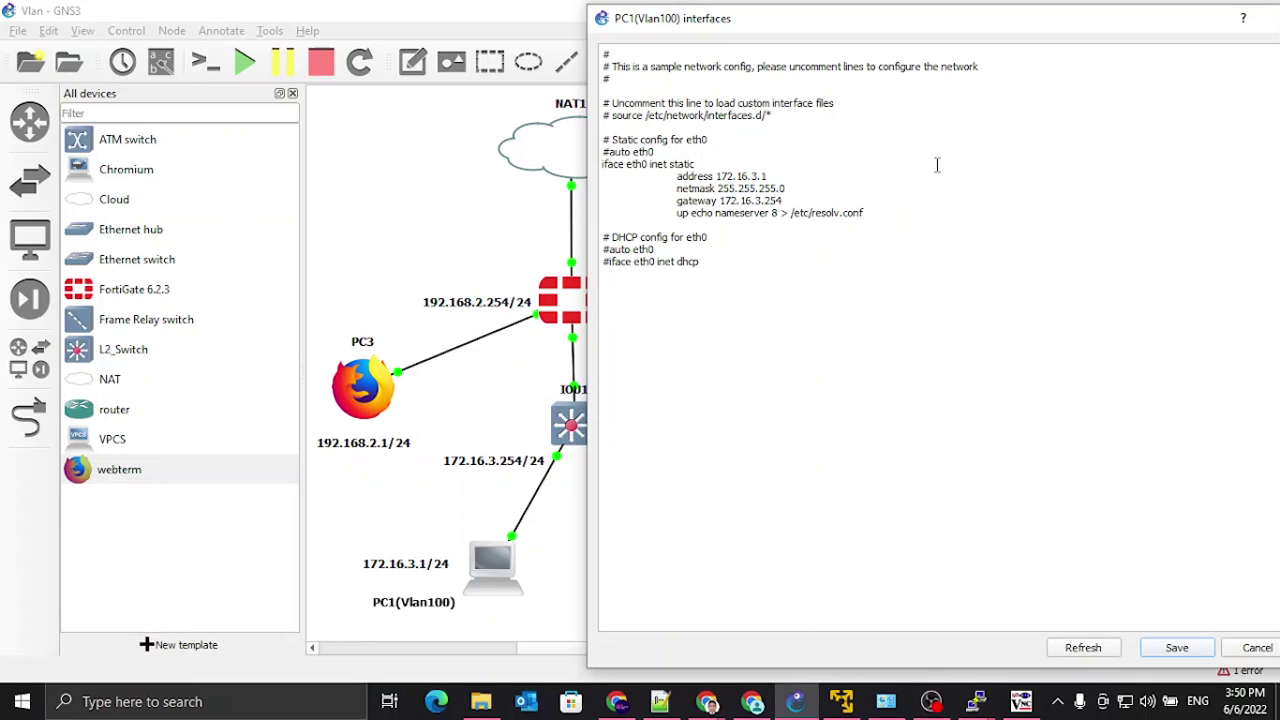
type("8")
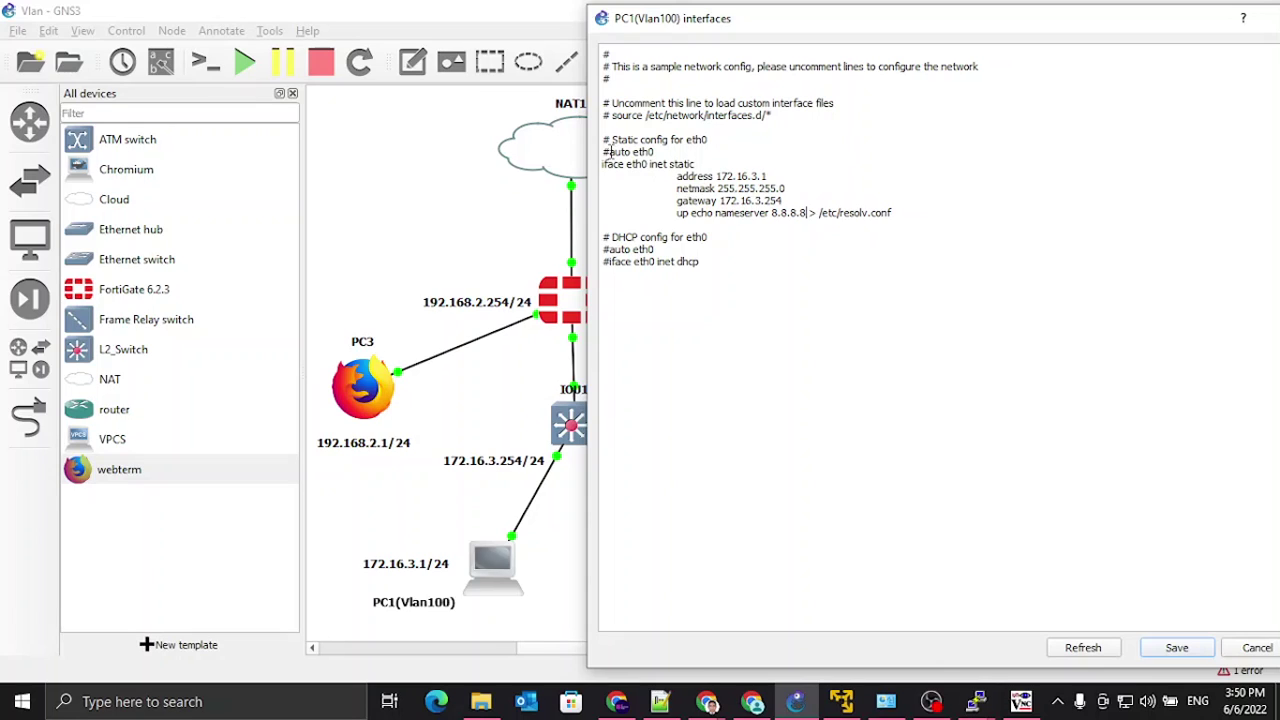
key("Delete")
left_click_drag(1102, 28, 806, 31)
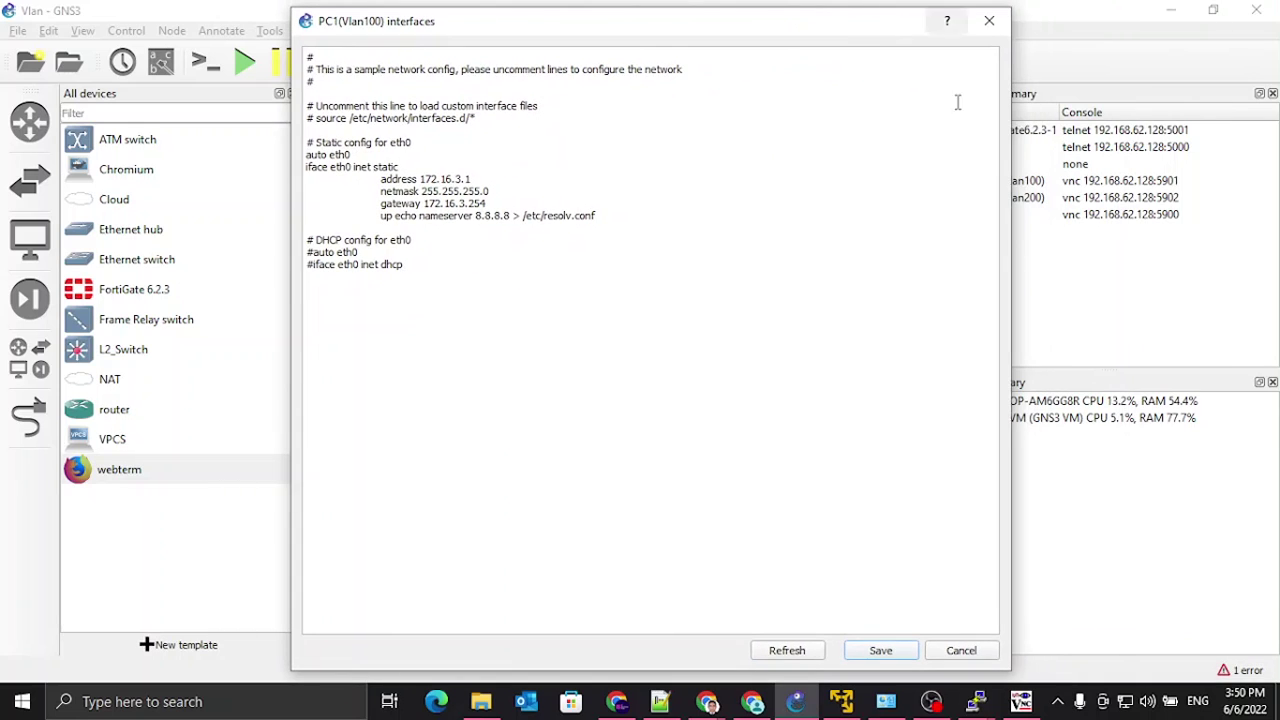
left_click(880, 651)
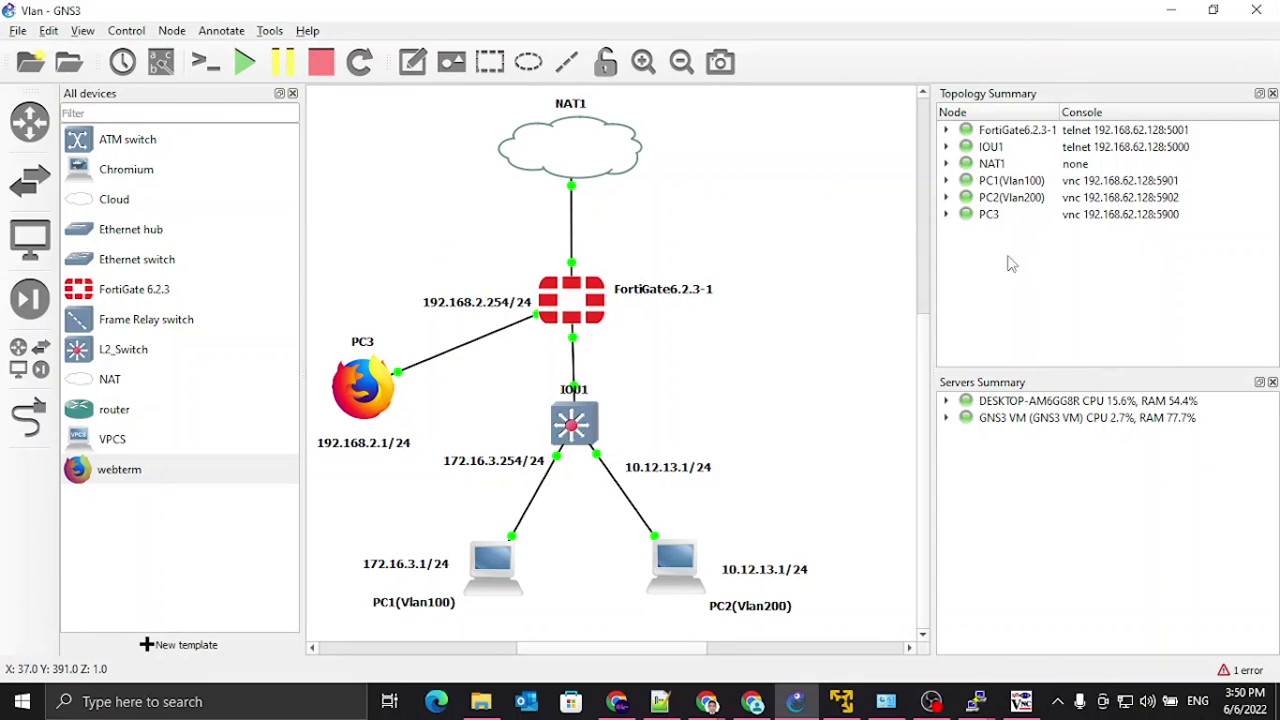
Step: Start PC1 running again
right_click(1010, 180)
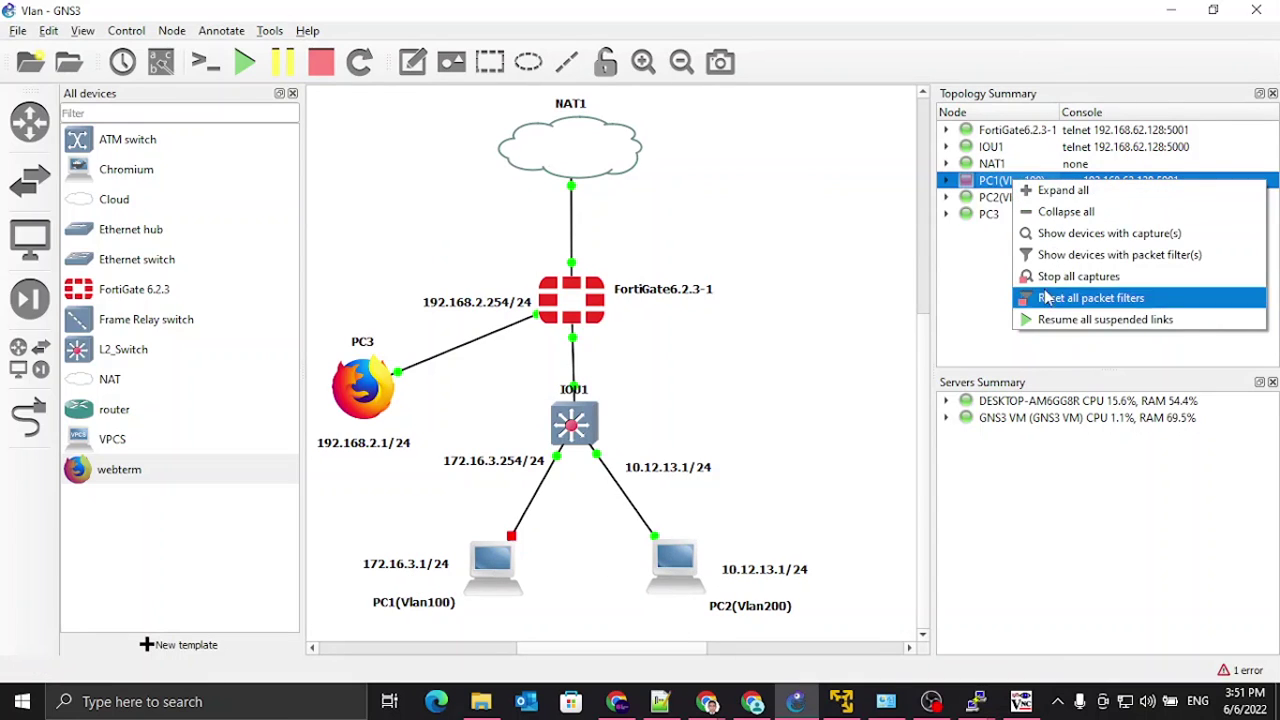
right_click(500, 558)
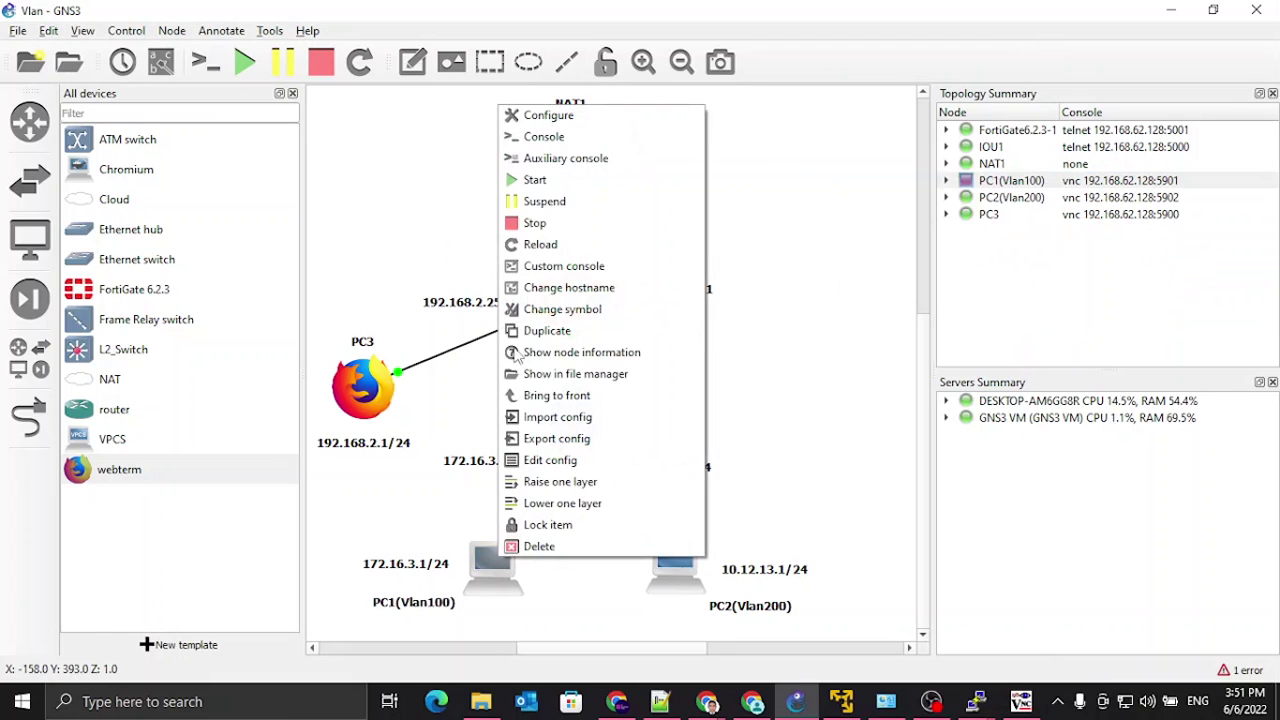
left_click(537, 182)
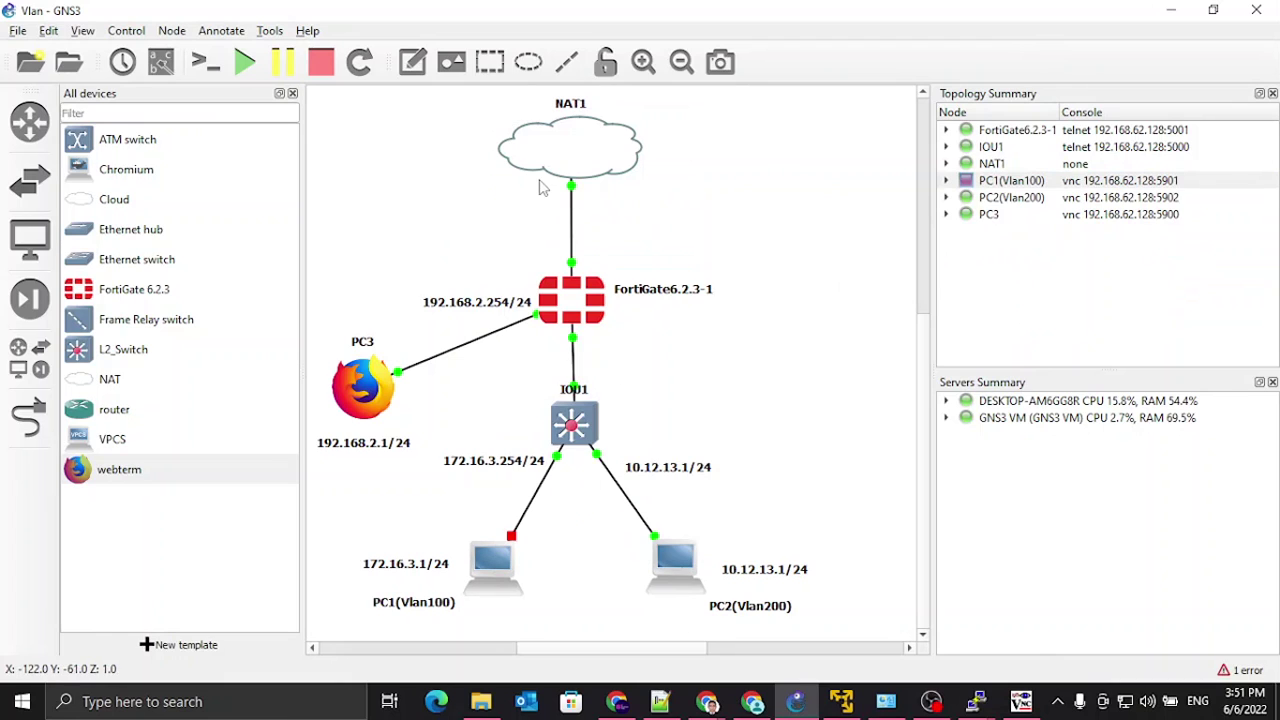
Step: Give PC2 static eth0 address 10.12.13.1/24 with nameserver 8.8.8.8 and save the config
right_click(690, 580)
left_click(740, 476)
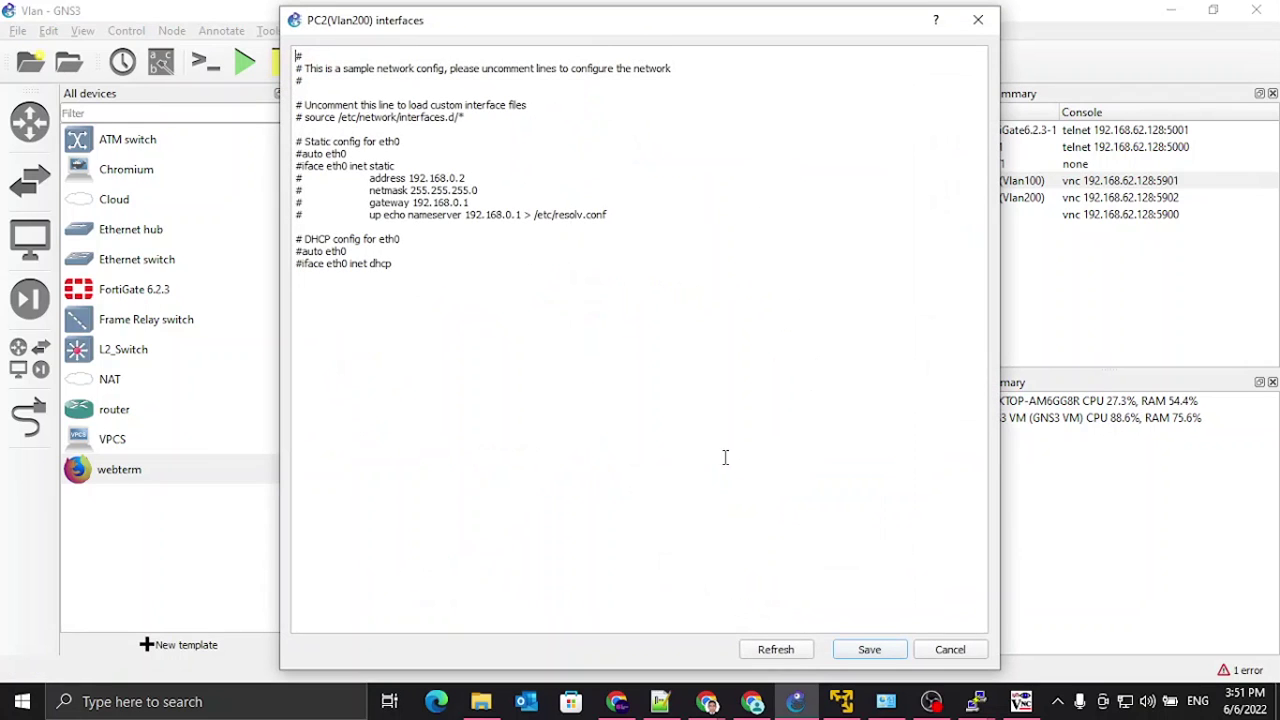
left_click_drag(409, 178, 458, 179)
type("1")
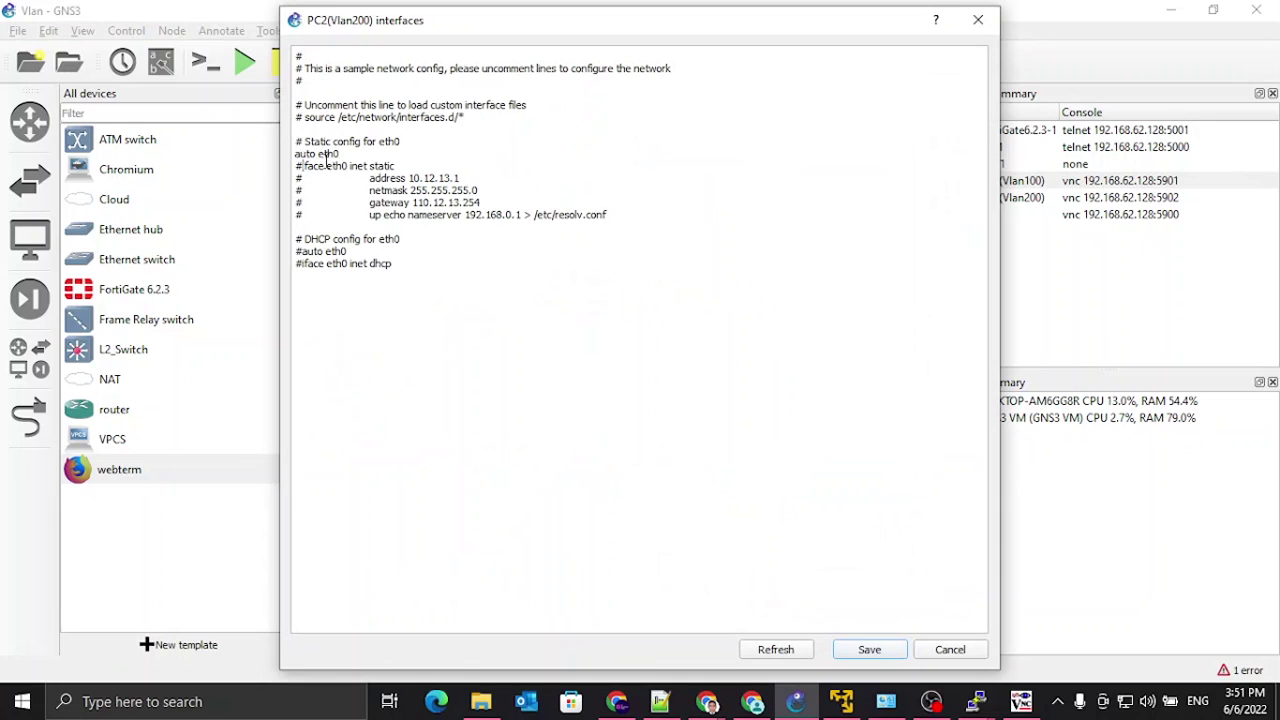
key("BackSpace")
key("BackSpace")
left_click(301, 191)
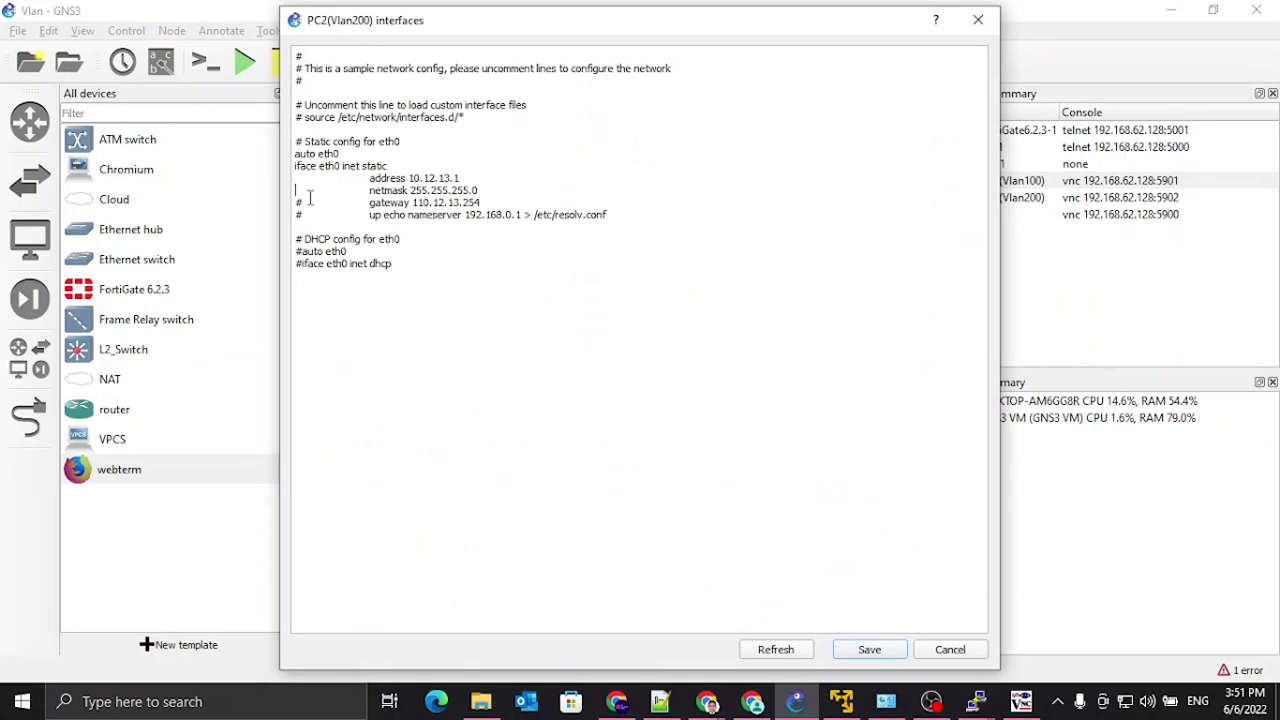
left_click_drag(469, 216, 521, 217)
key("BackSpace")
key("BackSpace")
type("8.8.8.8")
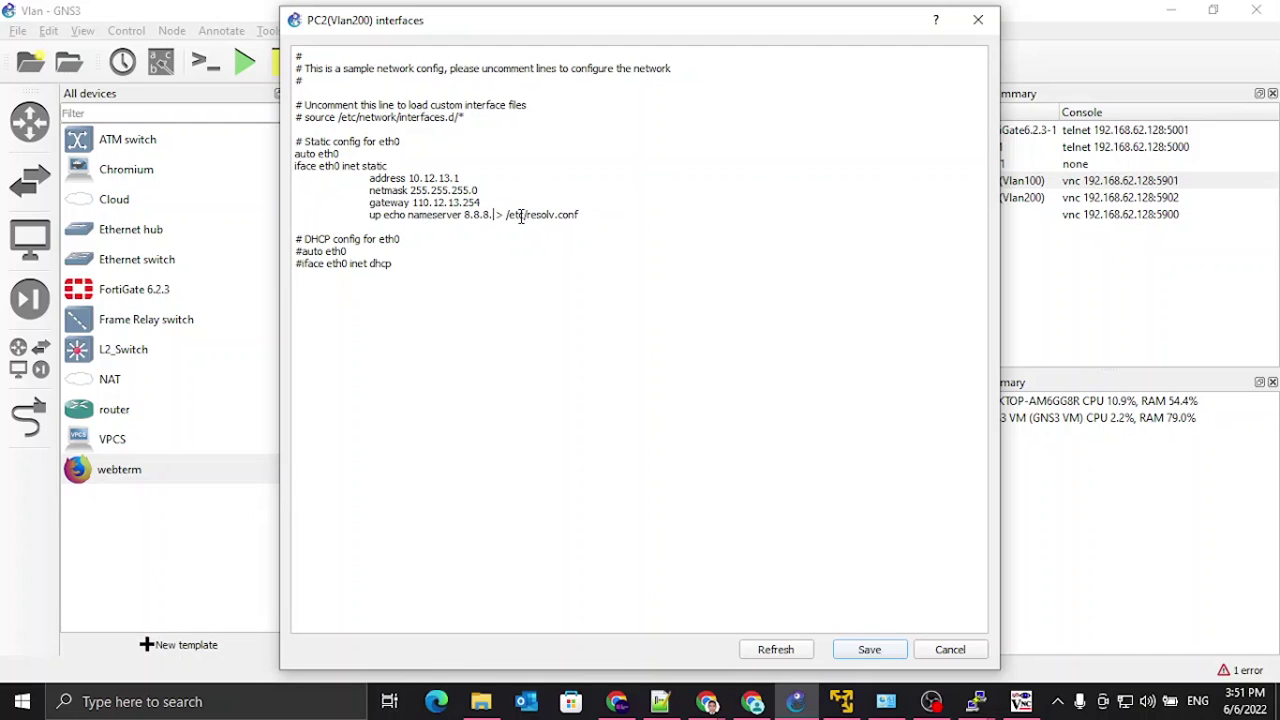
left_click(862, 651)
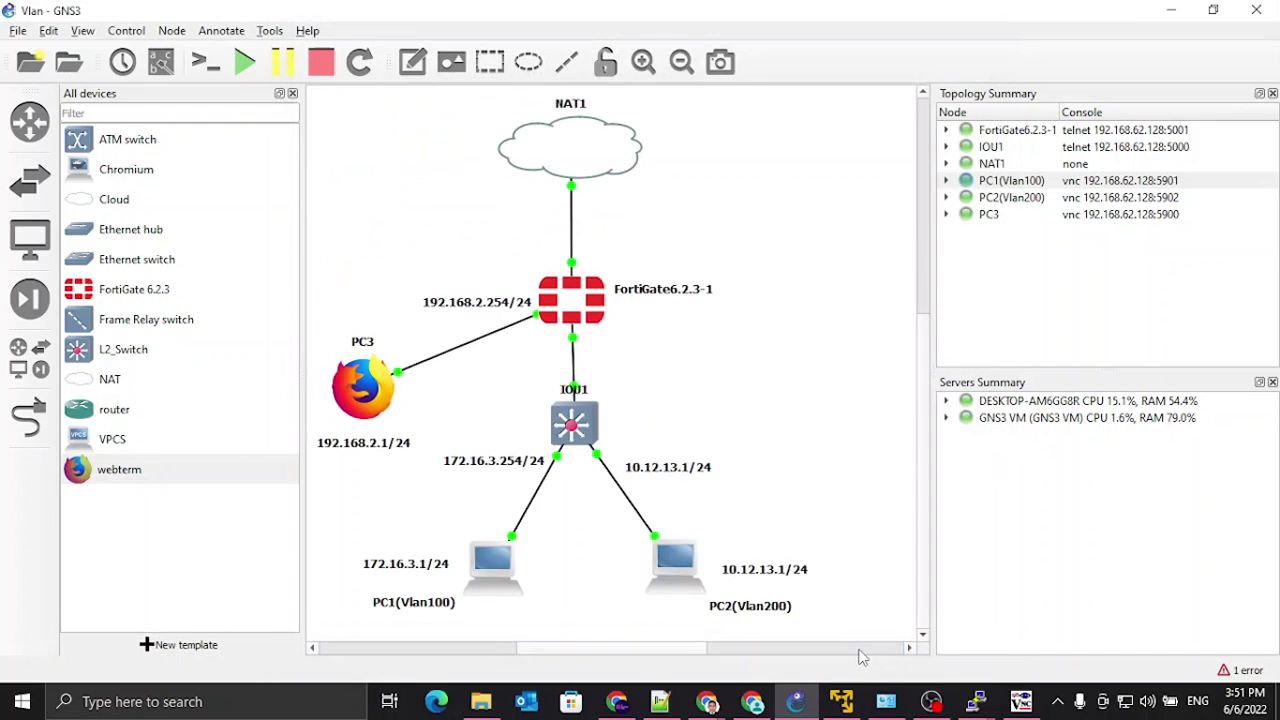
Step: Restart PC2 by stopping it and starting it again
right_click(670, 570)
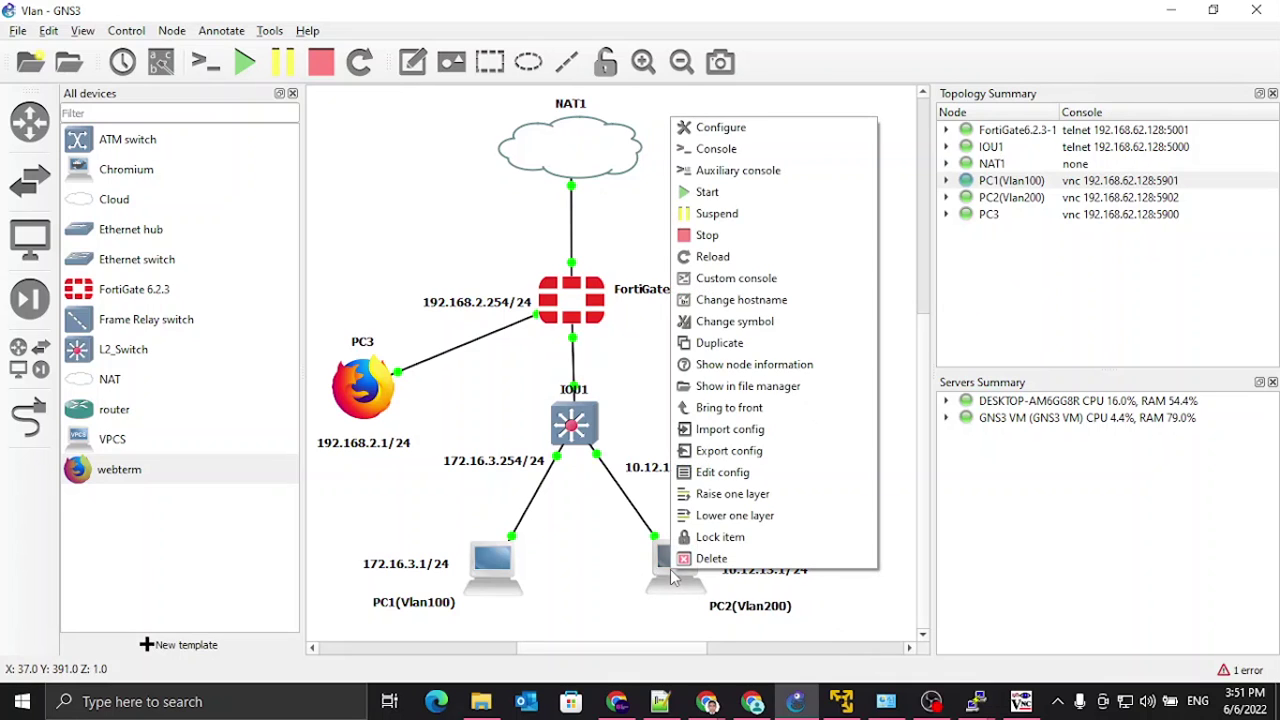
left_click(727, 252)
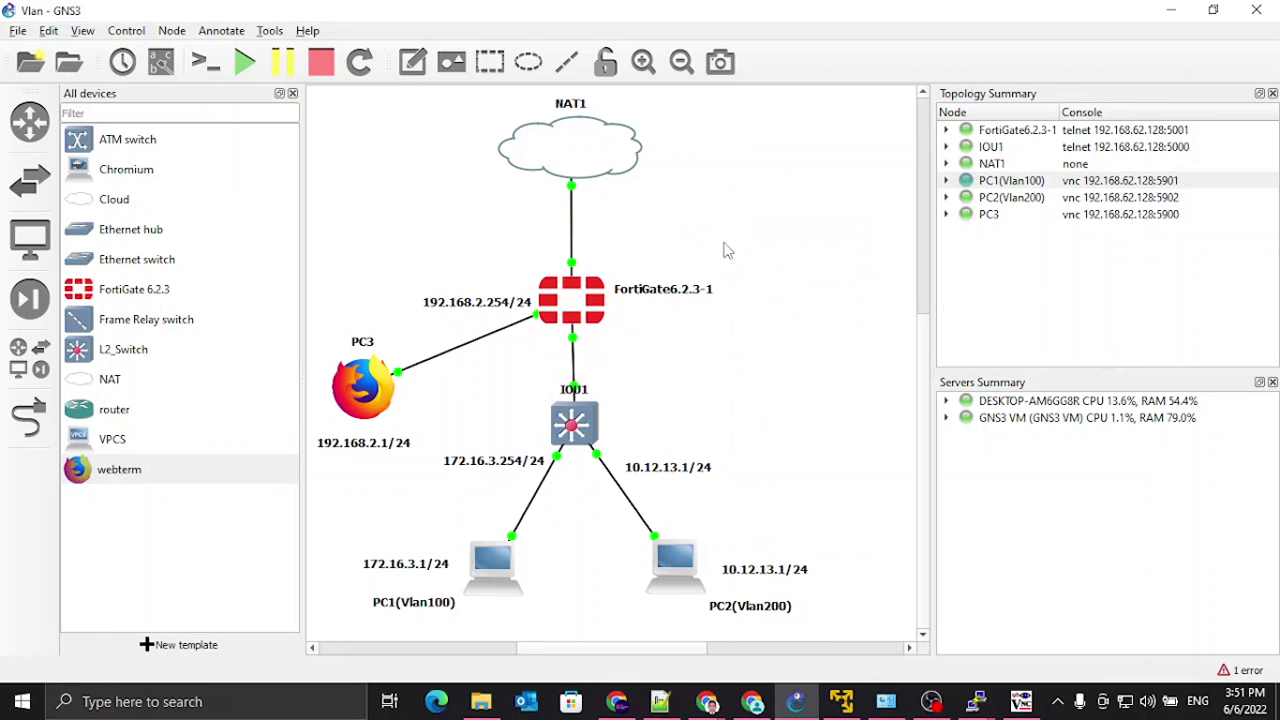
right_click(678, 562)
left_click(717, 183)
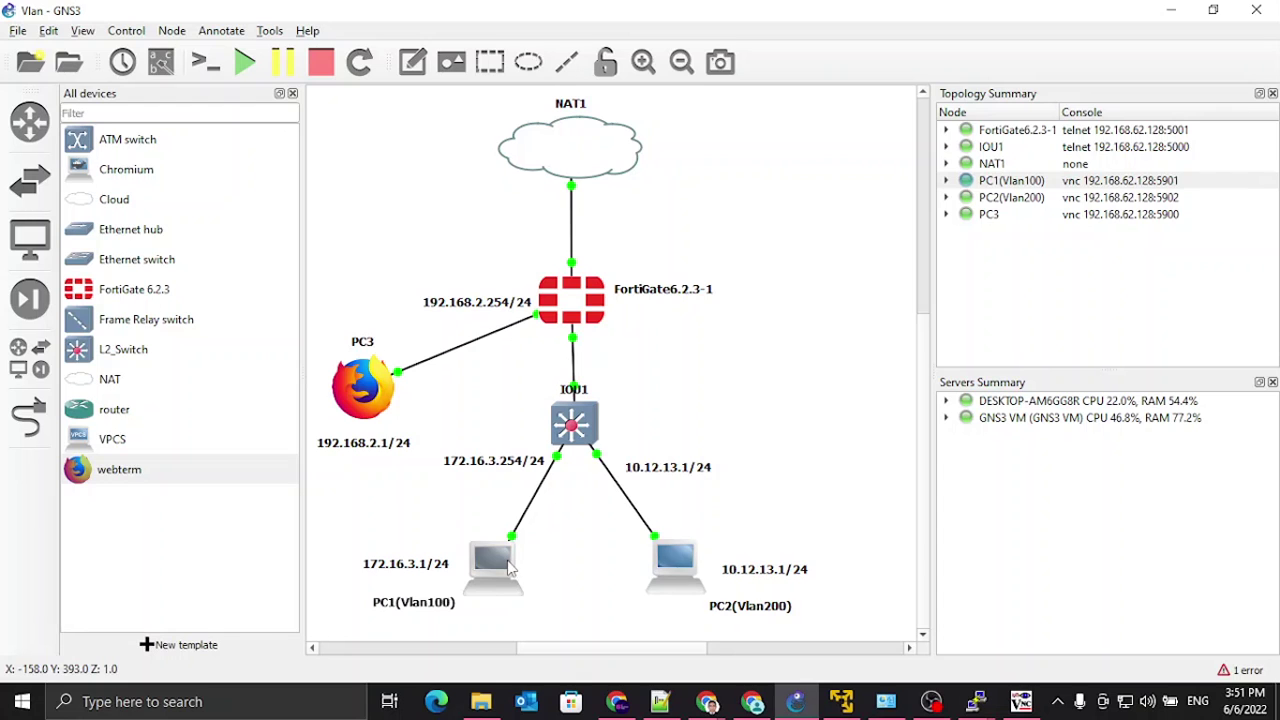
Step: Open PC1's remote desktop, minimize Firefox, and launch a terminal
double_click(508, 567)
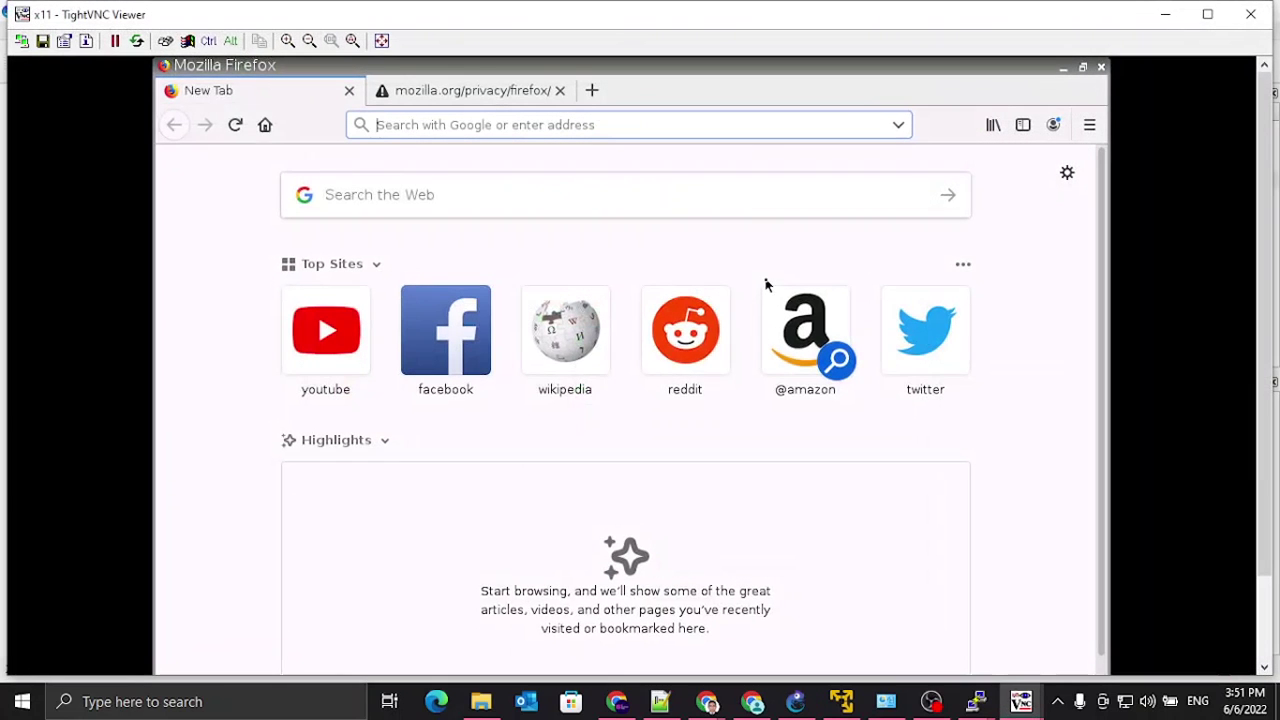
left_click(1065, 68)
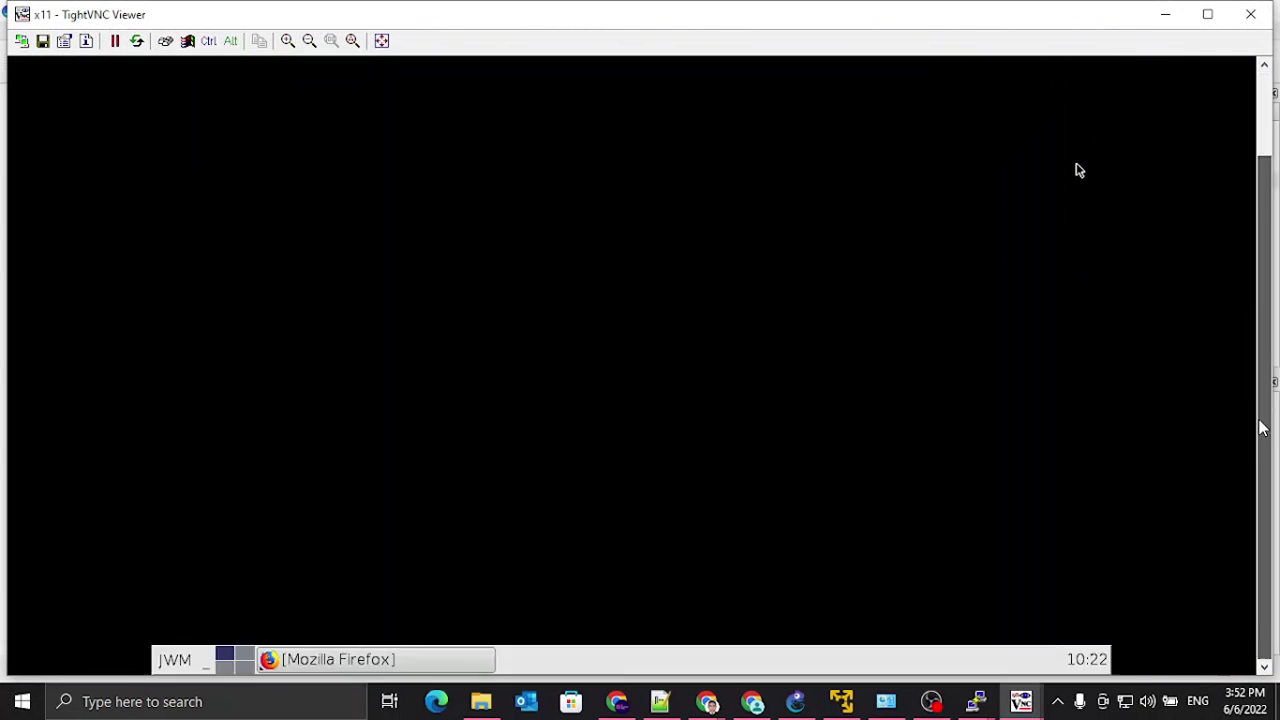
right_click(425, 291)
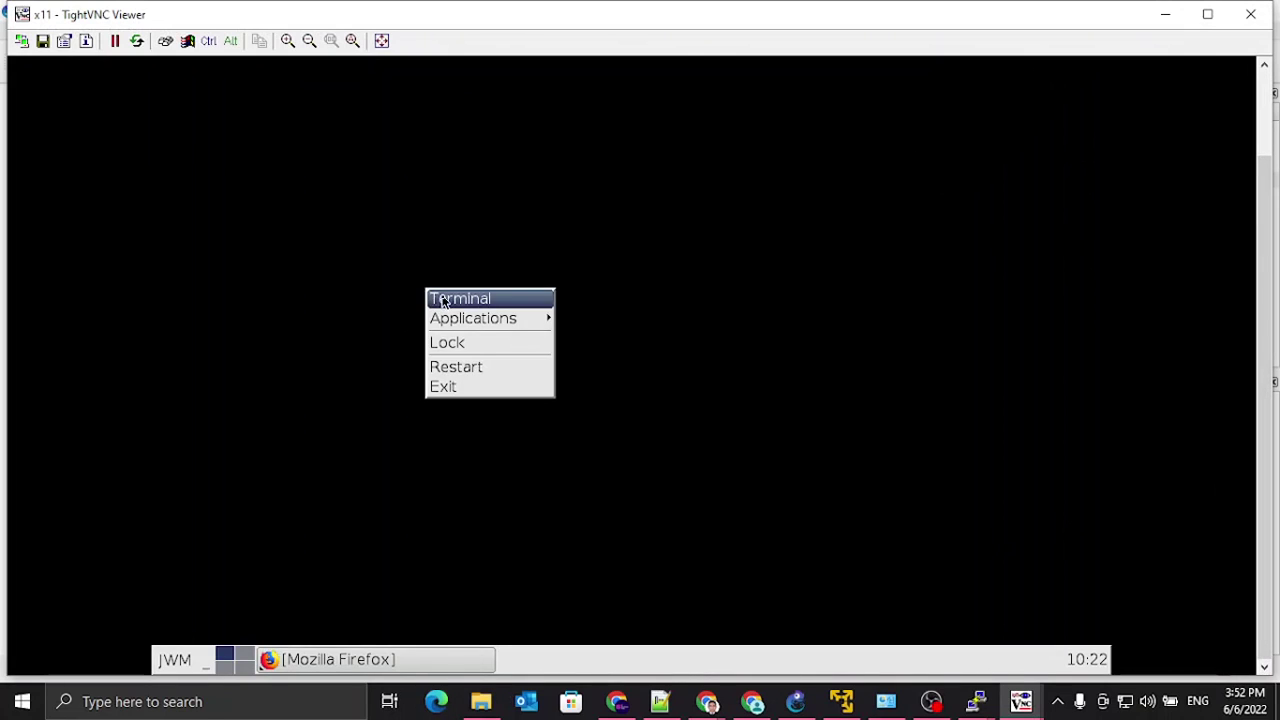
left_click(440, 298)
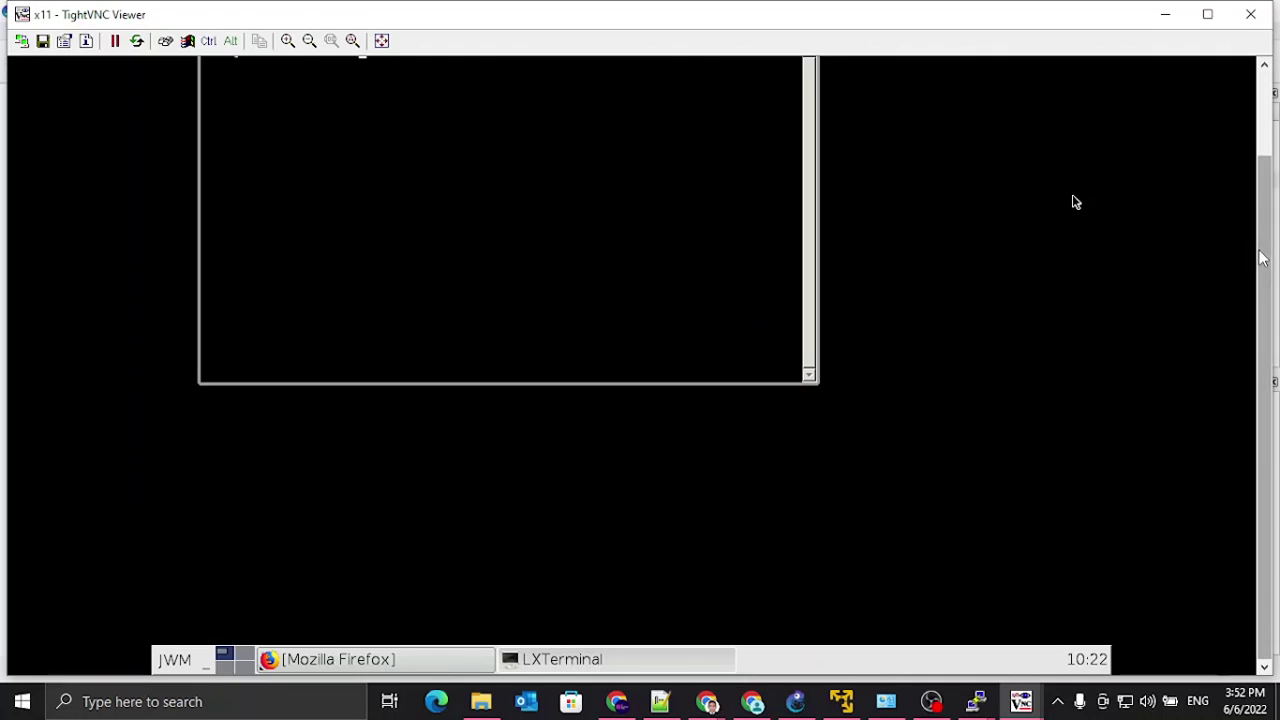
Step: Ping 172.16.3.254 from PC1, stop after four replies with 0% loss, and minimize the viewer
left_click_drag(1265, 180, 1265, 98)
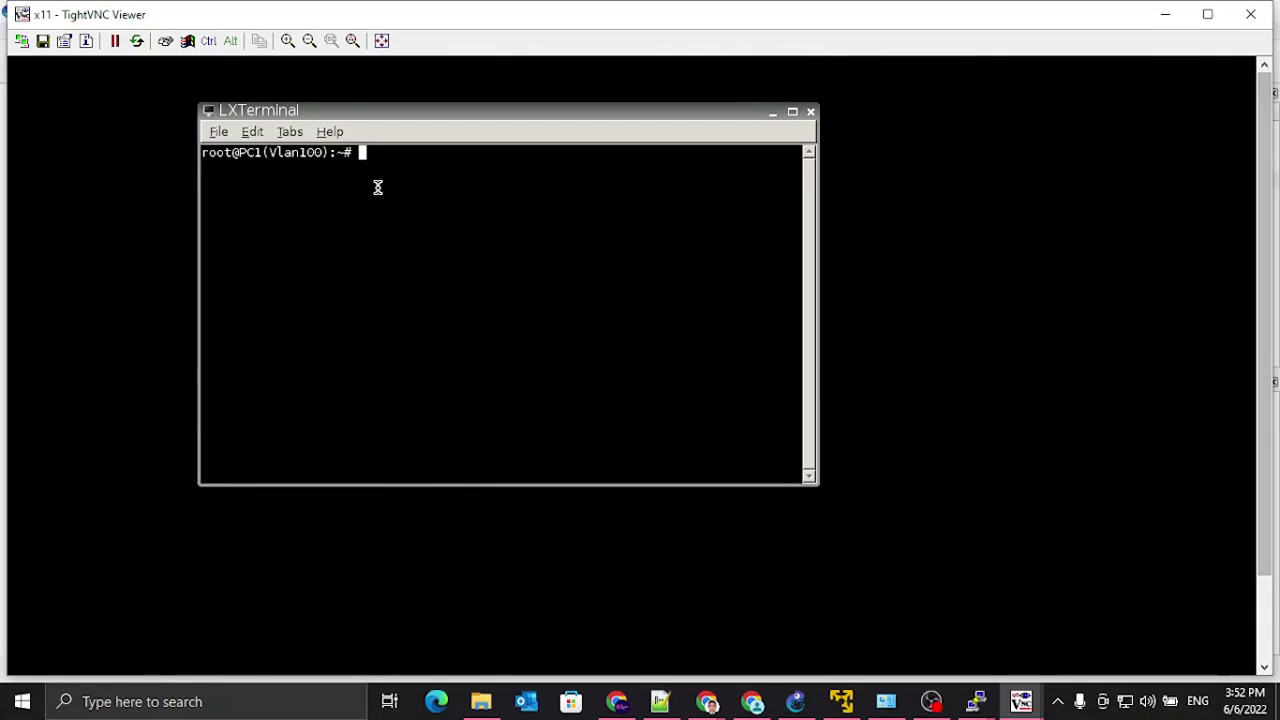
type("ping ")
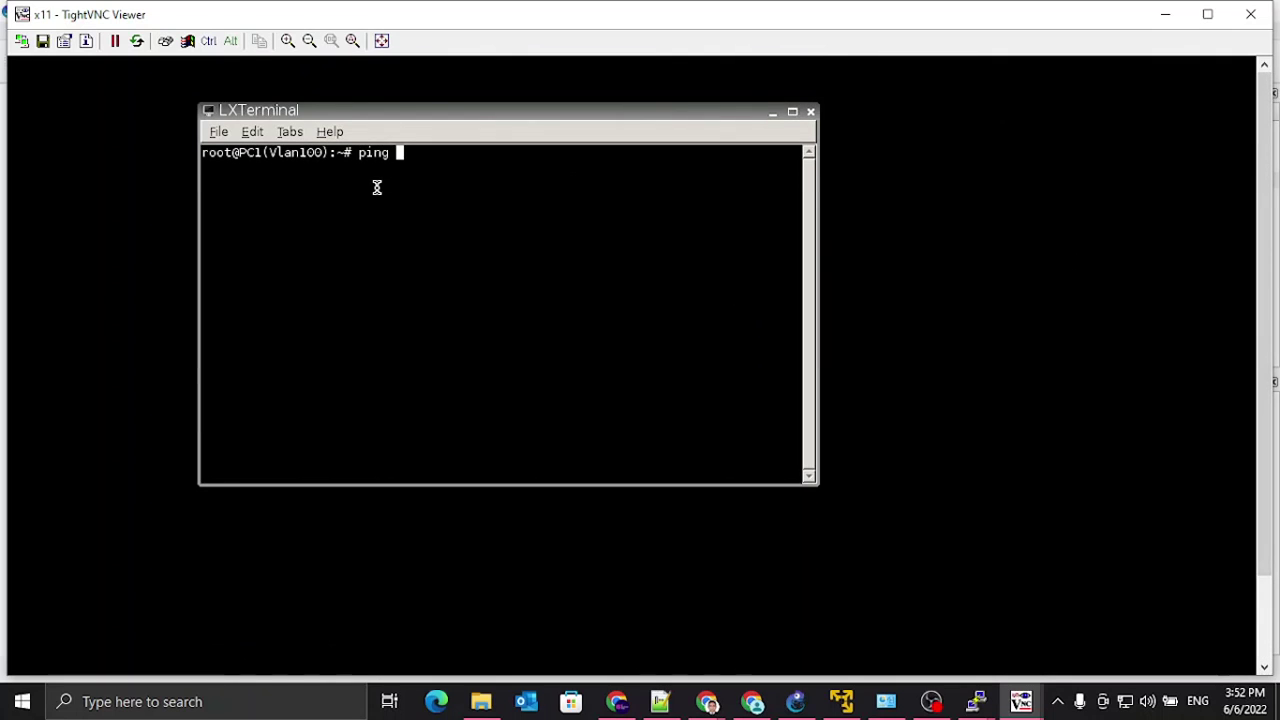
type("172.16.3.254")
key("Return")
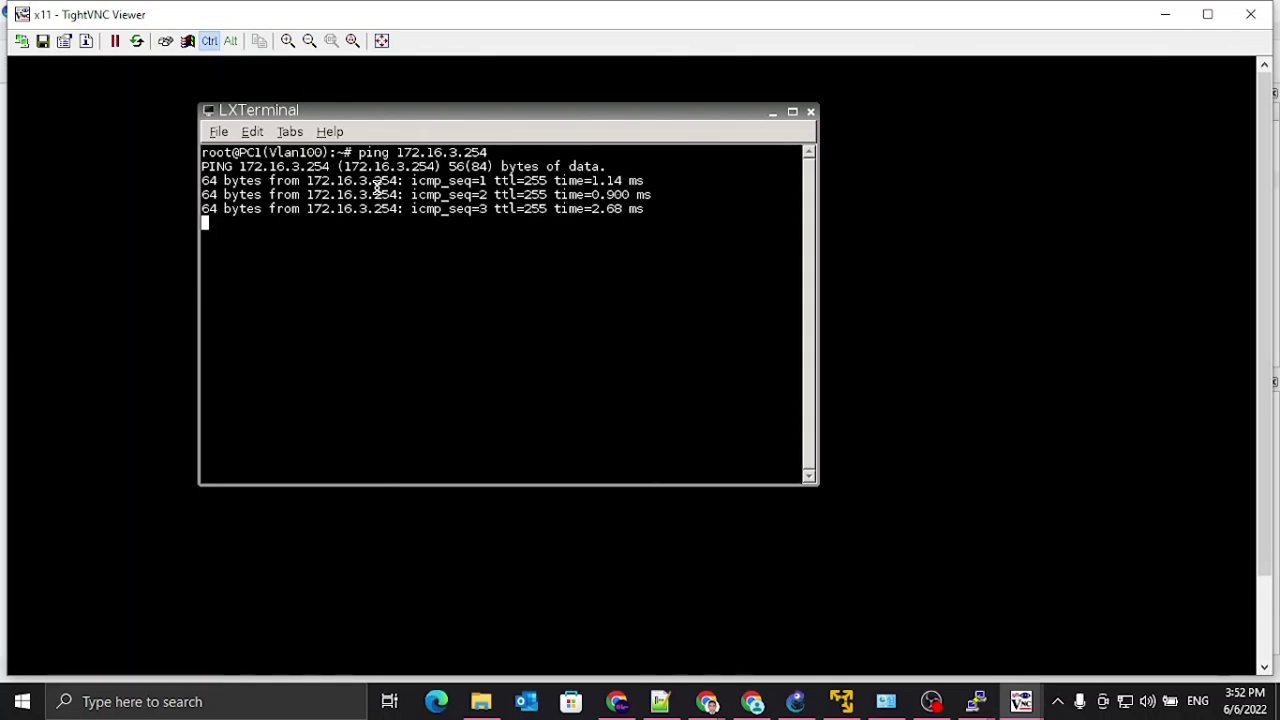
key("ctrl+c")
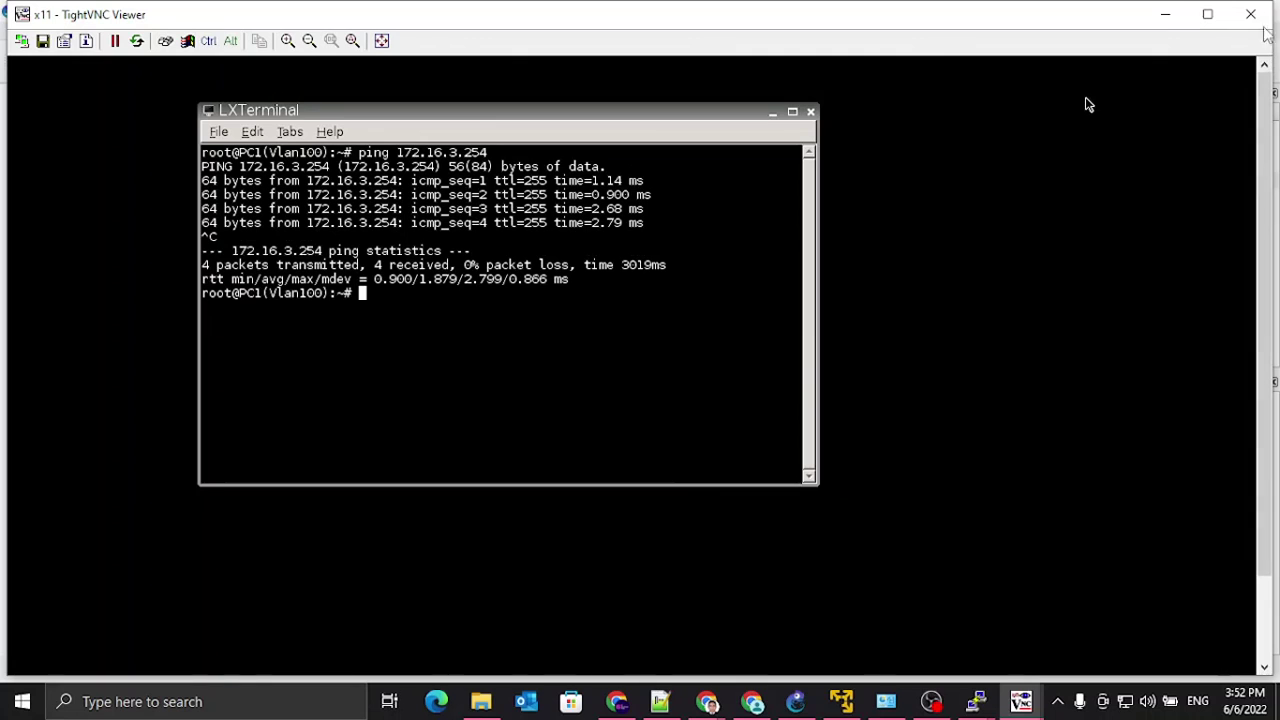
left_click(1177, 18)
Step: Open PC2's remote desktop, close Firefox, and launch a terminal
double_click(677, 565)
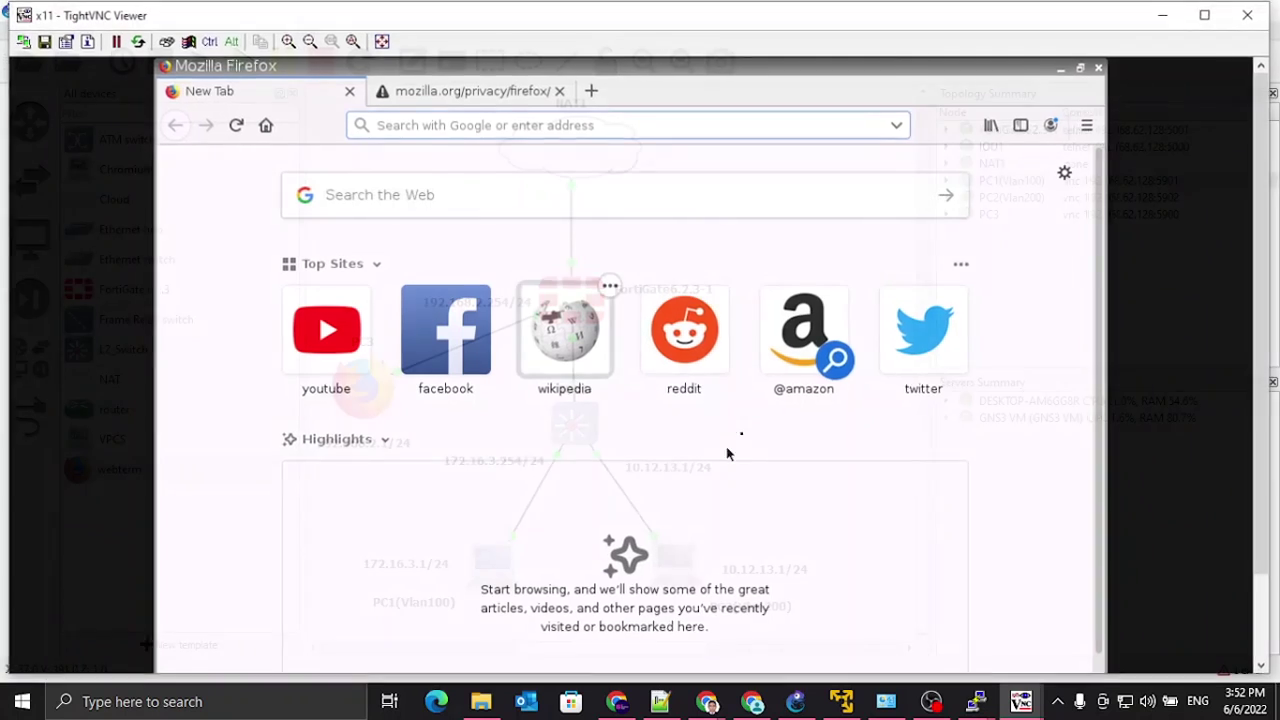
left_click(1063, 68)
right_click(593, 186)
left_click(612, 196)
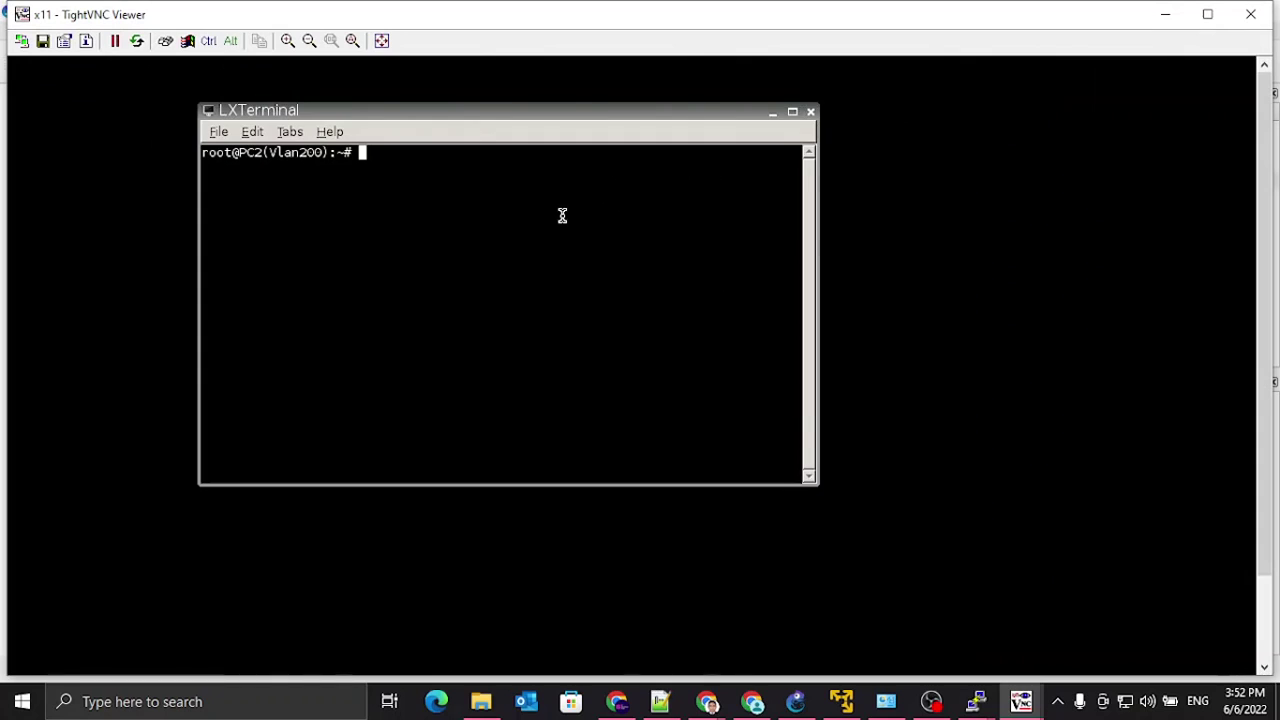
Step: Ping the VLAN200 gateway 10.12.13.254 from PC2 and stop after a few replies
type("ping 10.12.13.")
key("Return")
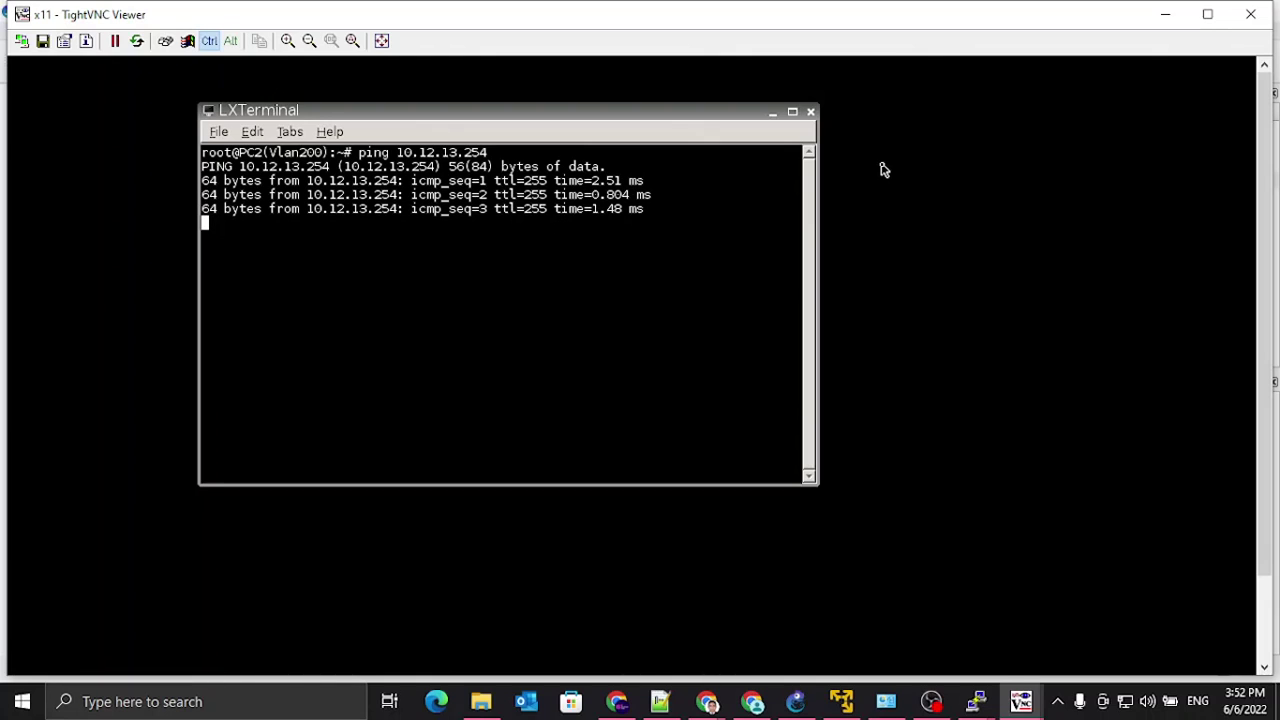
key("ctrl+c")
left_click(931, 701)
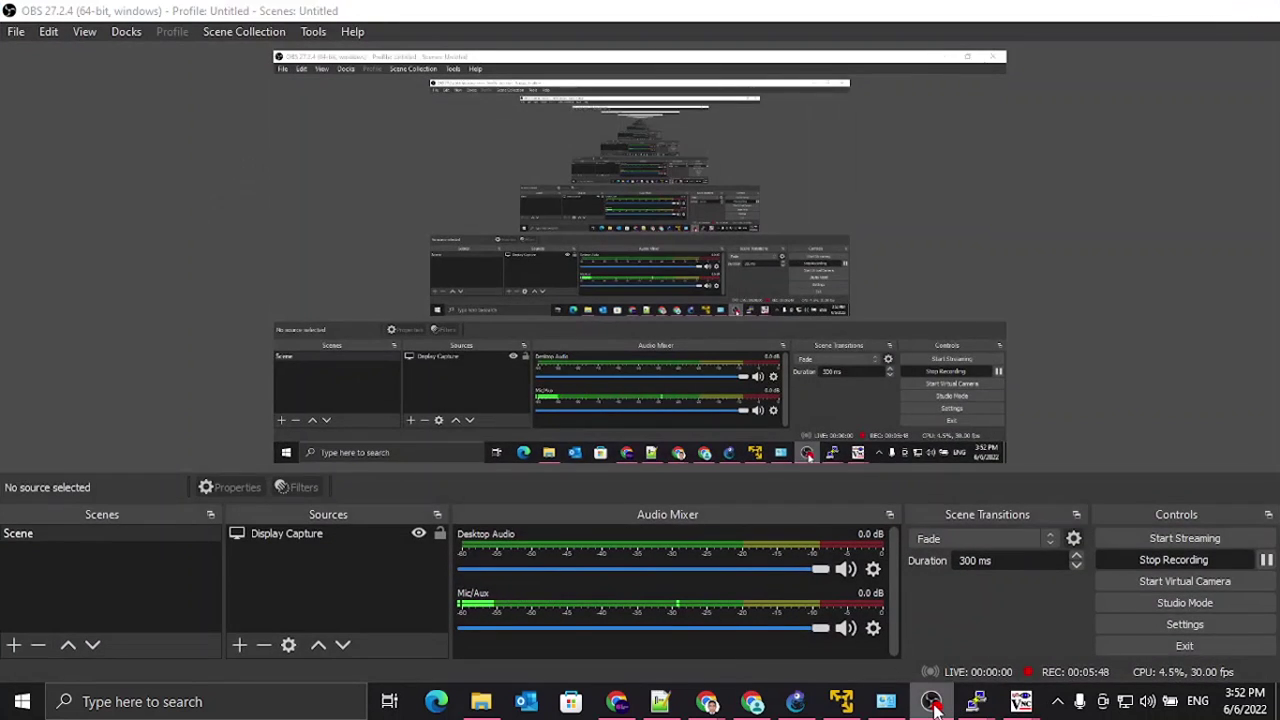
Step: Hide PC2's viewer and bring PC3's desktop forward with Firefox on the FortiGate login page
left_click(931, 701)
left_click(1160, 12)
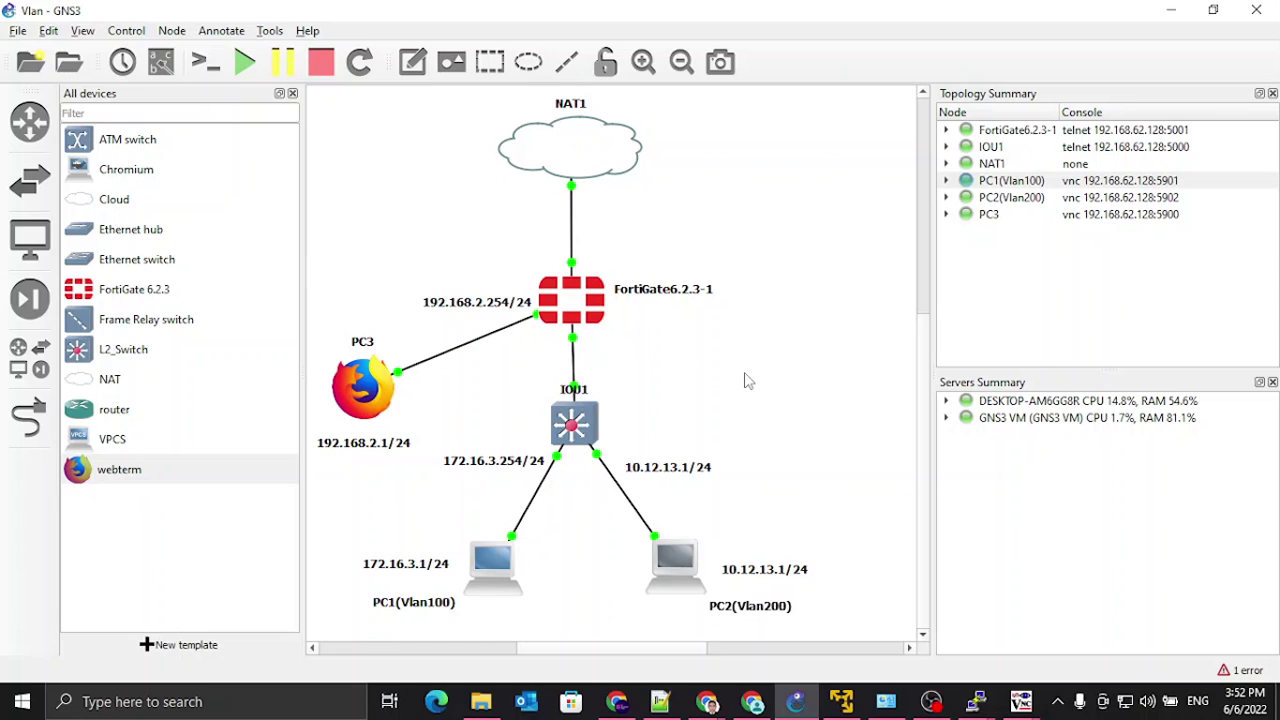
right_click(357, 398)
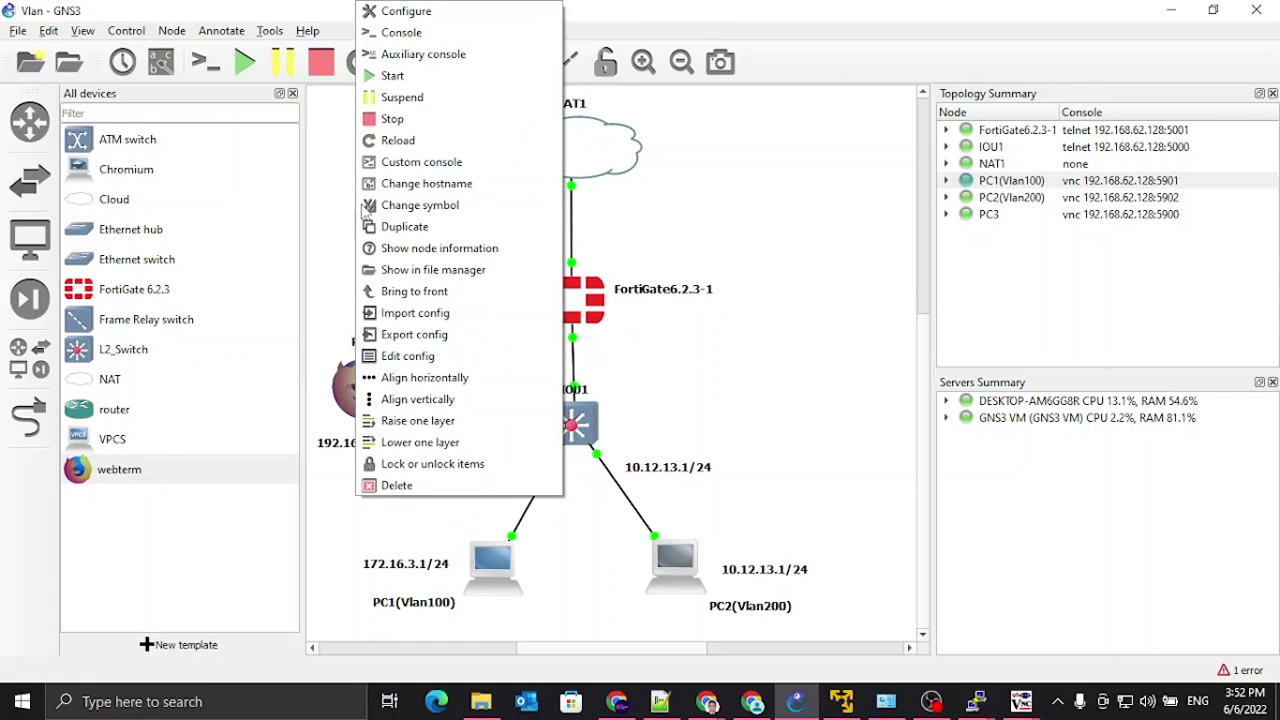
left_click(330, 147)
mouse_move(1020, 701)
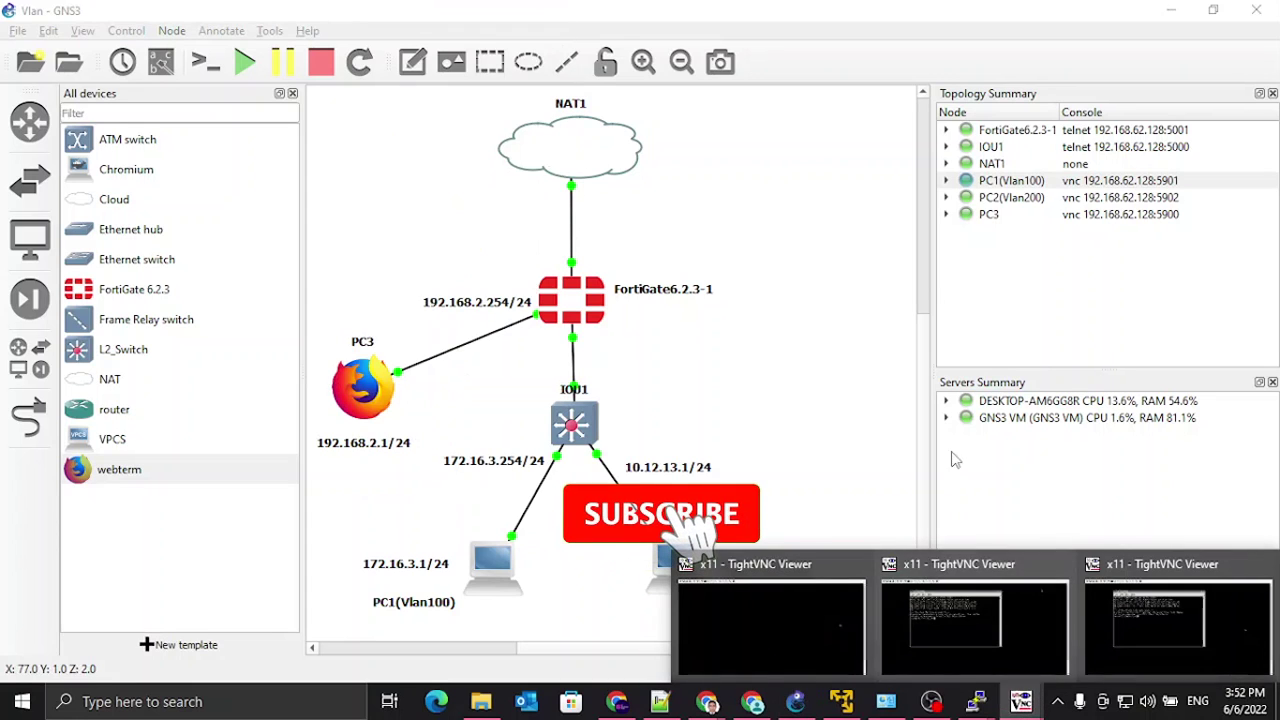
left_click(965, 660)
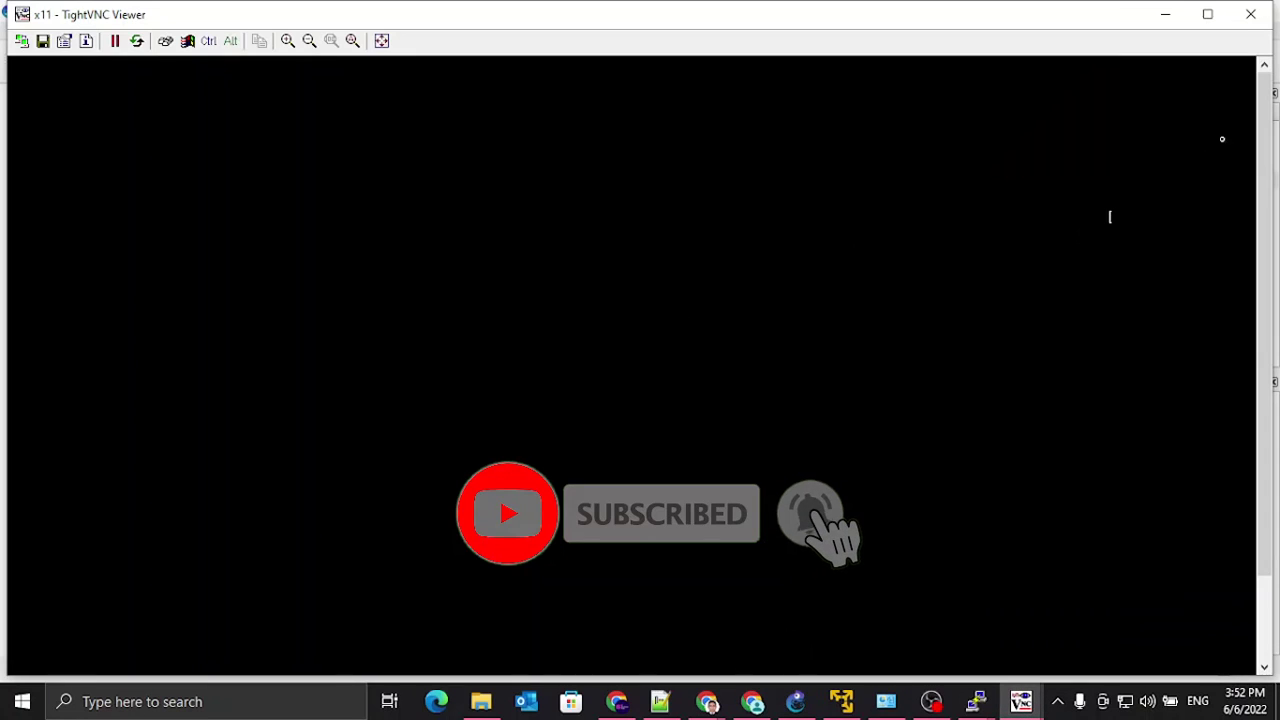
left_click(383, 664)
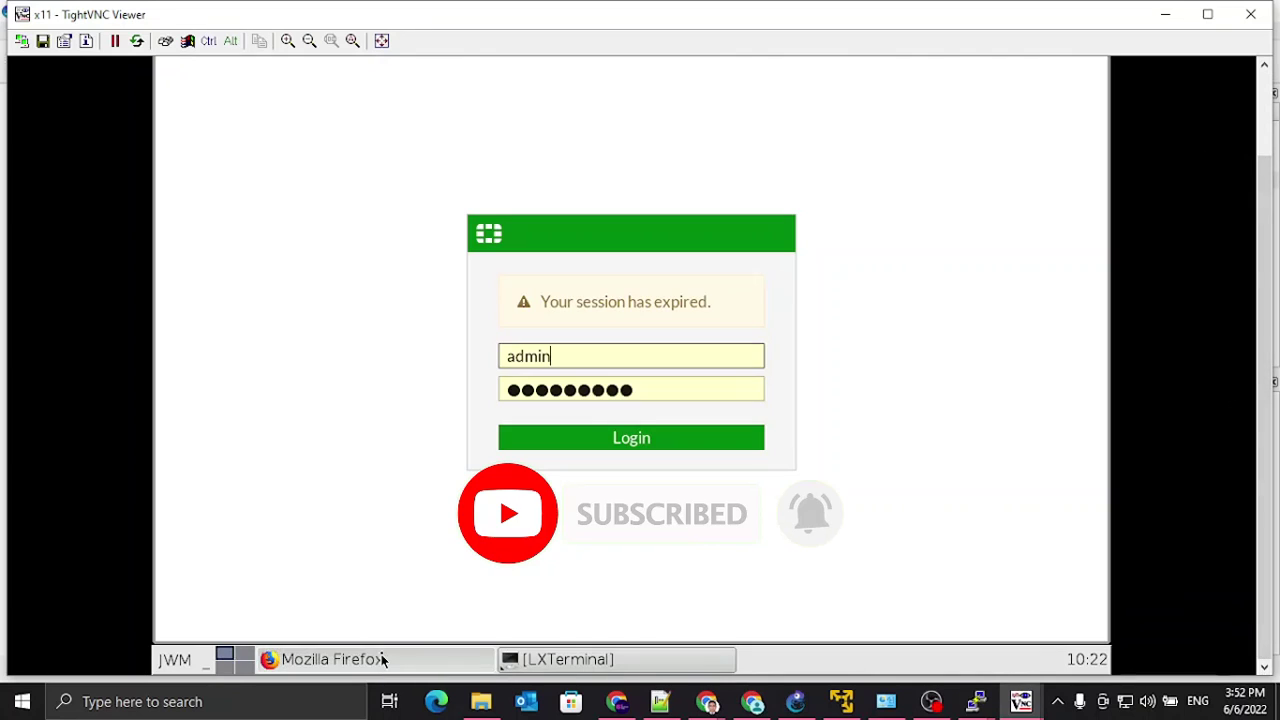
Step: Log in, skip setup, and create a 0.0.0.0/0 static route via port1, gateway 192.168.100.2
left_click(648, 441)
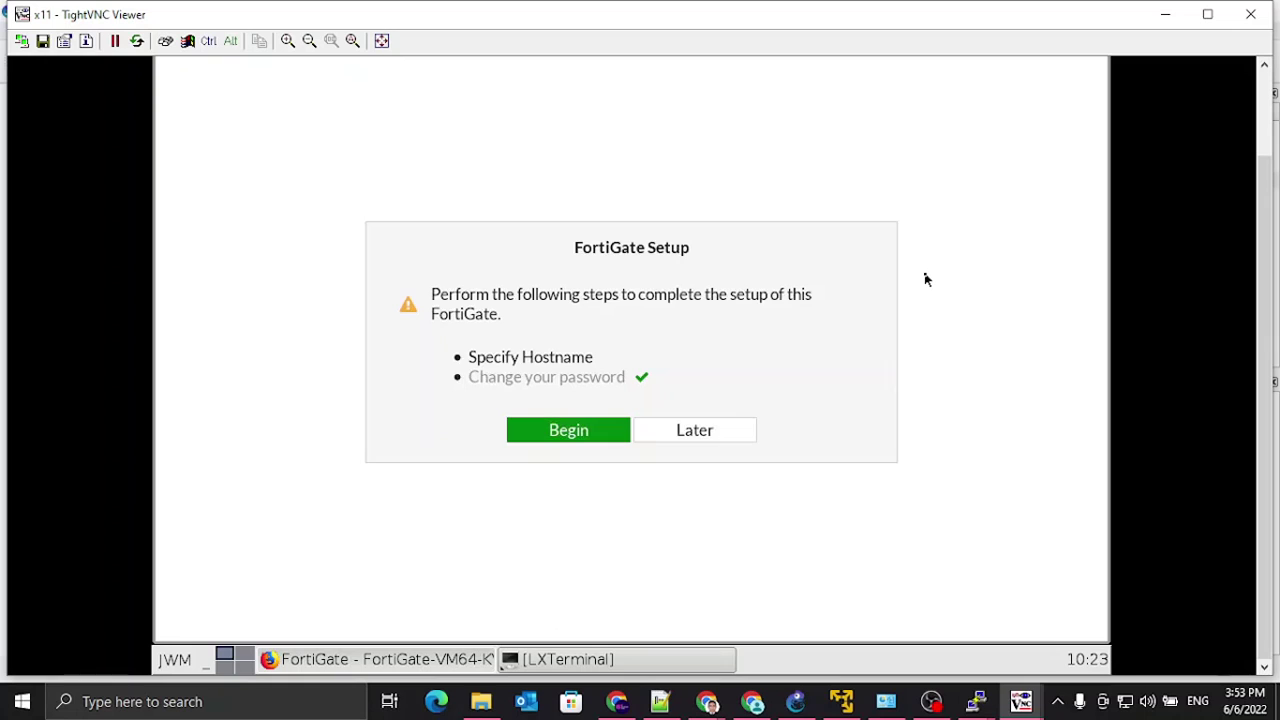
left_click(708, 431)
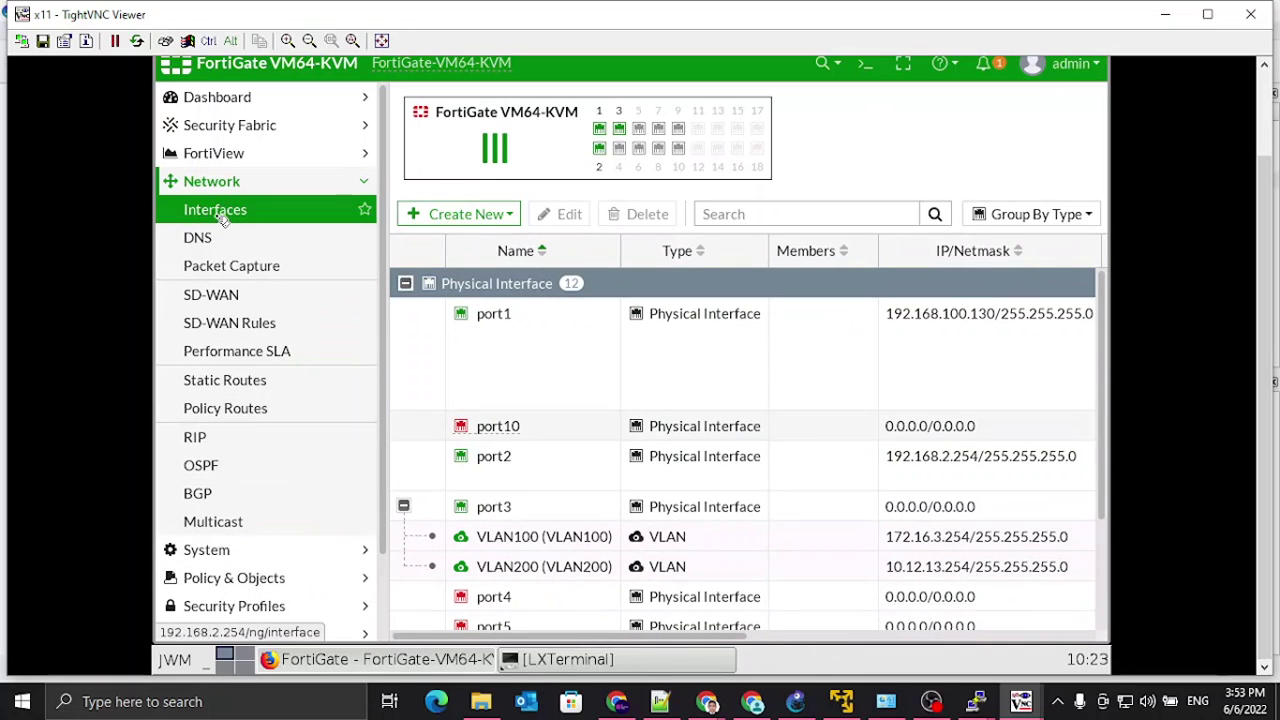
left_click(214, 379)
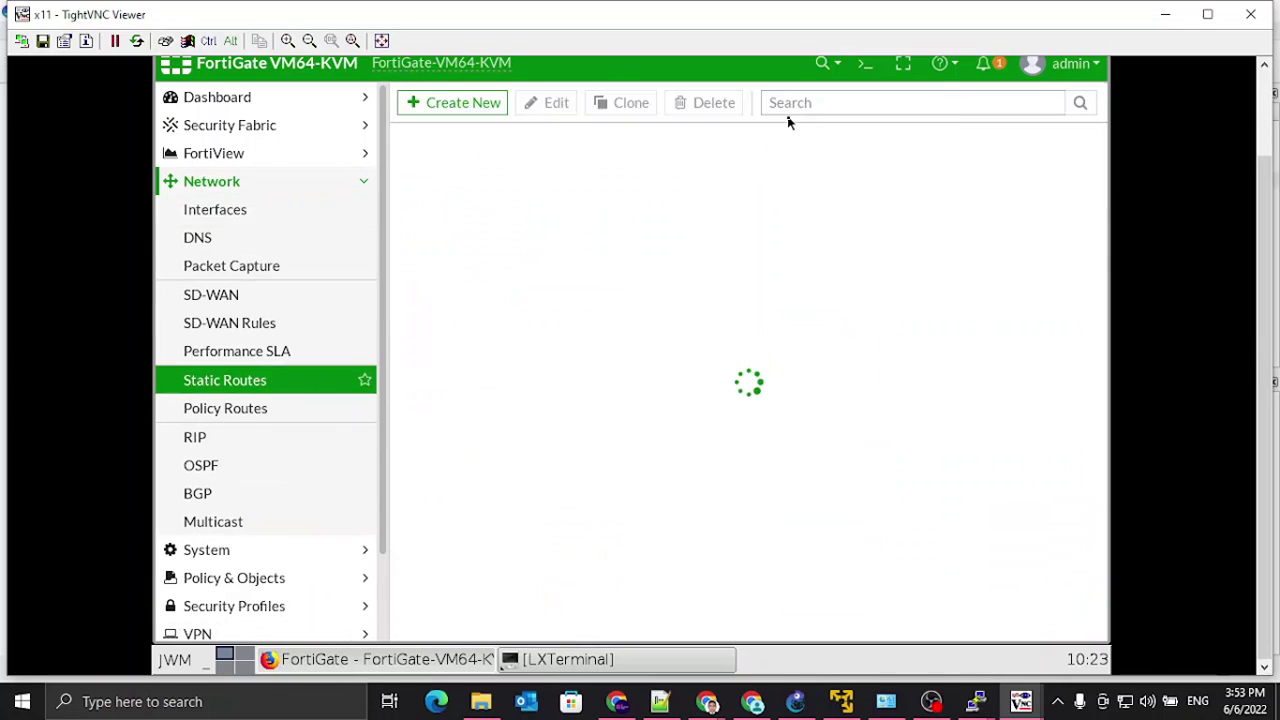
left_click(449, 108)
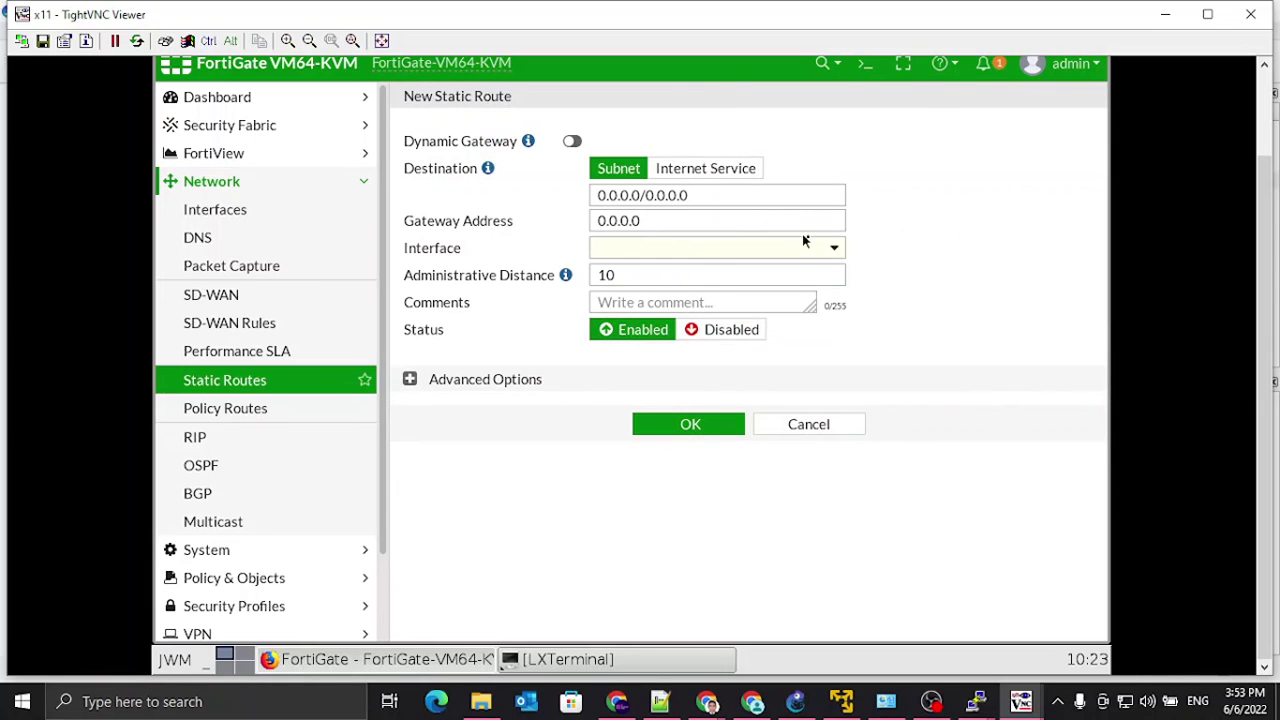
left_click(833, 249)
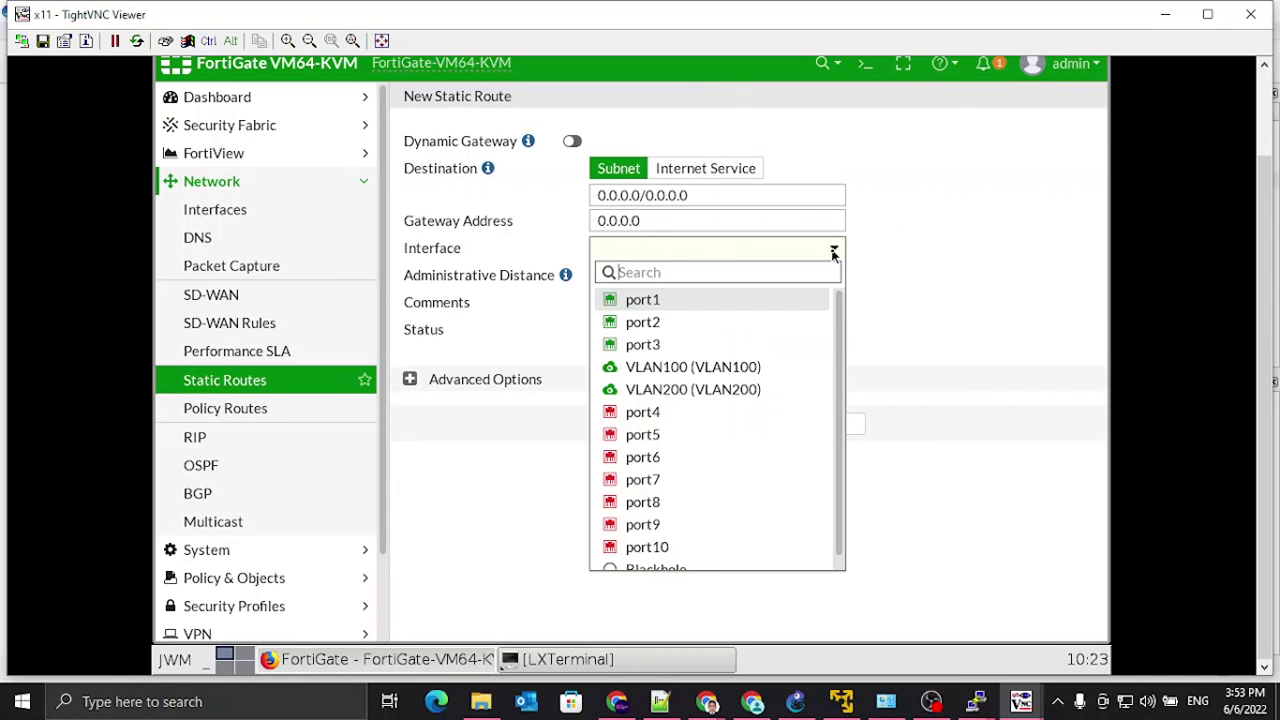
left_click(656, 301)
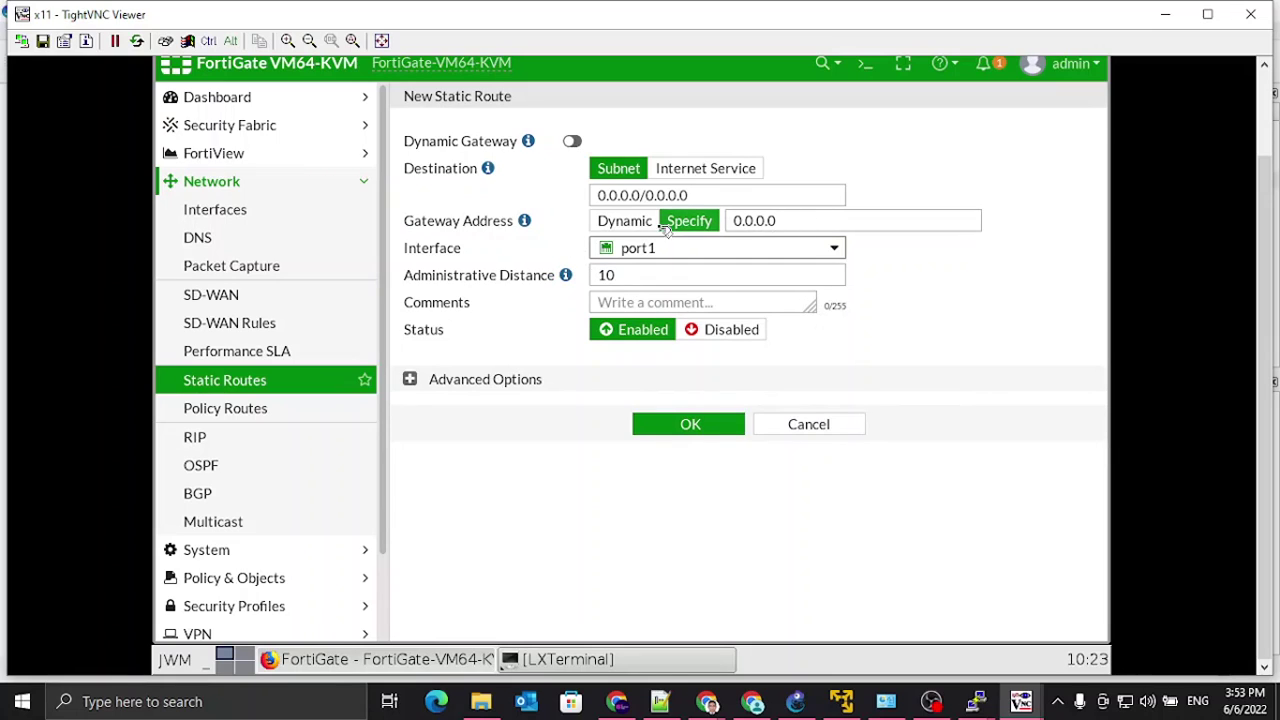
left_click(625, 221)
left_click(692, 221)
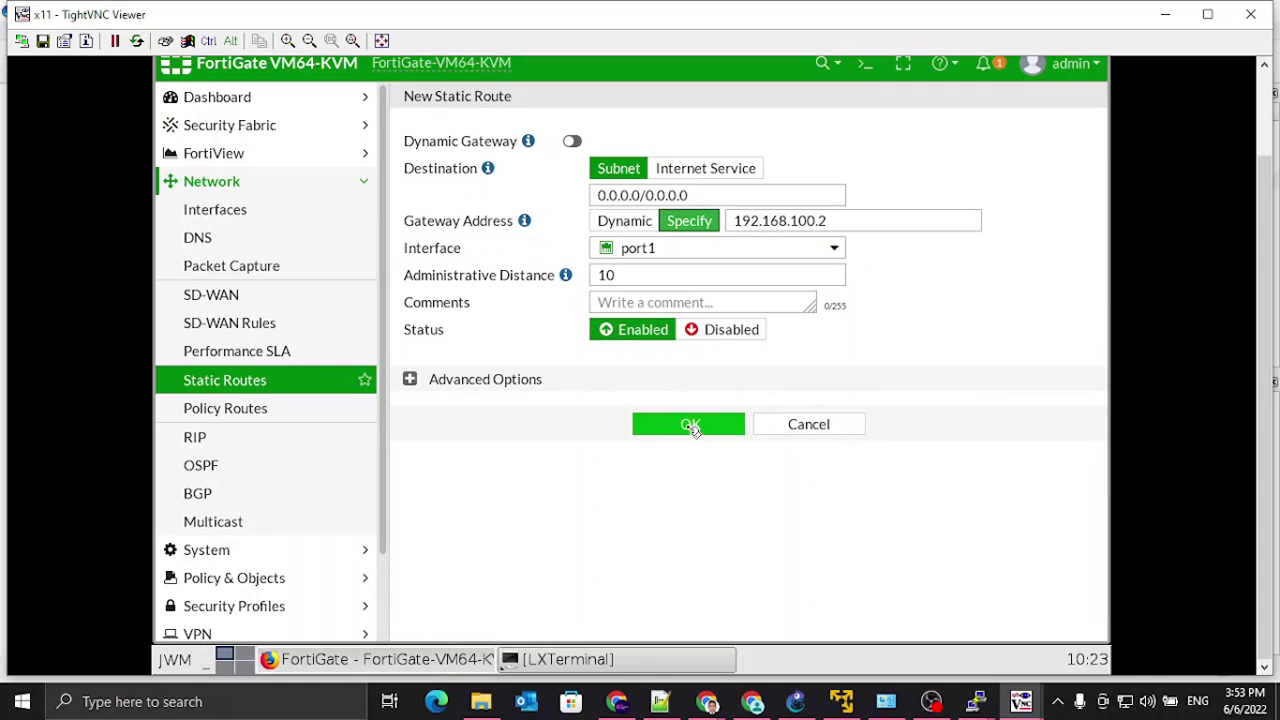
left_click(690, 425)
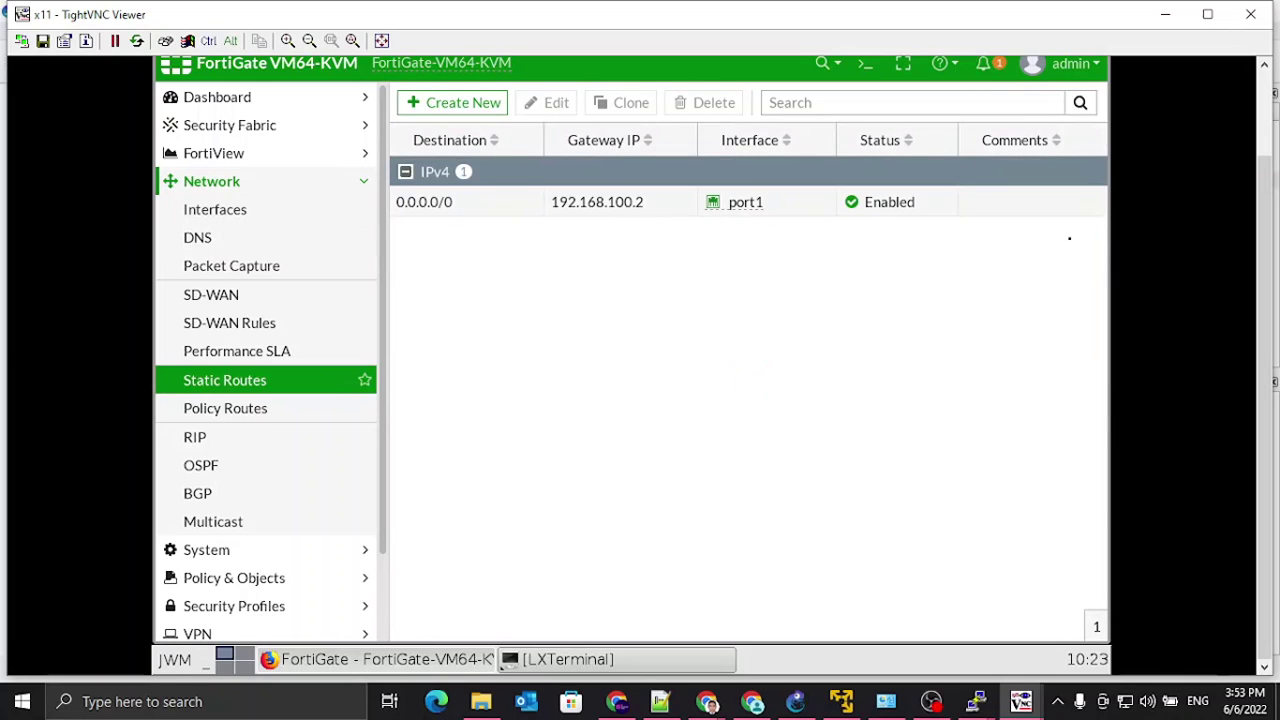
Step: Open the saved 0.0.0.0/0 route to check it, then close without changes
left_click(462, 203)
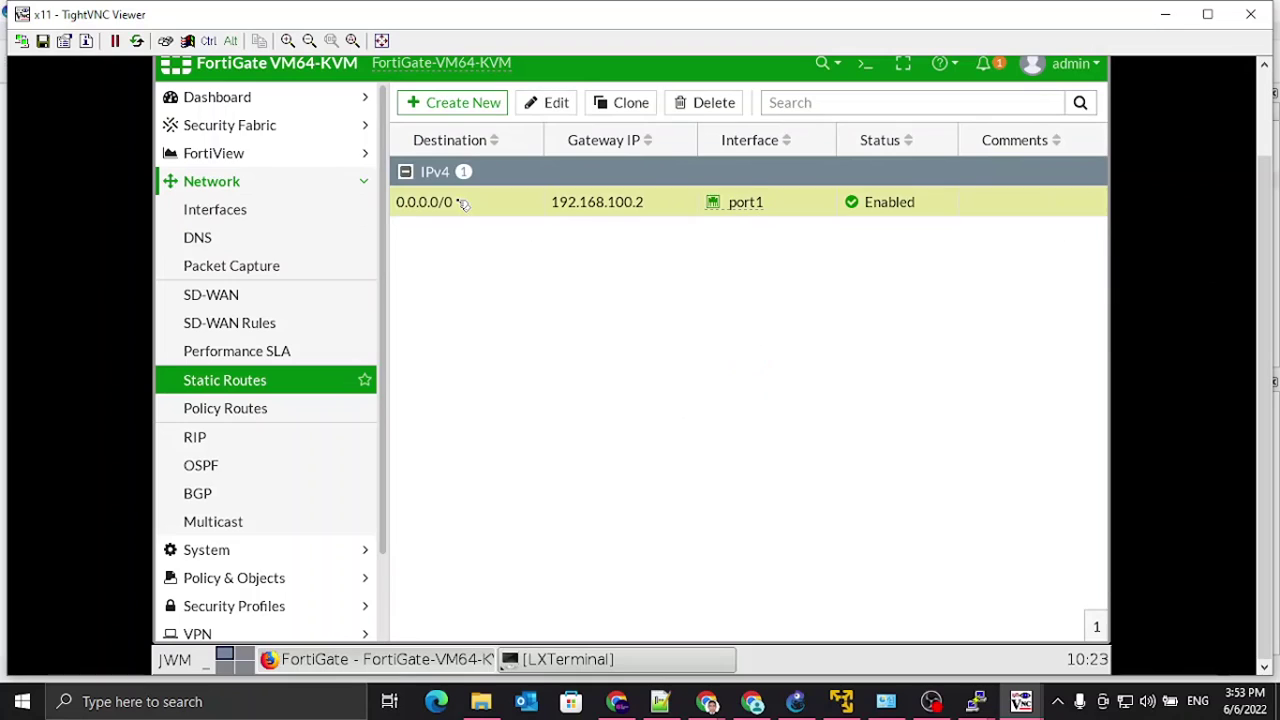
left_click(555, 106)
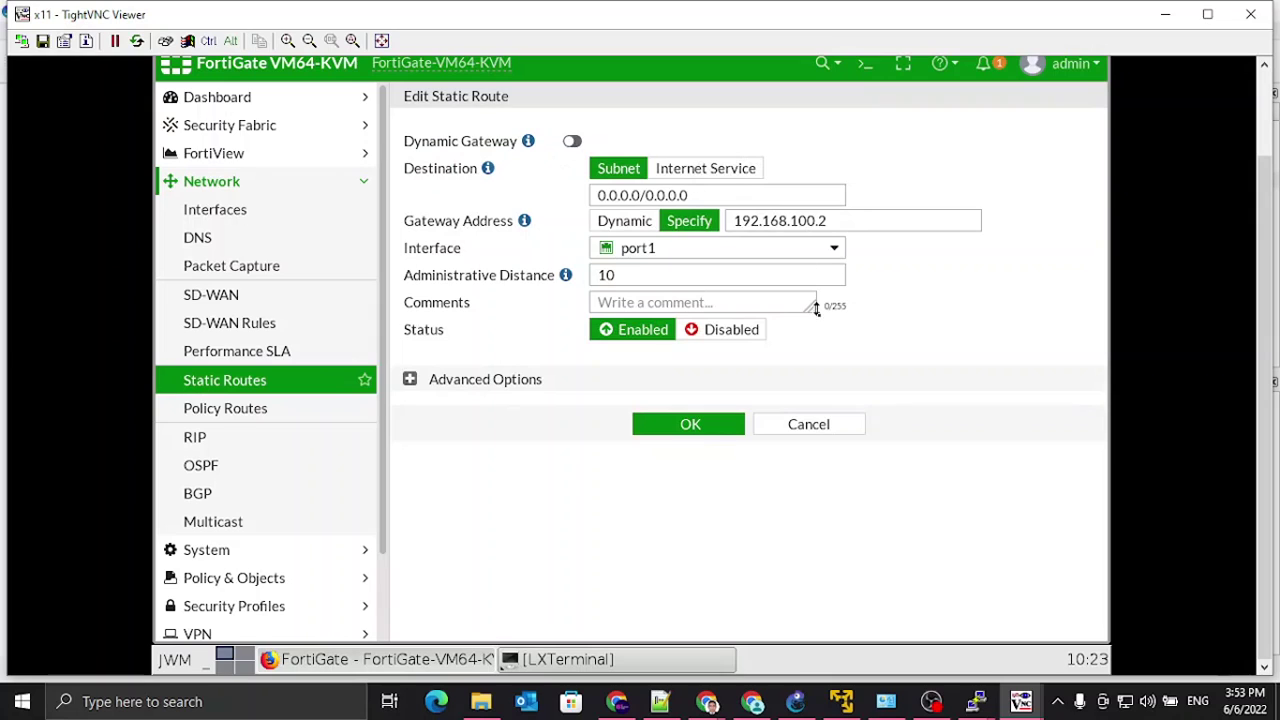
left_click(811, 433)
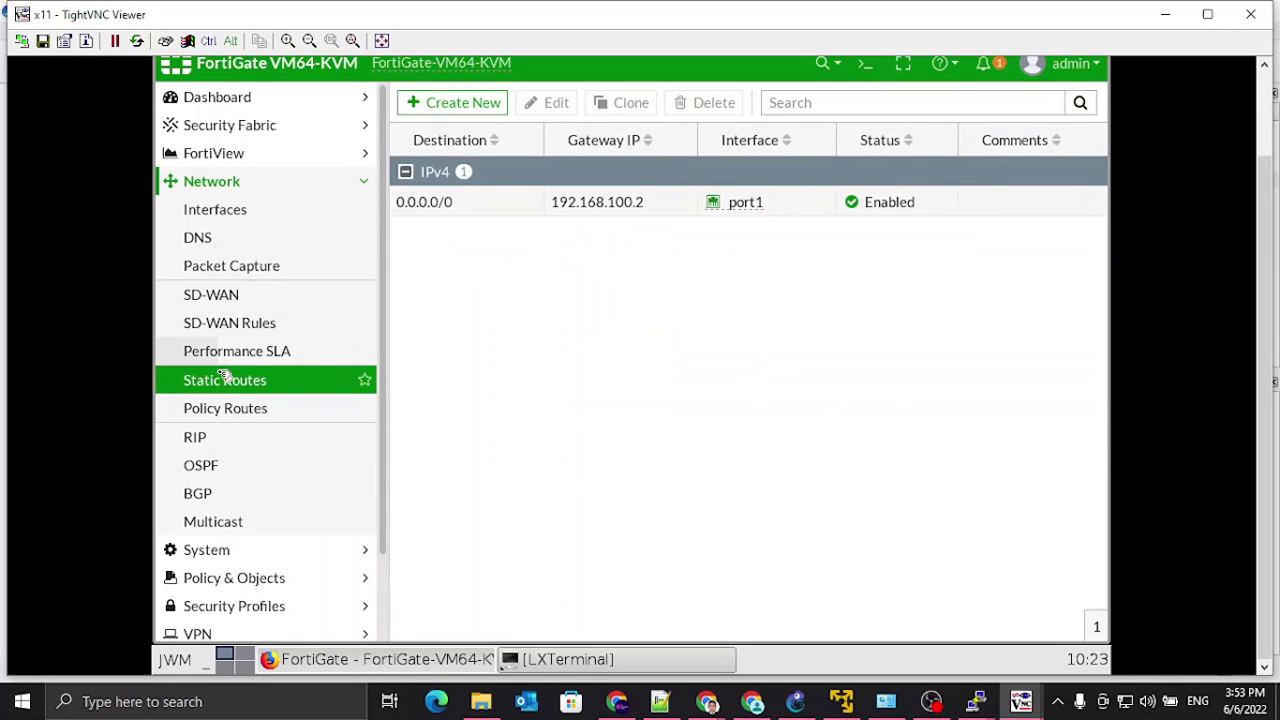
Step: Go to Policy & Objects > IPv4 Policy and start a new policy
left_click(215, 210)
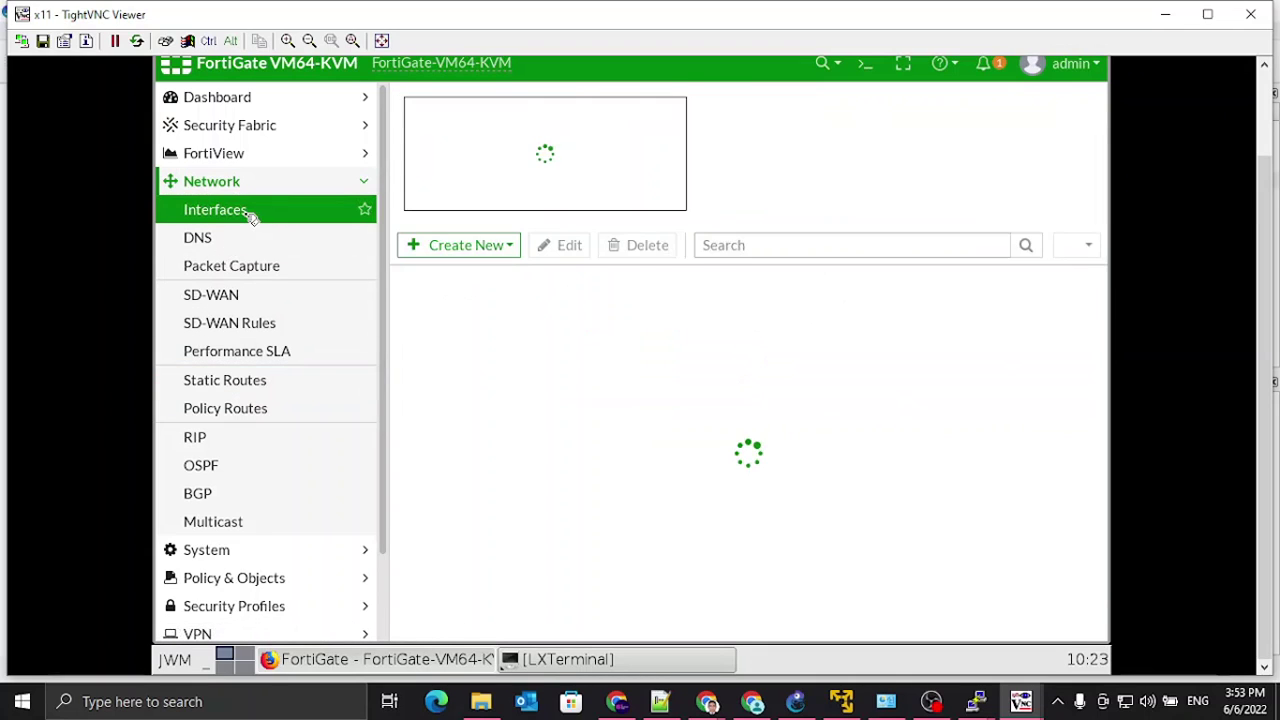
left_click(215, 185)
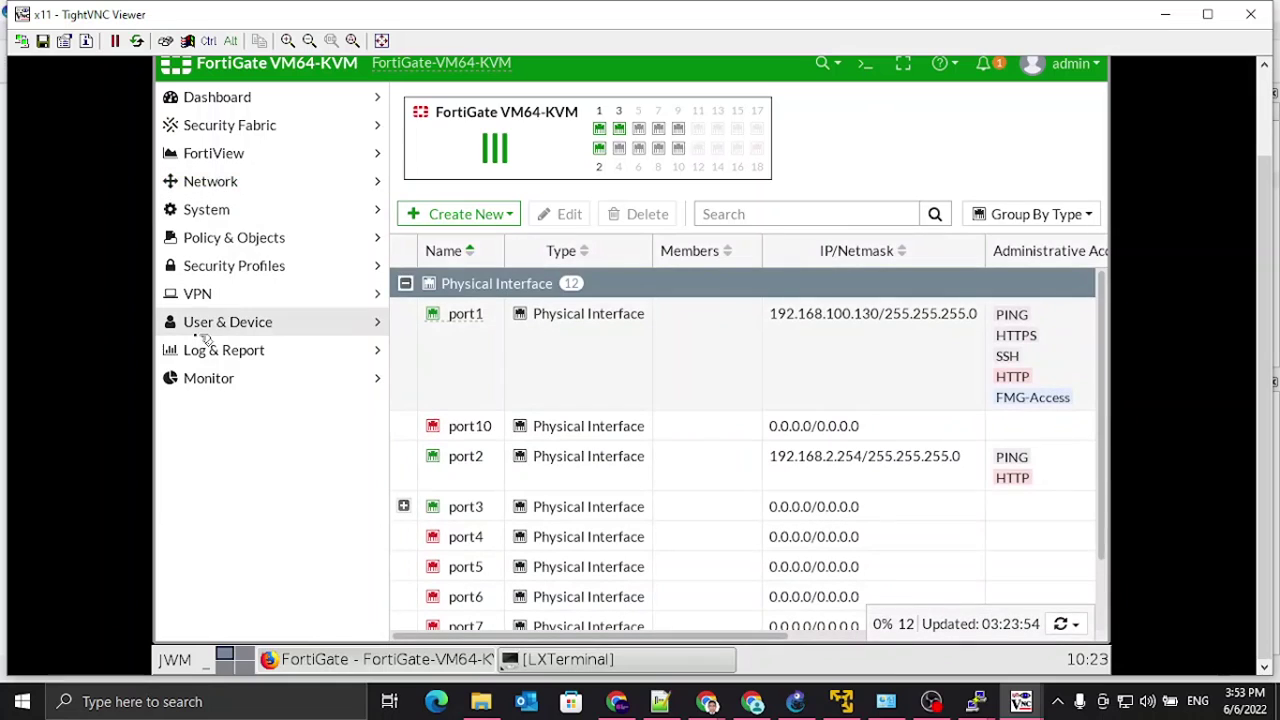
left_click(230, 237)
left_click(222, 266)
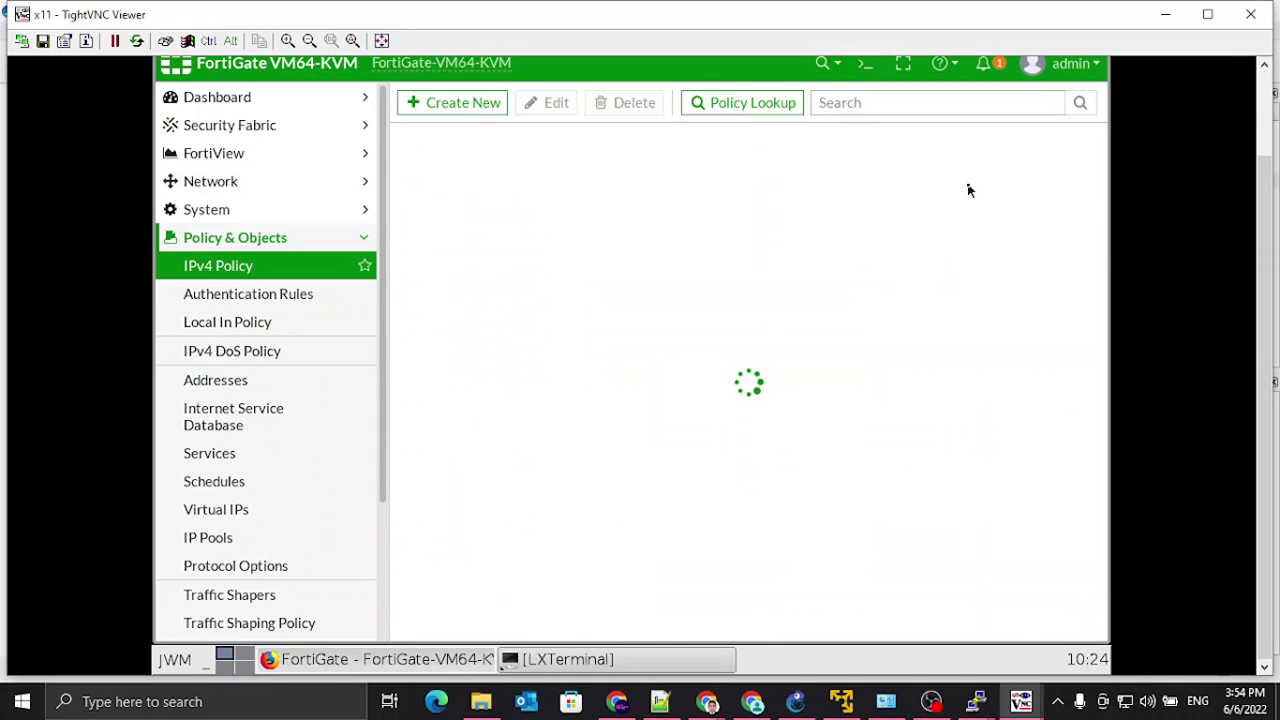
left_click(445, 103)
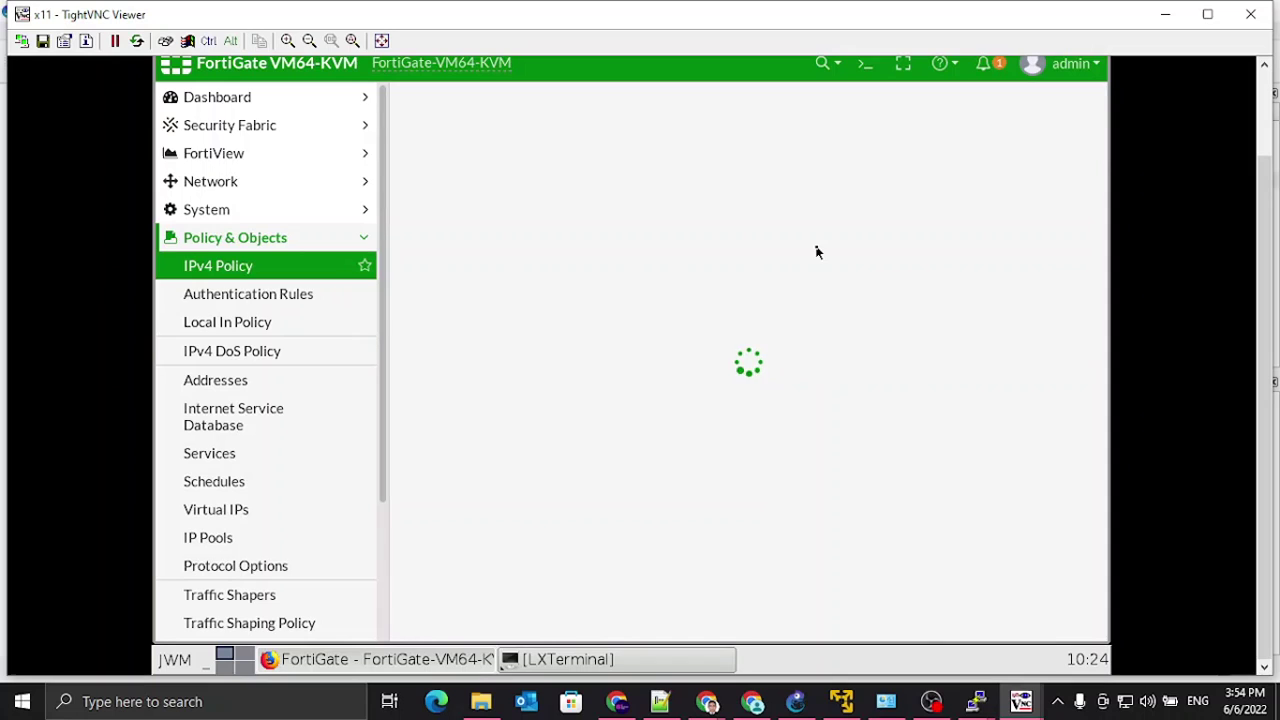
Step: Name the policy Internet_for_Lan with incoming interface VLAN100 and outgoing interface port1
left_click(658, 158)
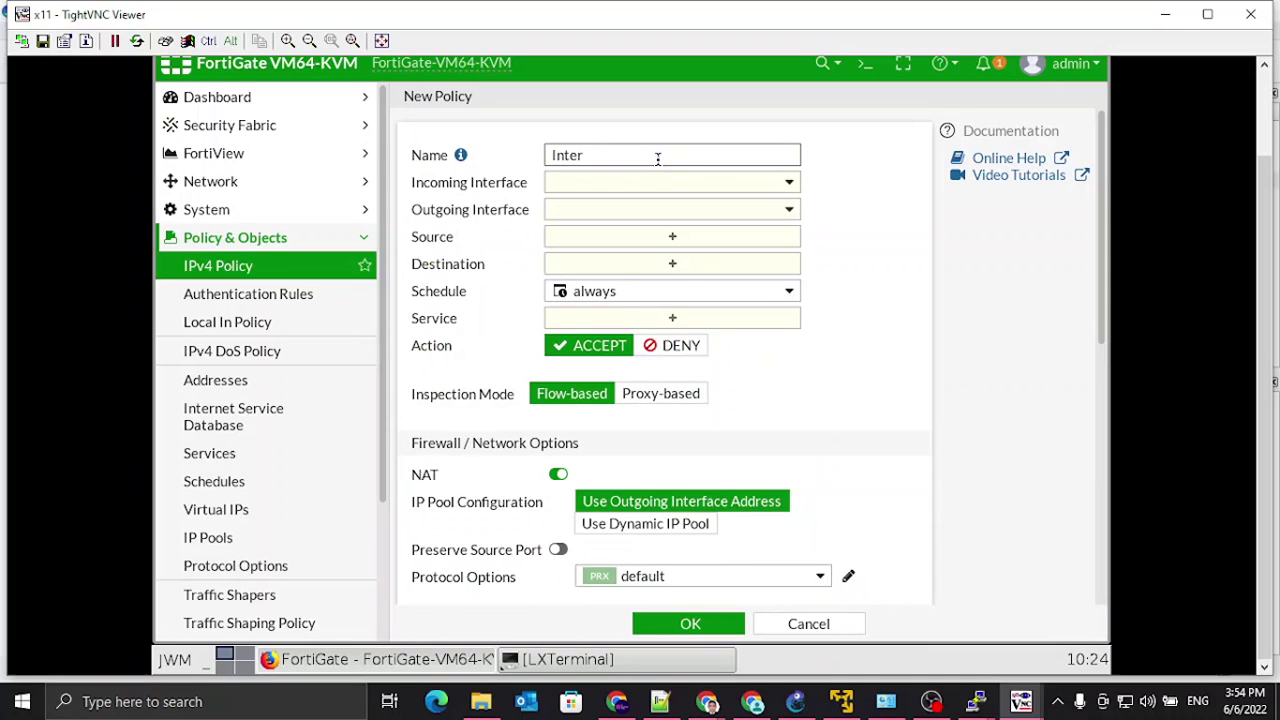
type("Internet_")
type("for_Lan")
left_click(789, 182)
left_click(640, 260)
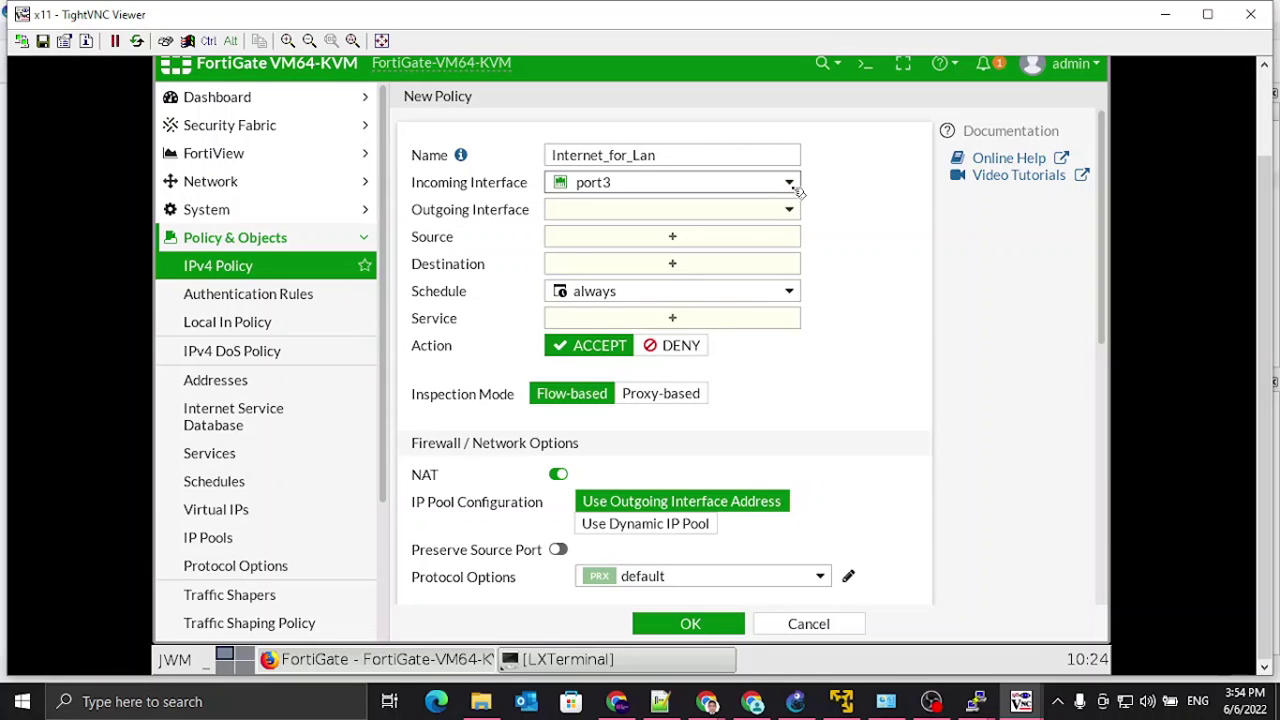
left_click(790, 184)
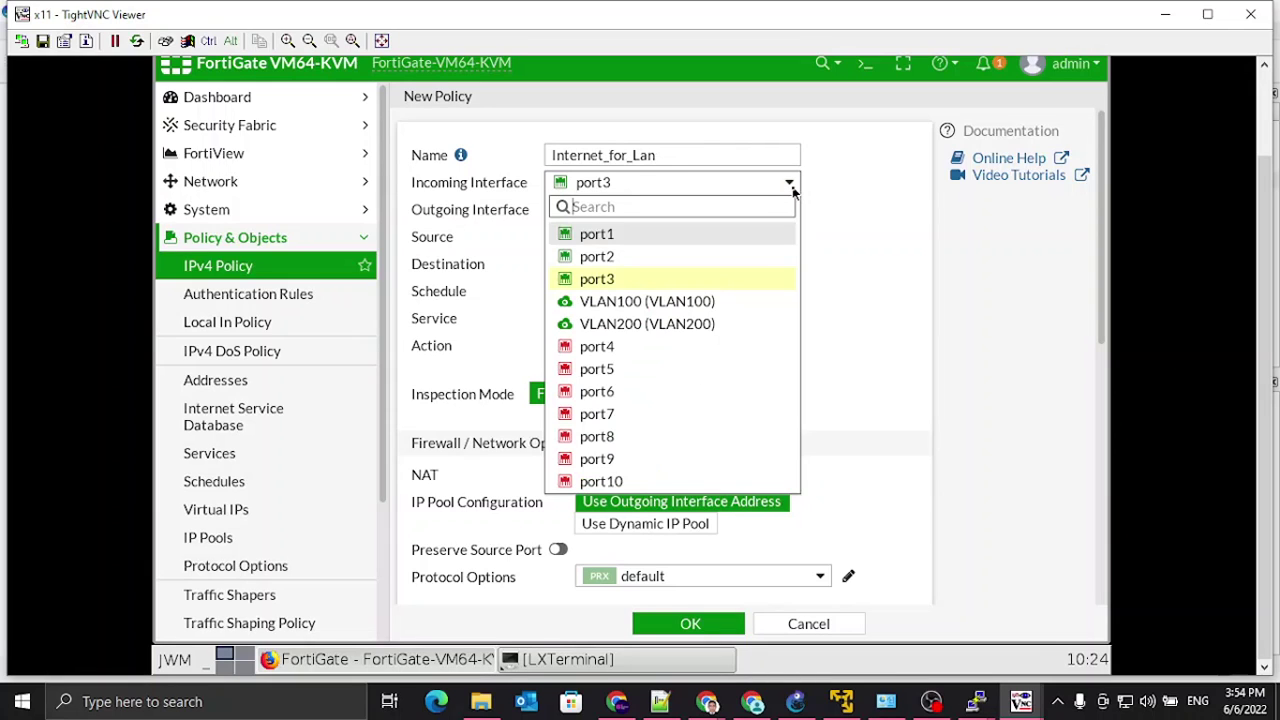
left_click(697, 303)
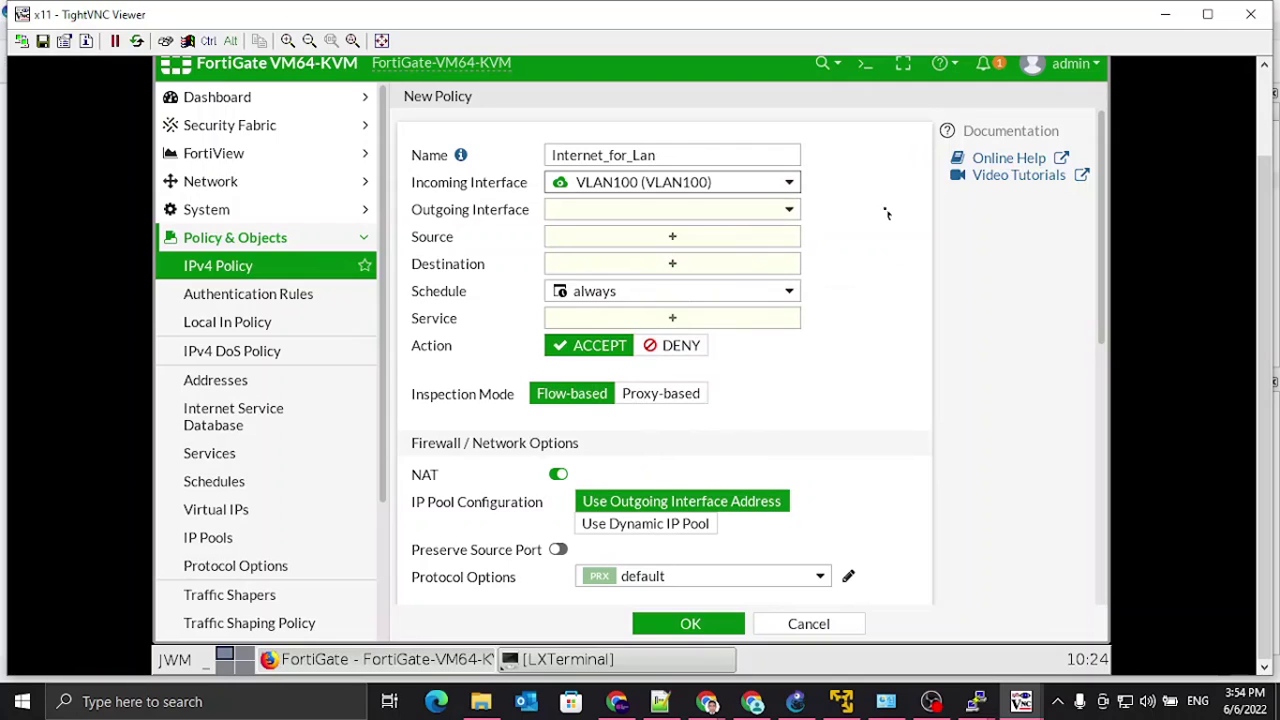
left_click(790, 211)
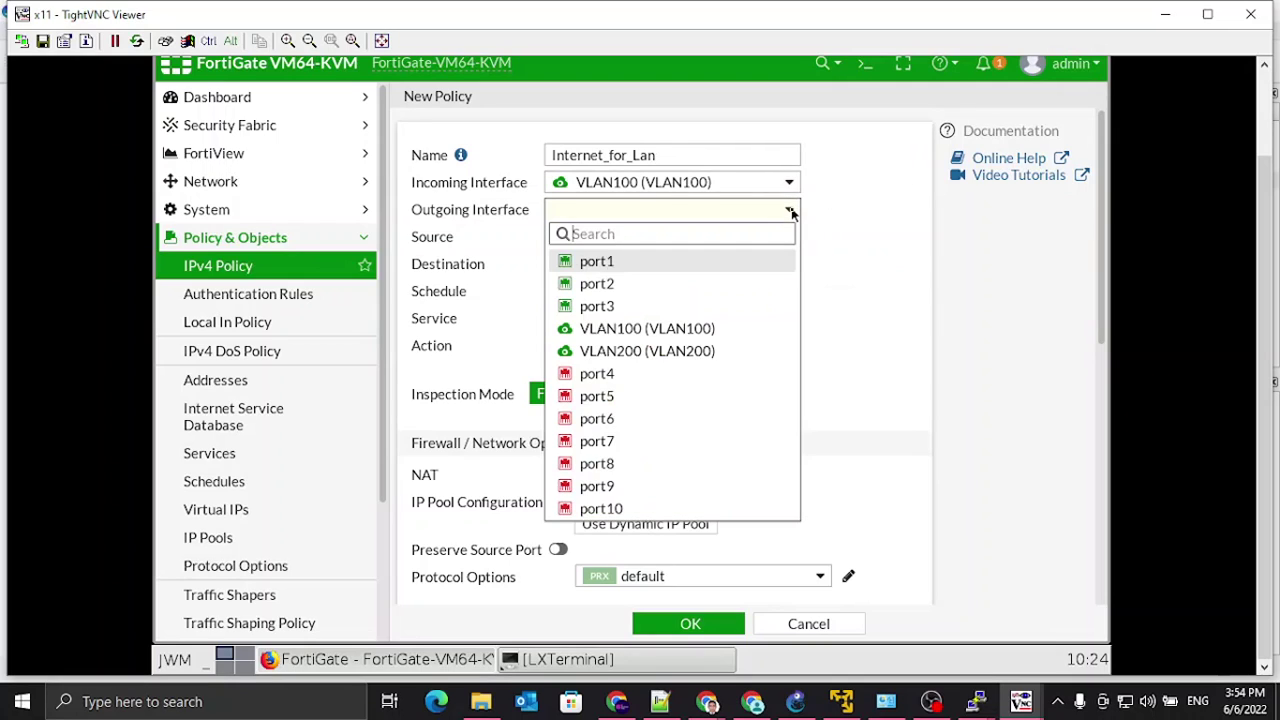
left_click(640, 268)
Step: Add 'all' as both the policy's source and destination address
left_click(674, 238)
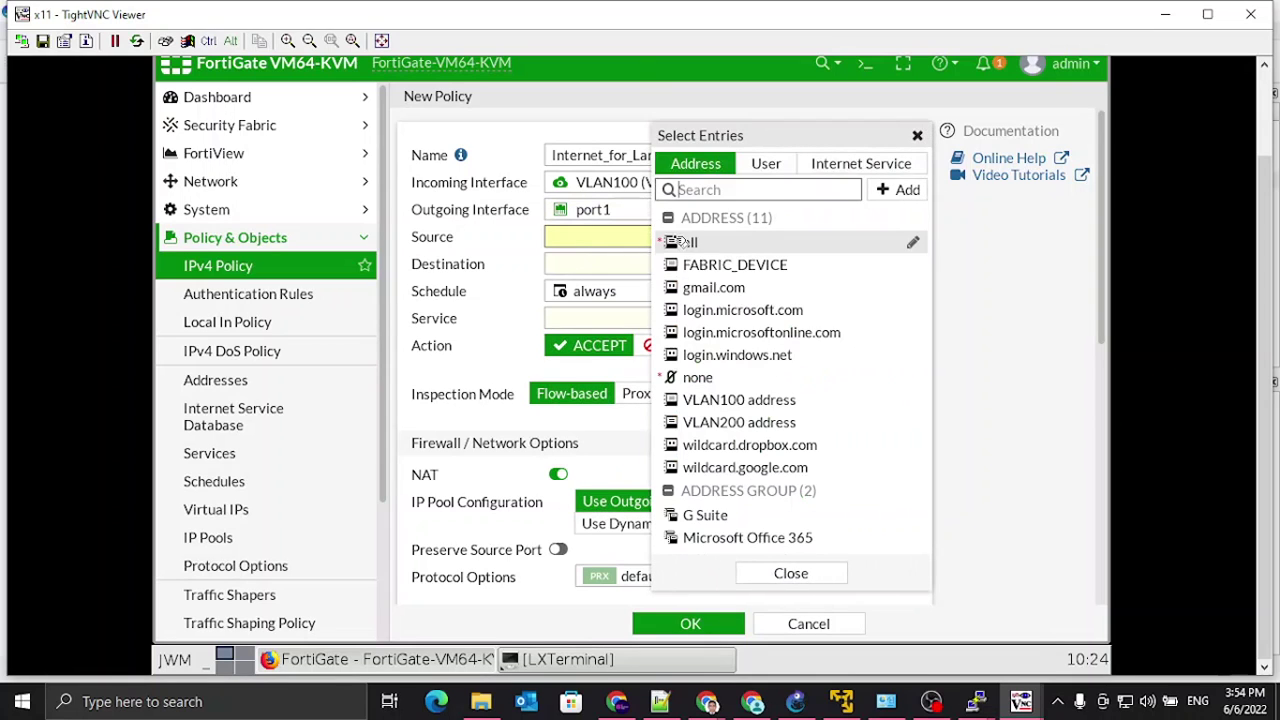
left_click(682, 242)
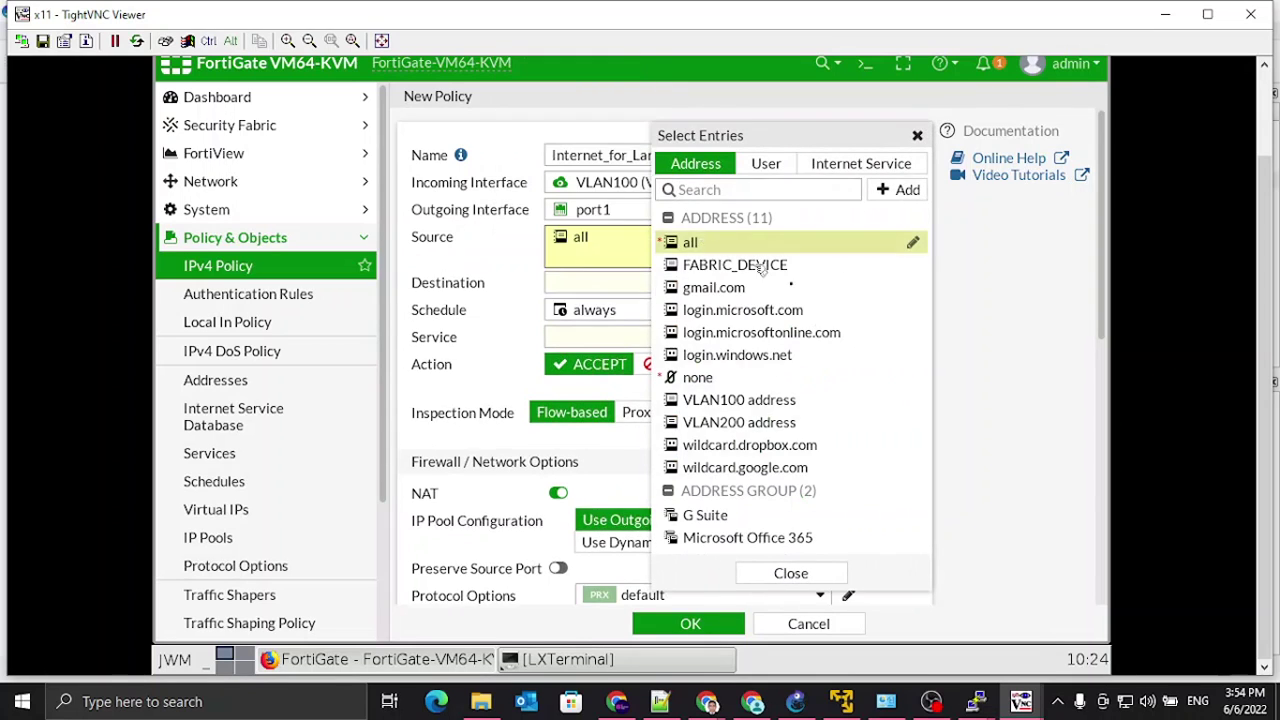
left_click(815, 578)
left_click(671, 285)
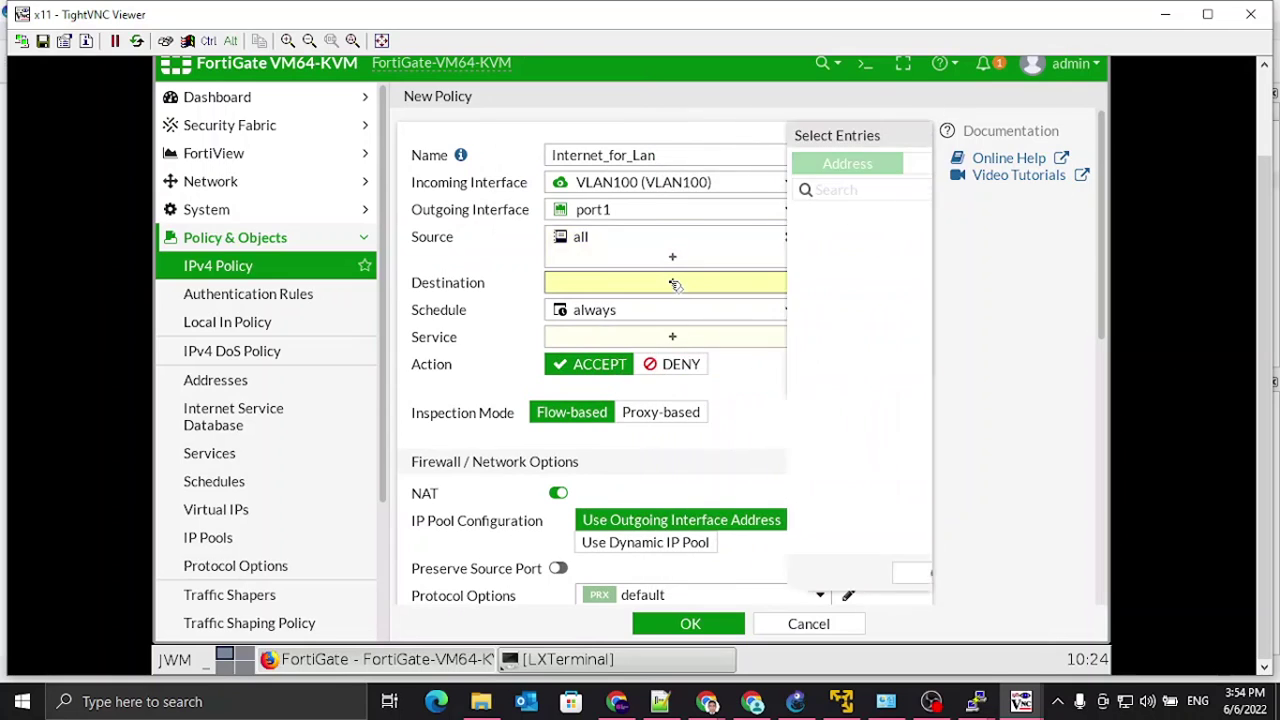
left_click(690, 245)
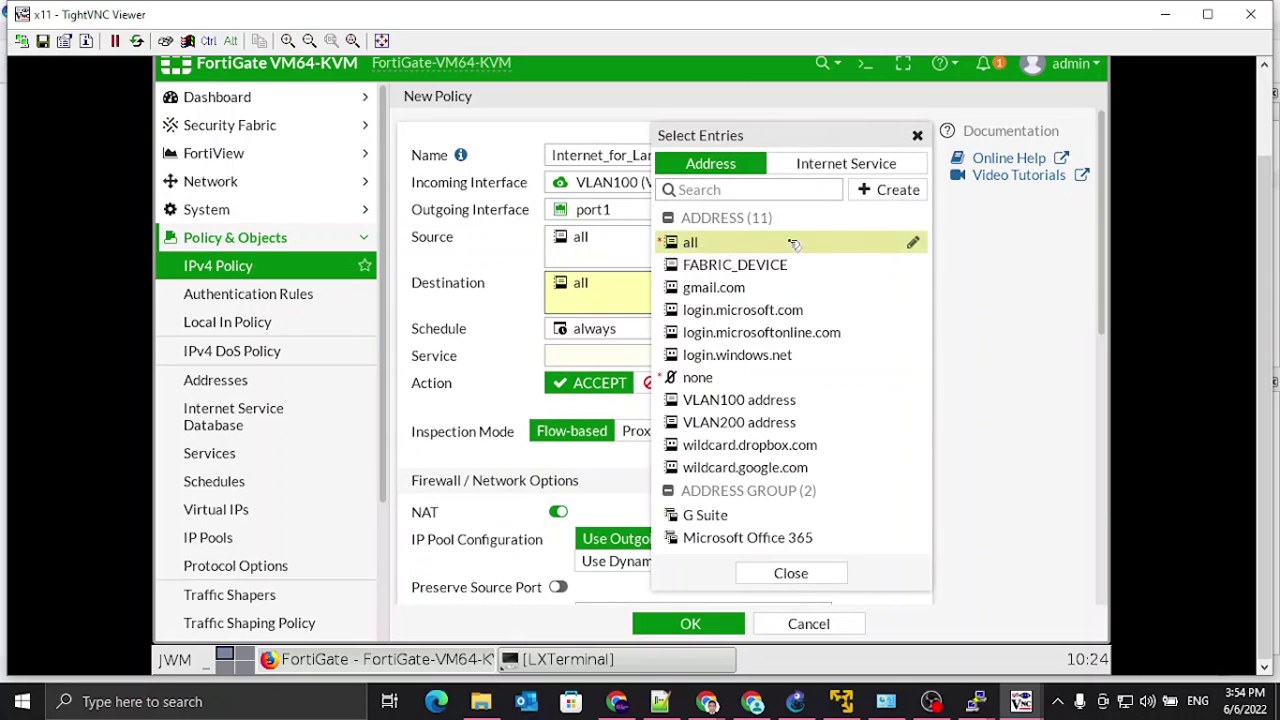
left_click(921, 139)
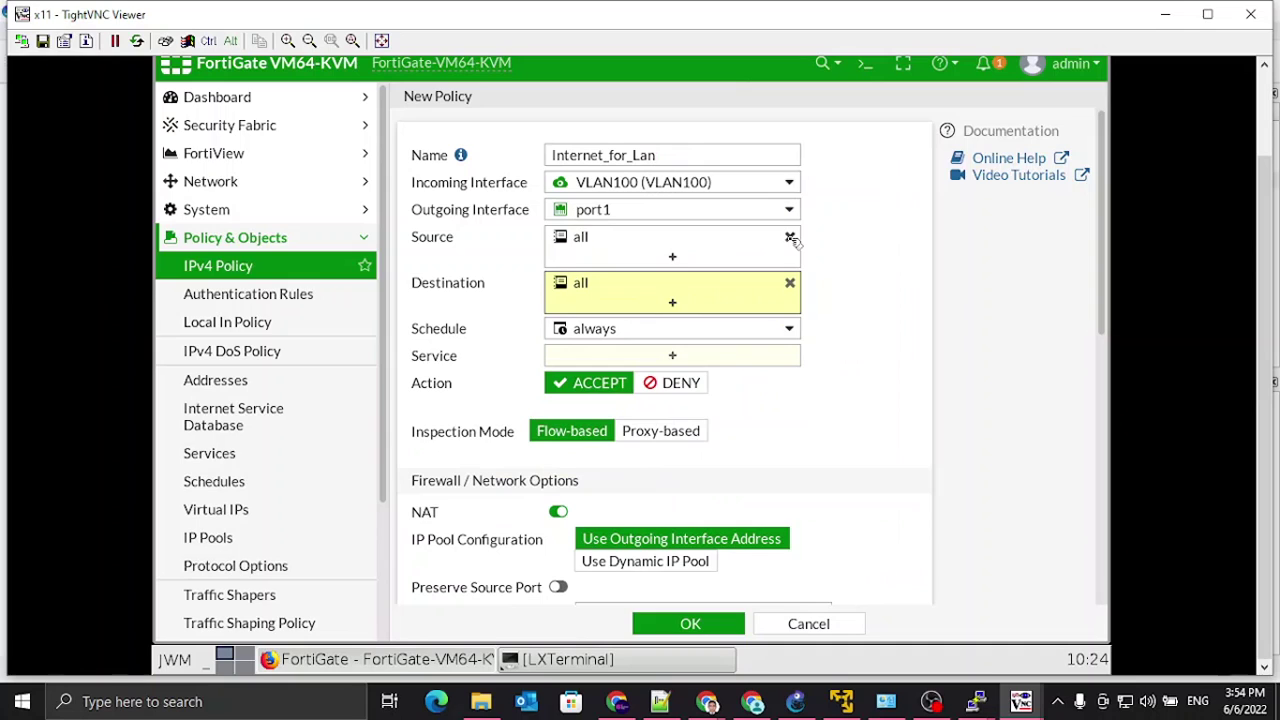
Step: Remove 'all' from the source and reopen its entries to create a new address
left_click(789, 238)
left_click(641, 241)
mouse_move(692, 246)
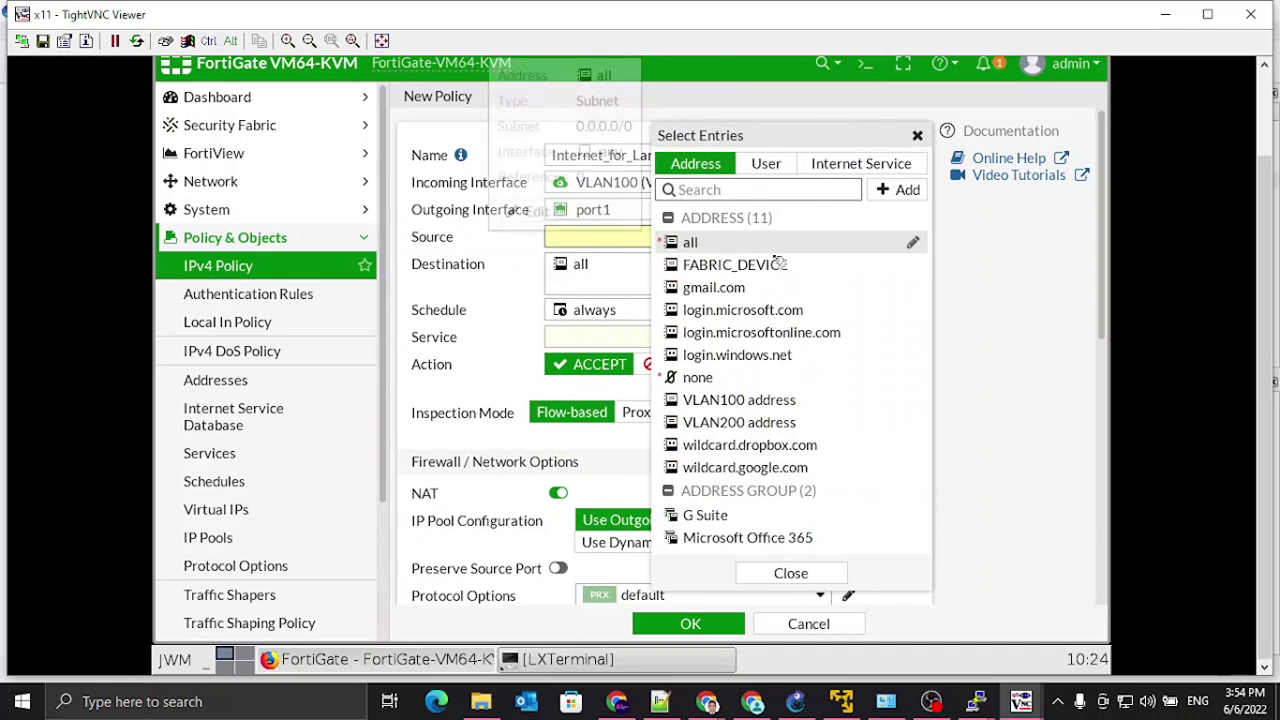
left_click(490, 243)
left_click(670, 233)
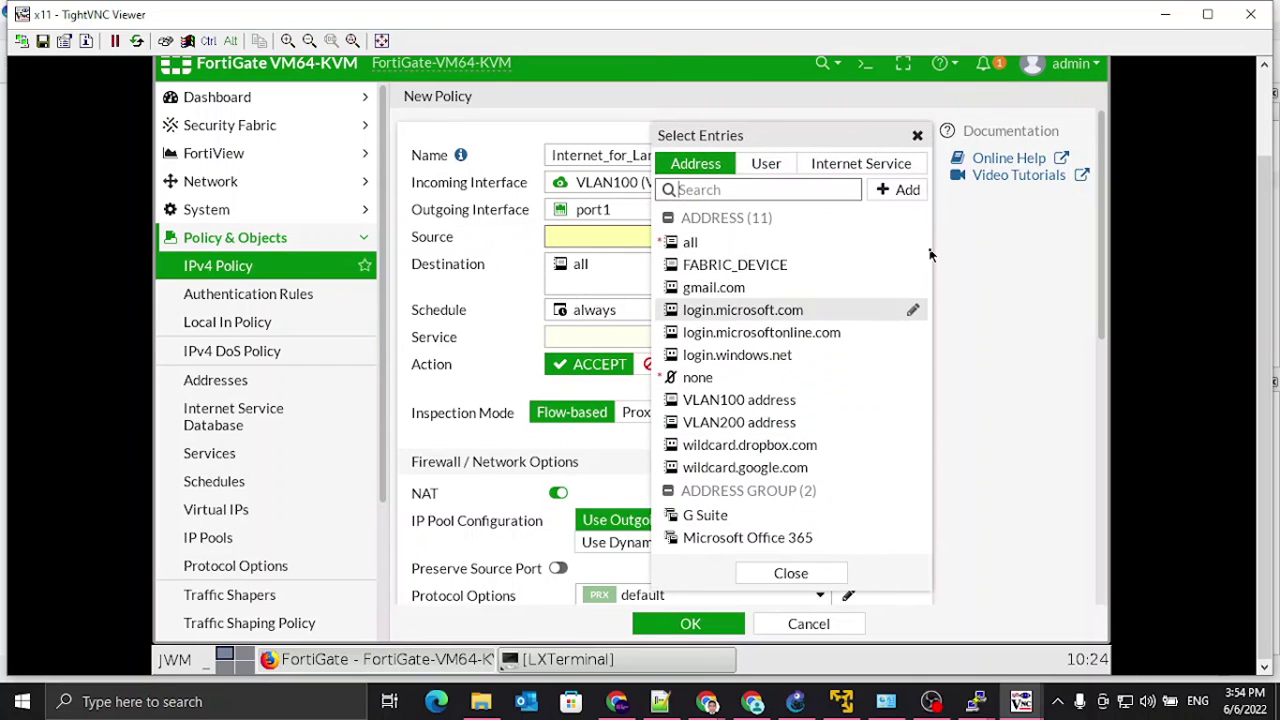
left_click(909, 192)
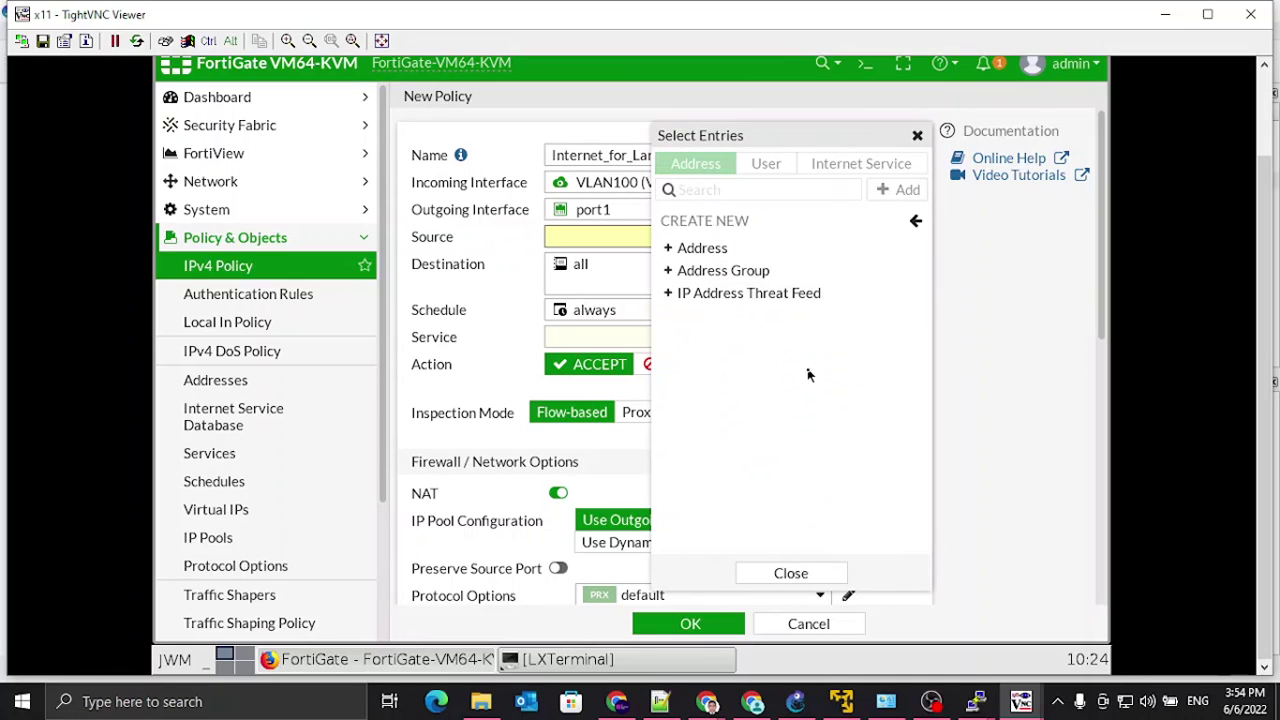
Step: Create subnet address vlan100 as 172.16.3.0/24 on VLAN100 with static route configuration on
left_click(710, 250)
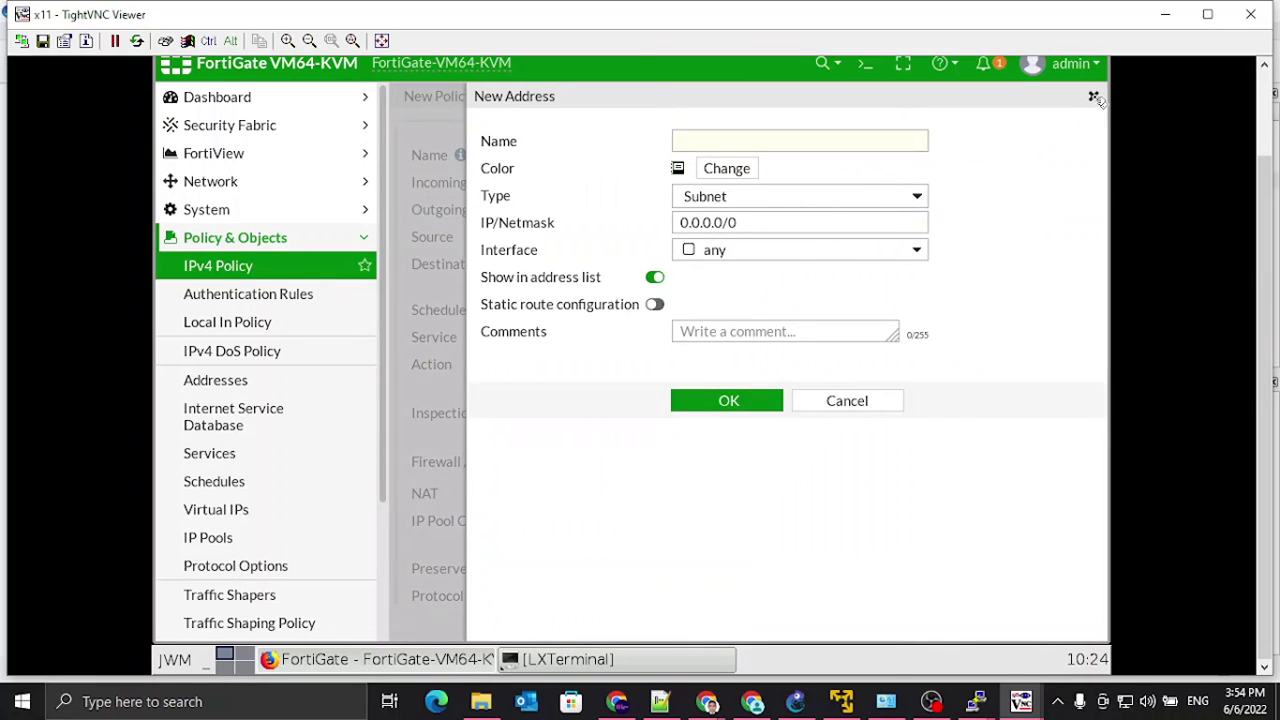
left_click(734, 139)
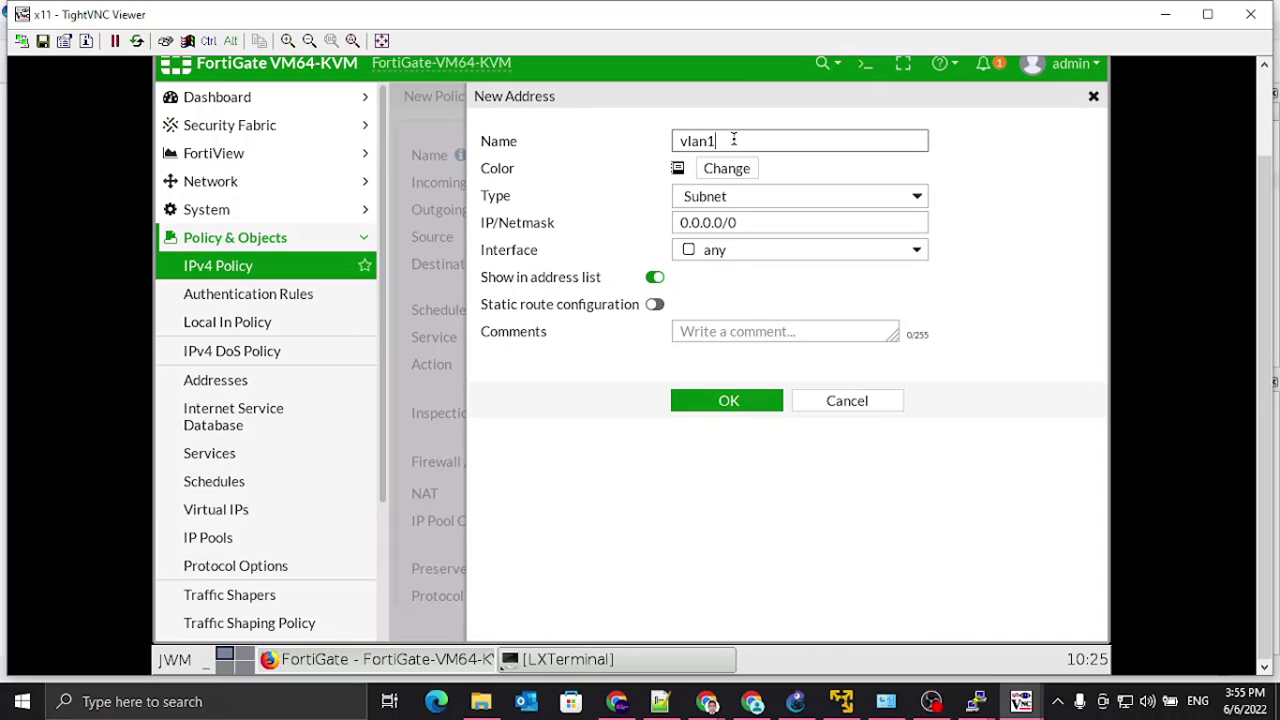
left_click(915, 197)
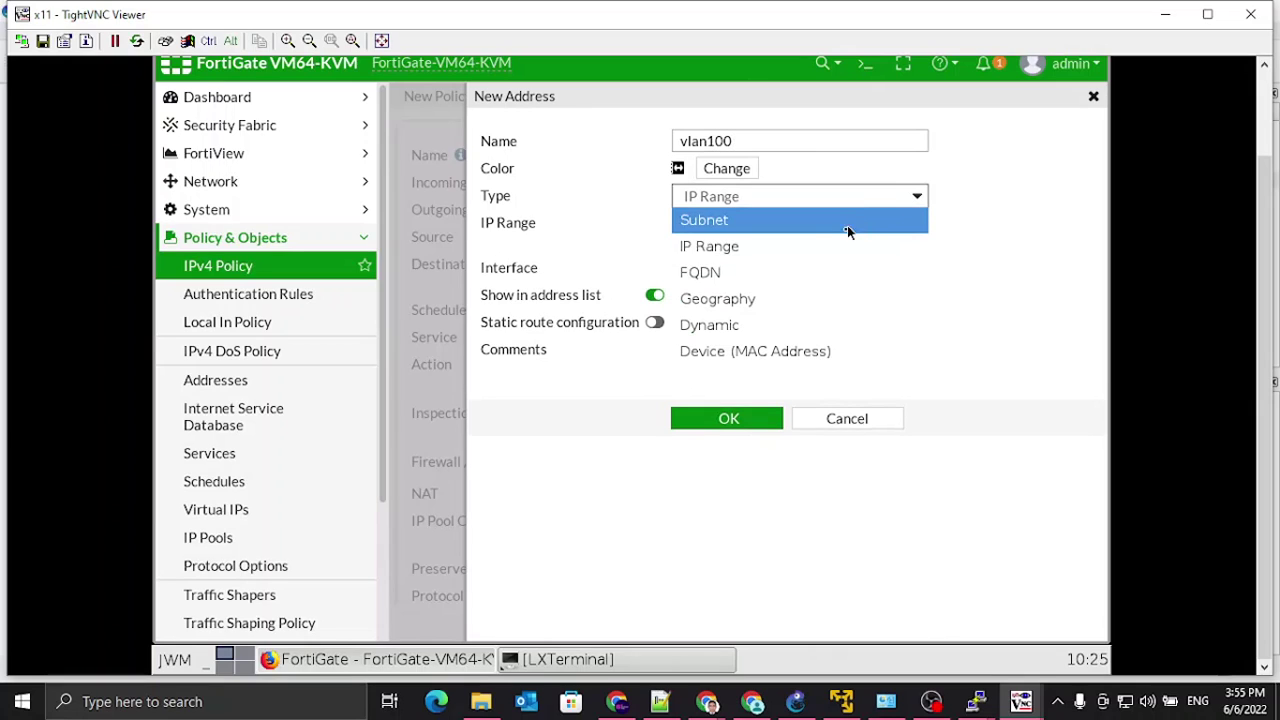
left_click(777, 220)
left_click_drag(769, 223, 590, 223)
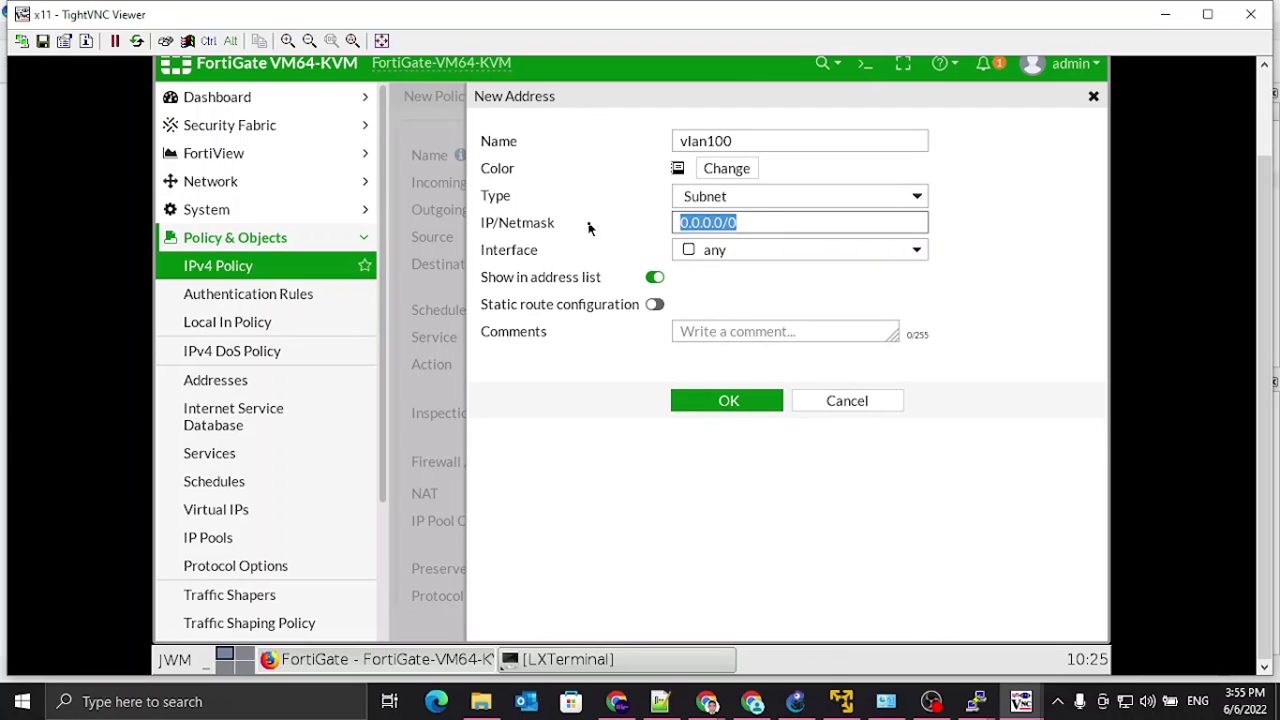
type("172.16.3.0")
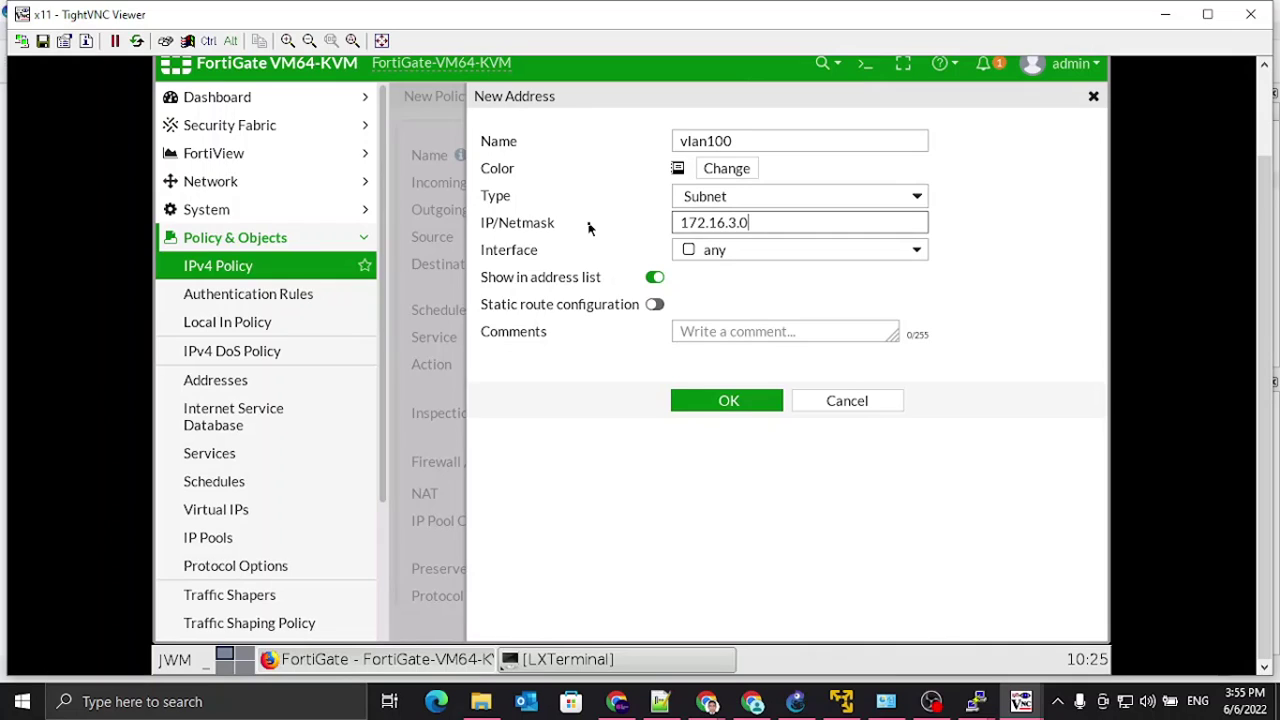
type("/24")
left_click(921, 258)
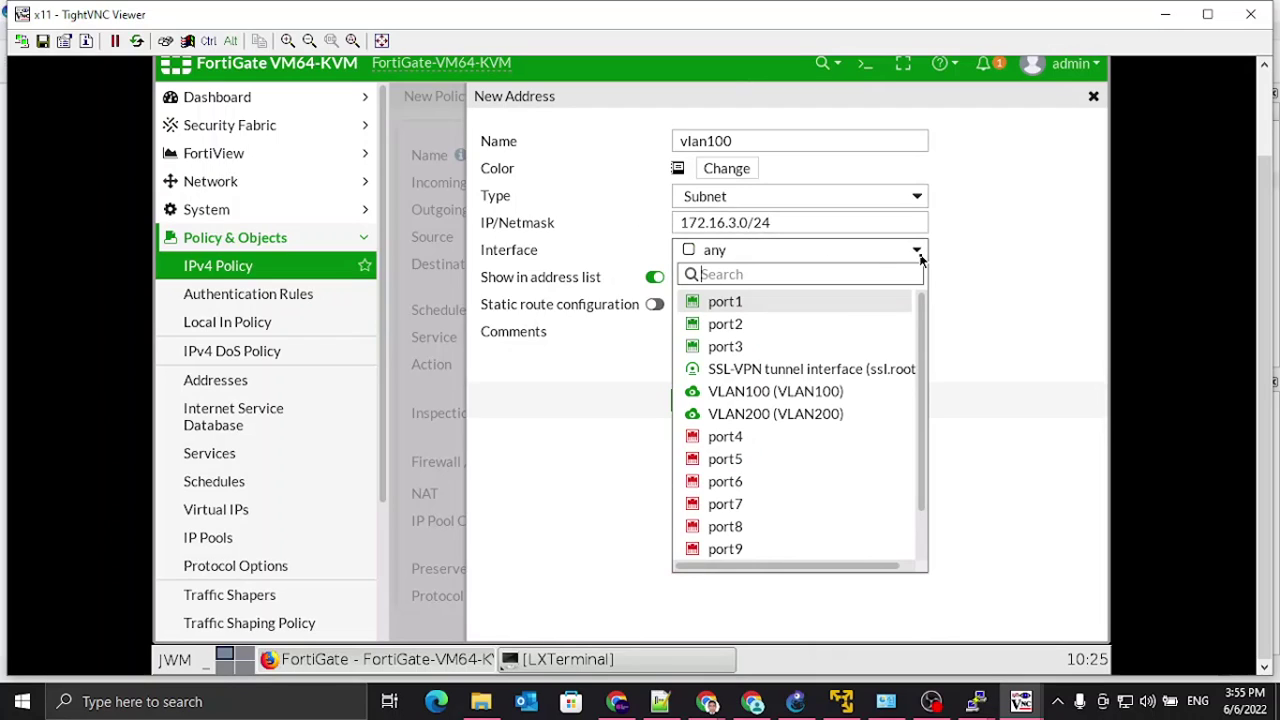
left_click(800, 402)
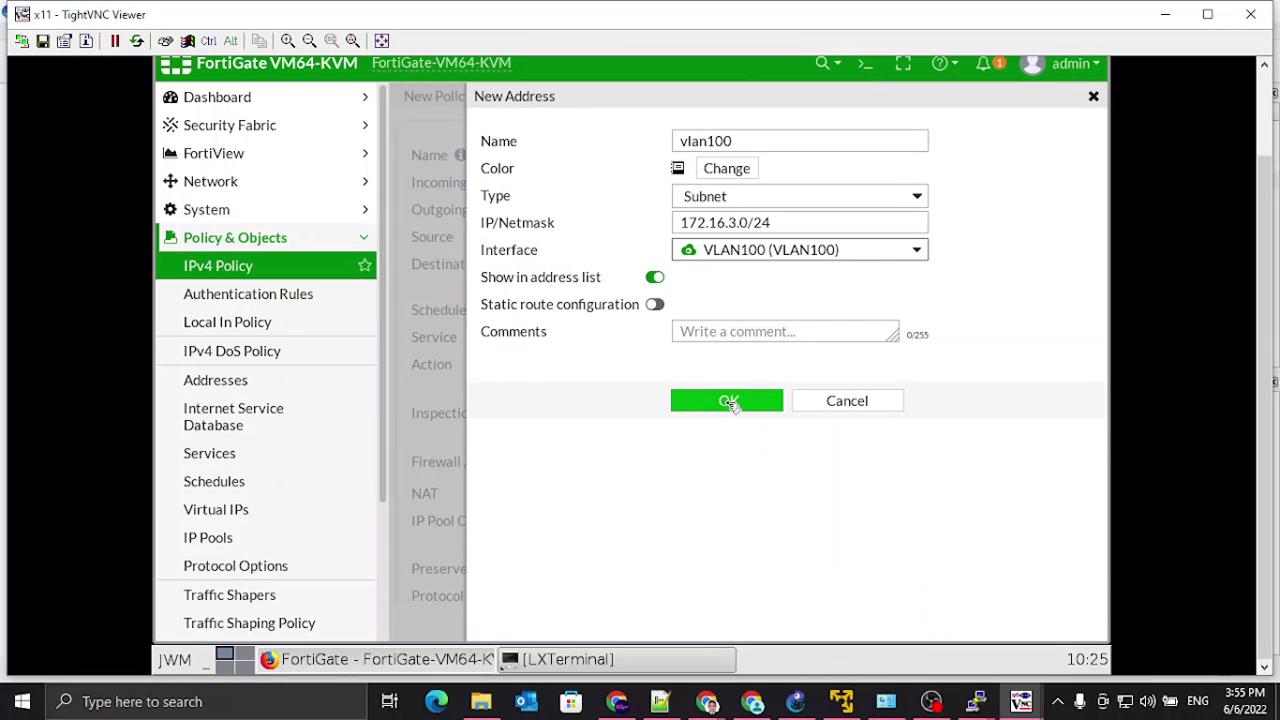
left_click(660, 305)
left_click(731, 400)
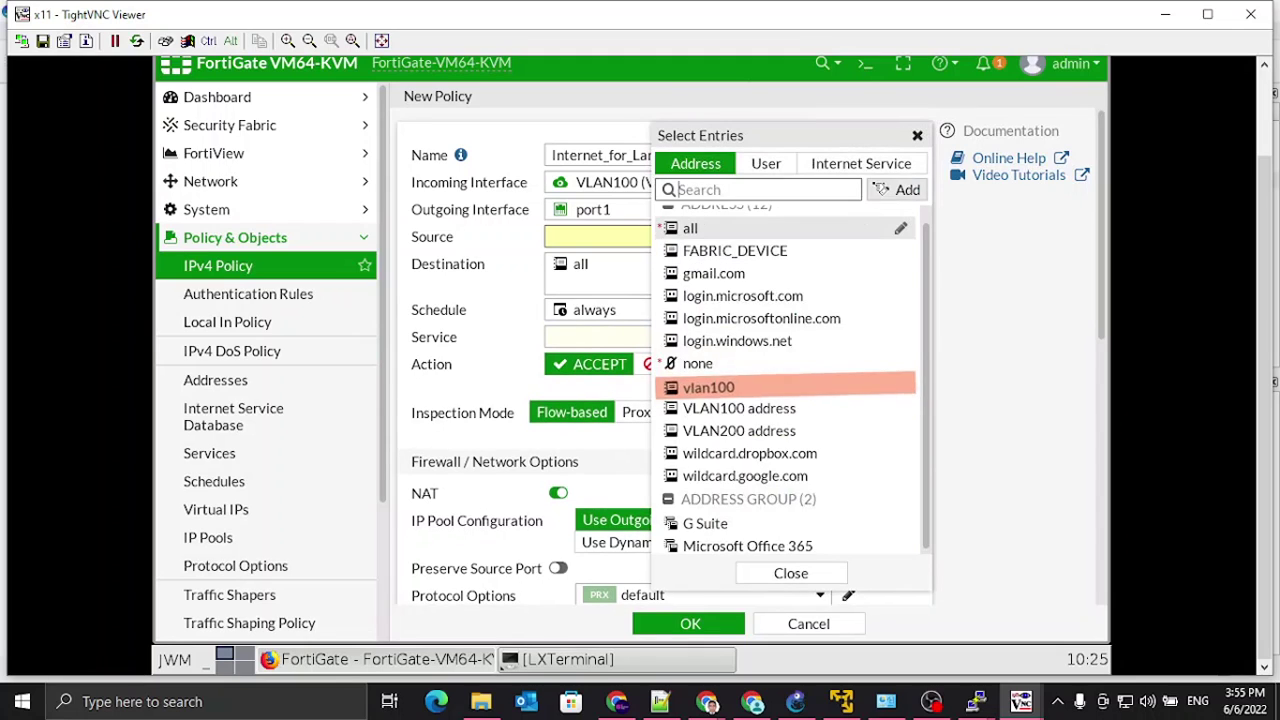
Step: Start a new address object named vlan200, keeping Subnet as its type
left_click(894, 190)
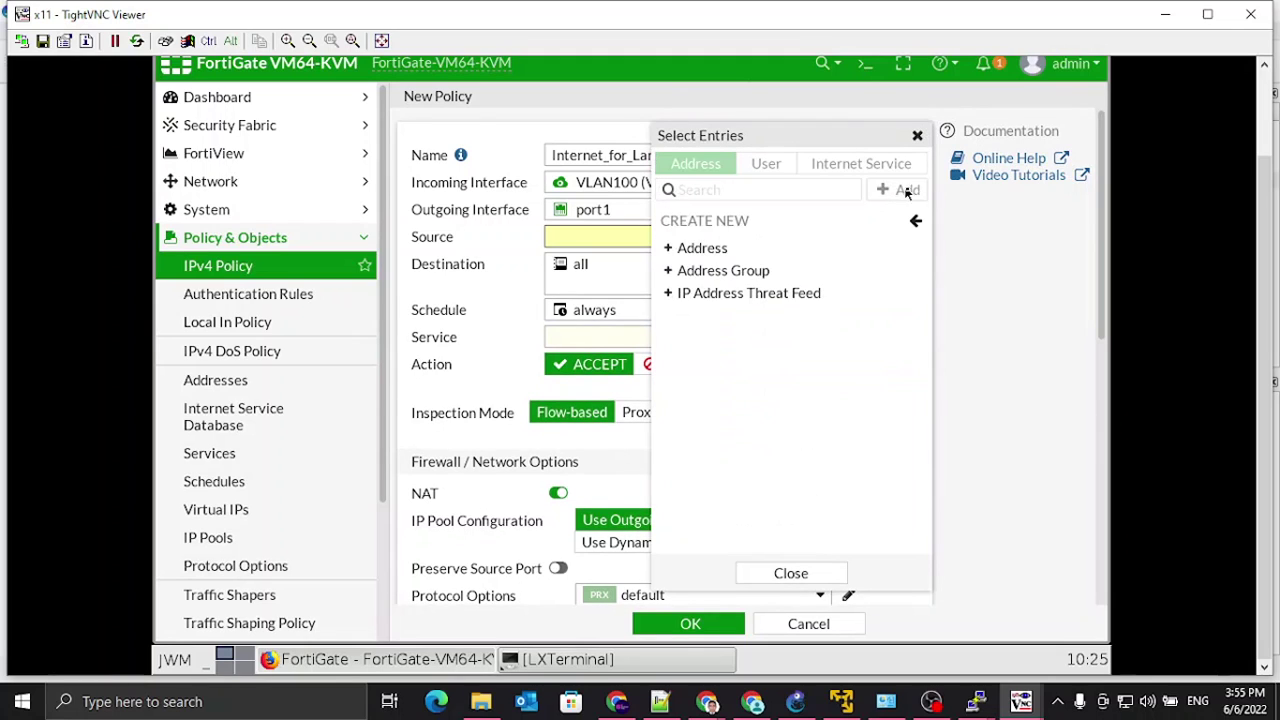
left_click(690, 250)
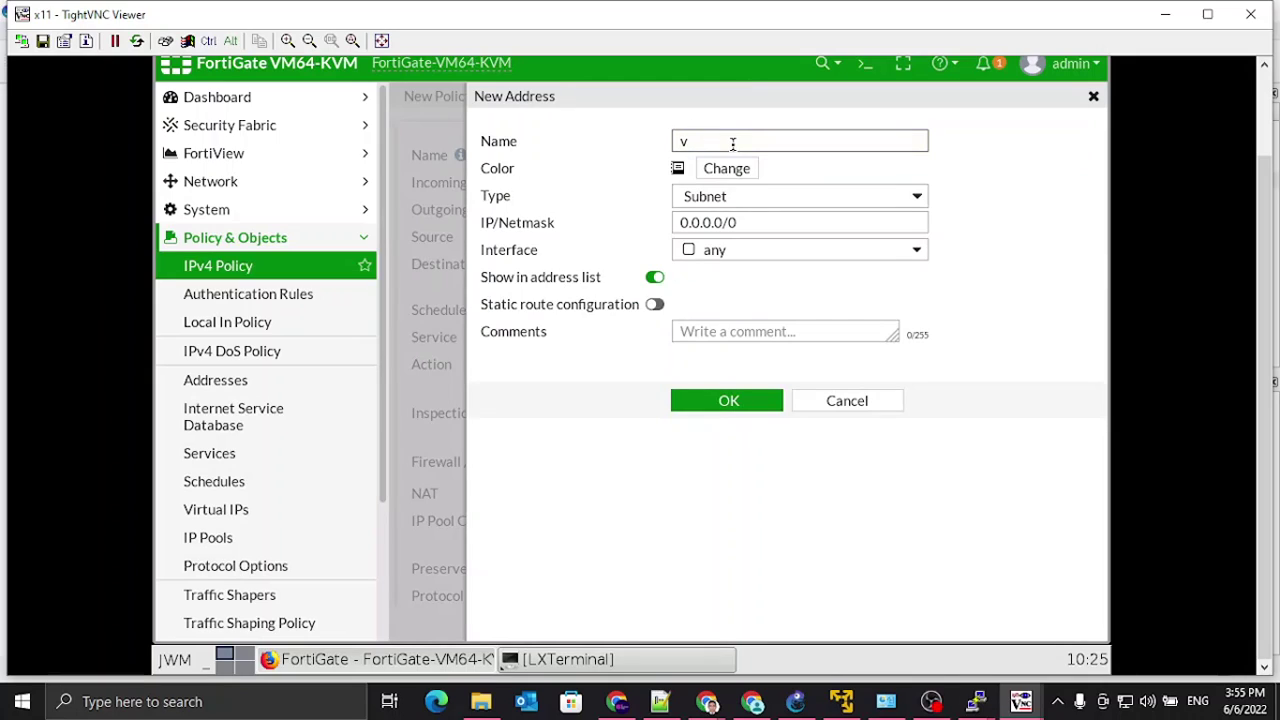
type("vla2")
key("BackSpace")
type("n200")
left_click(916, 197)
left_click(916, 197)
Step: Set subnet 10.12.13.0/24 on interface VLAN200, enable static route configuration, and save it
left_click(840, 223)
type("10.13.")
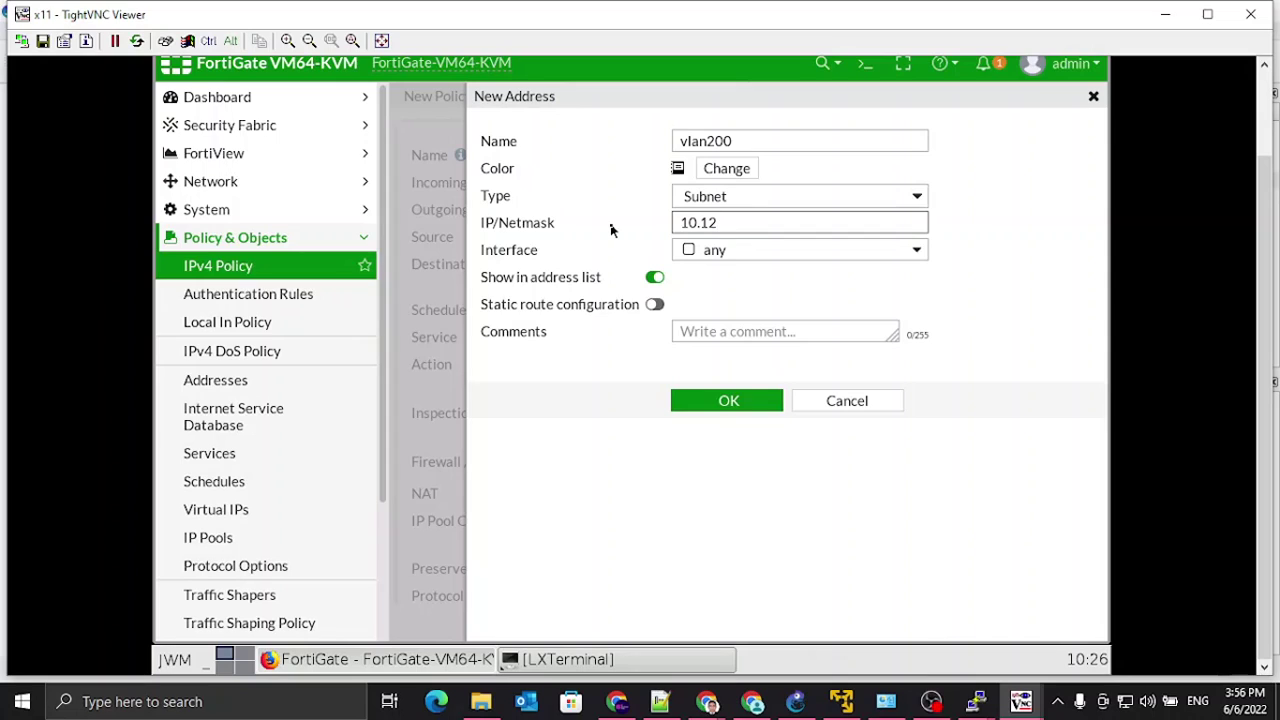
type("3.0/24")
left_click(916, 251)
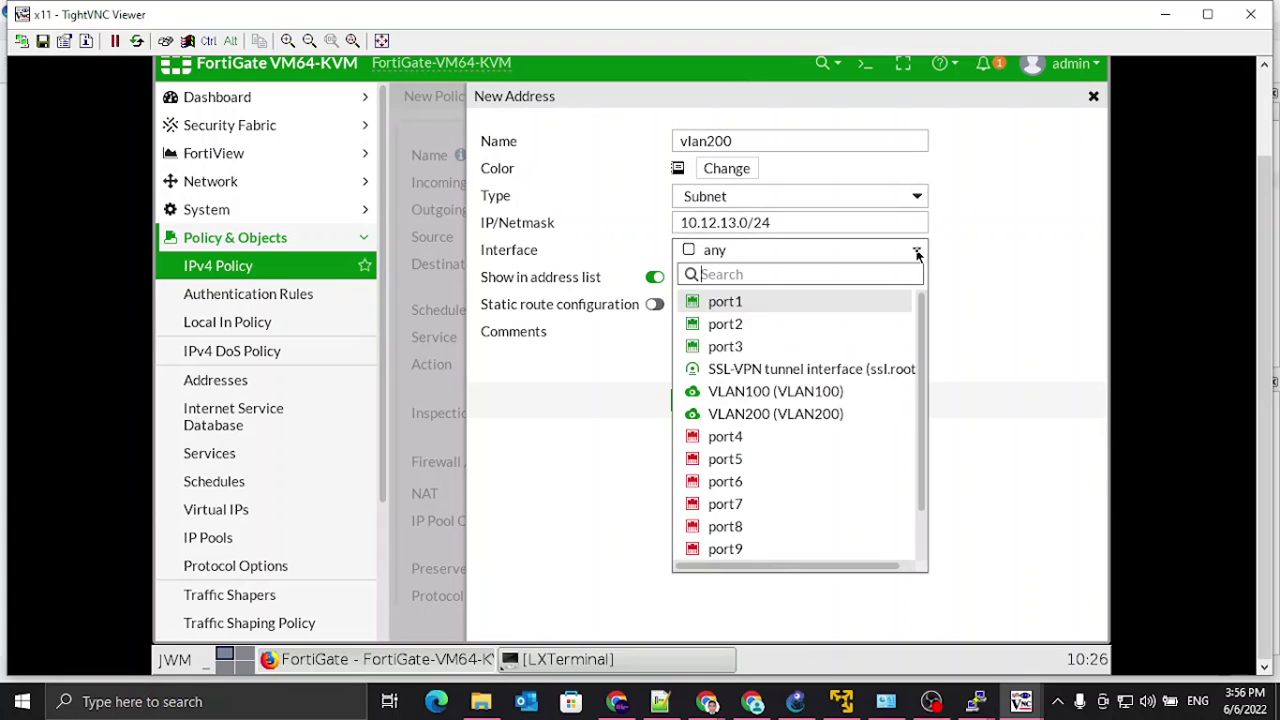
left_click(766, 414)
left_click(655, 305)
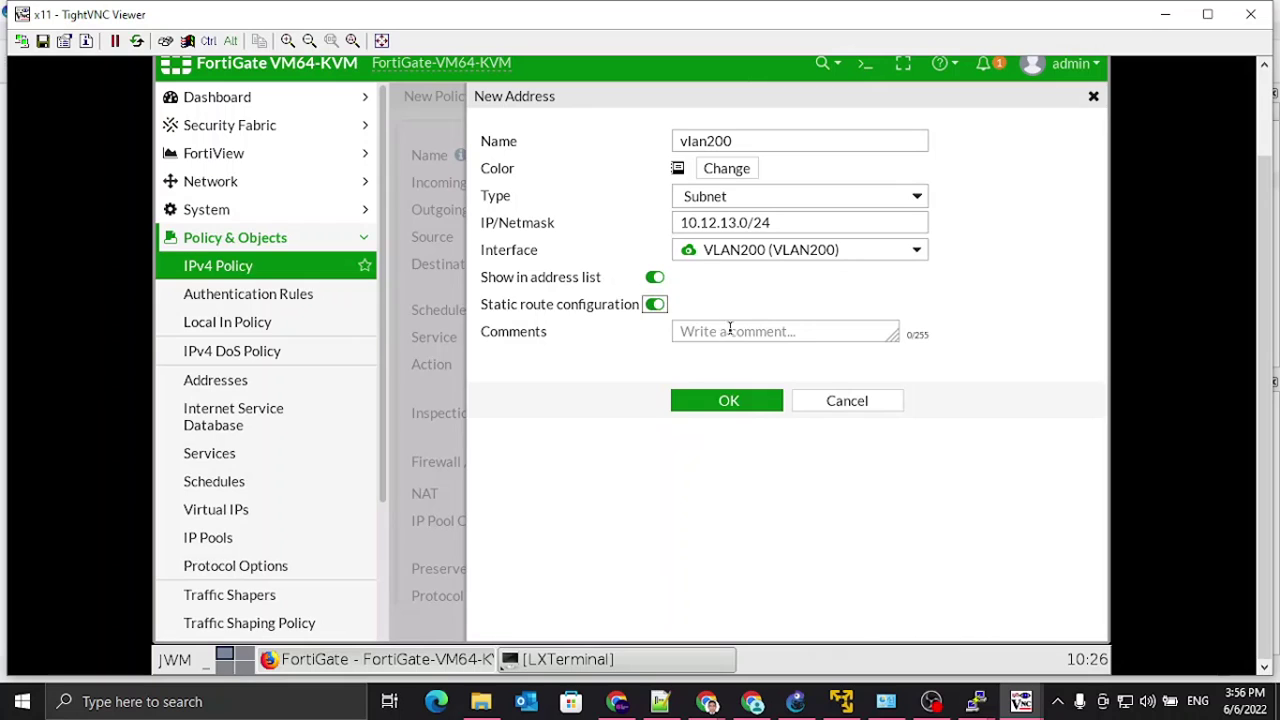
left_click(727, 402)
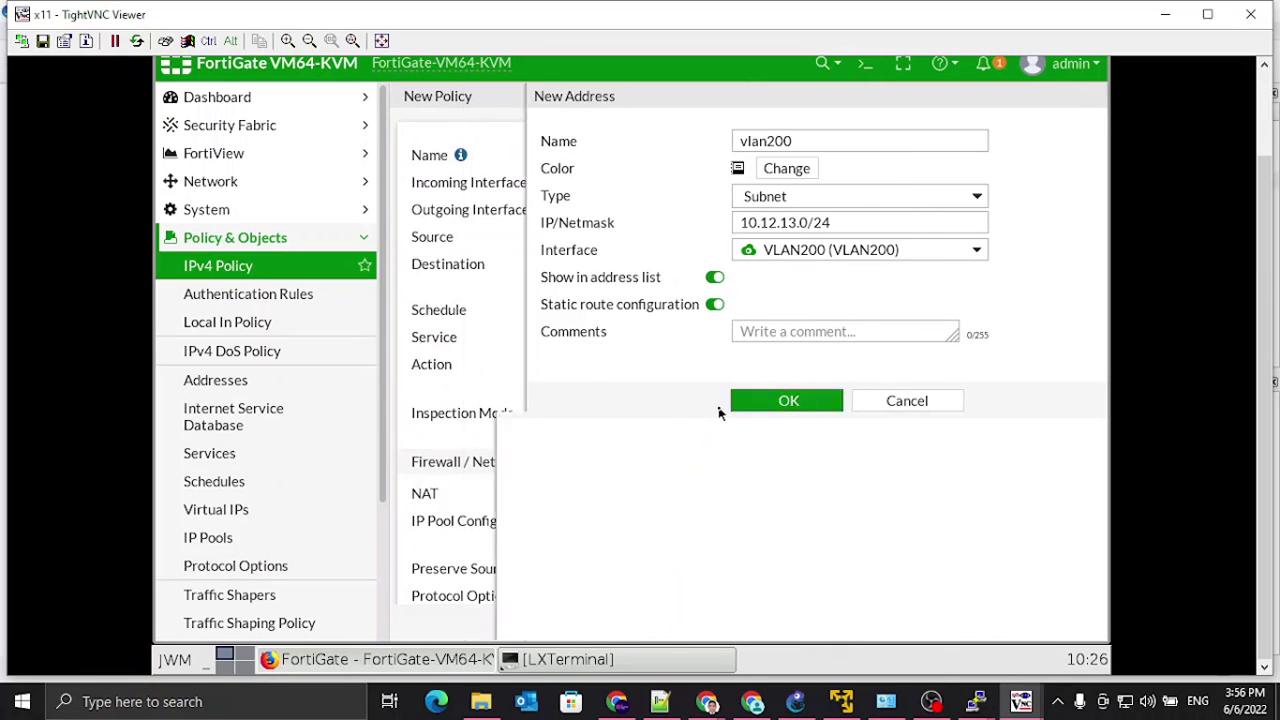
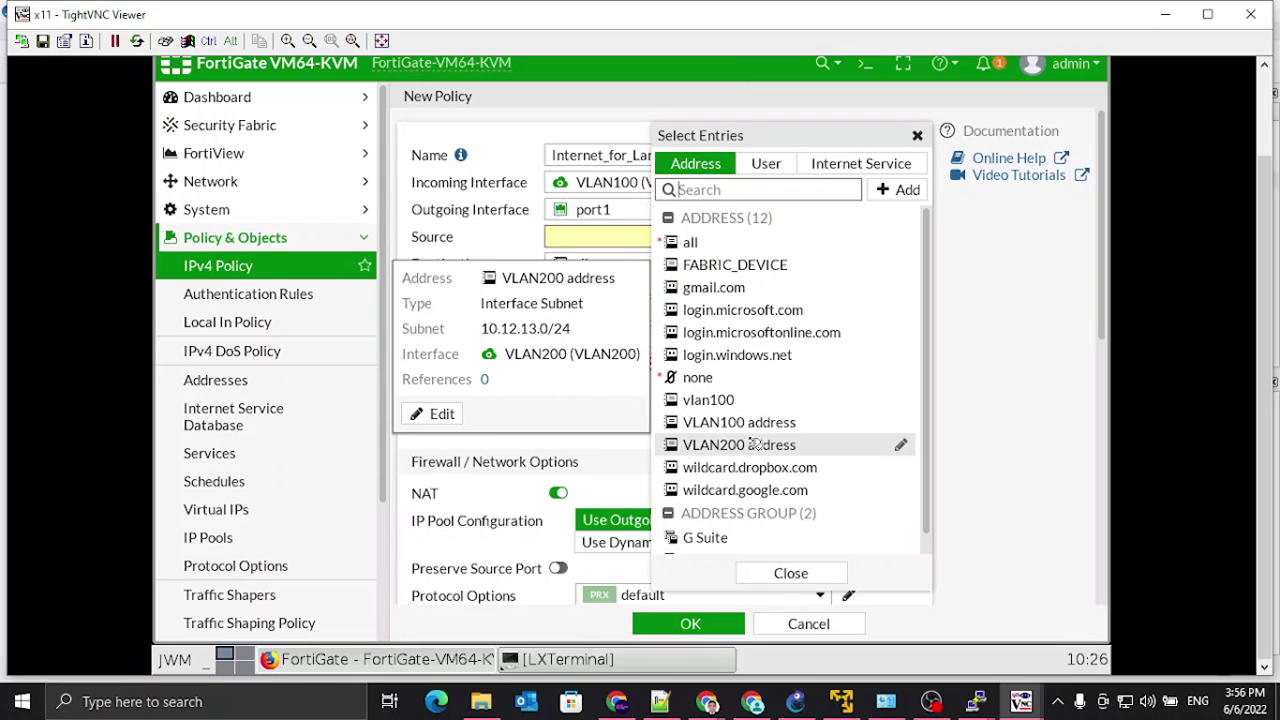
Step: Set the policy's source to the VLAN100 address and its service to ALL
left_click(797, 574)
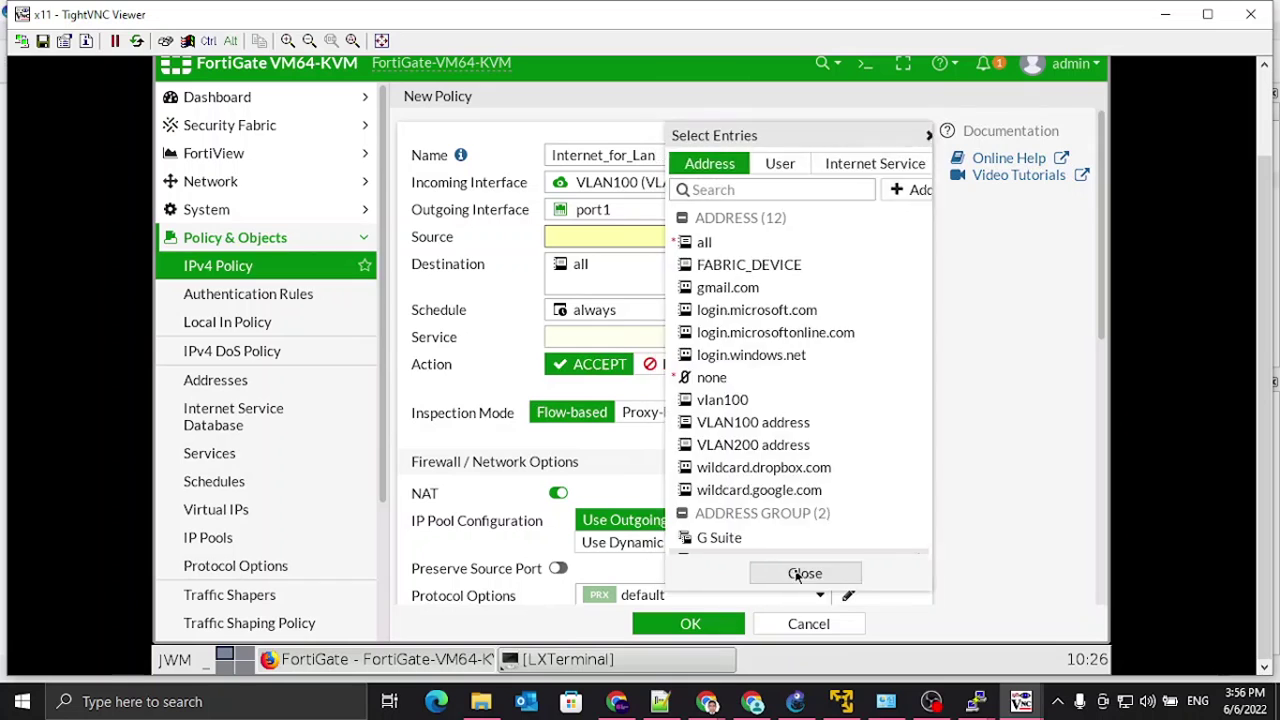
left_click(669, 238)
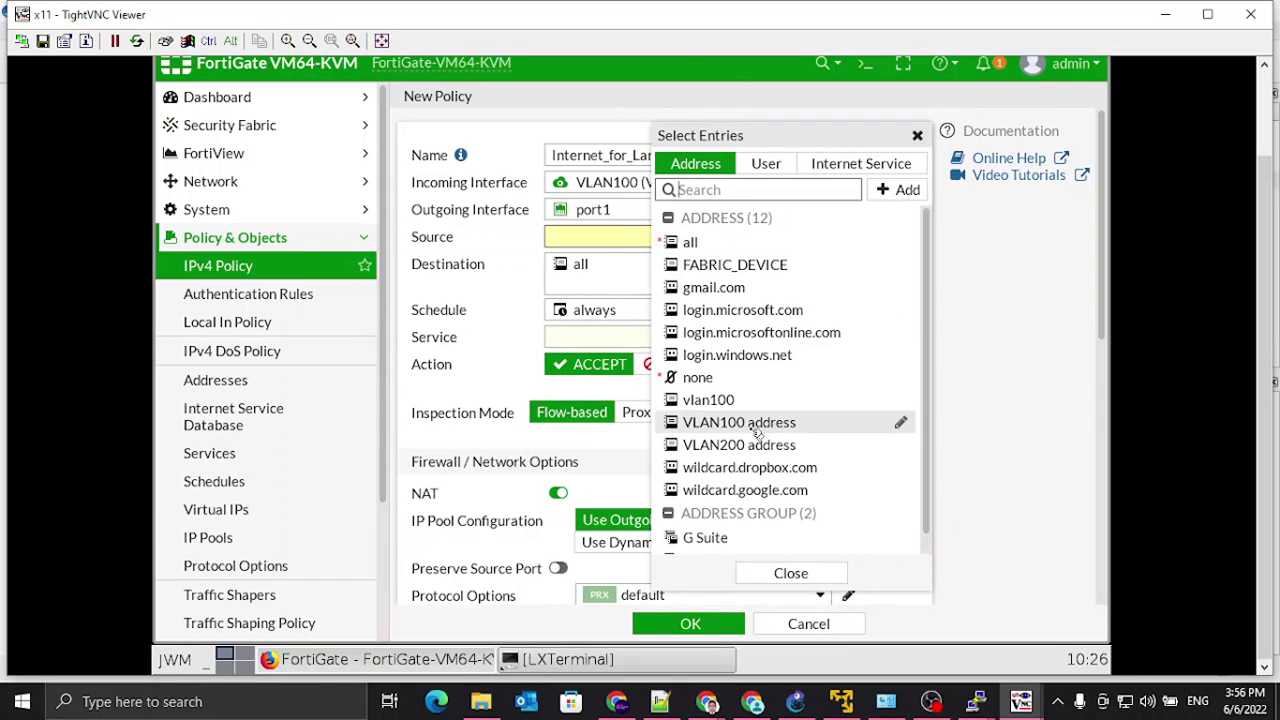
left_click(757, 424)
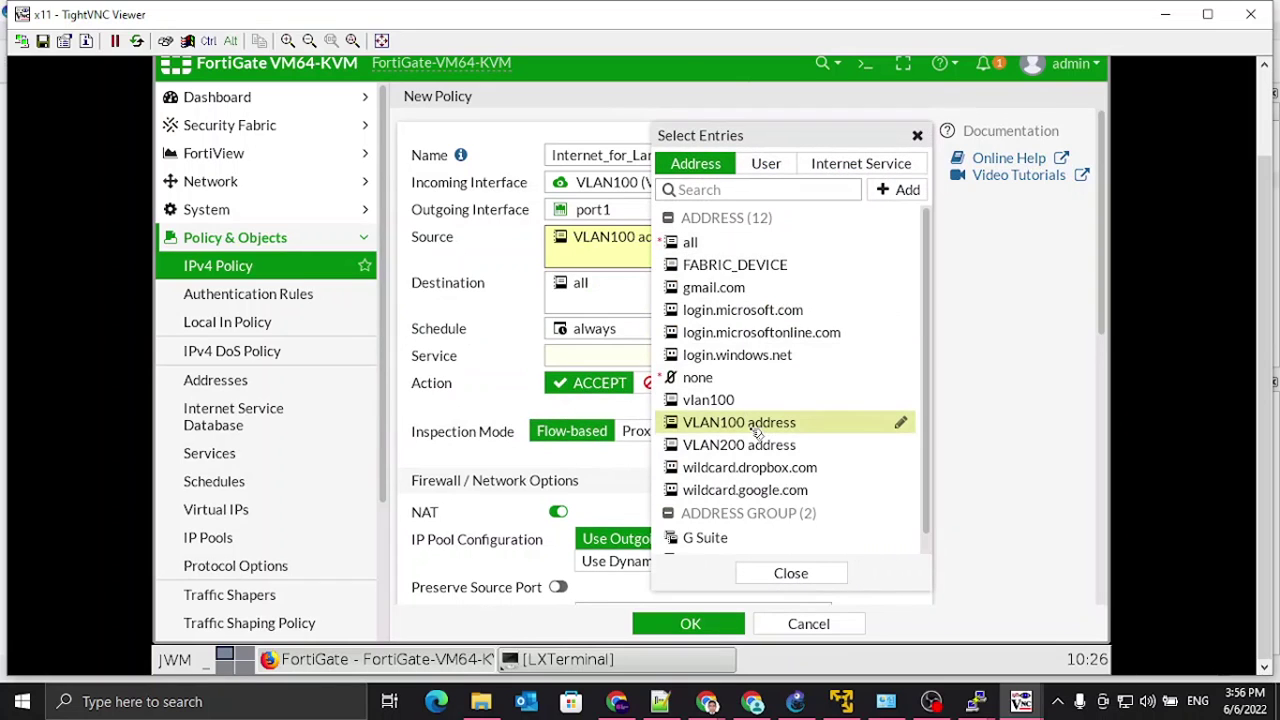
left_click(790, 574)
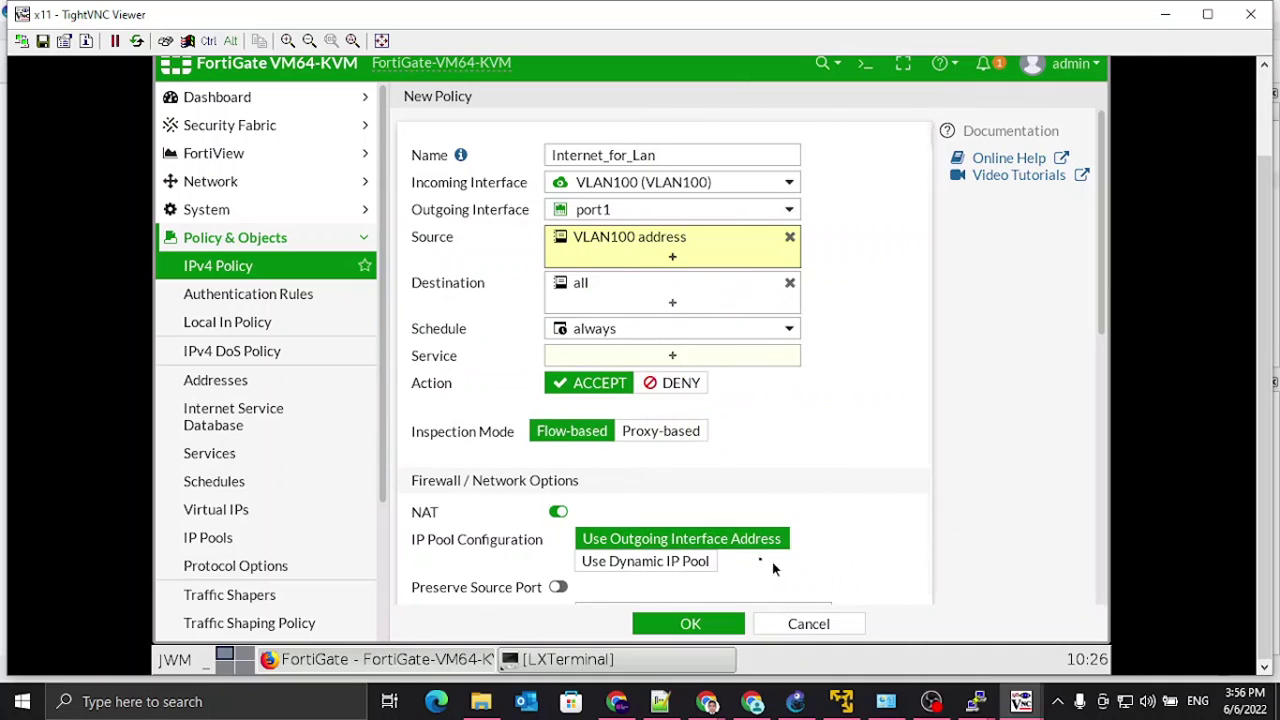
left_click(669, 357)
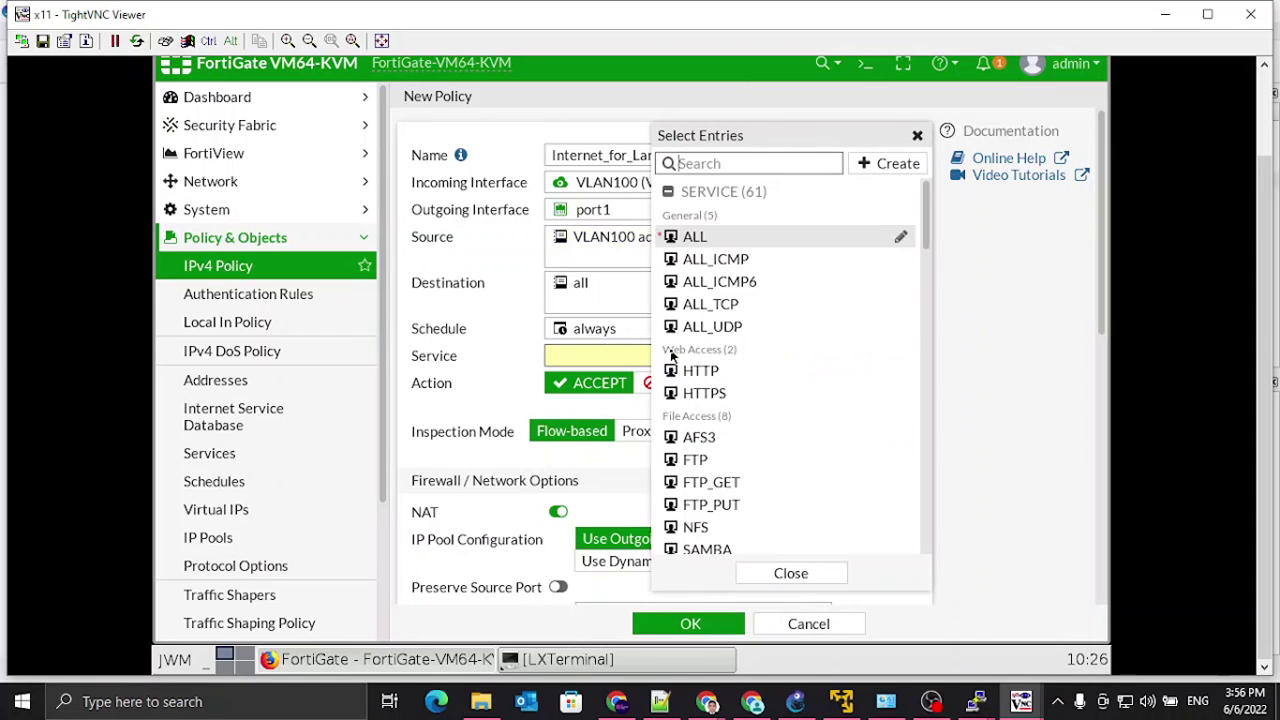
left_click(707, 241)
left_click(991, 516)
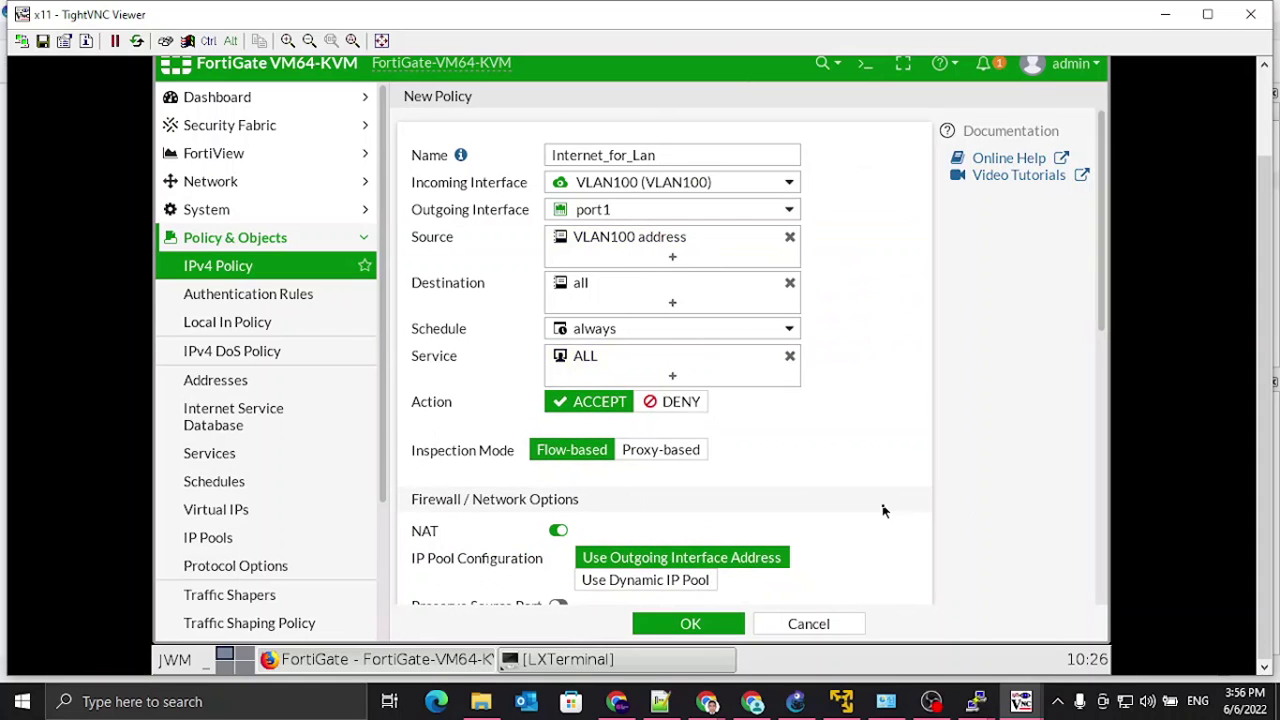
Step: Log all sessions for allowed traffic and save the Internet_for_Lan policy
scroll(872, 507, "down", 2)
scroll(716, 568, "down", 3)
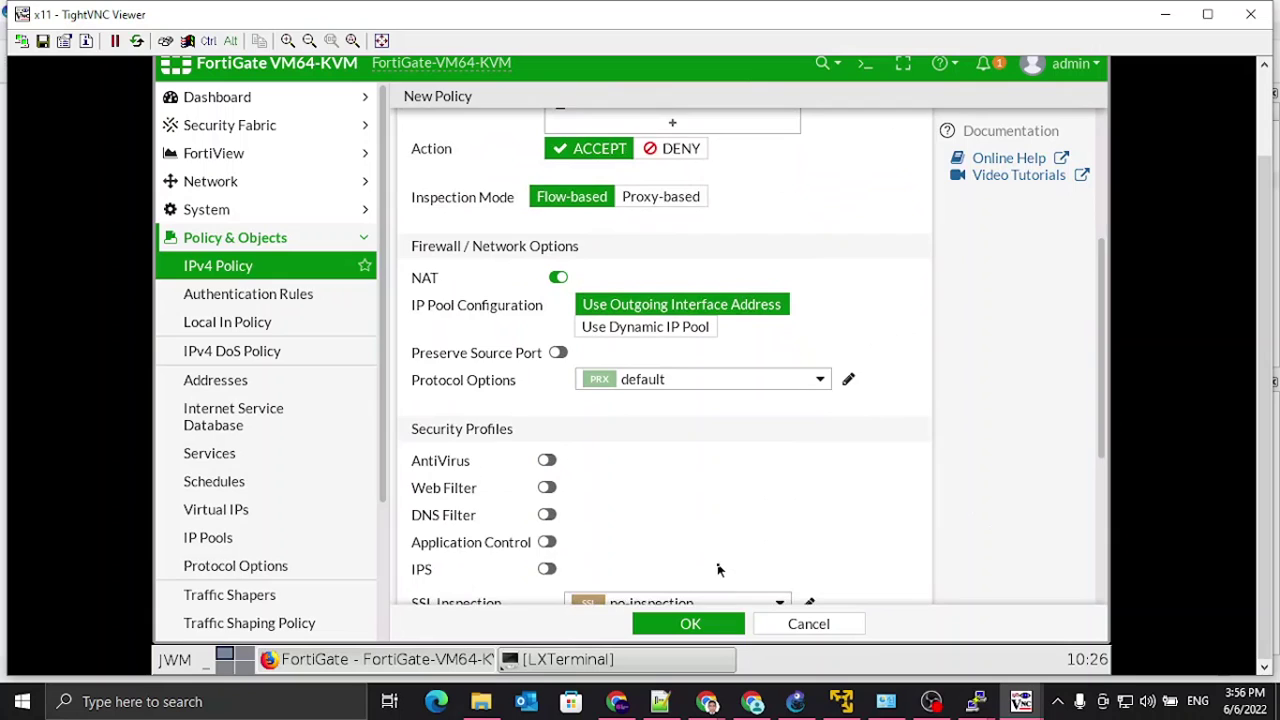
left_click(830, 583)
scroll(857, 526, "down", 3)
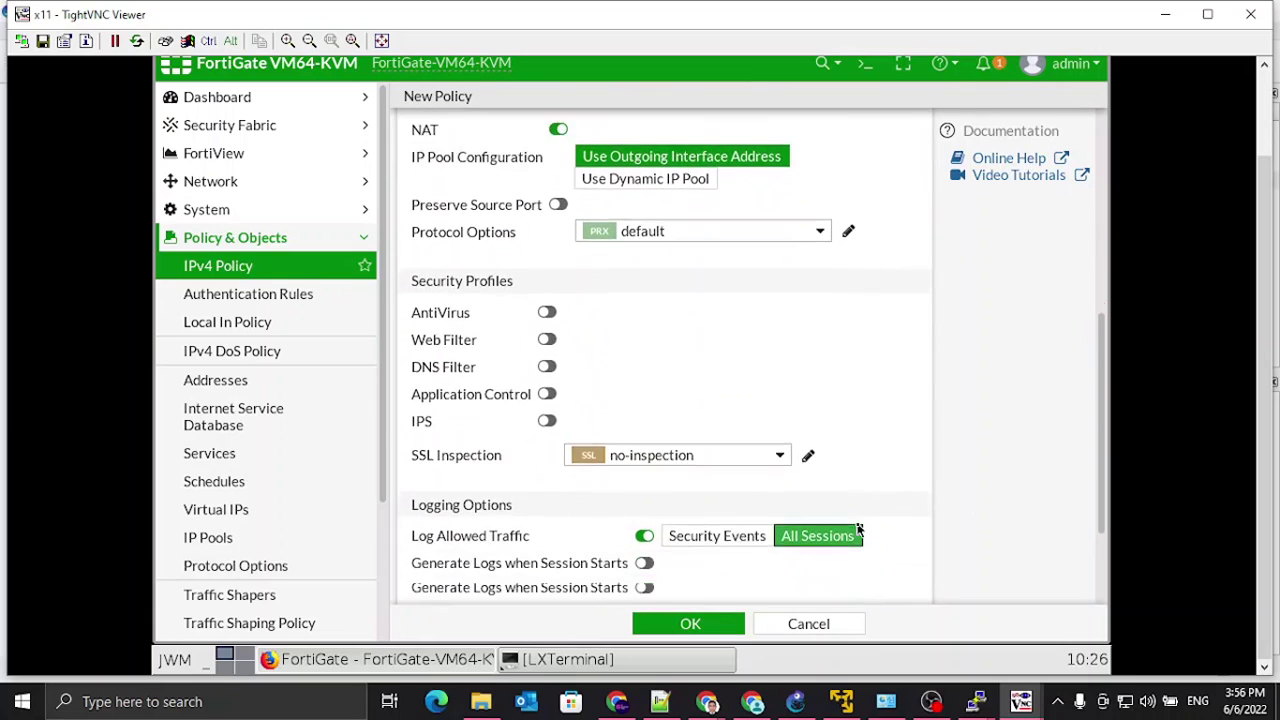
left_click(692, 624)
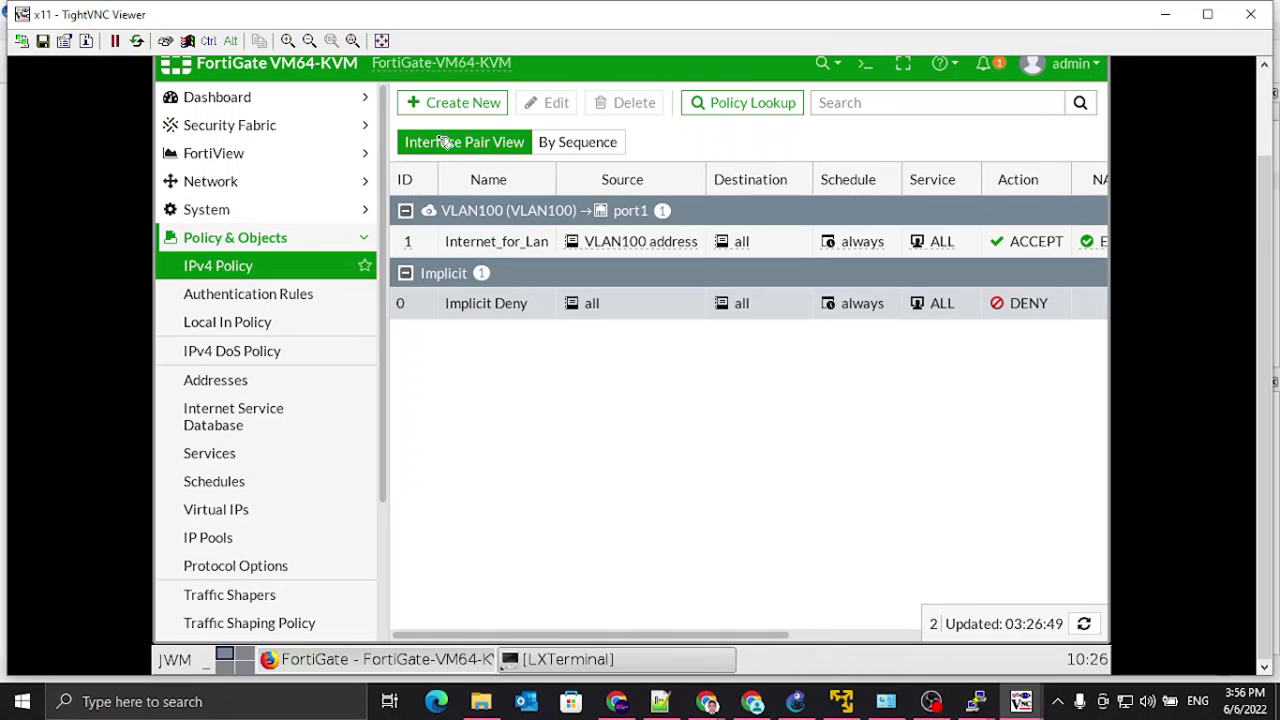
Step: Start a new policy named Internet_for_vlan200, from VLAN200 out to port1
left_click(452, 102)
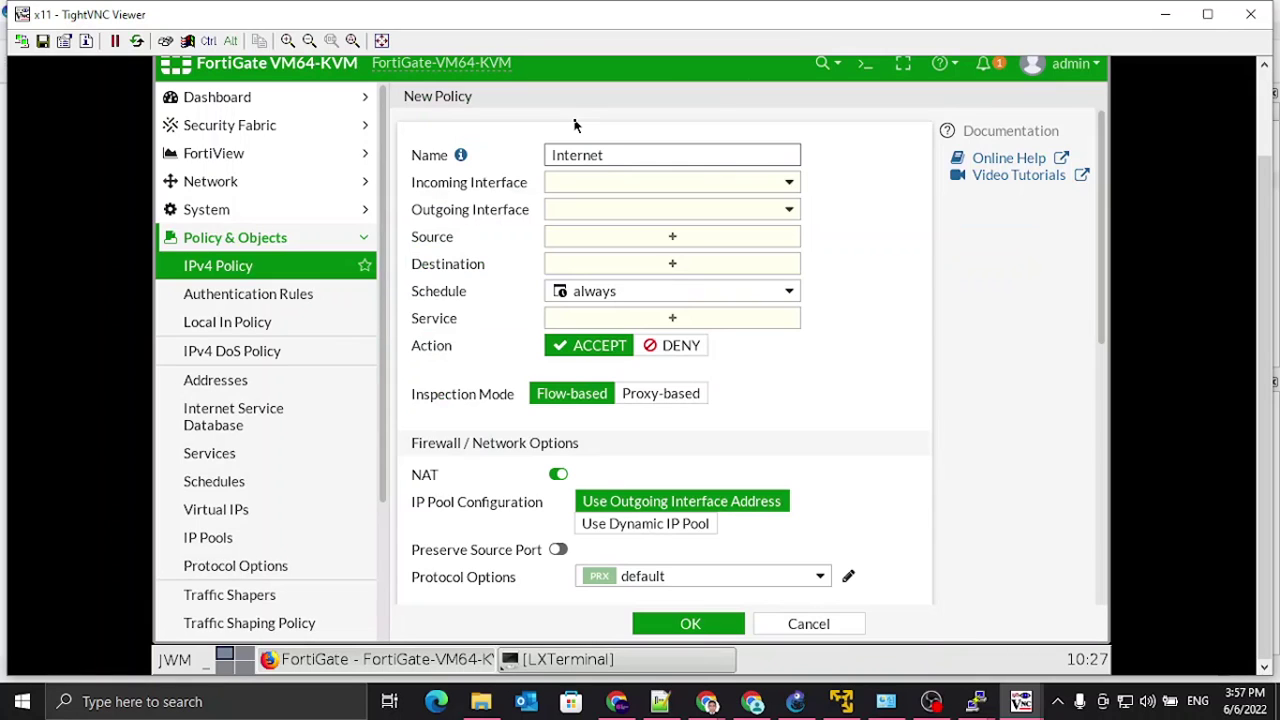
type("Internet_for_vlan200")
left_click(789, 182)
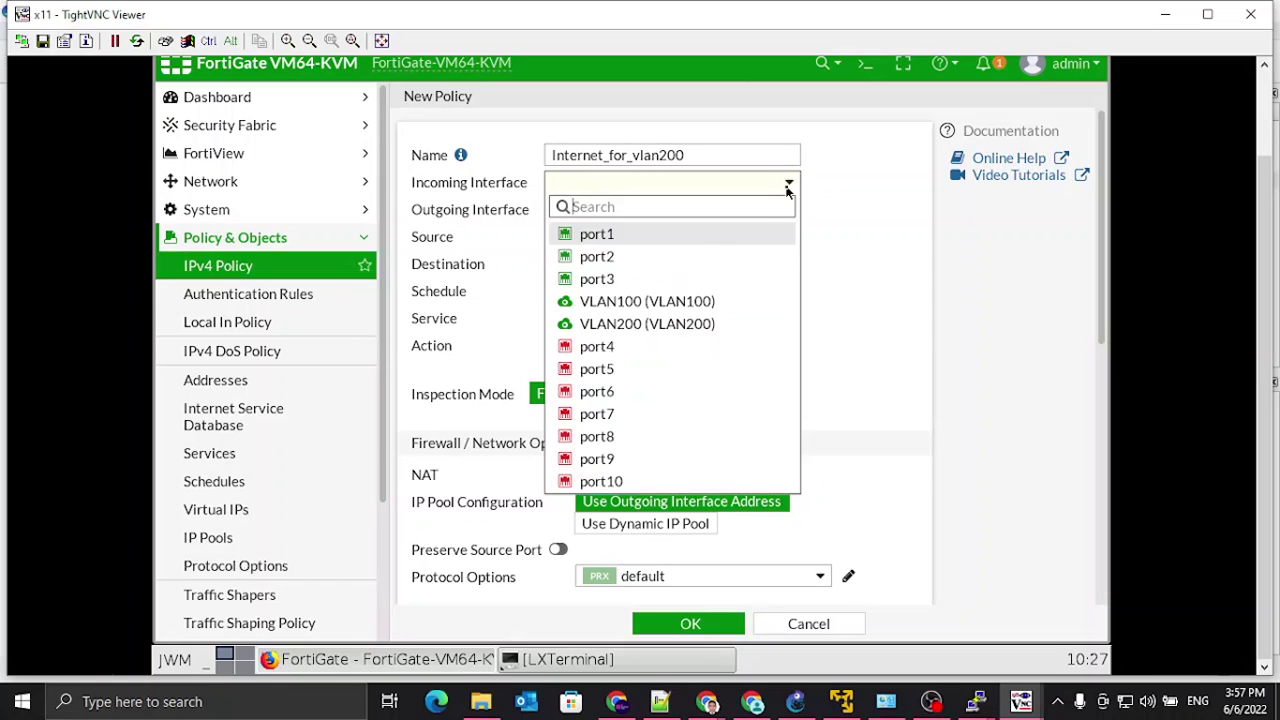
left_click(656, 326)
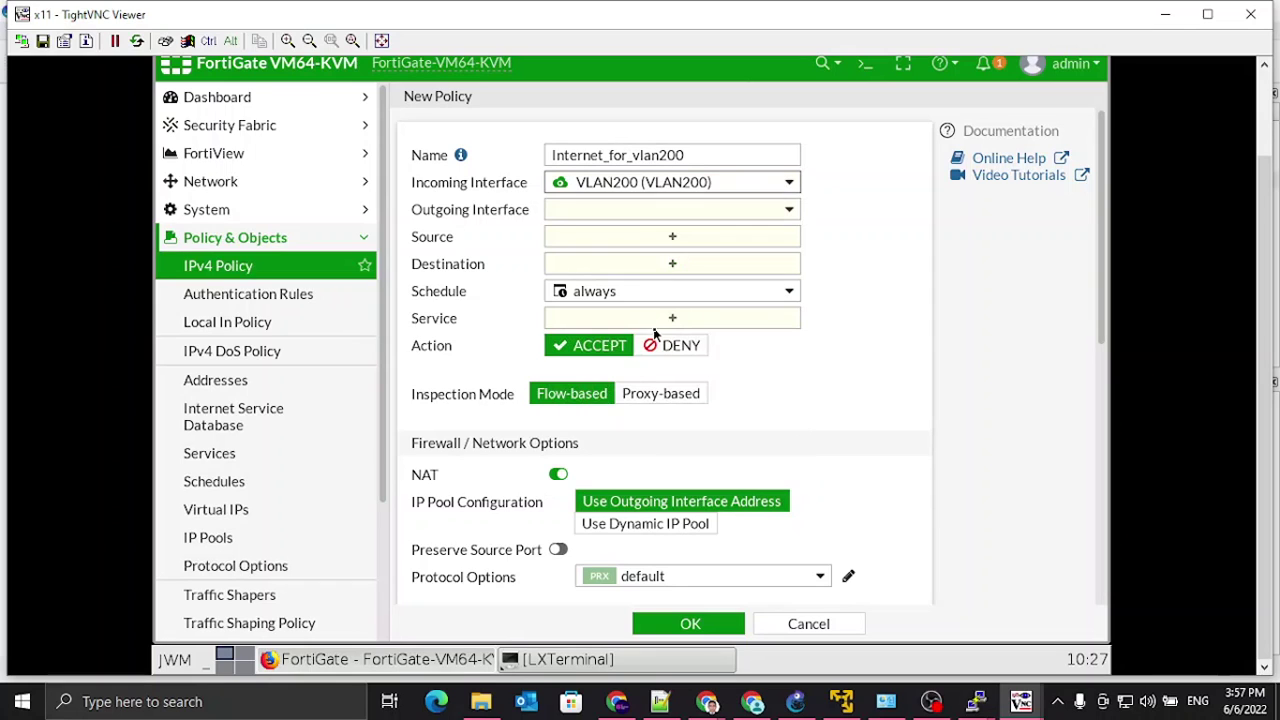
left_click(789, 212)
left_click(624, 265)
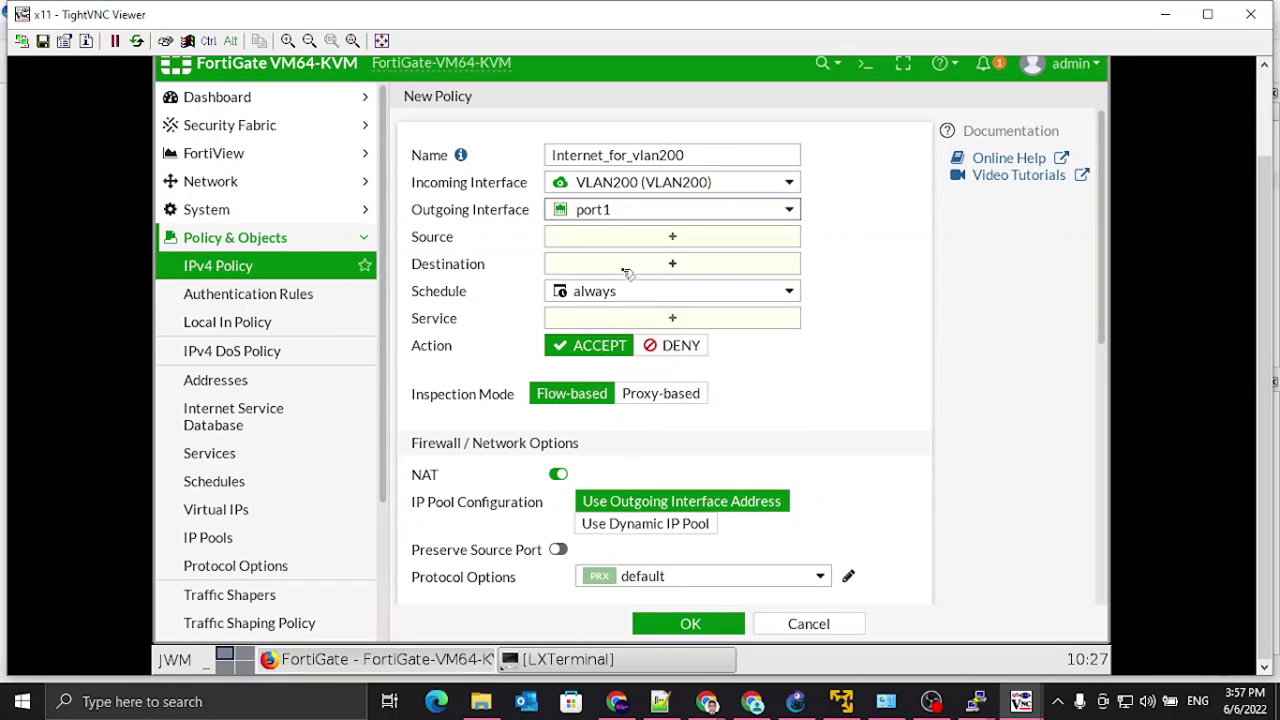
Step: Set the source to the VLAN200 address and the destination to all
left_click(674, 238)
scroll(760, 400, "down", 1)
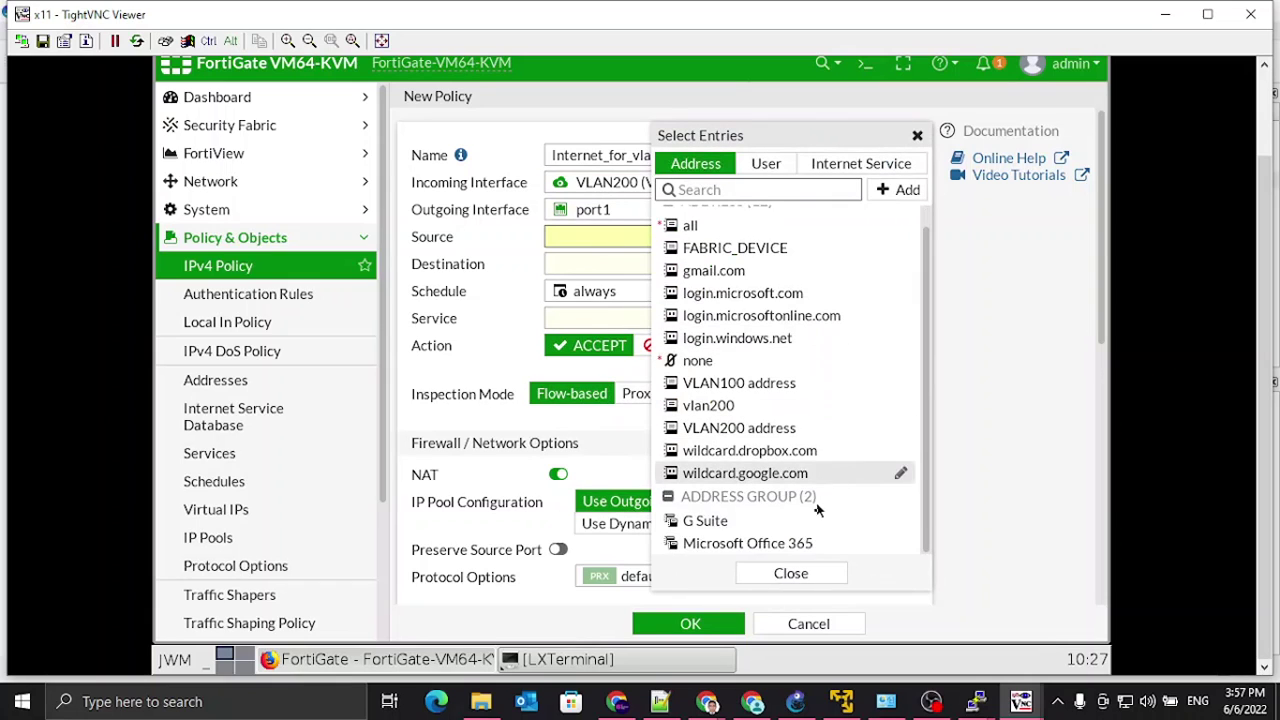
left_click(735, 428)
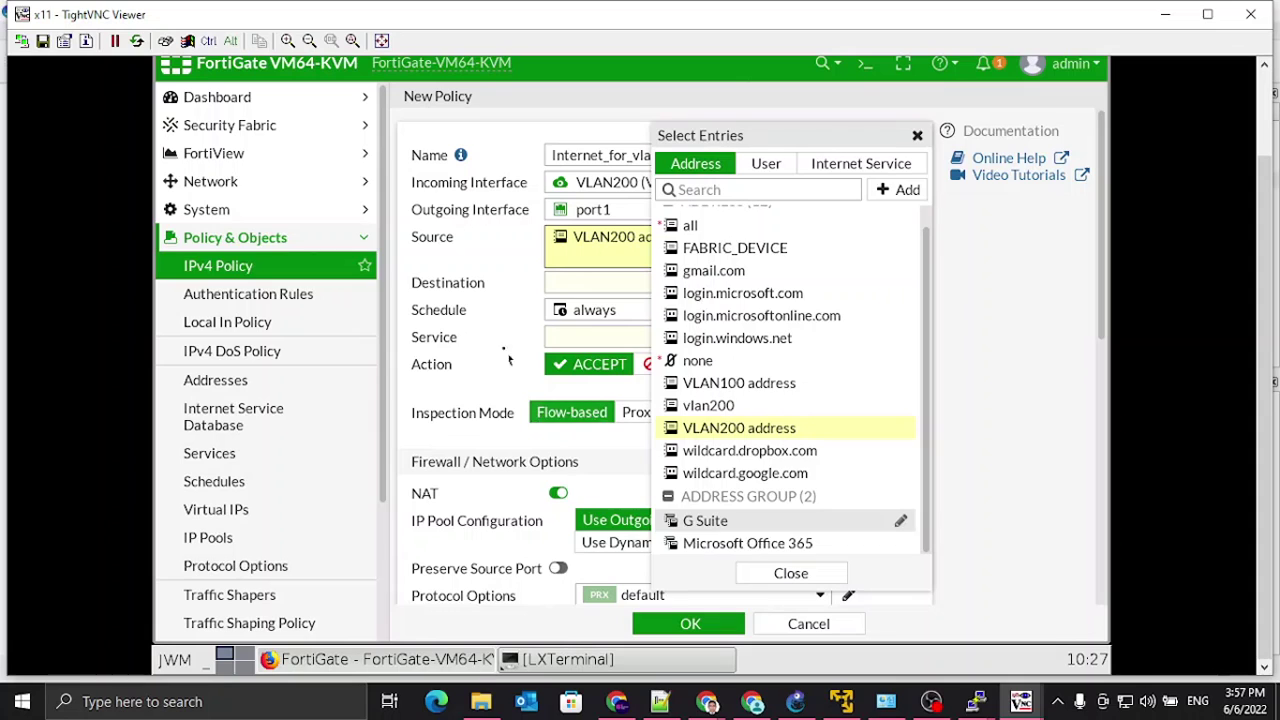
left_click(840, 580)
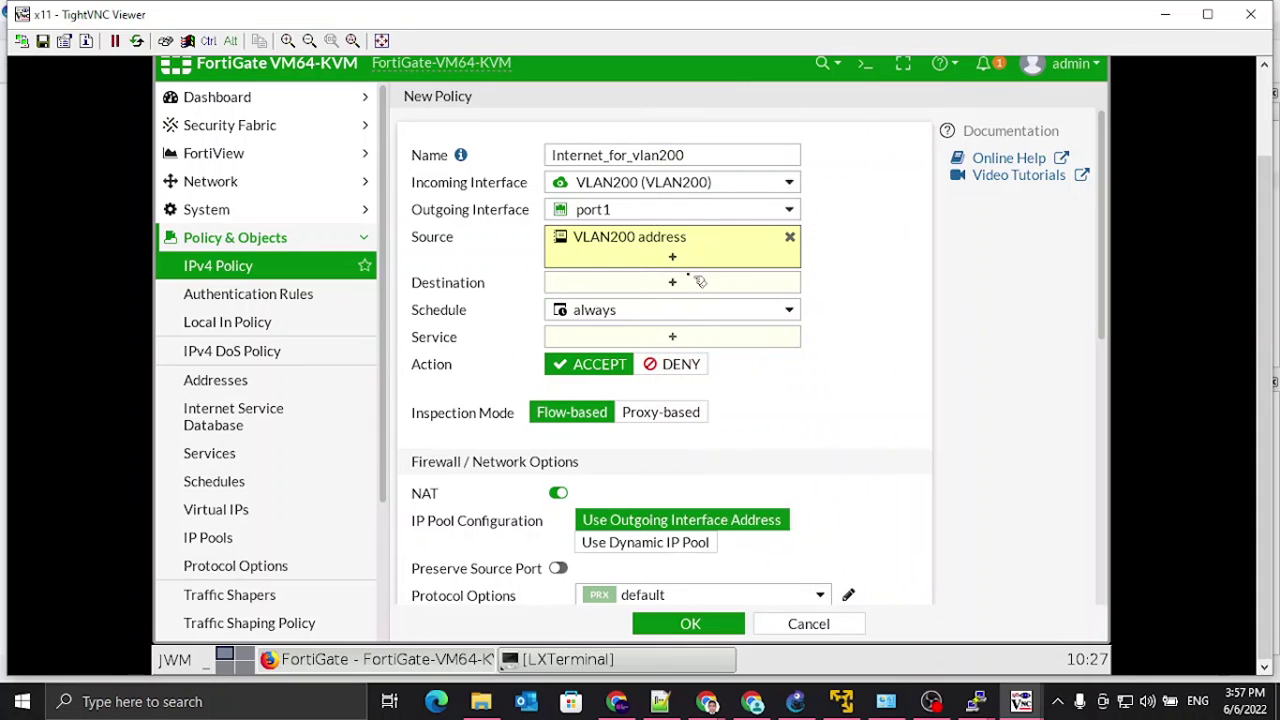
left_click(671, 286)
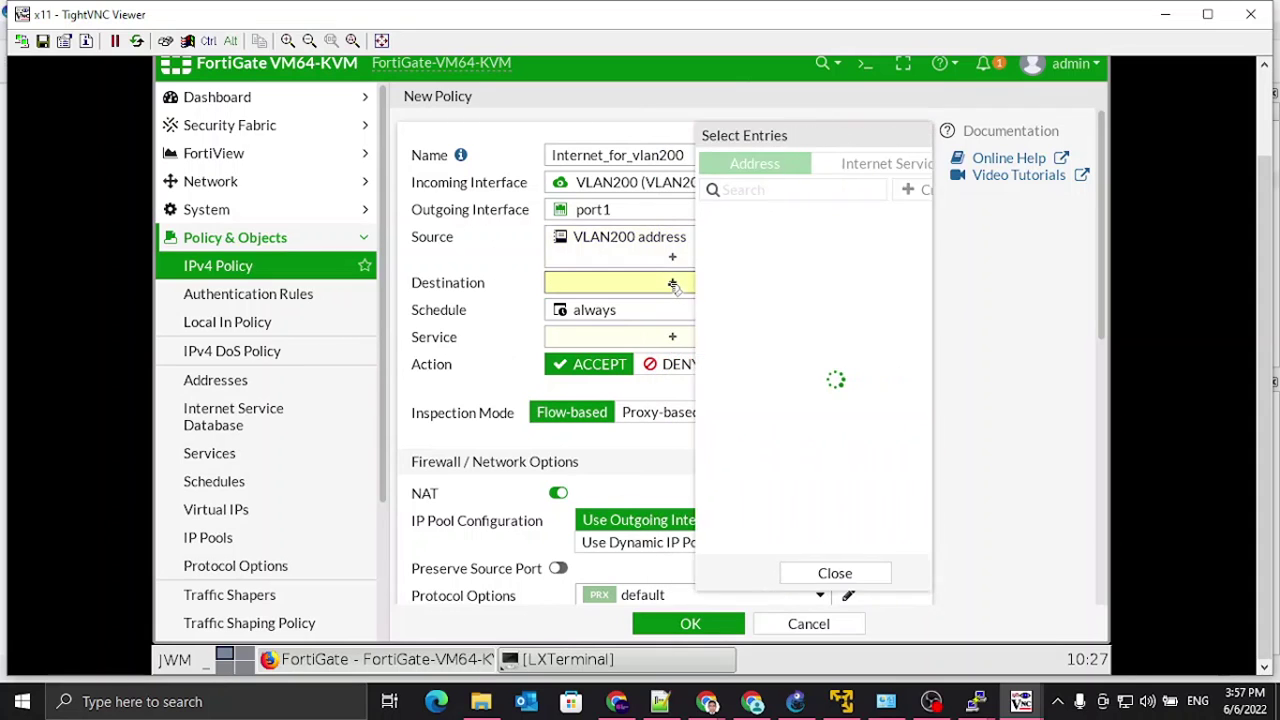
left_click(692, 243)
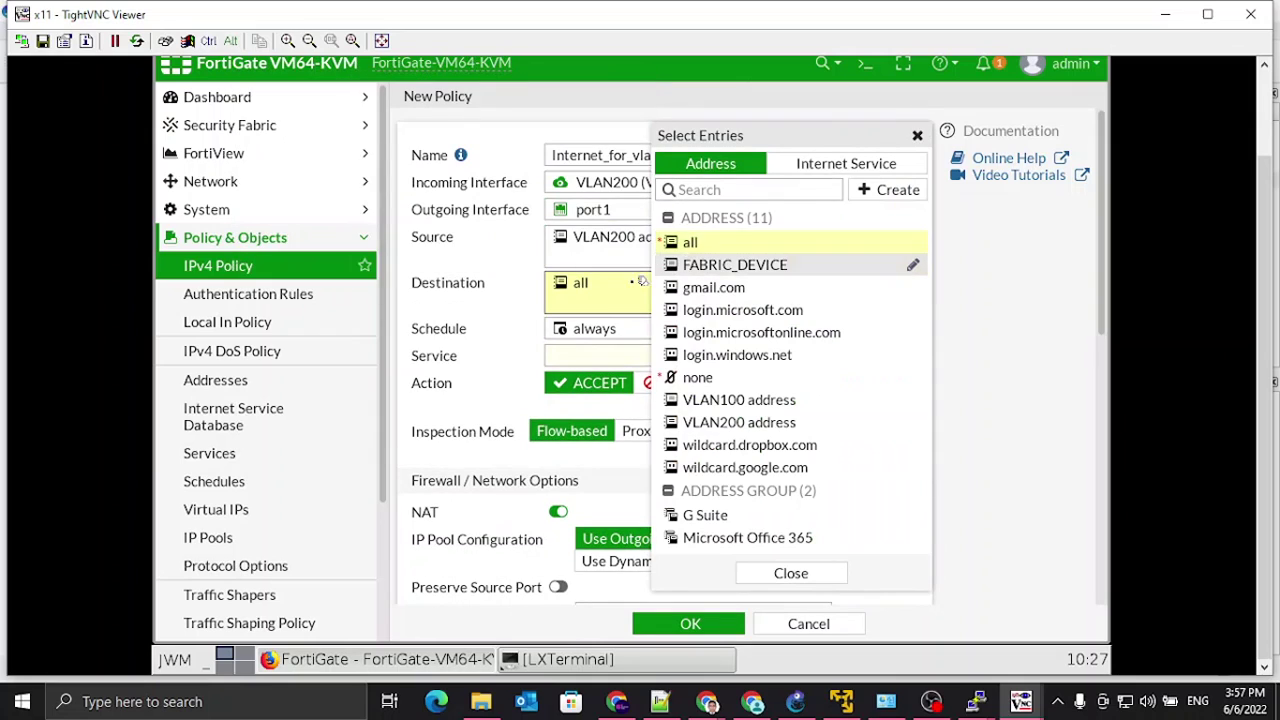
left_click(487, 262)
Step: Allow ALL services, log all sessions, and save the VLAN200 policy
left_click(677, 357)
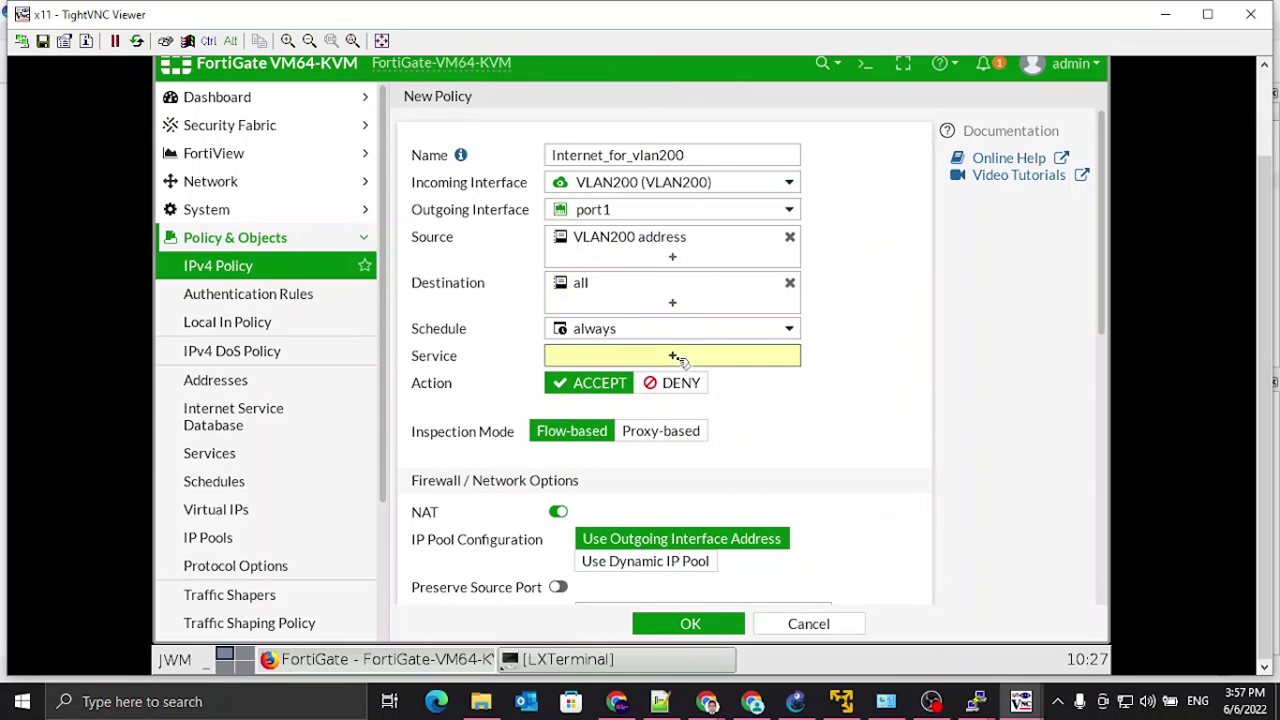
left_click(700, 237)
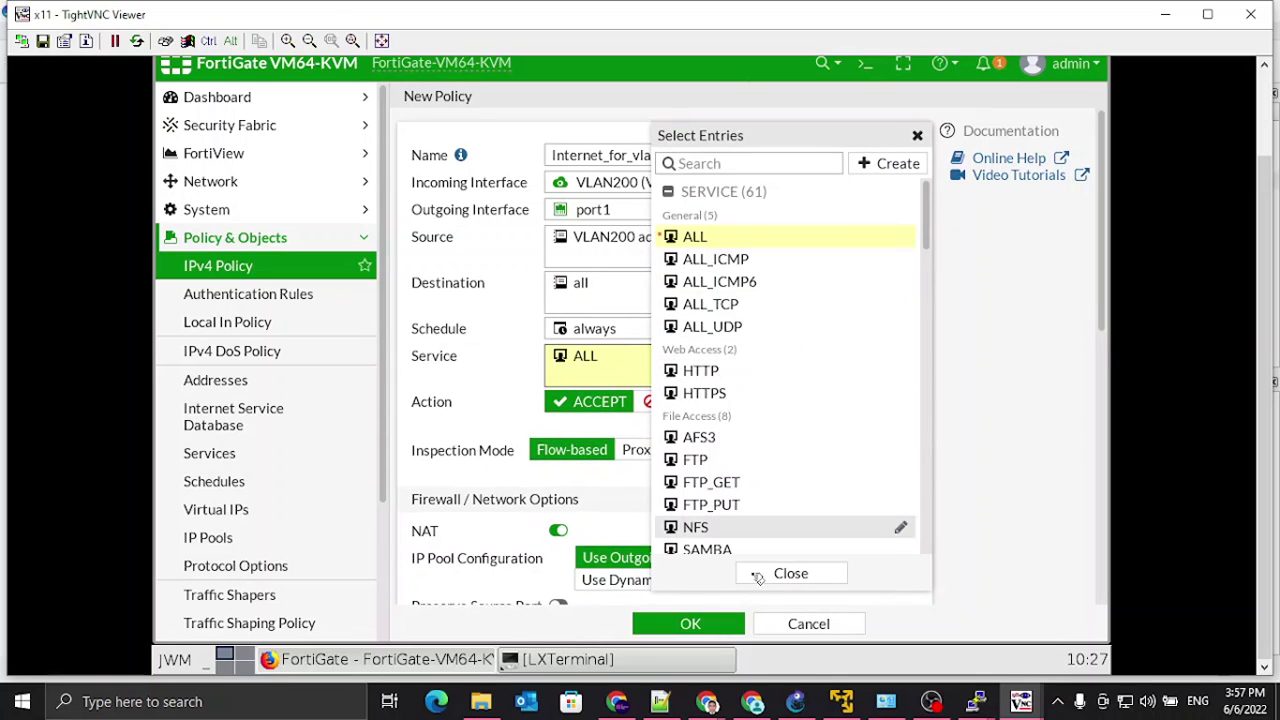
left_click(772, 576)
scroll(688, 500, "down", 2)
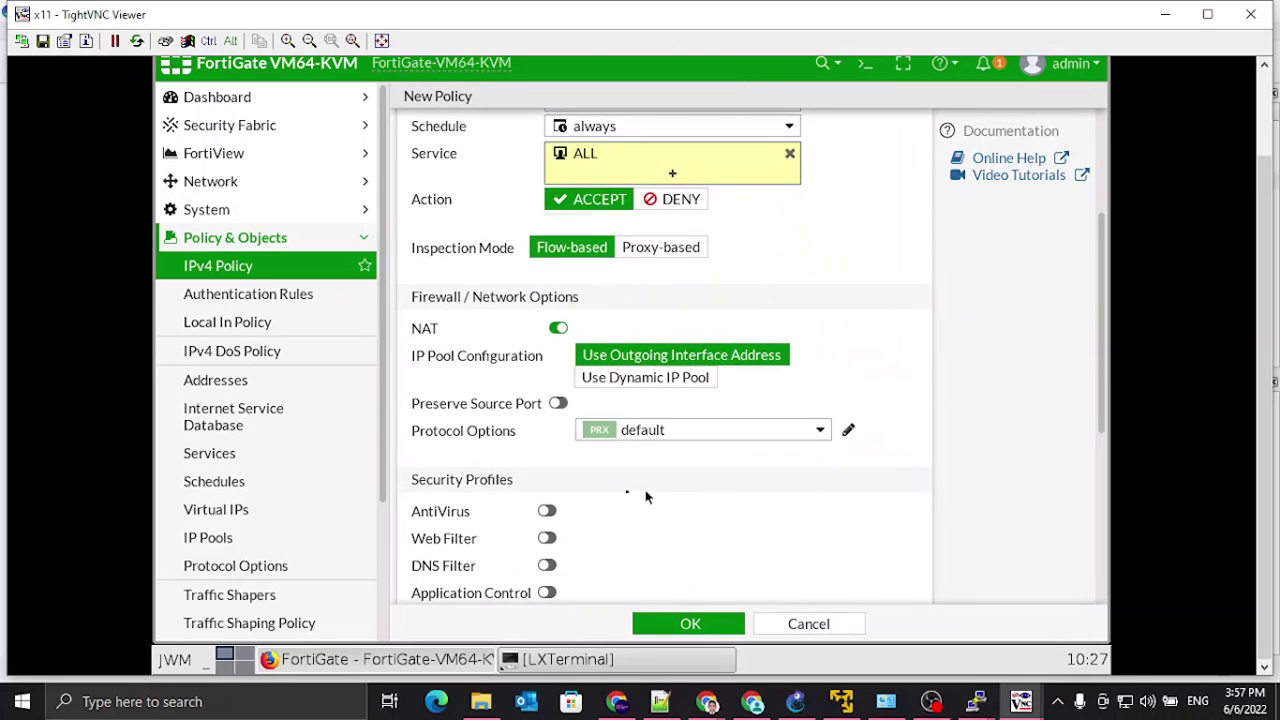
scroll(863, 512, "down", 3)
scroll(863, 512, "down", 1)
left_click(810, 400)
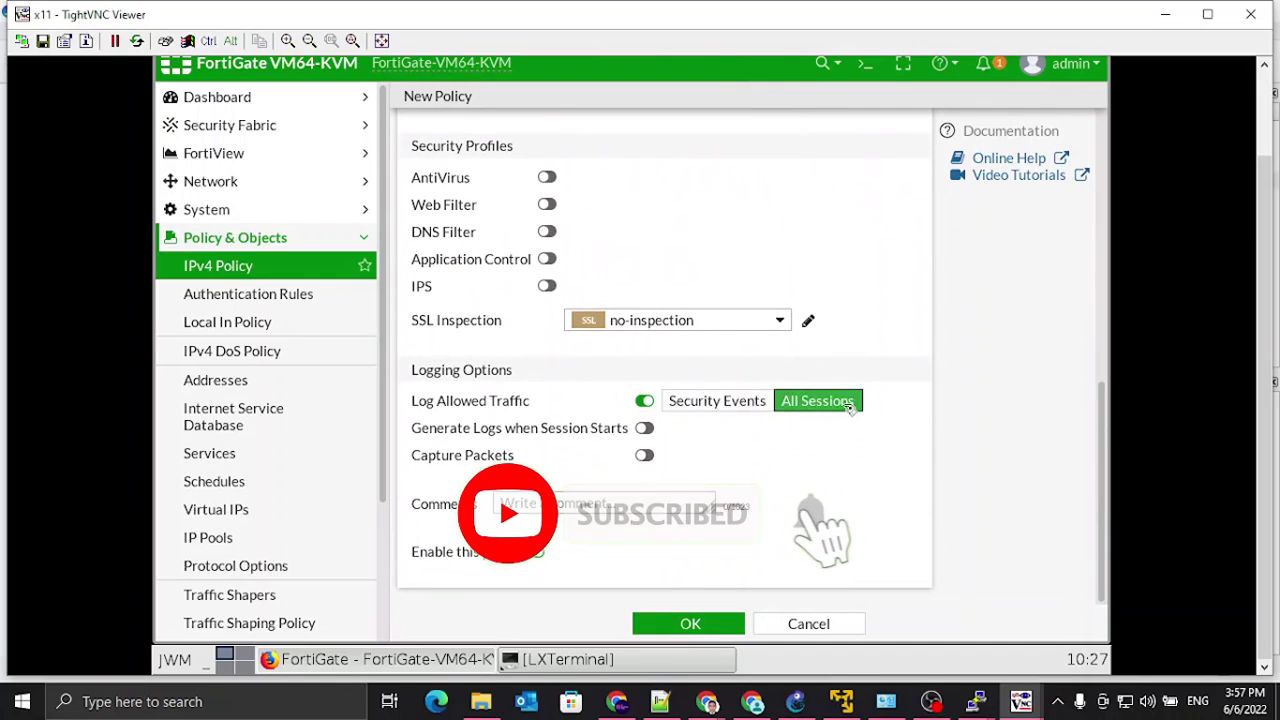
left_click(717, 625)
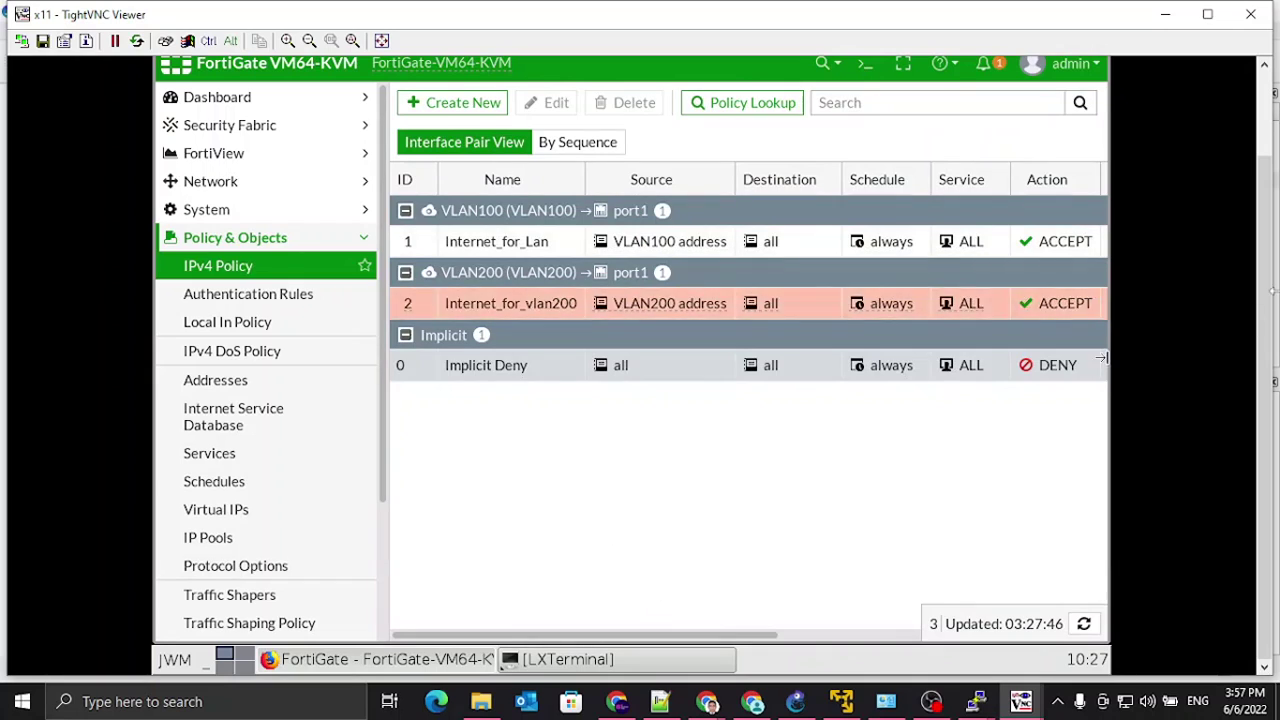
Step: Resize the VNC viewer to review both VLAN policies, then minimize it to show GNS3
left_click_drag(843, 640, 840, 626)
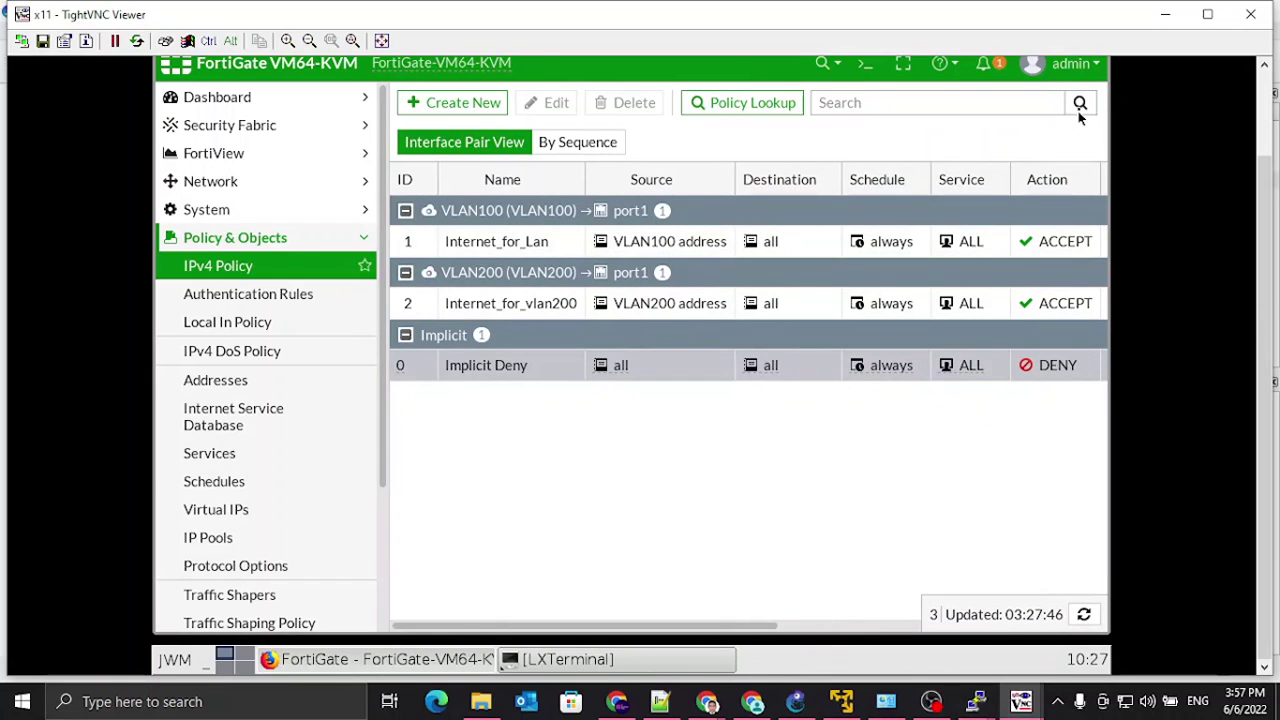
mouse_move(1222, 58)
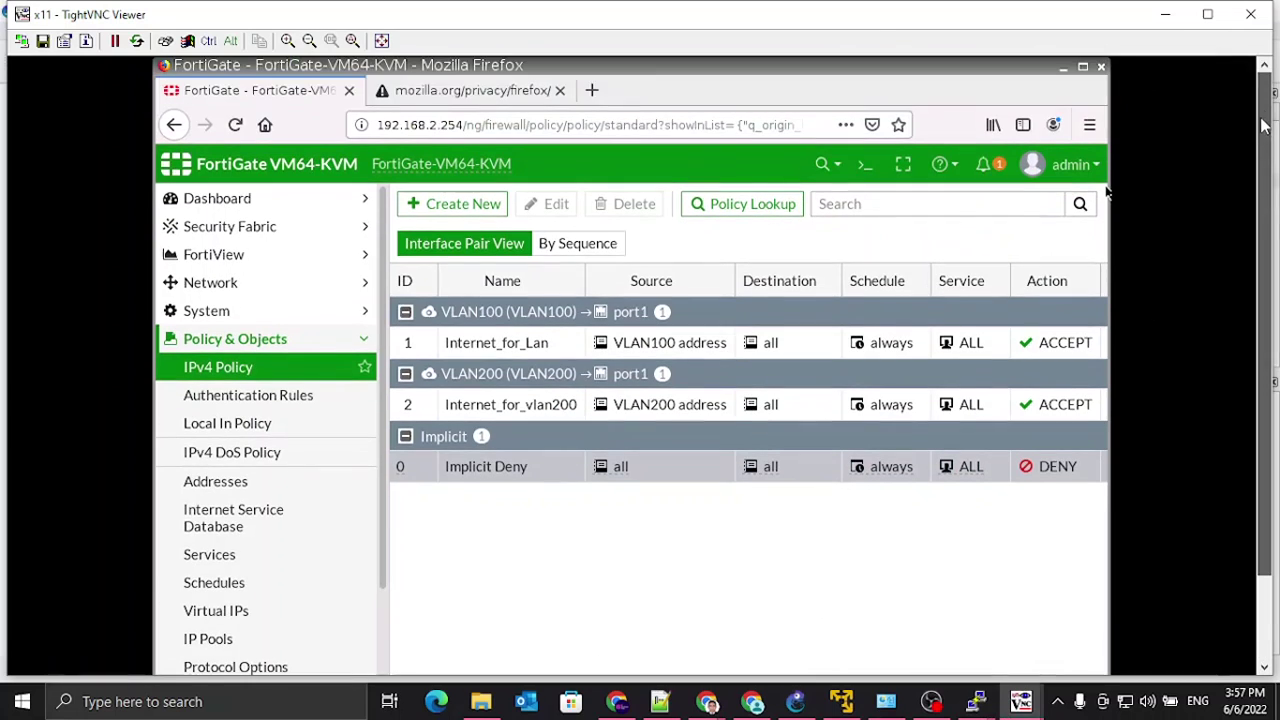
left_click(1167, 20)
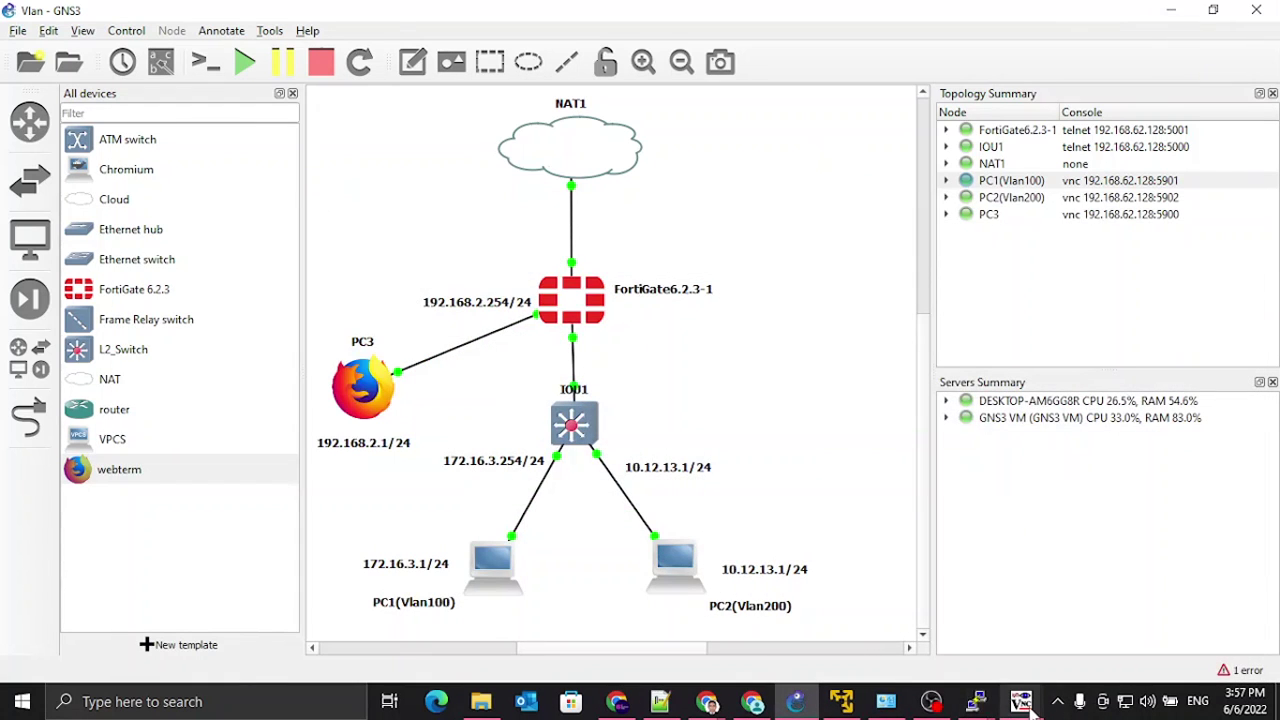
Step: Ping 8.8.8.8 briefly from the VLAN100 PC, then switch to PC2's terminal
mouse_move(1030, 705)
left_click(974, 625)
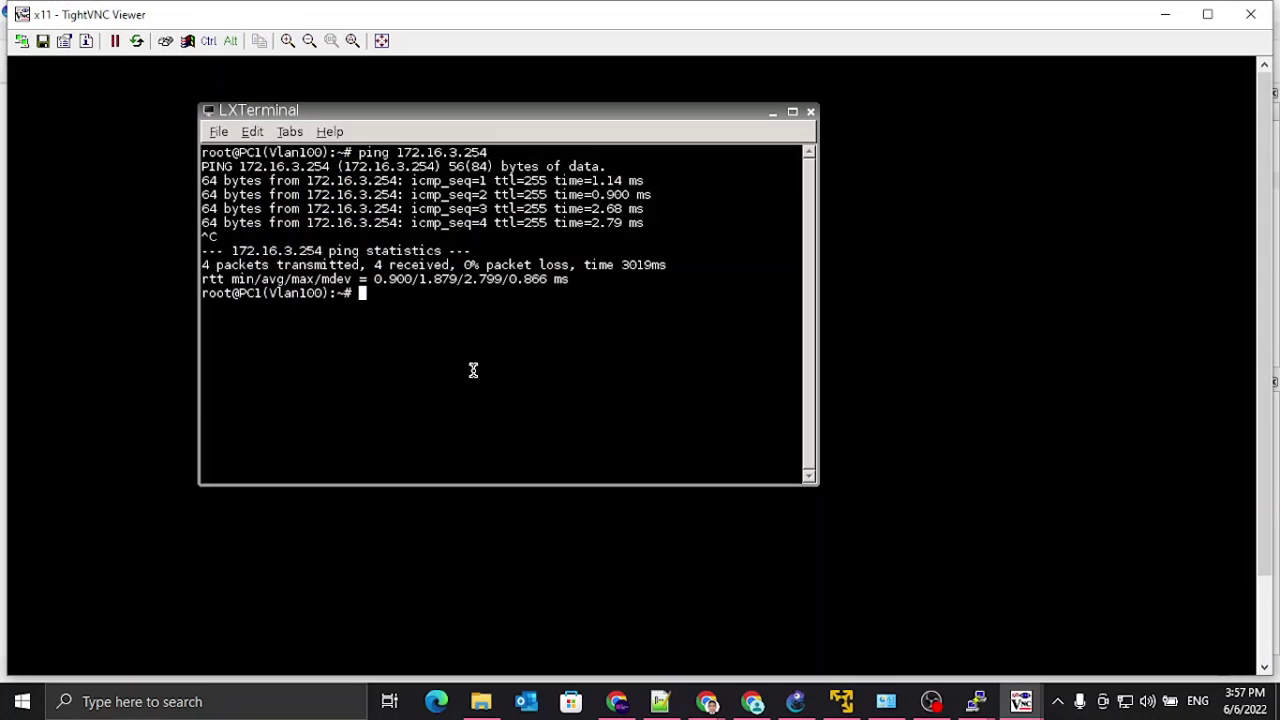
key("Up")
key("BackSpace")
key("BackSpace")
key("BackSpace")
key("BackSpace")
key("BackSpace")
key("BackSpace")
key("BackSpace")
key("BackSpace")
key("BackSpace")
key("BackSpace")
key("BackSpace")
type("8.8.8.8")
key("Return")
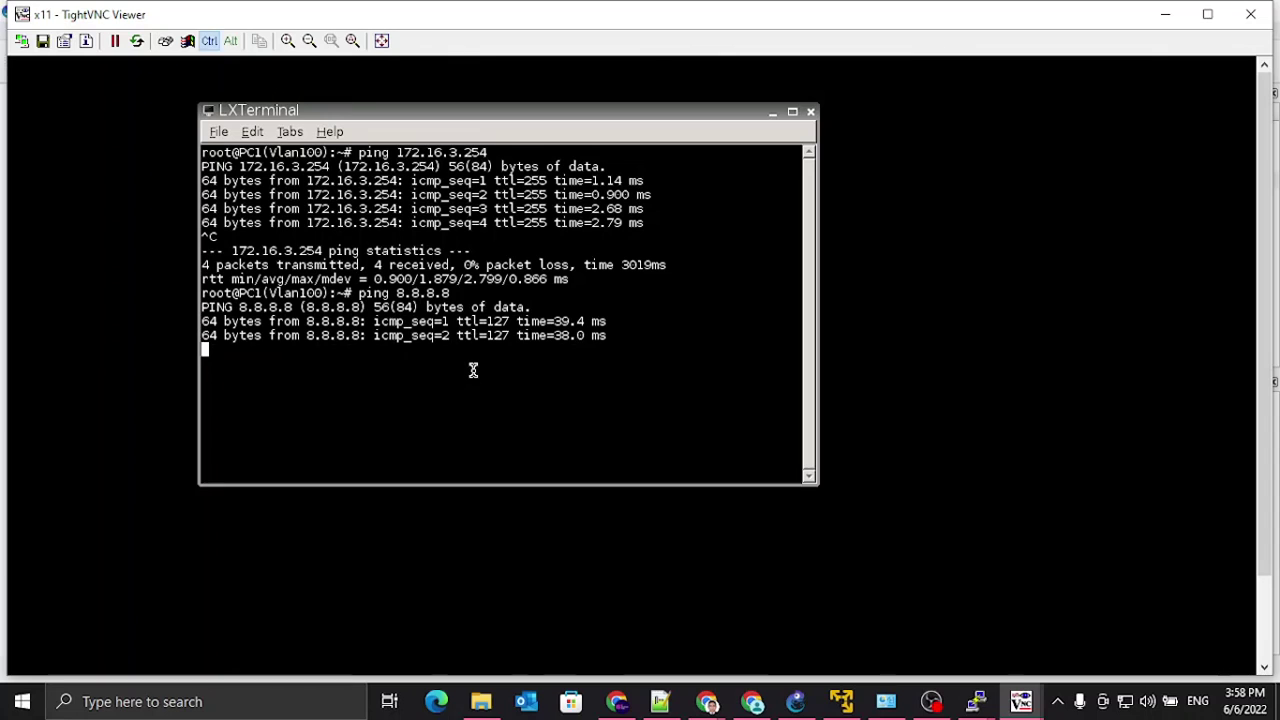
key("ctrl+c")
mouse_move(1030, 705)
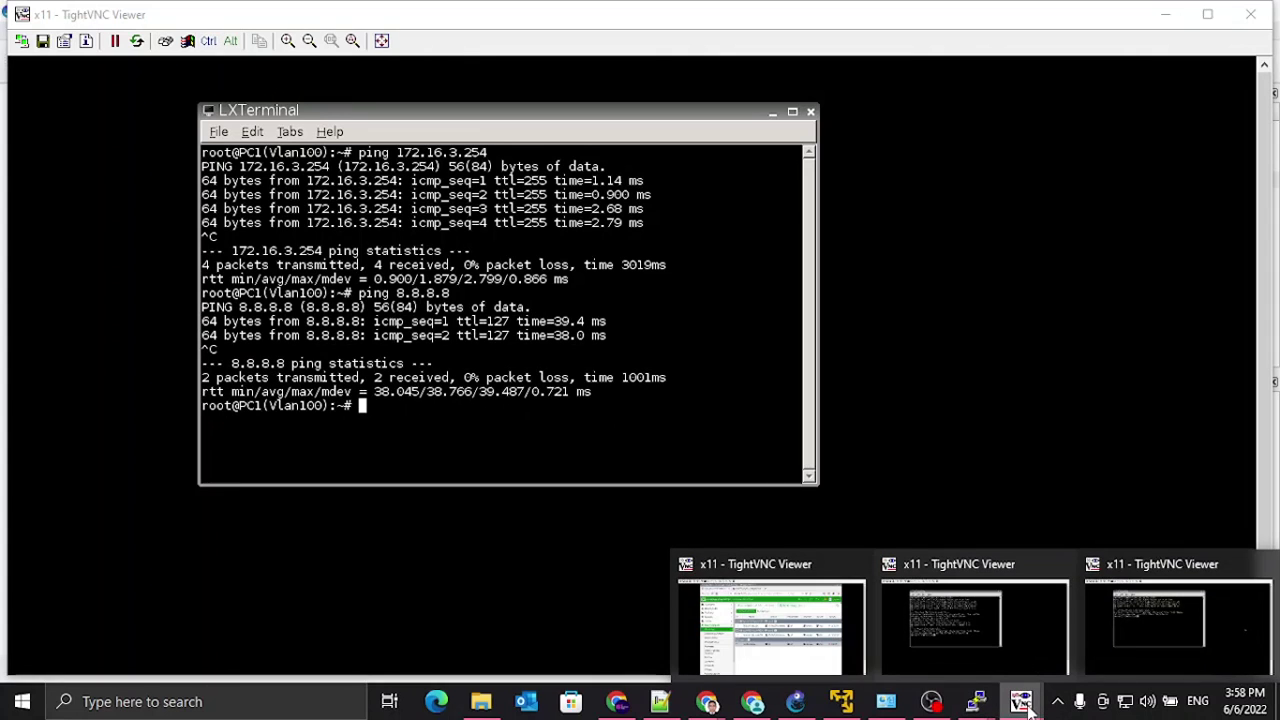
left_click(1127, 645)
Step: Ping 8.8.8.8 twice and traceroute 8.8.8.8 from PC2
type("ping 8.8.8.8")
key("Return")
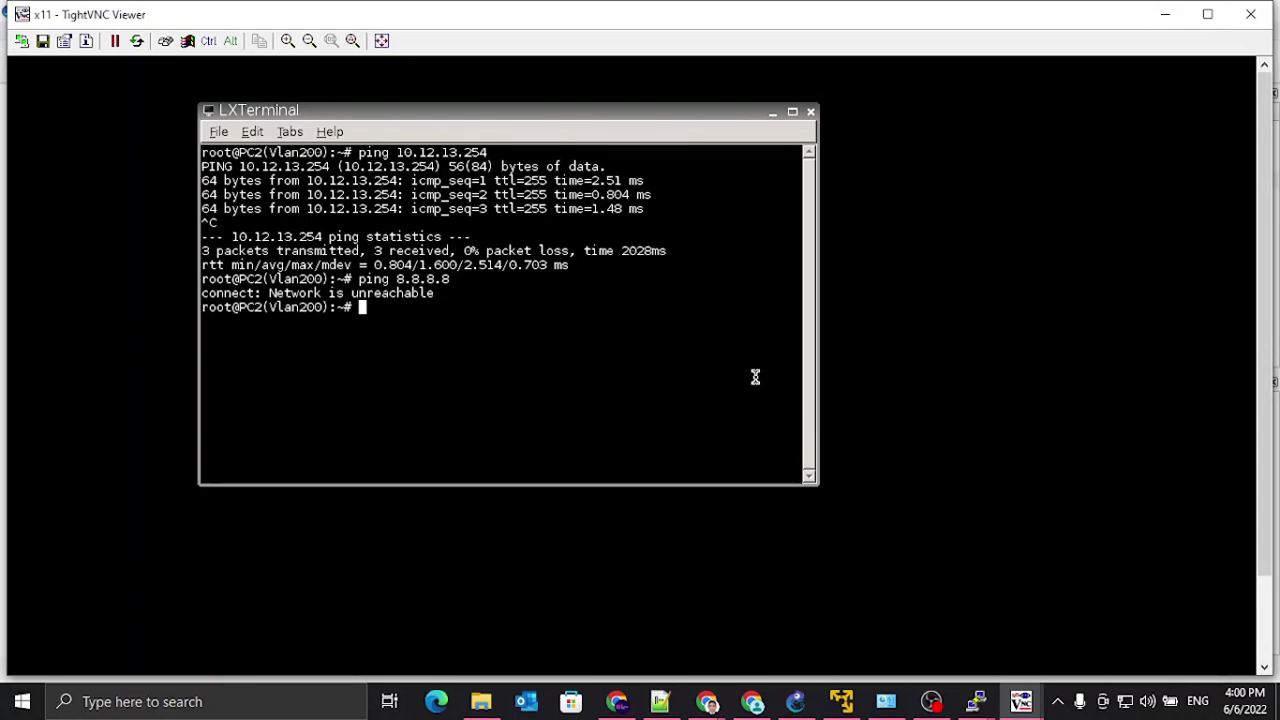
key("Up")
key("Return")
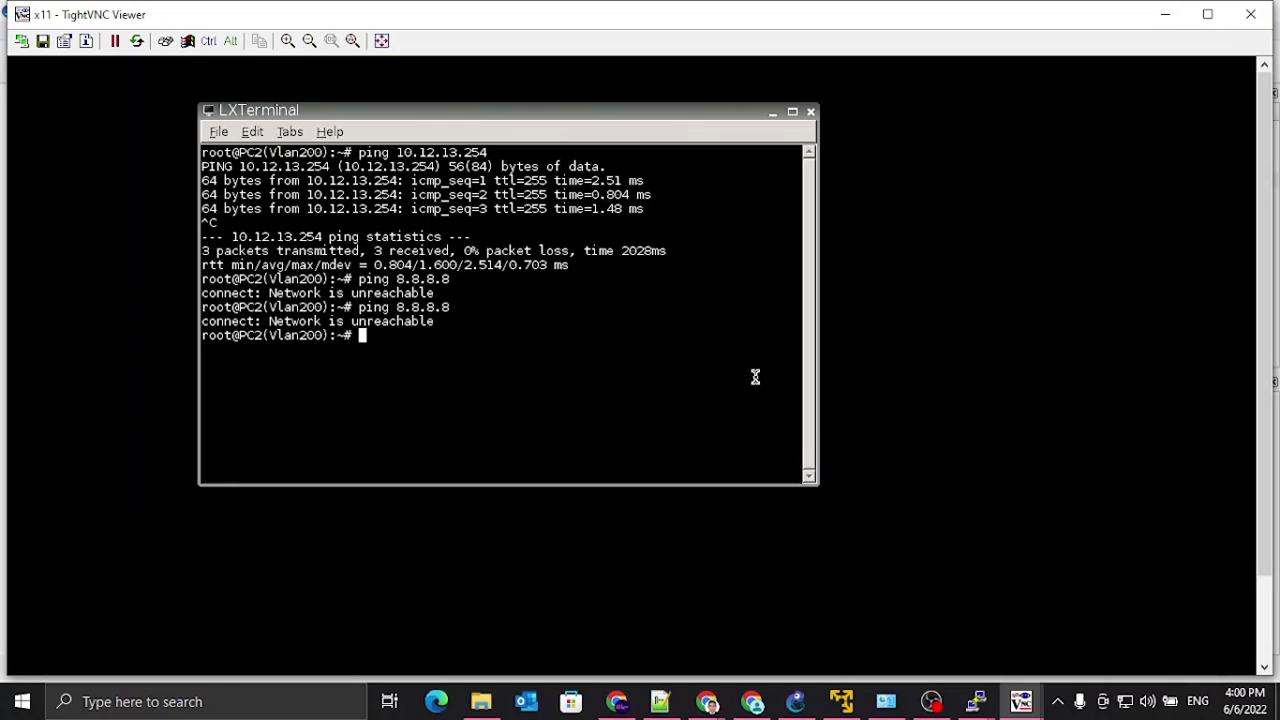
key("Return")
key("Return")
key("Return")
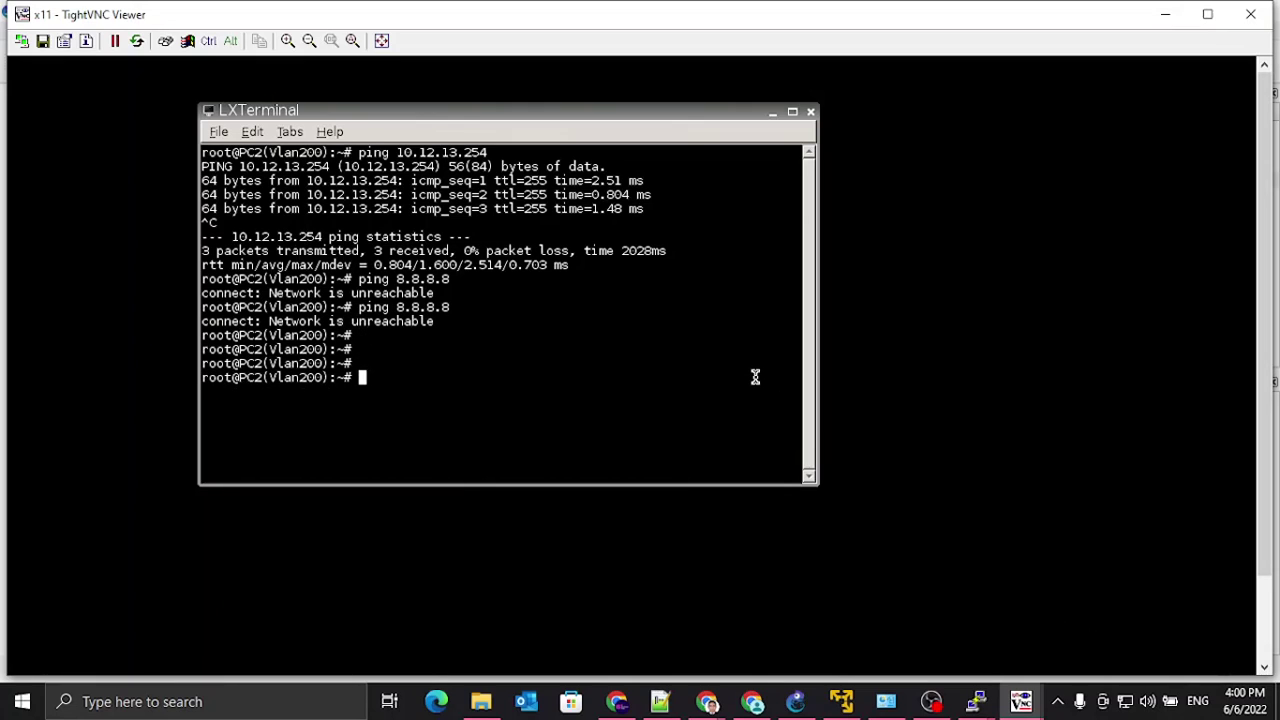
type("trace")
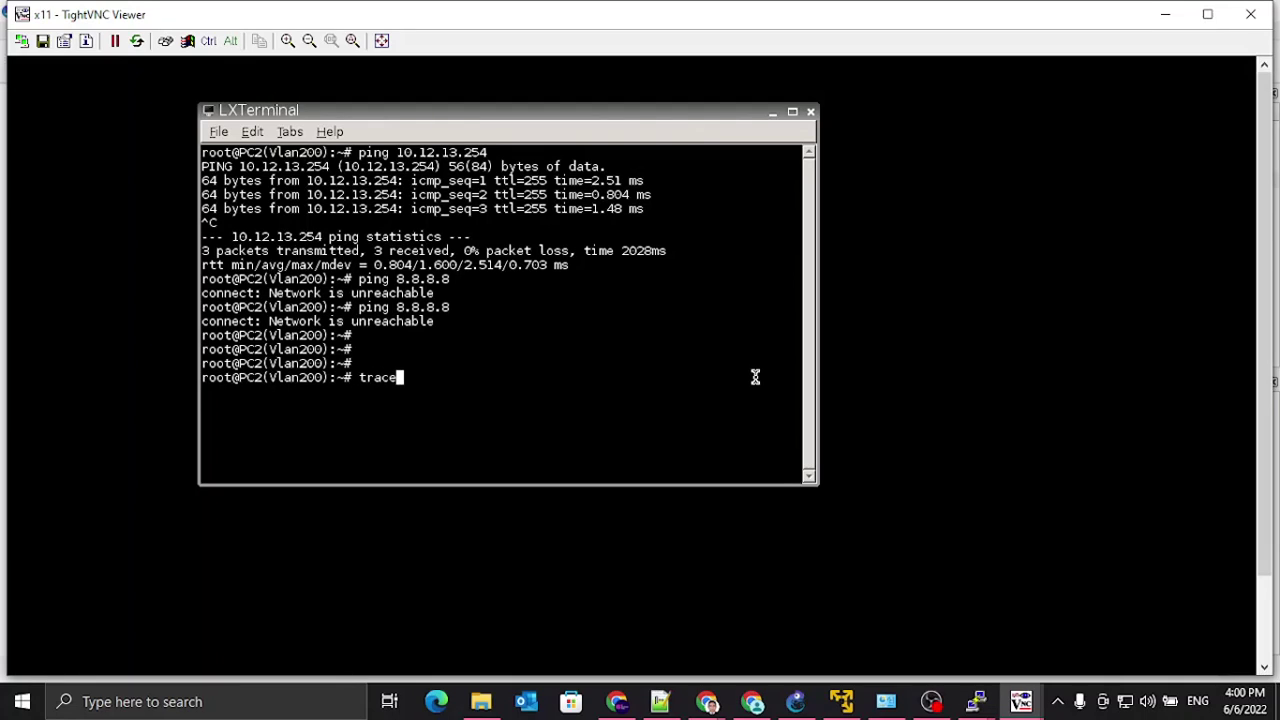
type("ro")
type("ute 8.8.8.8")
key("Return")
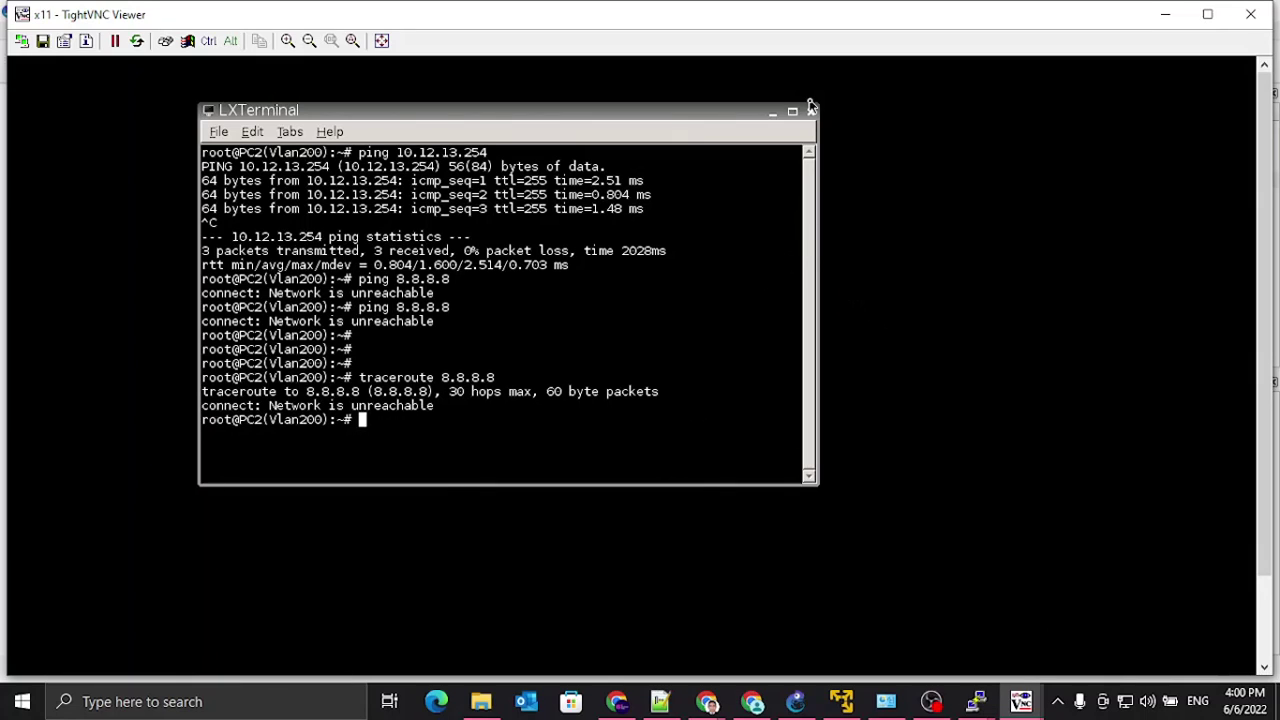
Step: Ping gateway 10.12.13.254 and stop it with Ctrl+C to view statistics
type("ping 192.168.")
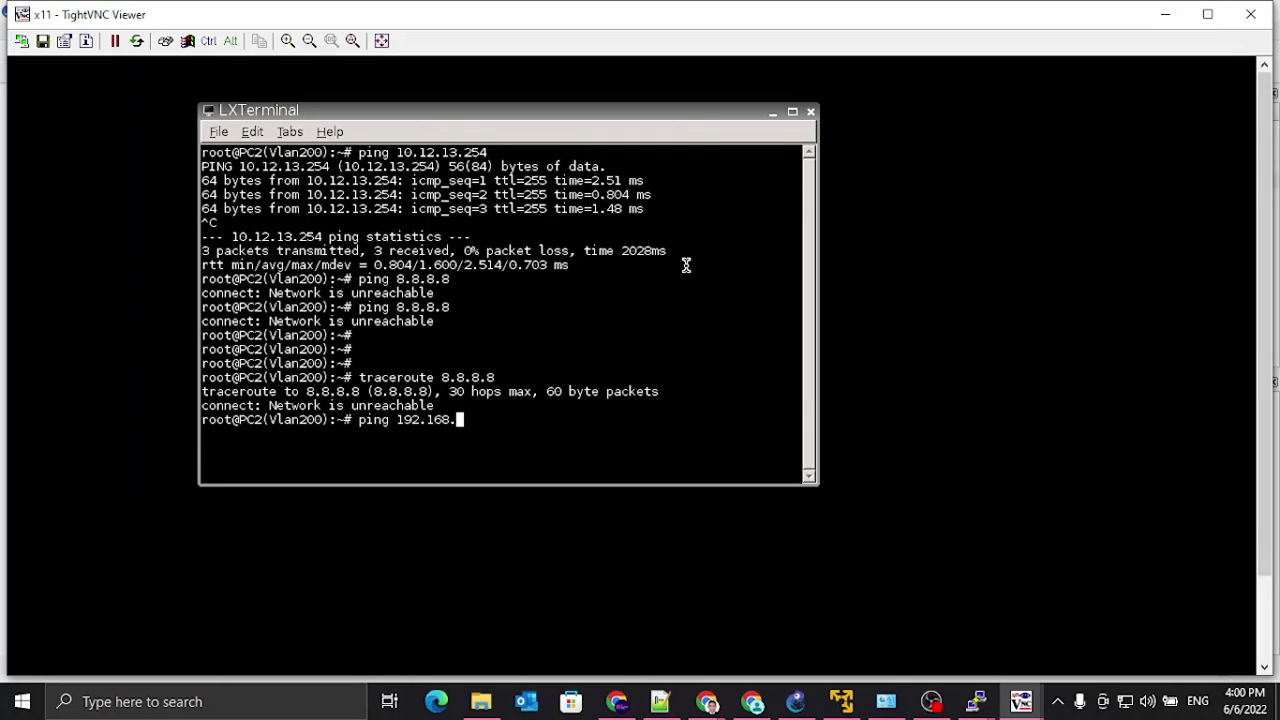
key("BackSpace")
key("BackSpace")
key("BackSpace")
key("BackSpace")
key("BackSpace")
type("0.12.13.24")
key("BackSpace")
type("54")
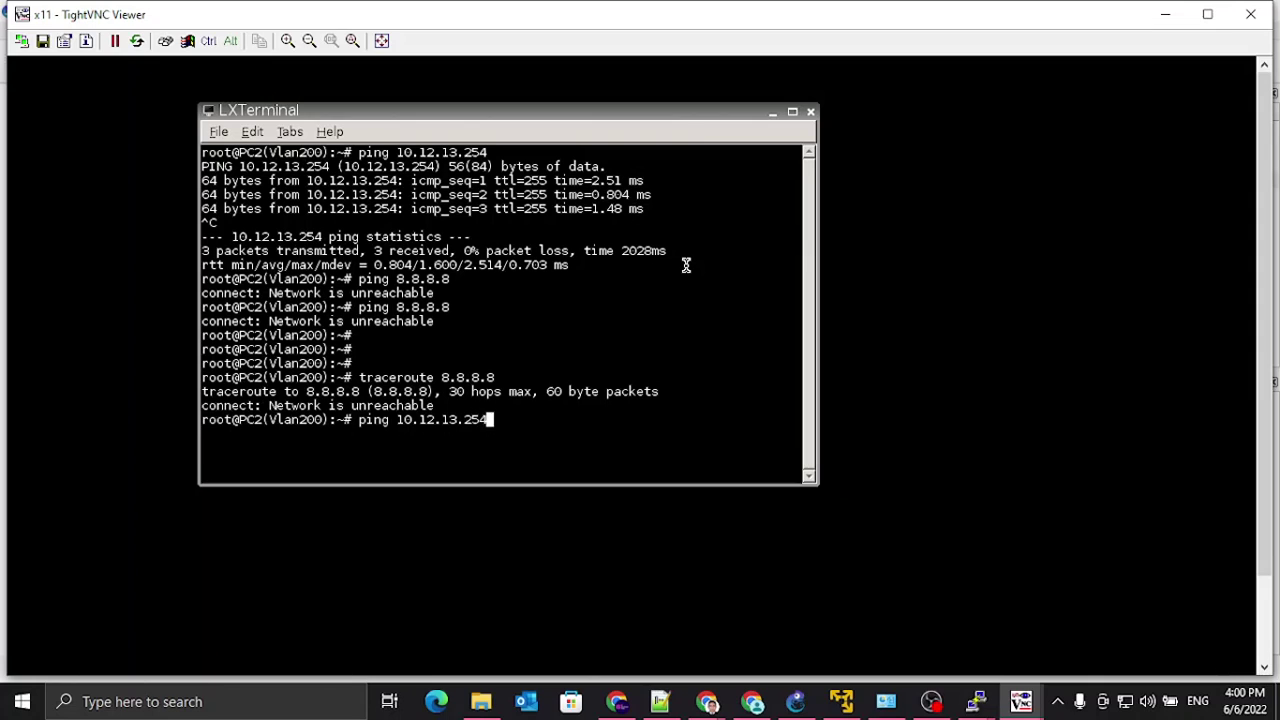
key("Return")
key("ctrl")
key("ctrl+c")
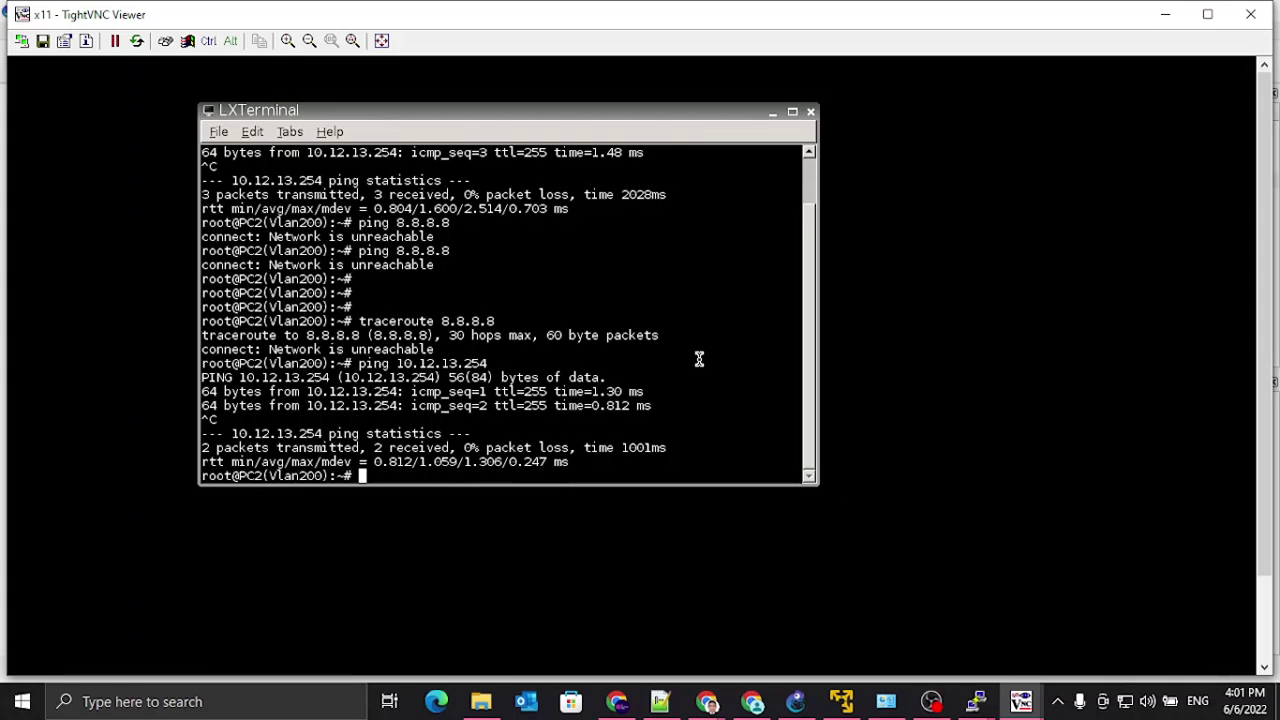
key("Return")
key("Return")
Step: Check the FortiGate PuTTY console, then open the Forward Traffic log and CLI console
left_click(977, 701)
left_click(905, 662)
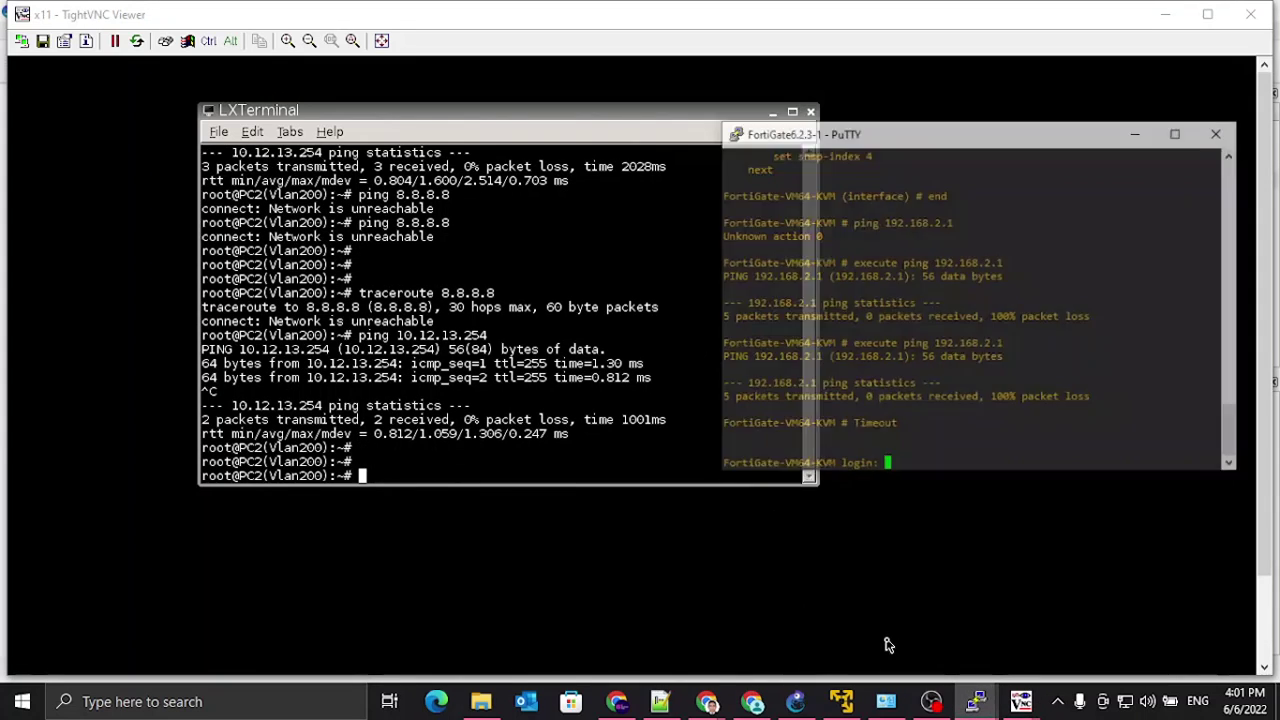
left_click(507, 362)
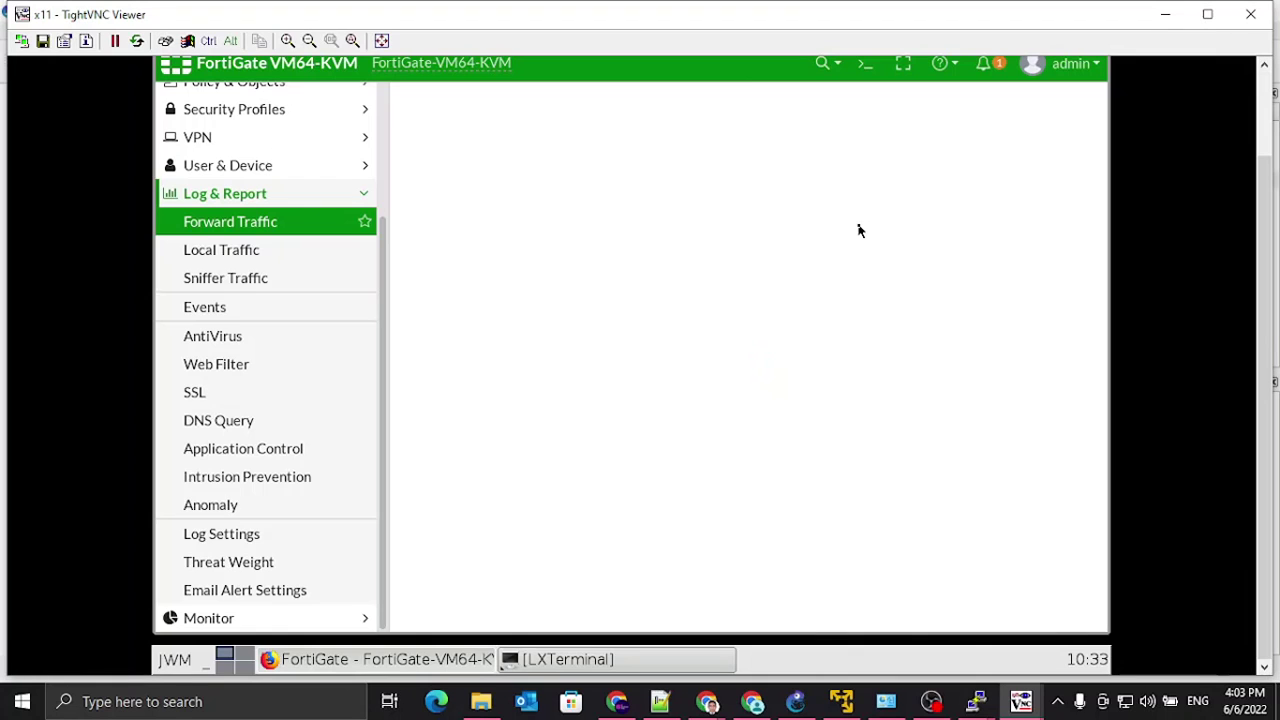
left_click(240, 220)
left_click(862, 65)
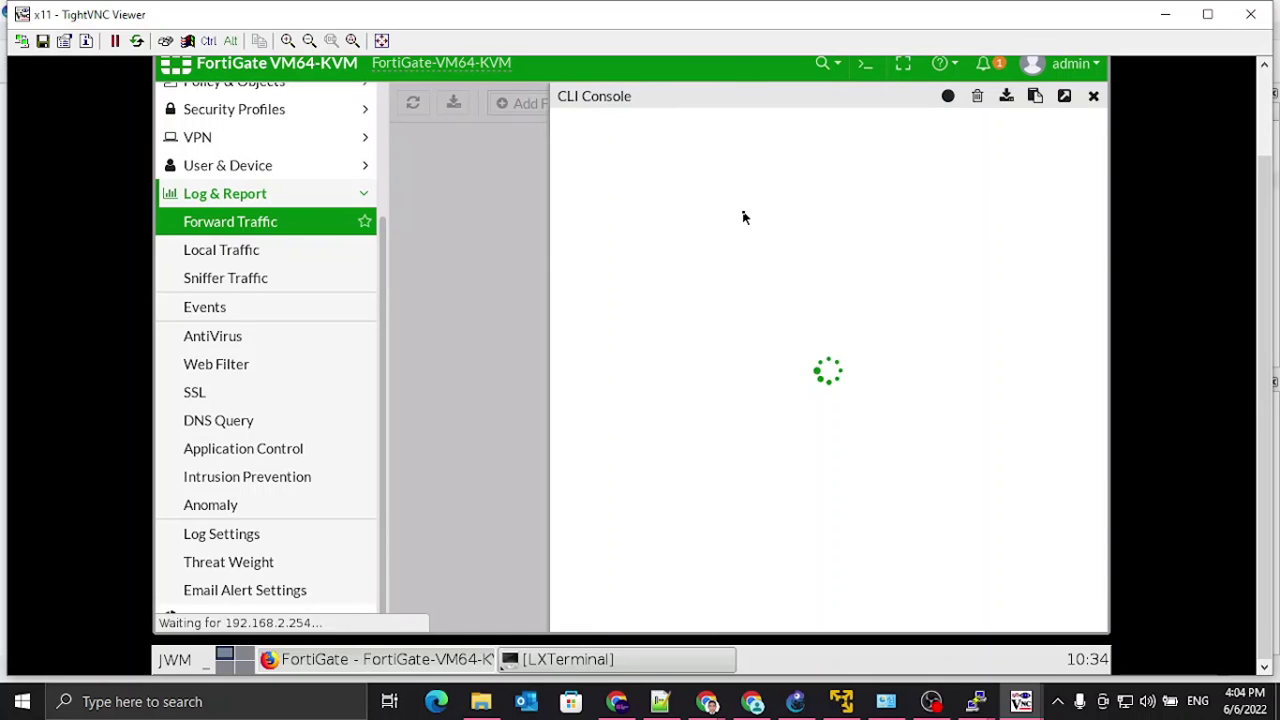
Step: Run diagnose sniffer packet any 'host 10.12.13.1' in the CLI console
type("diagnose sniffer packet an")
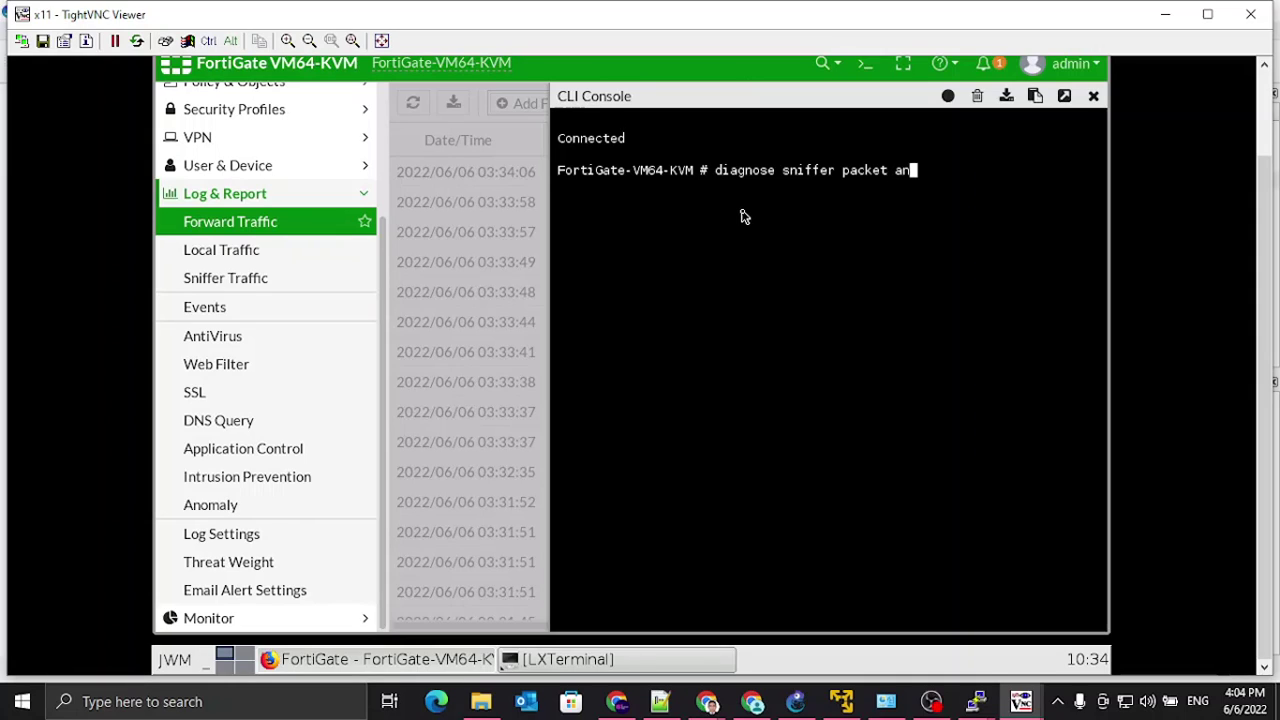
type("y")
key("question")
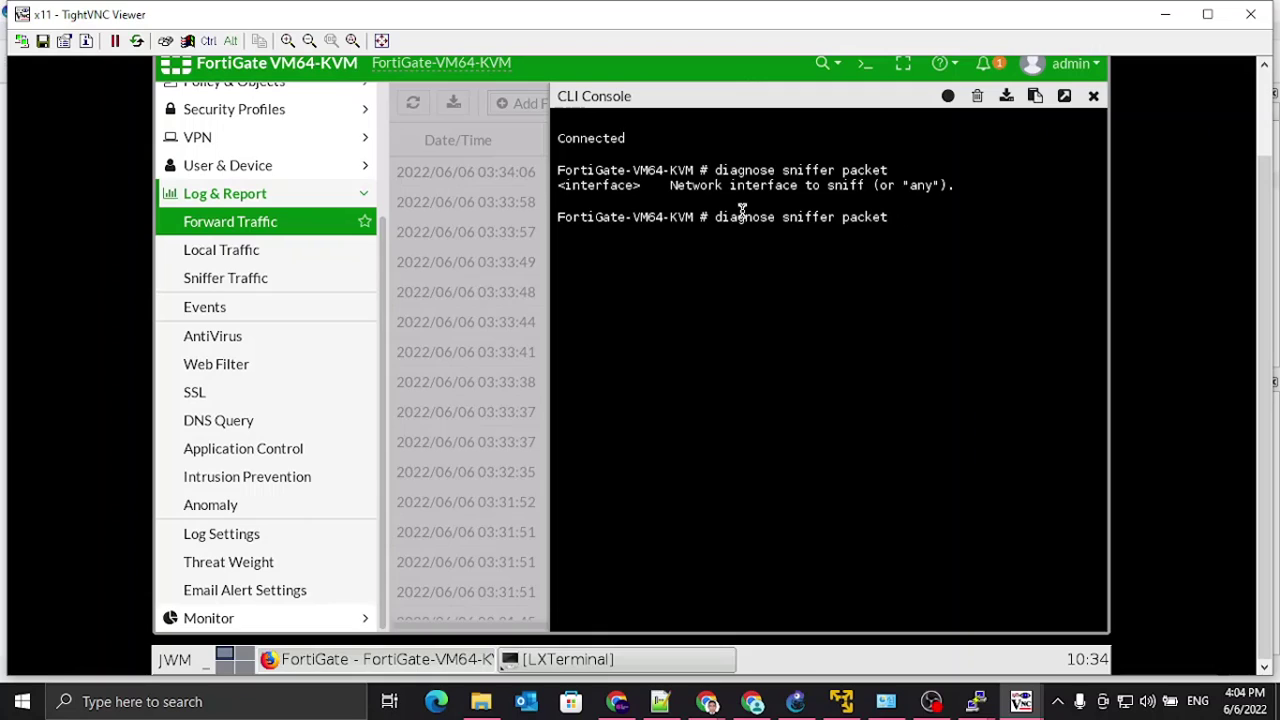
key("question")
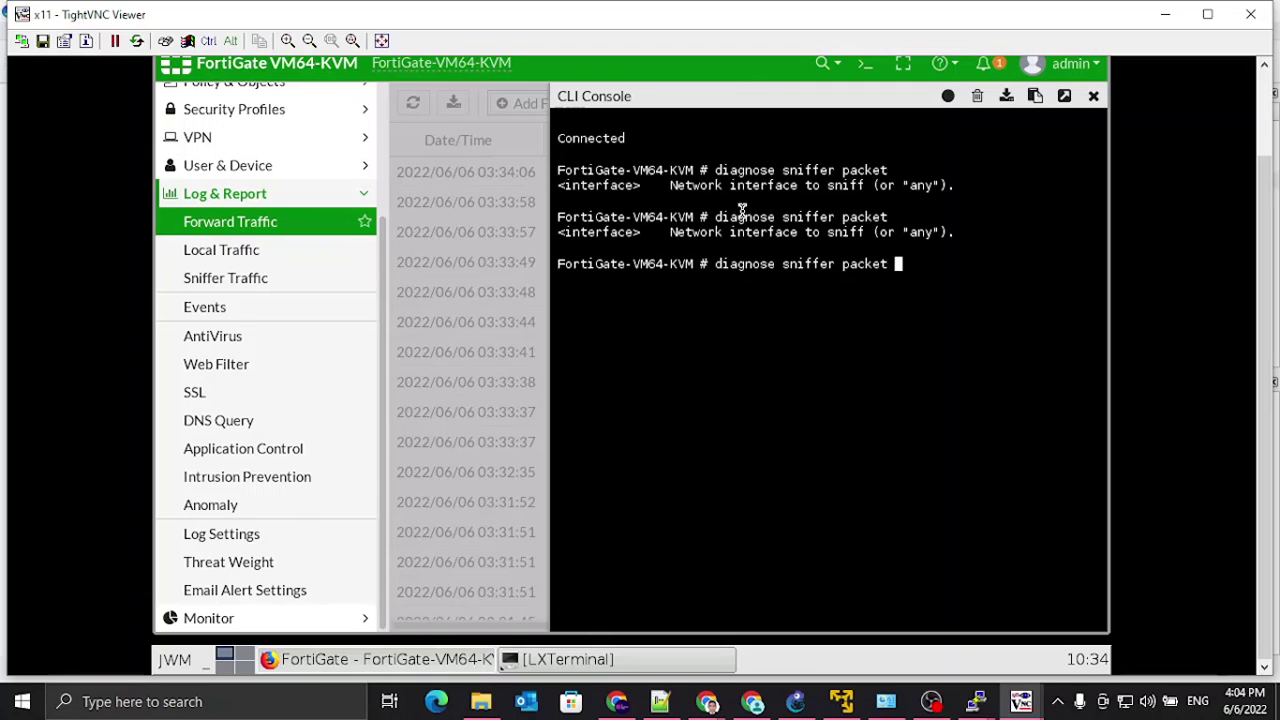
type("any")
key("question")
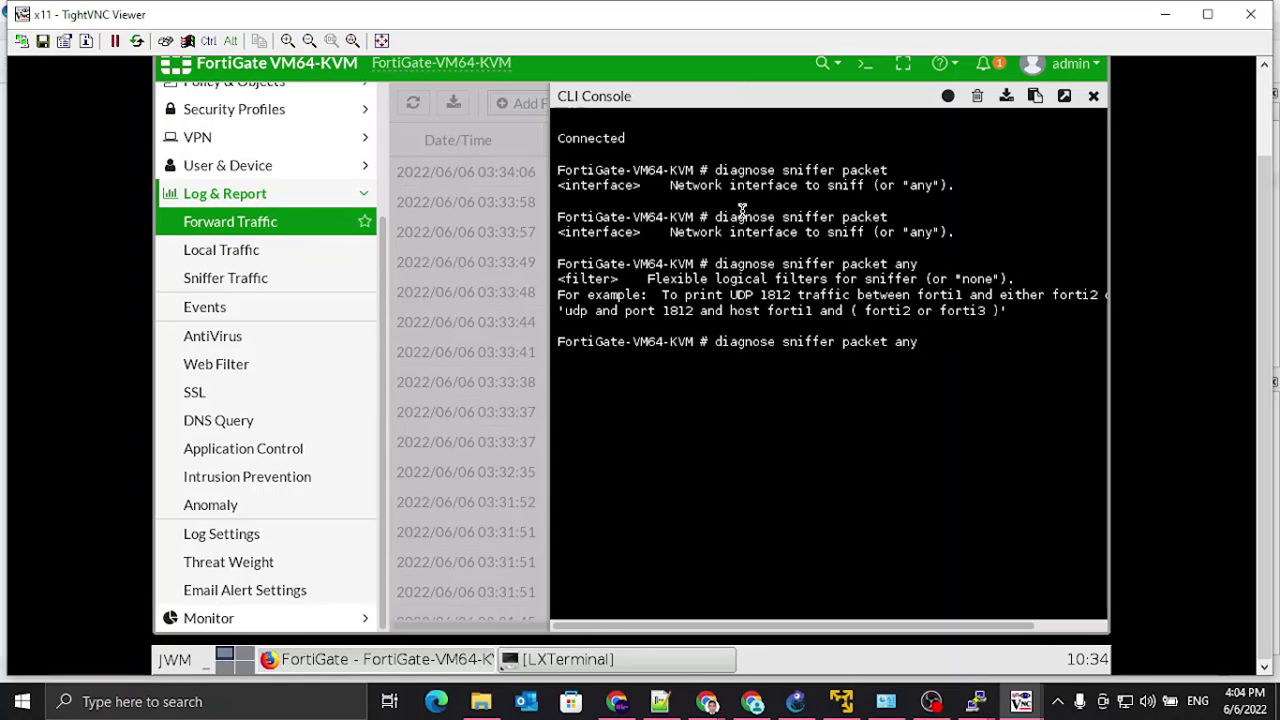
type("\"host 10.12.13.1")
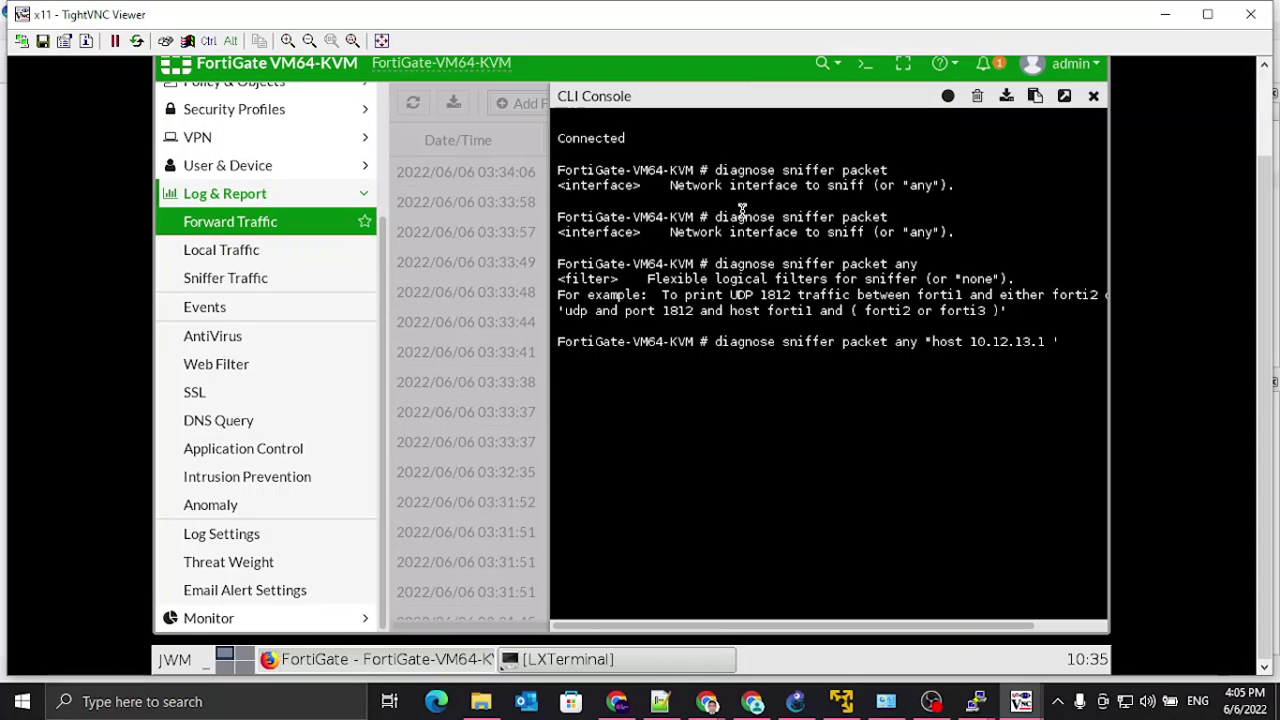
key("BackSpace")
type("'")
key("End")
key("Return")
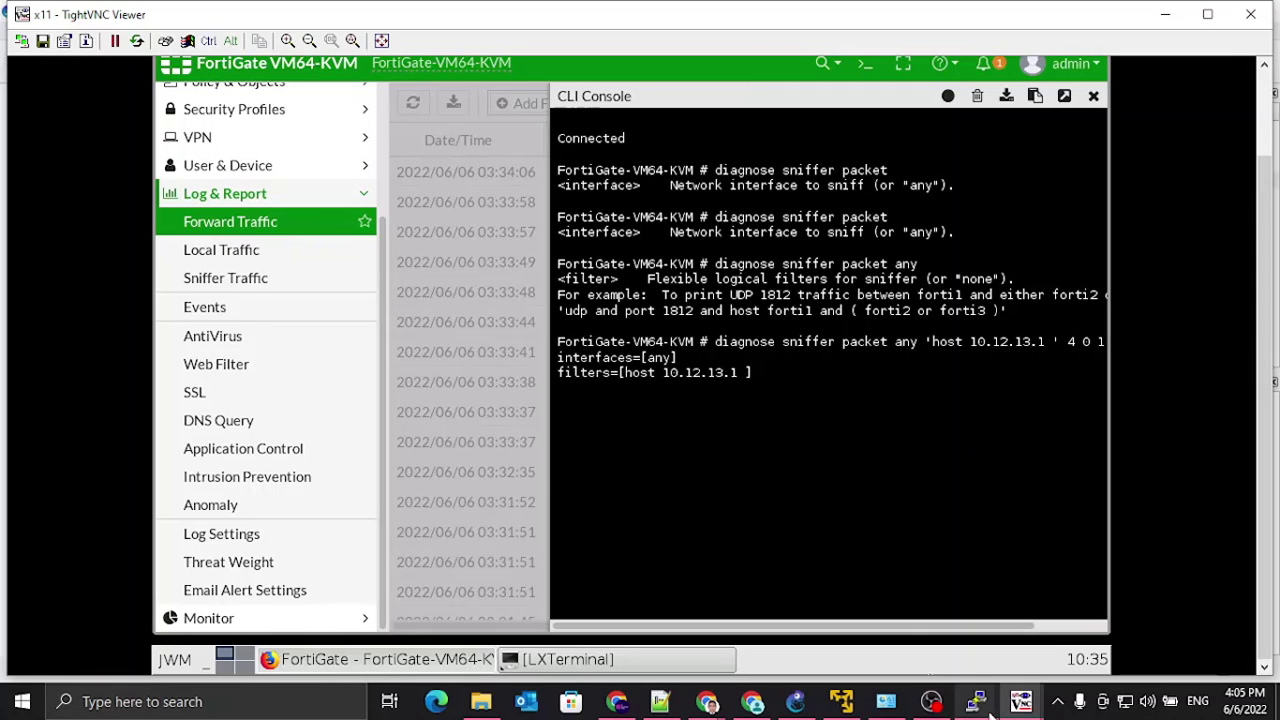
Step: Minimize the IOU1 session and rerun the ping to 8.8.8.8 on PC2
mouse_move(982, 703)
left_click(1052, 652)
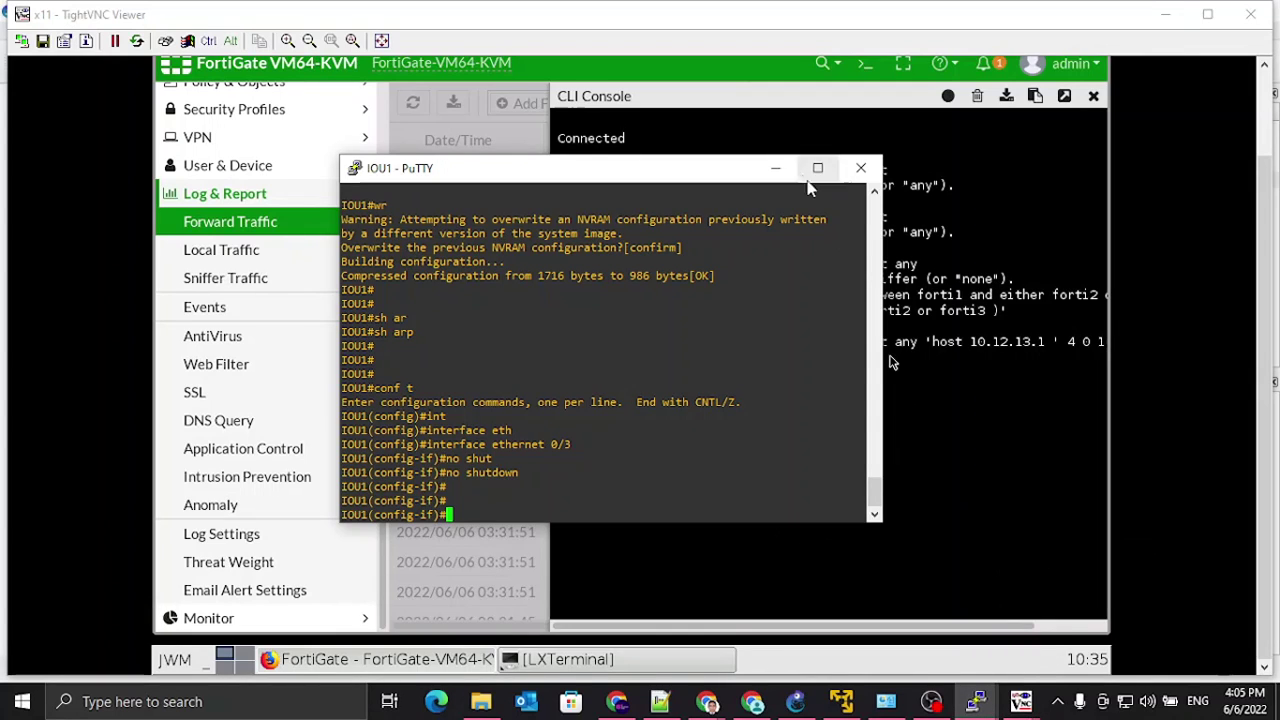
left_click(776, 168)
mouse_move(1036, 674)
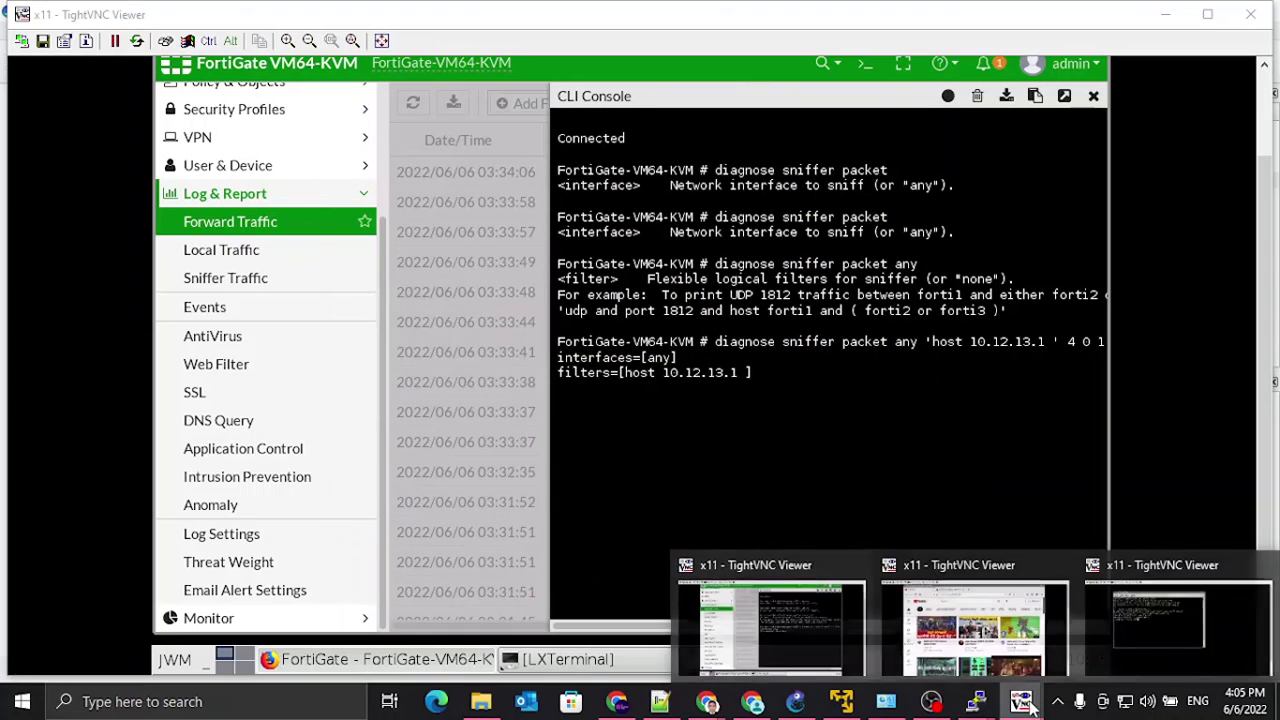
left_click(1114, 631)
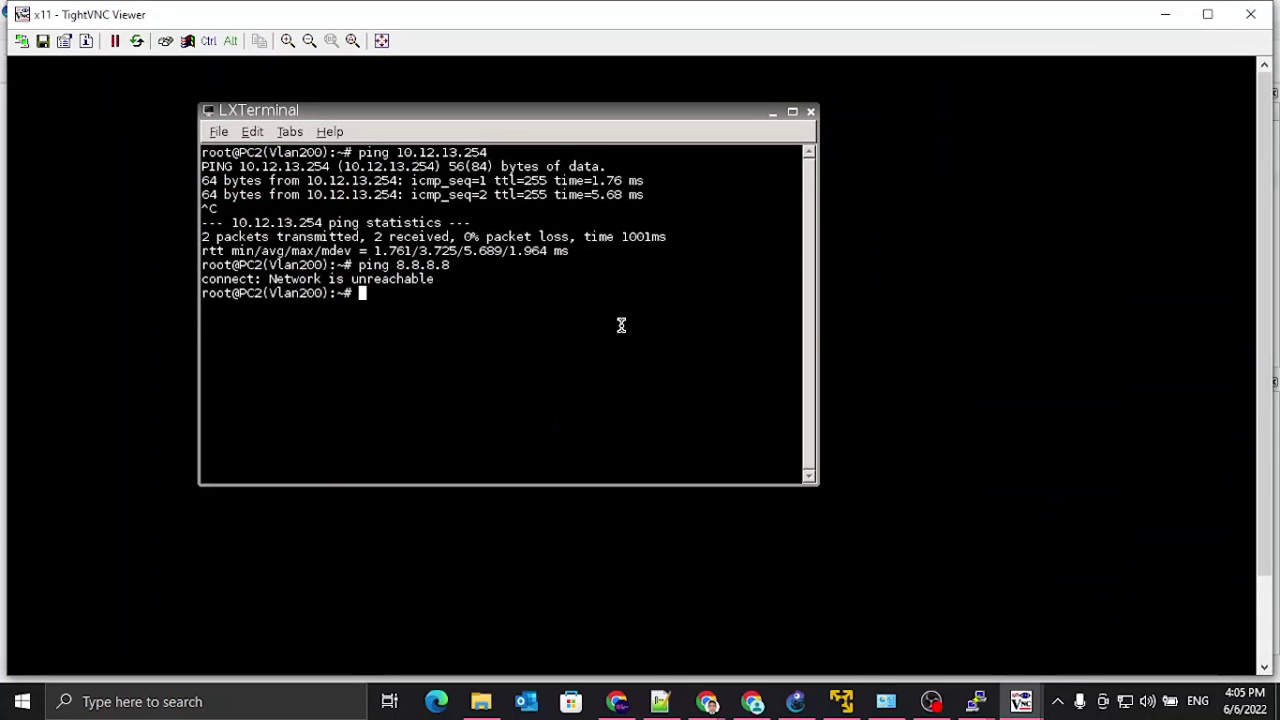
key("Up")
key("Return")
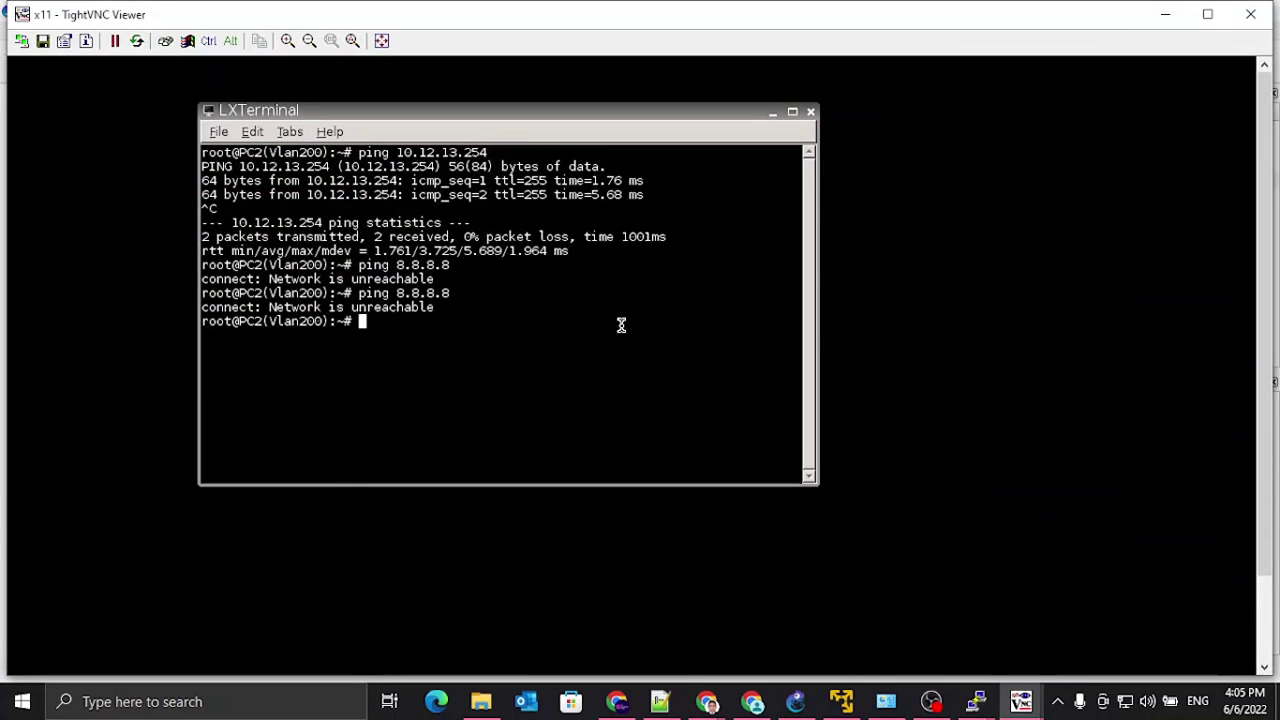
Step: Ping 10.12.13.254 from PC2 while watching the sniffer, then stop the capture
left_click(1163, 17)
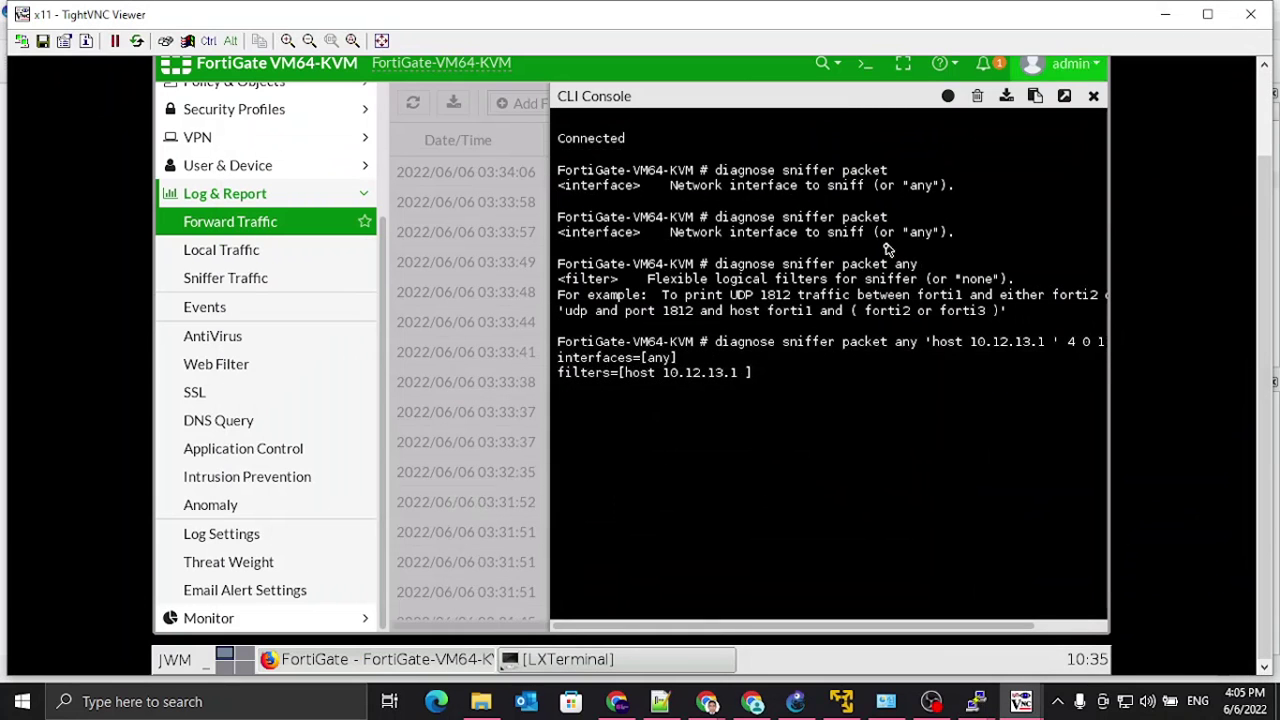
left_click(1018, 703)
left_click(1140, 648)
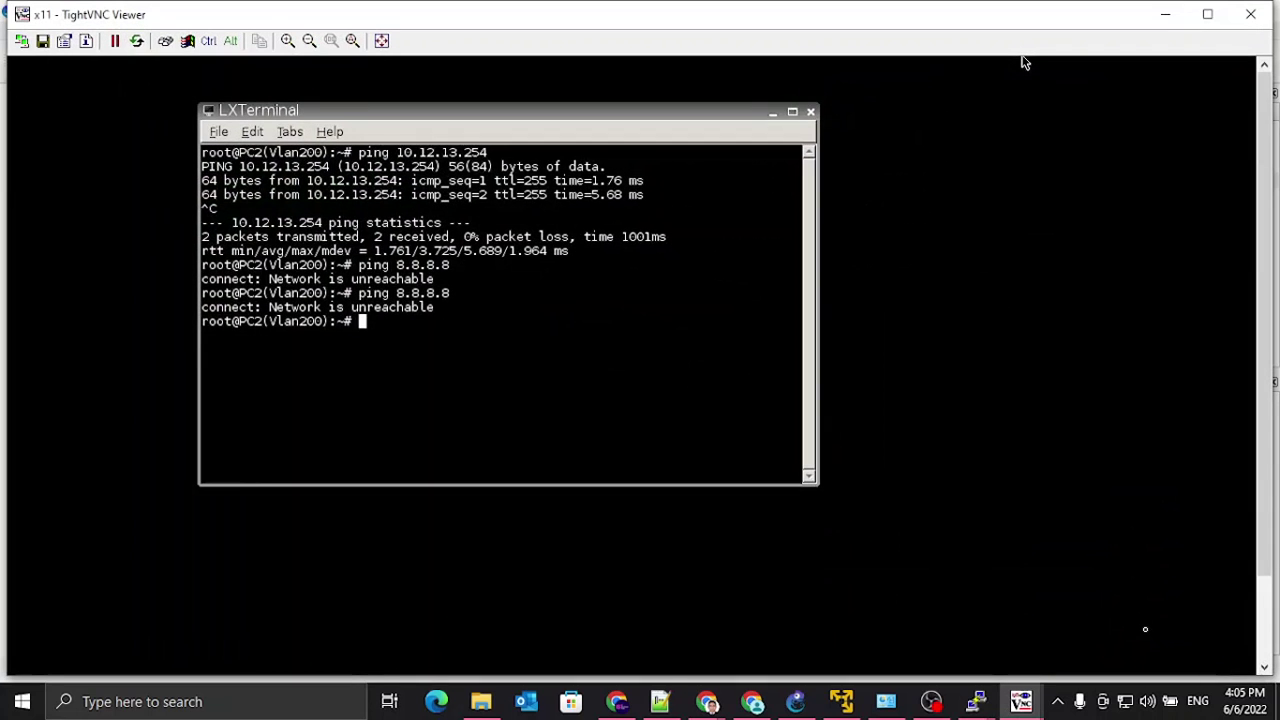
key("Return")
key("Return")
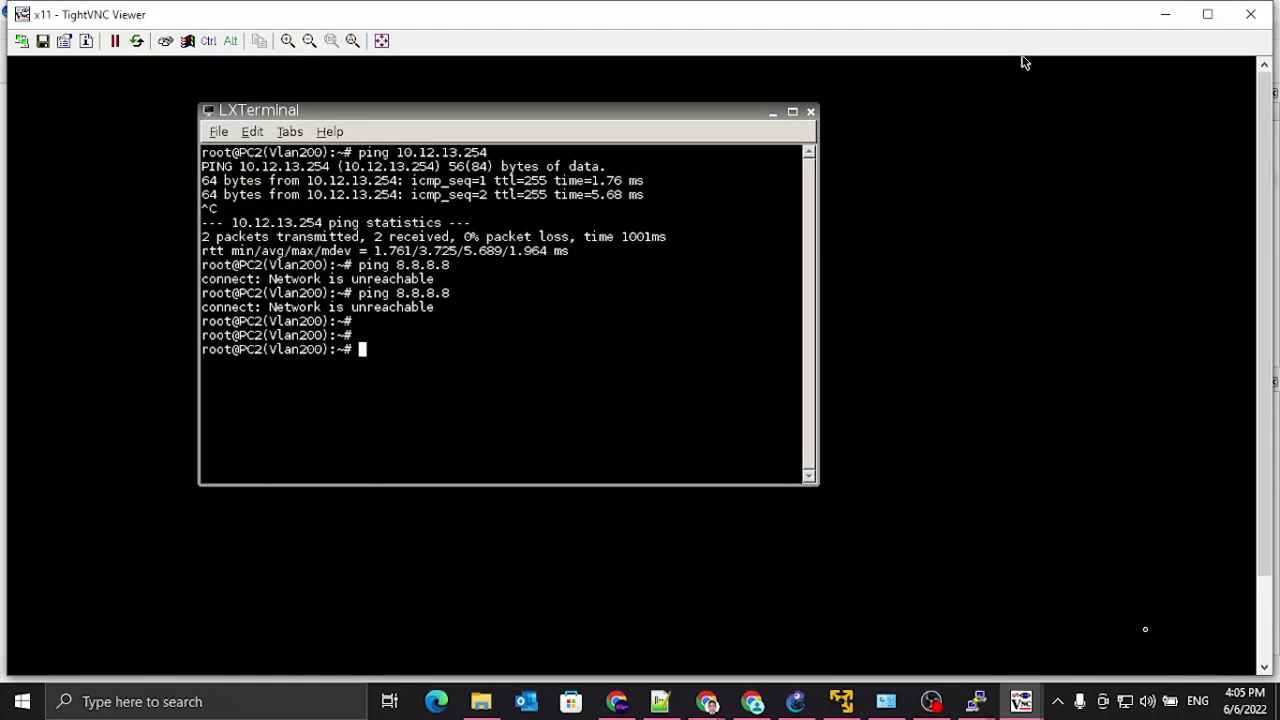
key("Up")
key("Up")
key("Return")
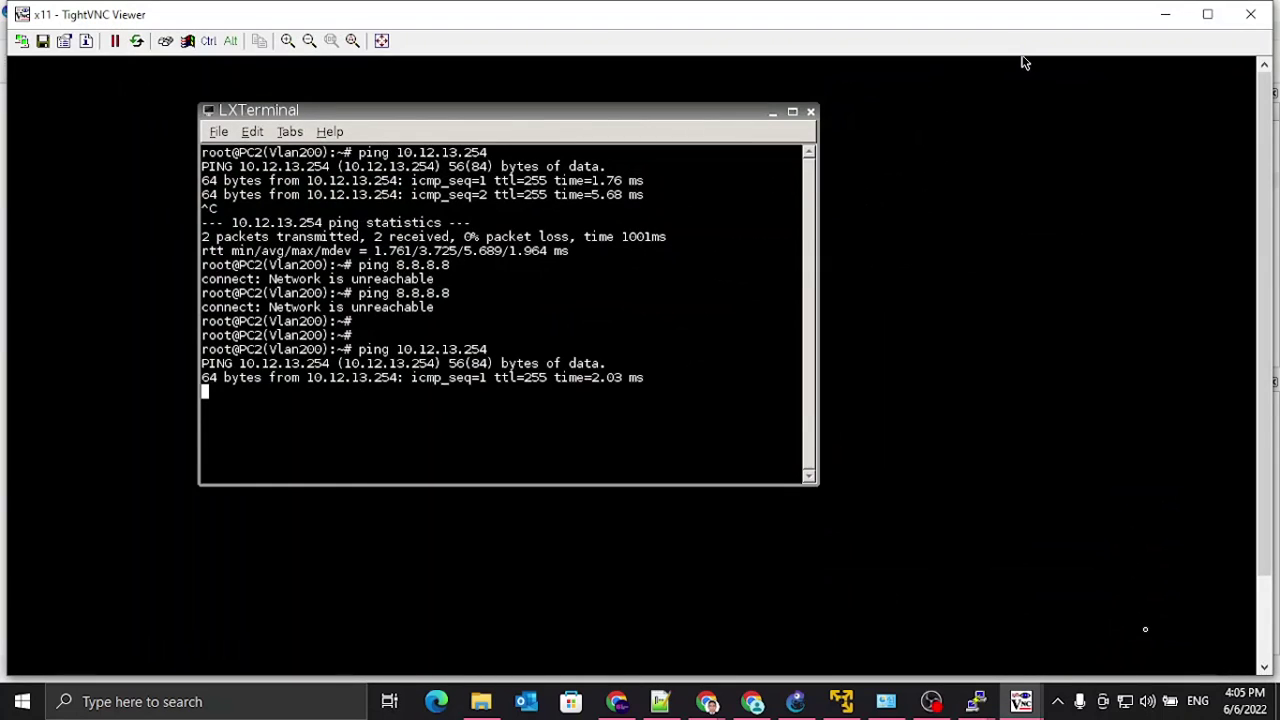
left_click(1152, 16)
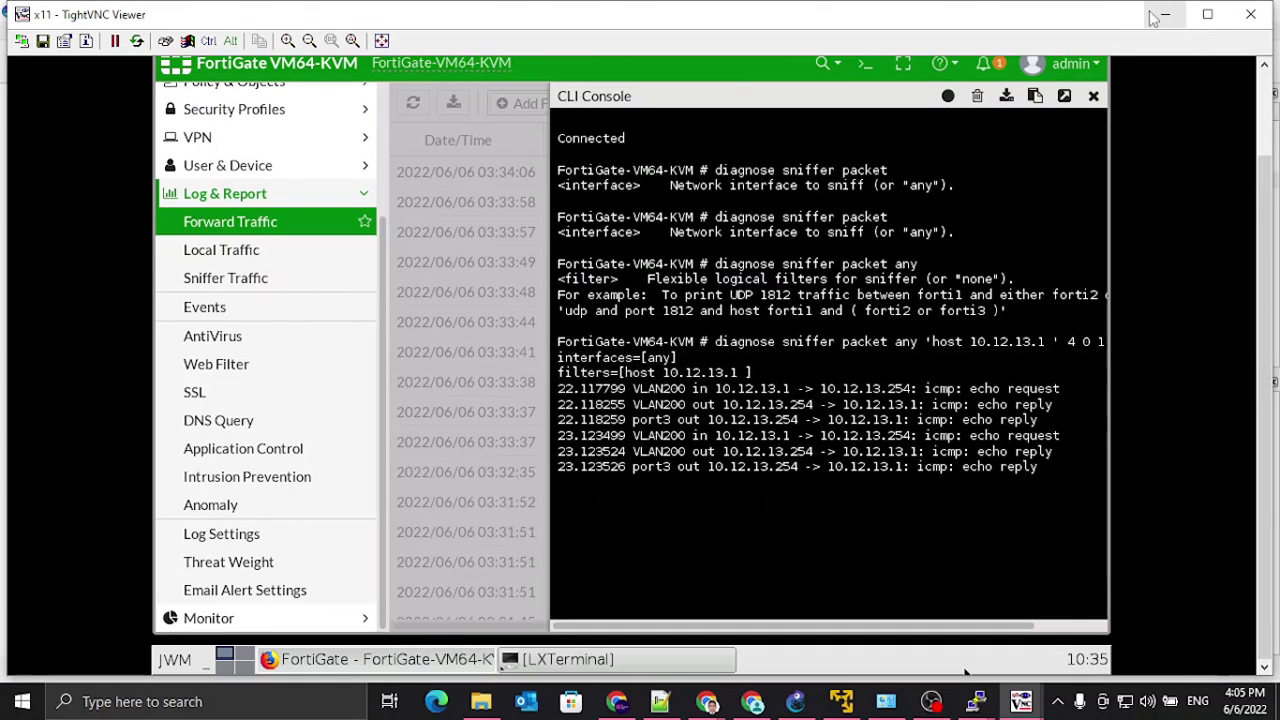
key("ctrl+c")
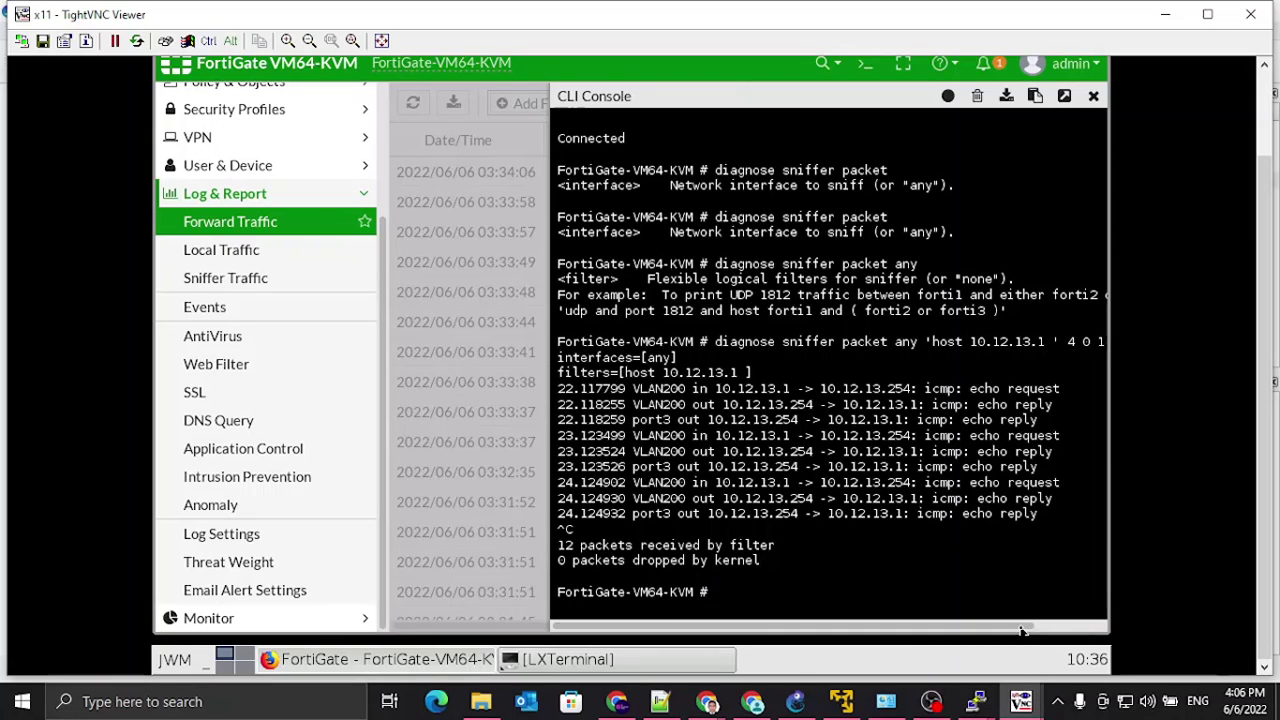
Step: Stop the ping running in PC2's terminal
left_click(1022, 703)
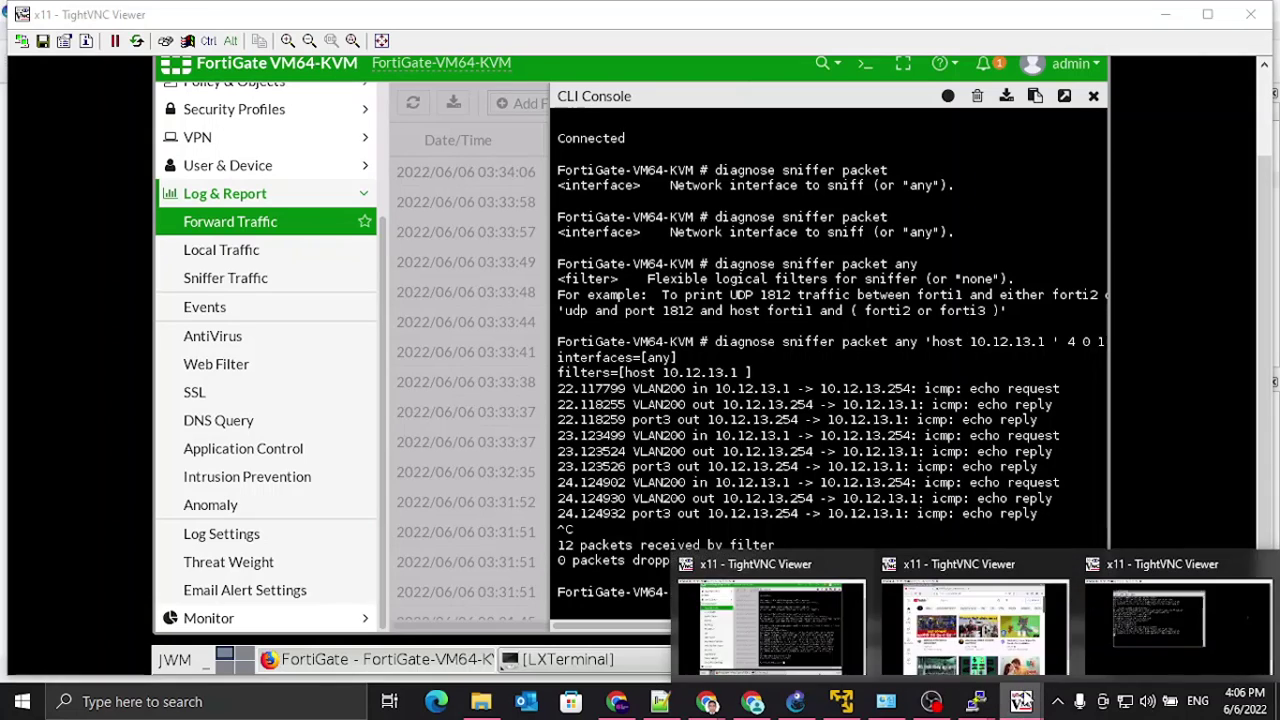
left_click(1160, 620)
key("ctrl+c")
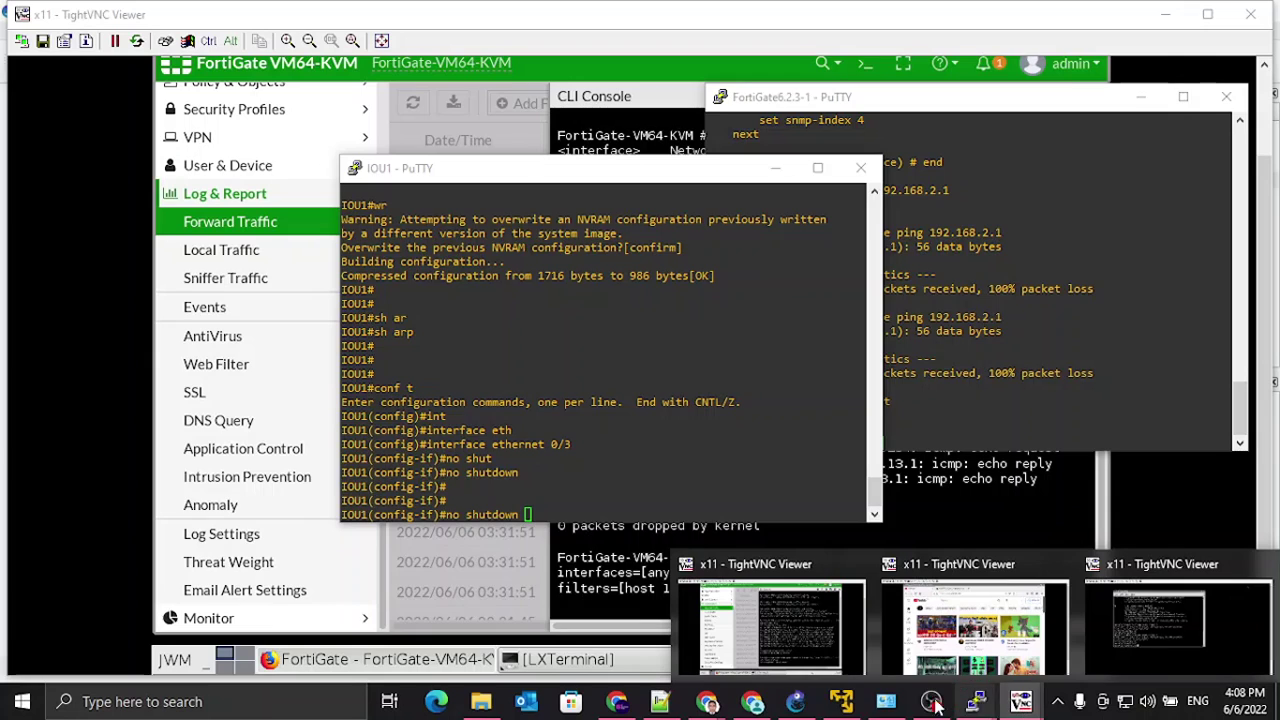
Step: Correct PC2's gateway from 110.12.13.254 to 10.12.13.254 and save
left_click(795, 701)
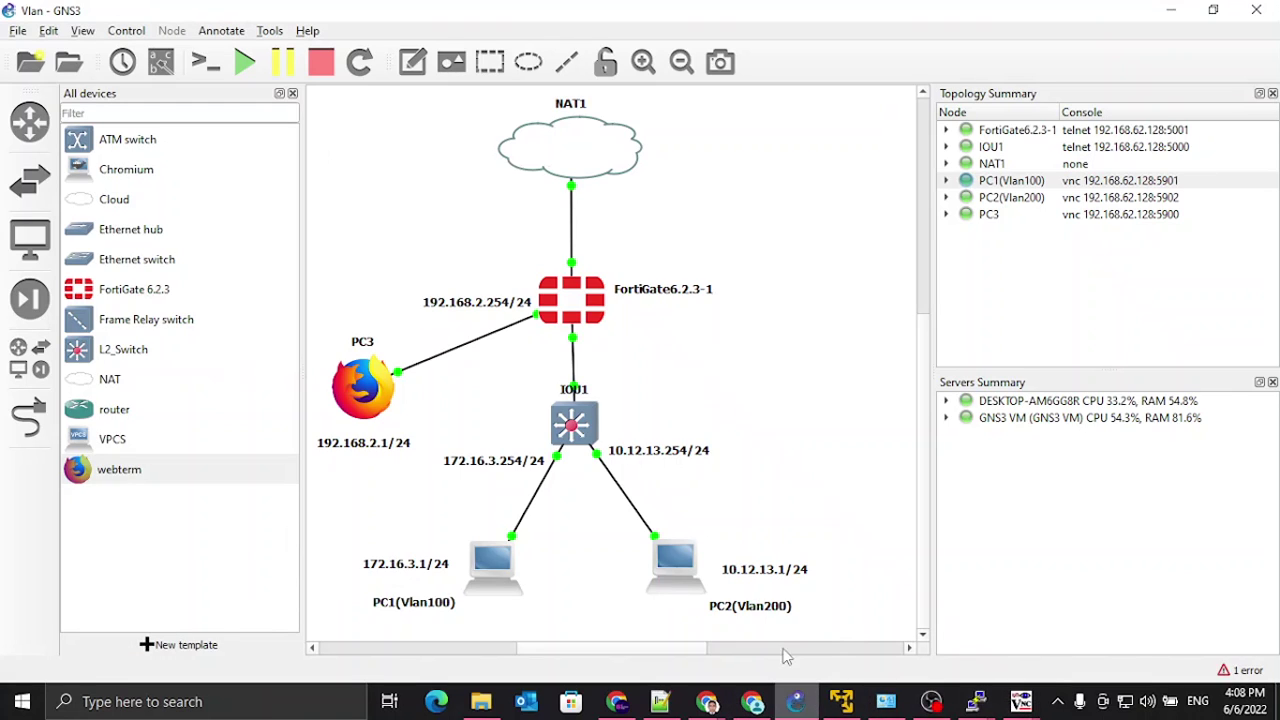
right_click(675, 567)
left_click(700, 462)
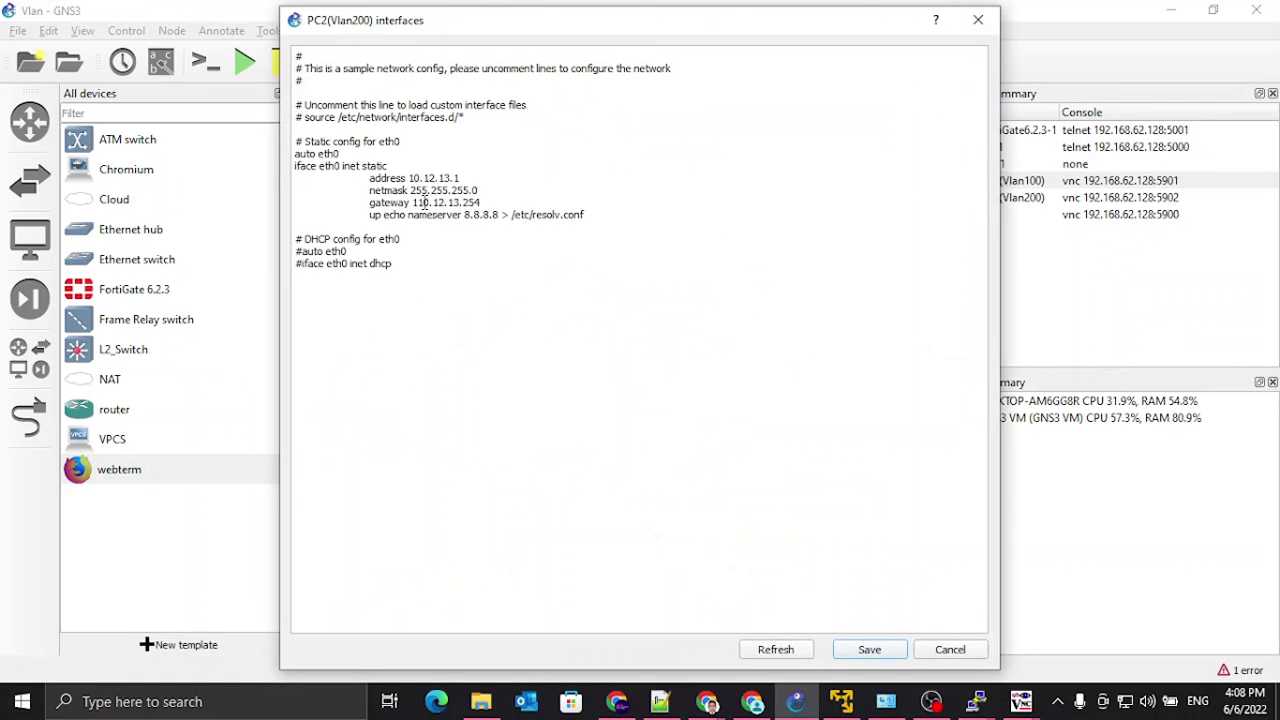
key("BackSpace")
left_click(866, 652)
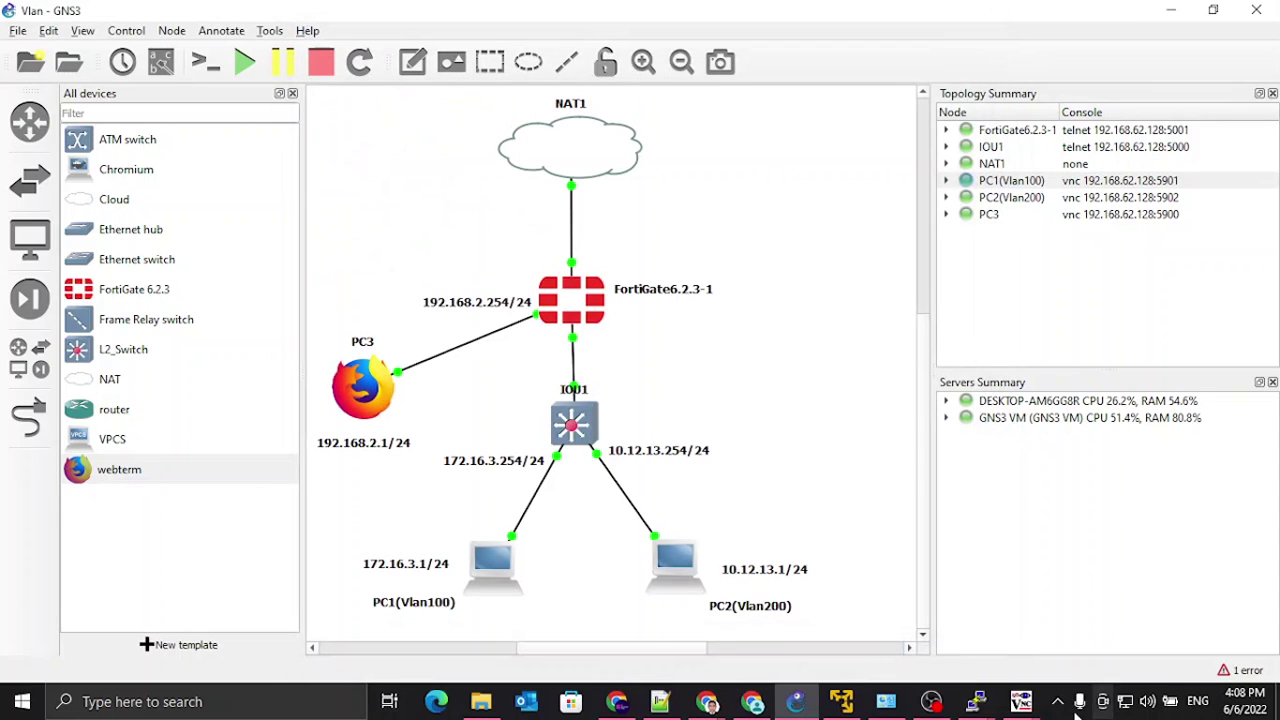
Step: Rerun the traceroute to 8.8.8.8 from PC2's terminal
mouse_move(975, 705)
left_click(1040, 630)
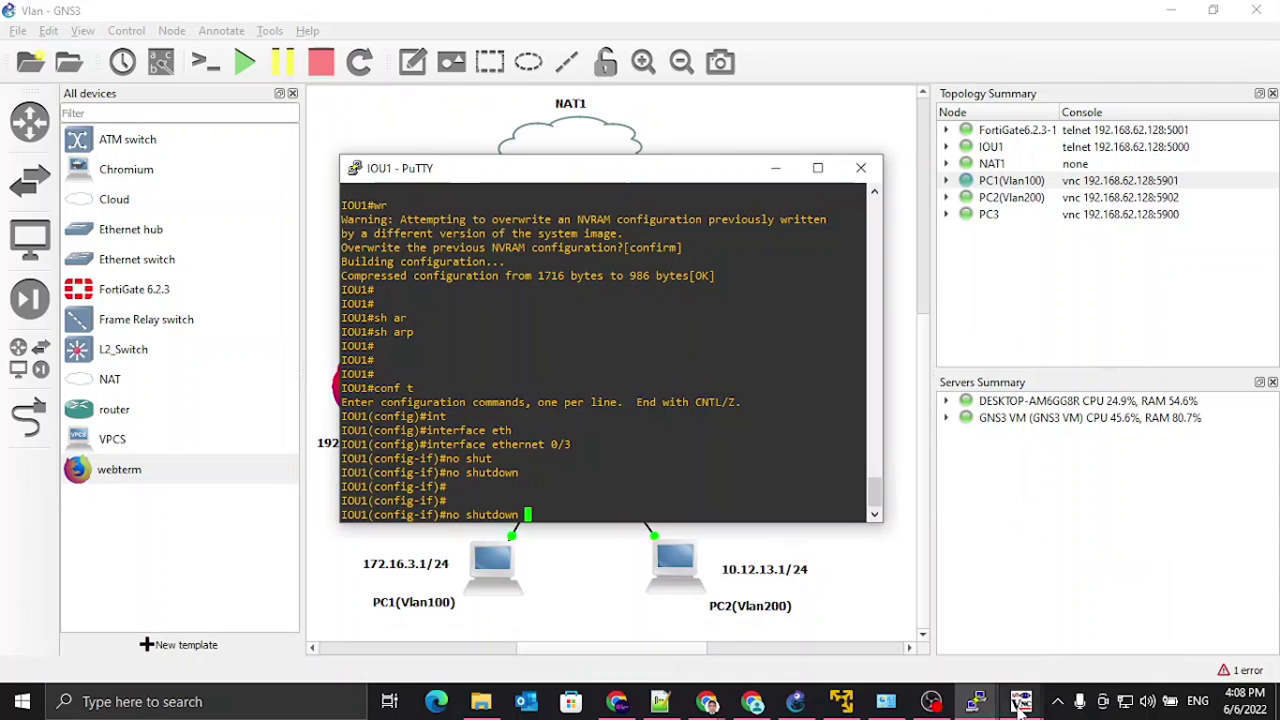
mouse_move(1020, 702)
left_click(1125, 655)
key("Up")
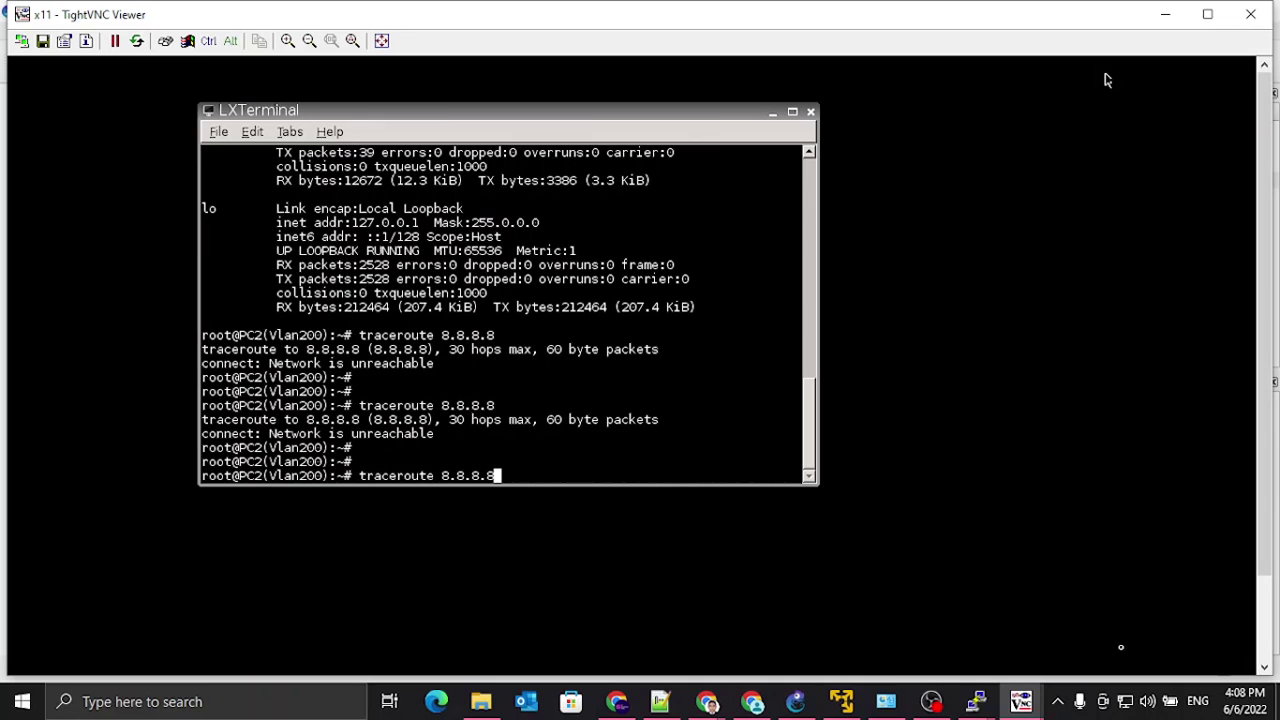
key("Return")
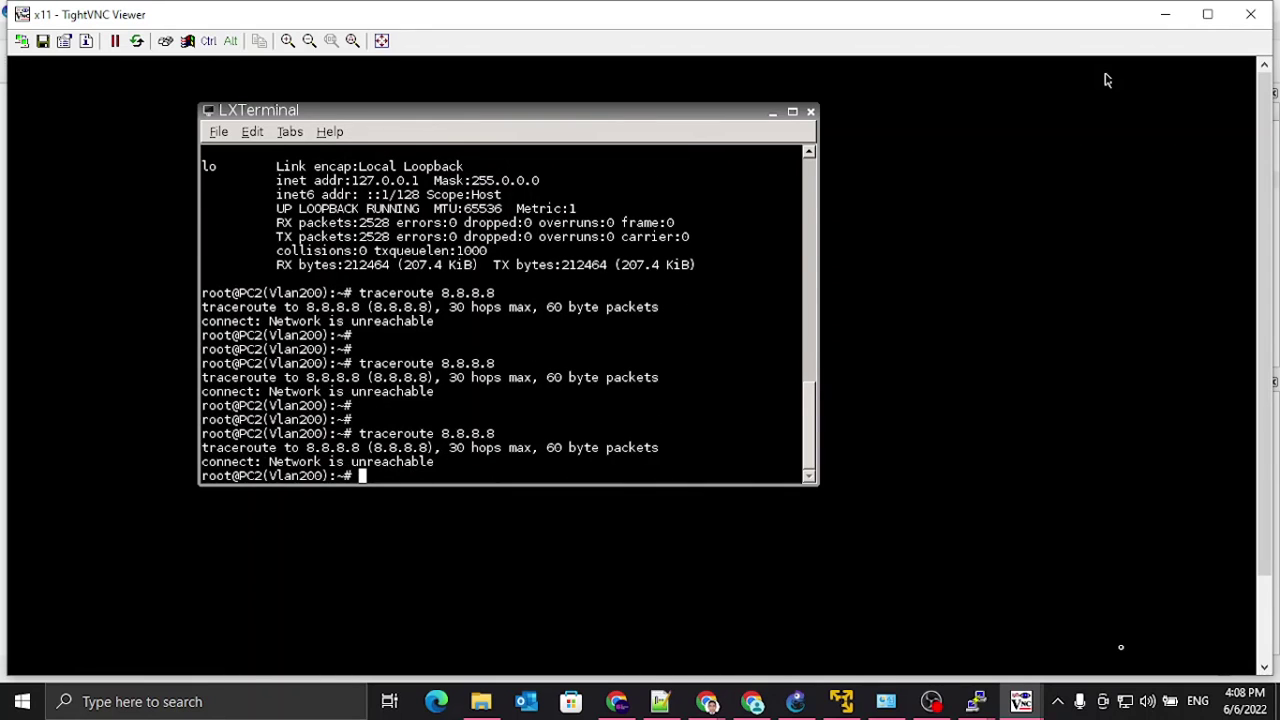
key("Return")
key("Return")
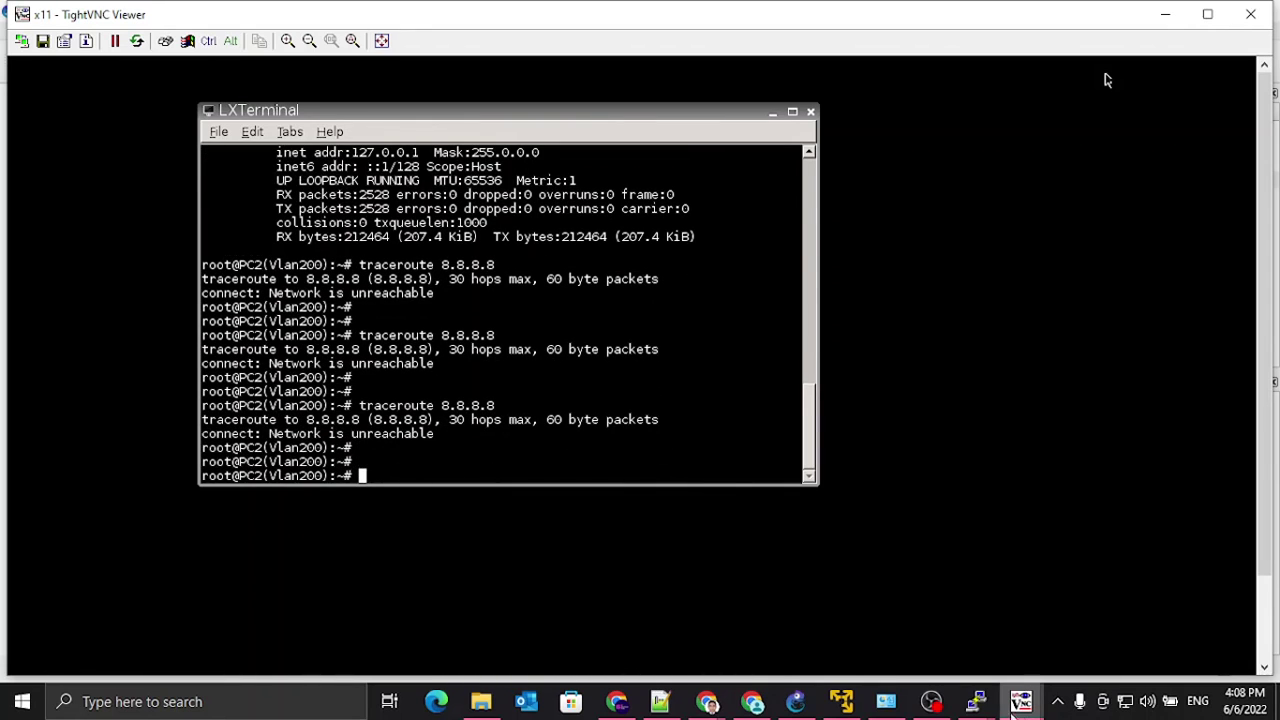
Step: Reopen PC2's network configuration to verify the gateway, then close it
left_click(988, 688)
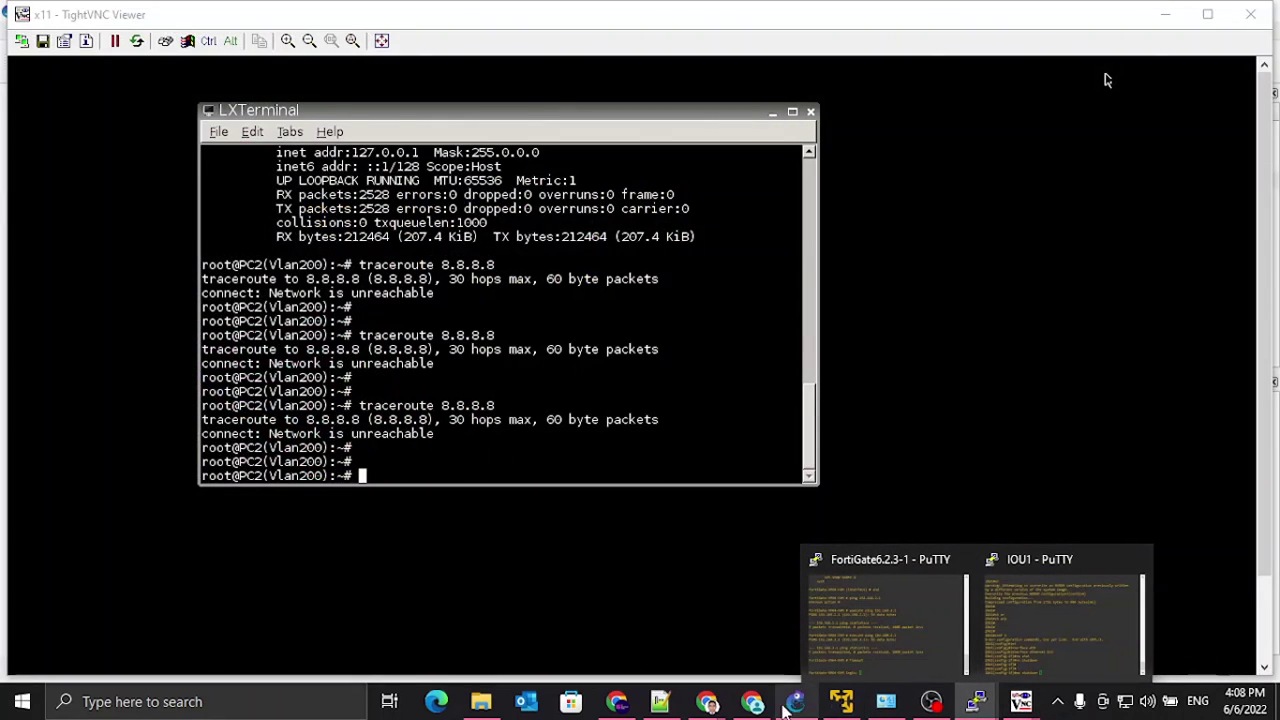
left_click(795, 702)
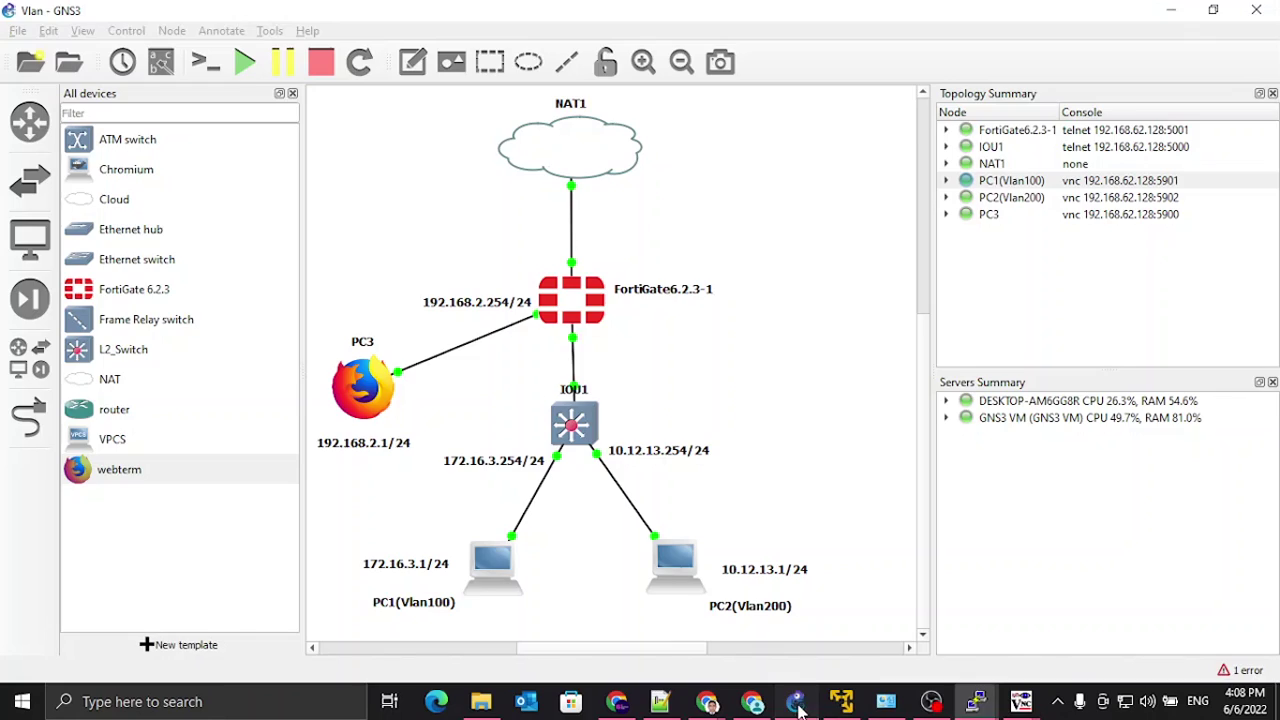
right_click(675, 572)
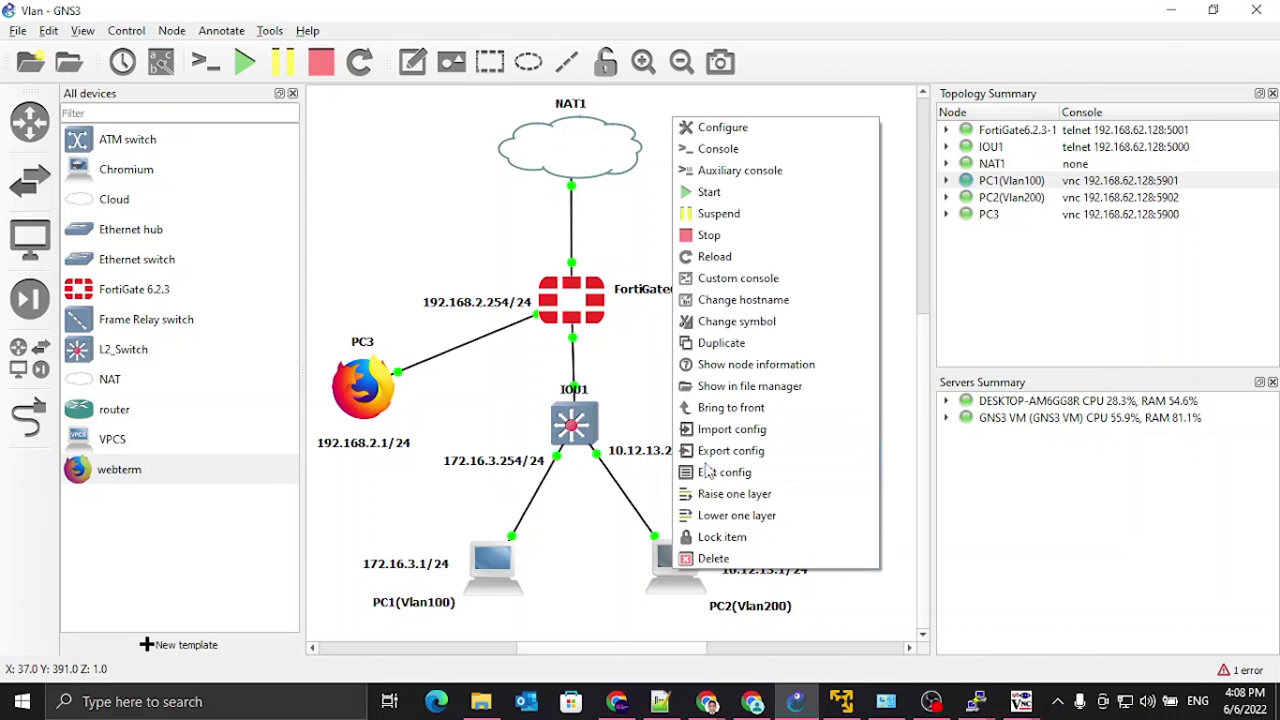
left_click(724, 472)
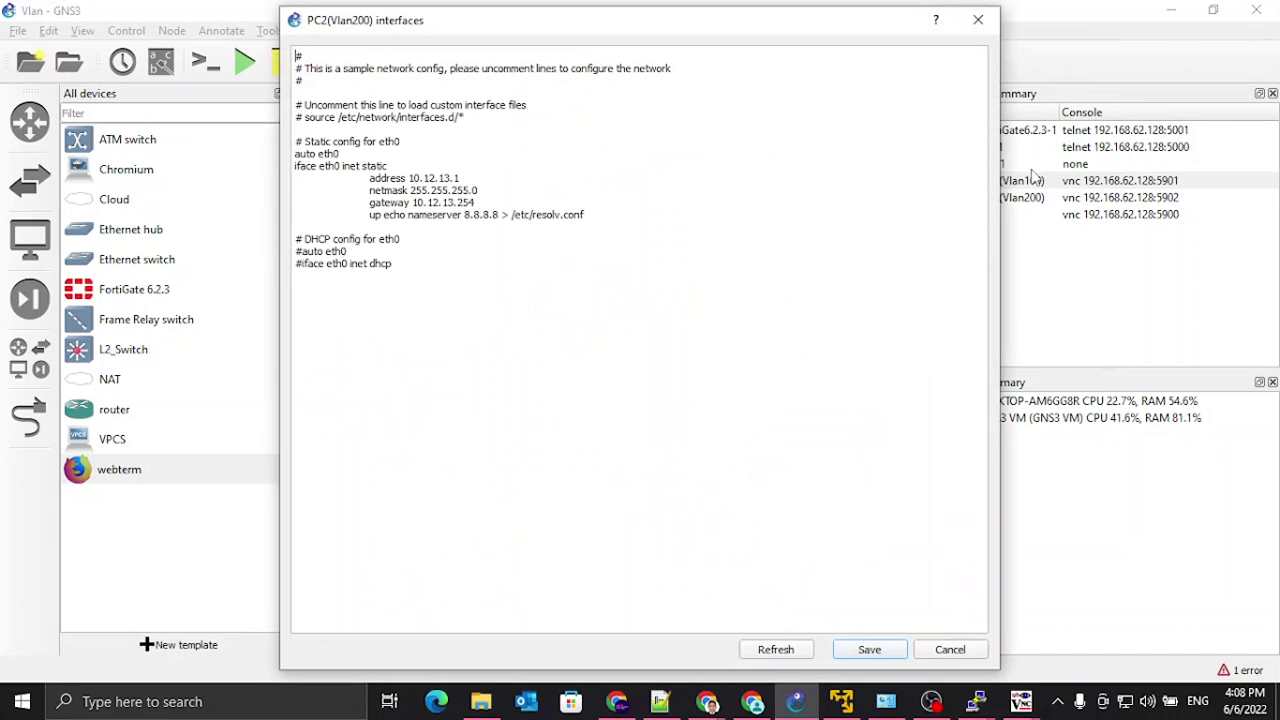
left_click(978, 19)
Step: Stop PC2 and start it again so the new gateway applies
left_click(1010, 199)
right_click(1010, 199)
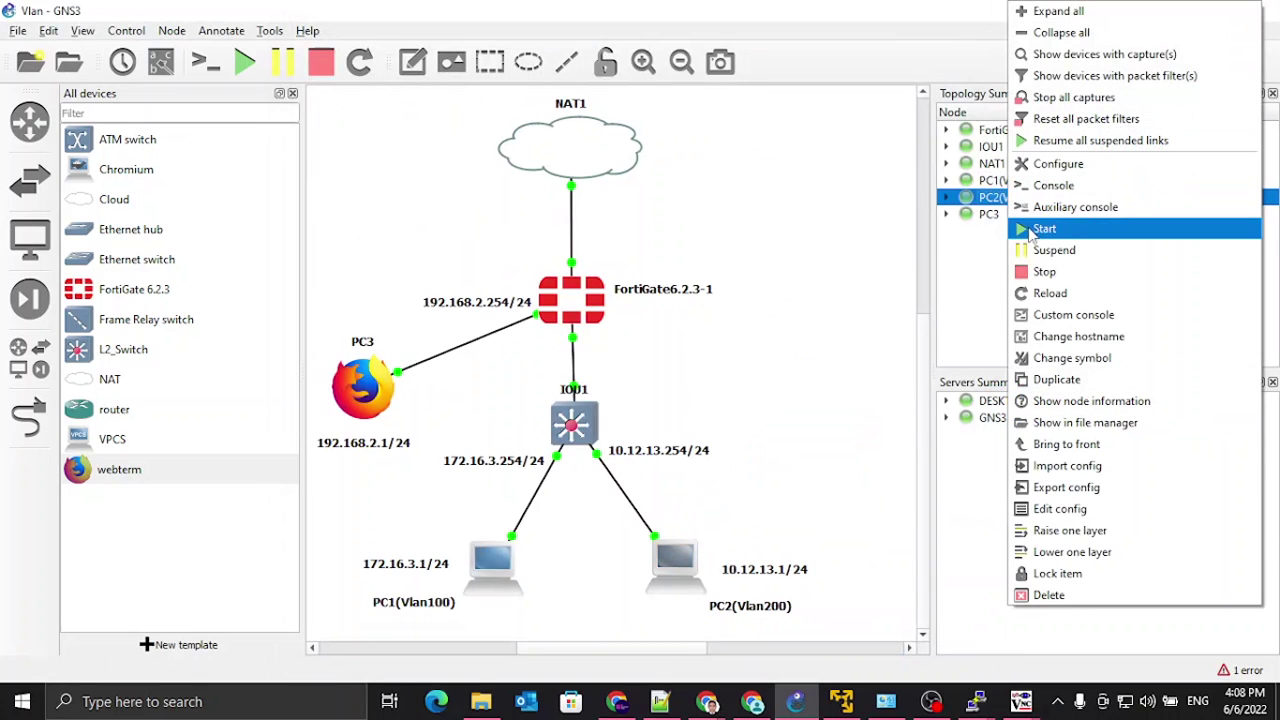
left_click(1036, 279)
right_click(670, 557)
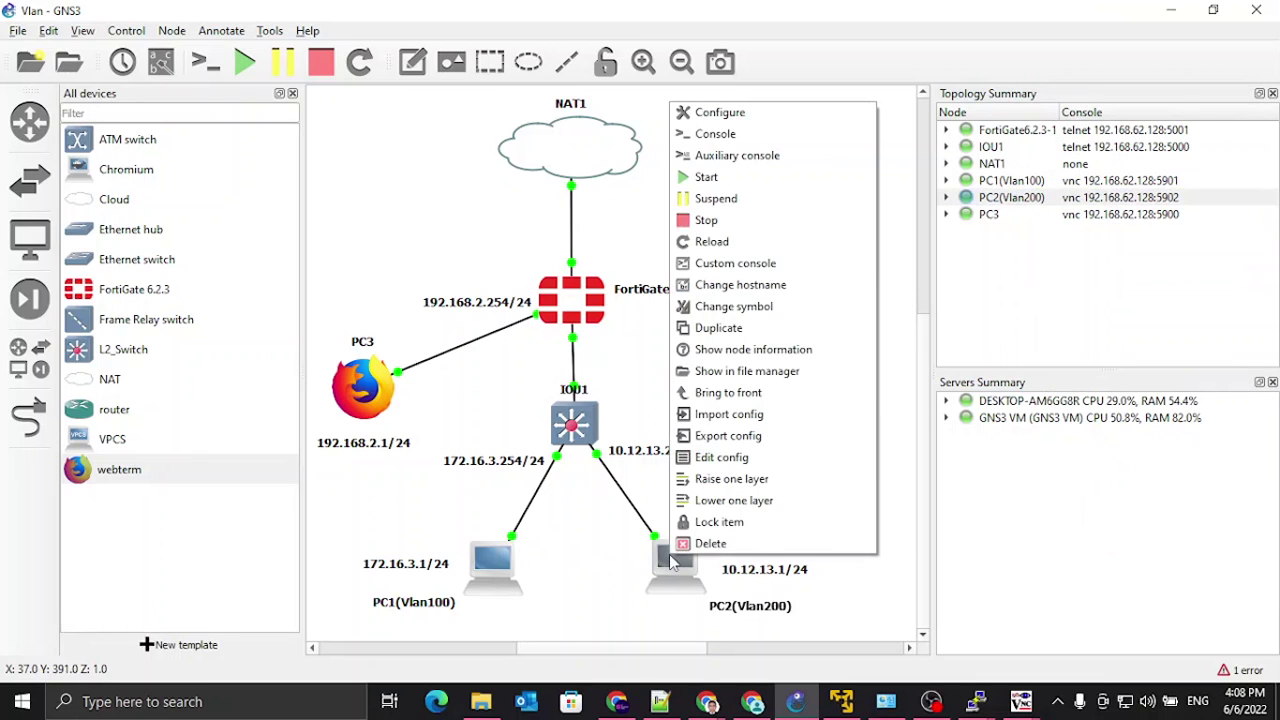
left_click(707, 224)
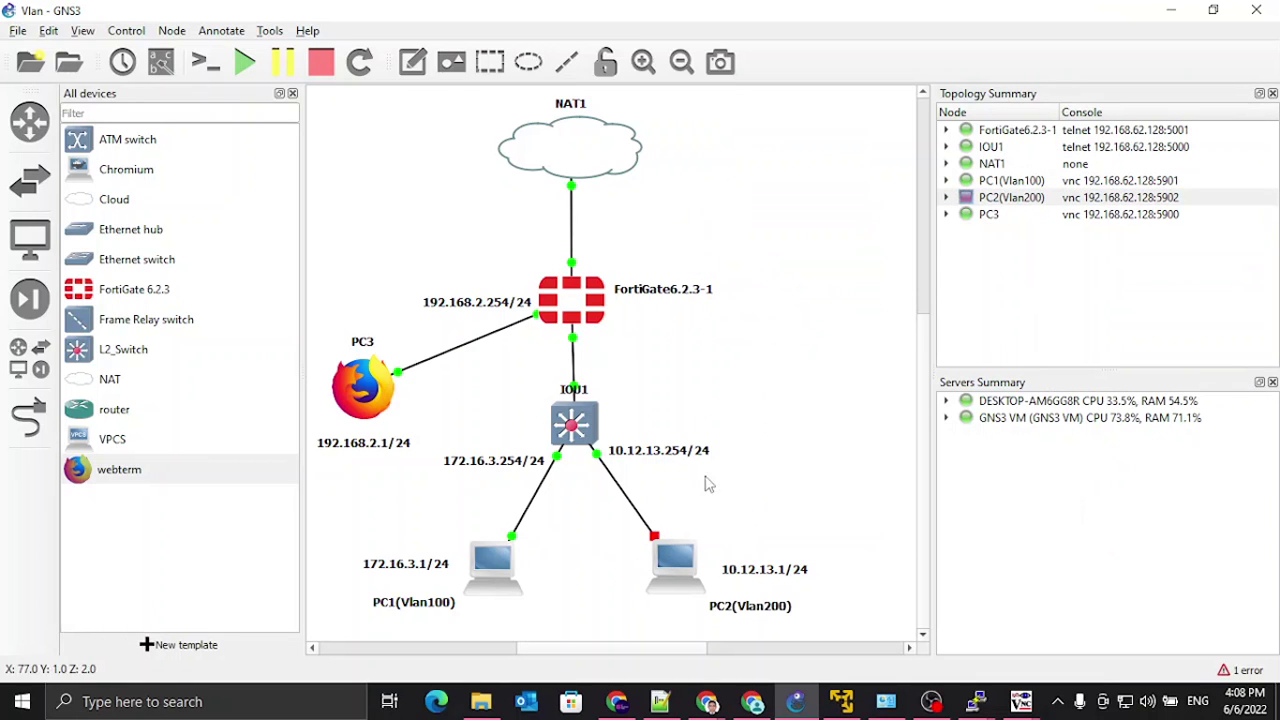
right_click(679, 576)
left_click(724, 200)
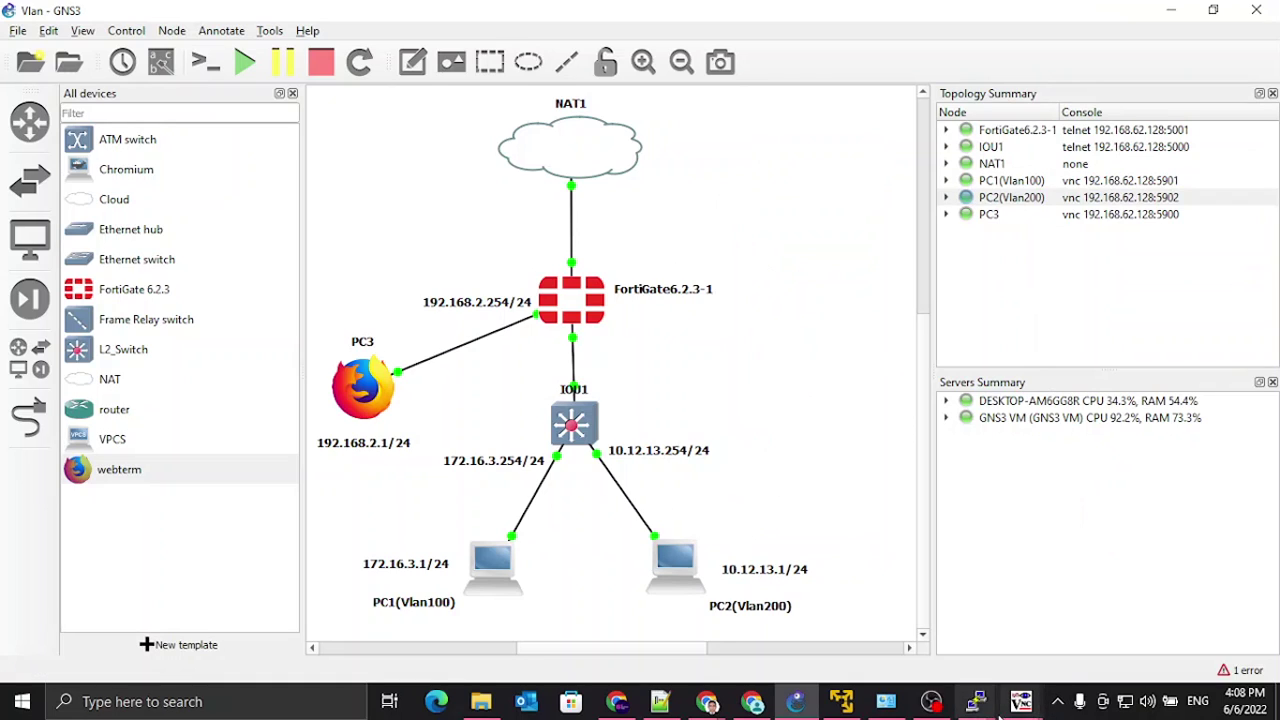
Step: Ping 8.8.8.8 from PC2's terminal and stop it once replies arrive
mouse_move(1030, 706)
left_click(1175, 625)
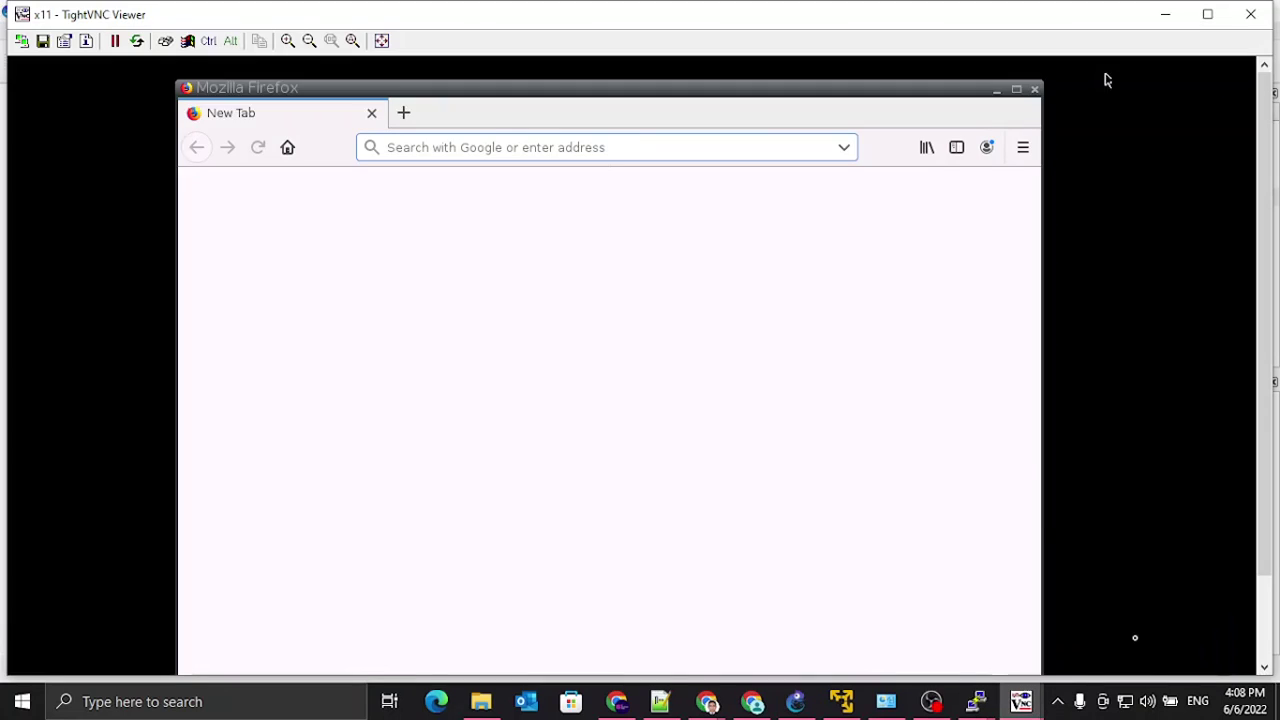
left_click(997, 91)
type("pi")
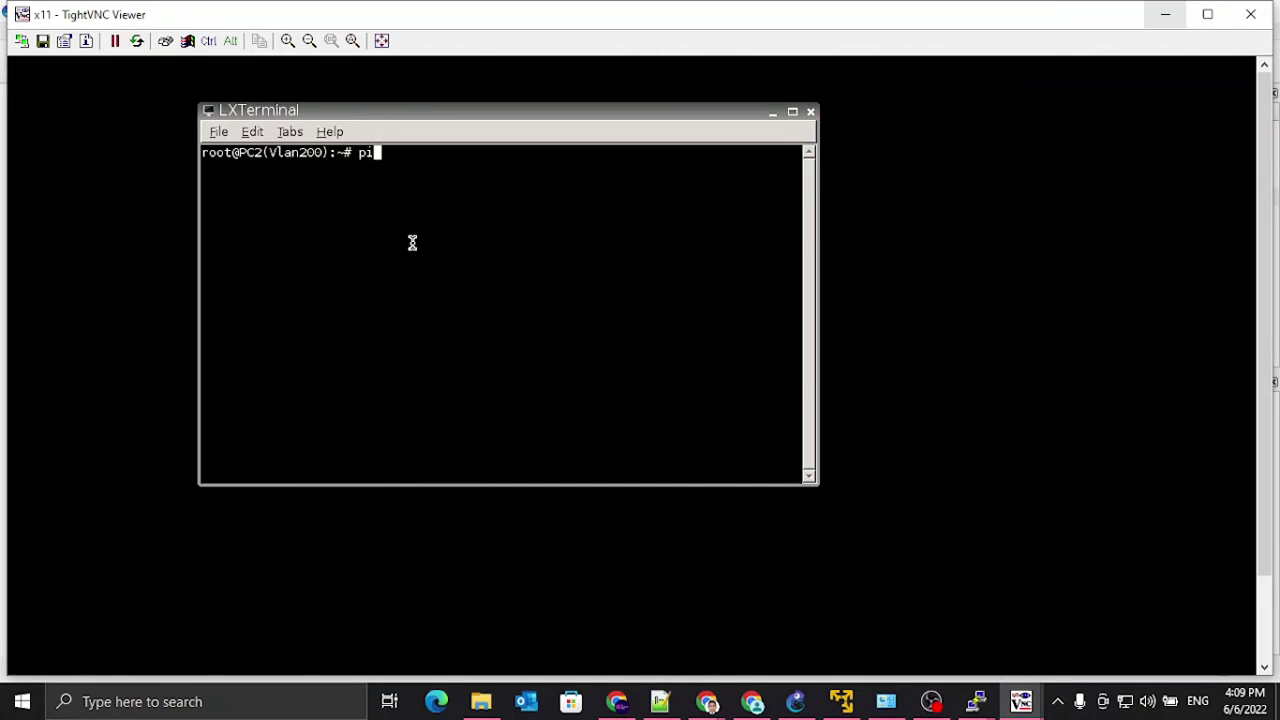
type("ng 8.8.8.8")
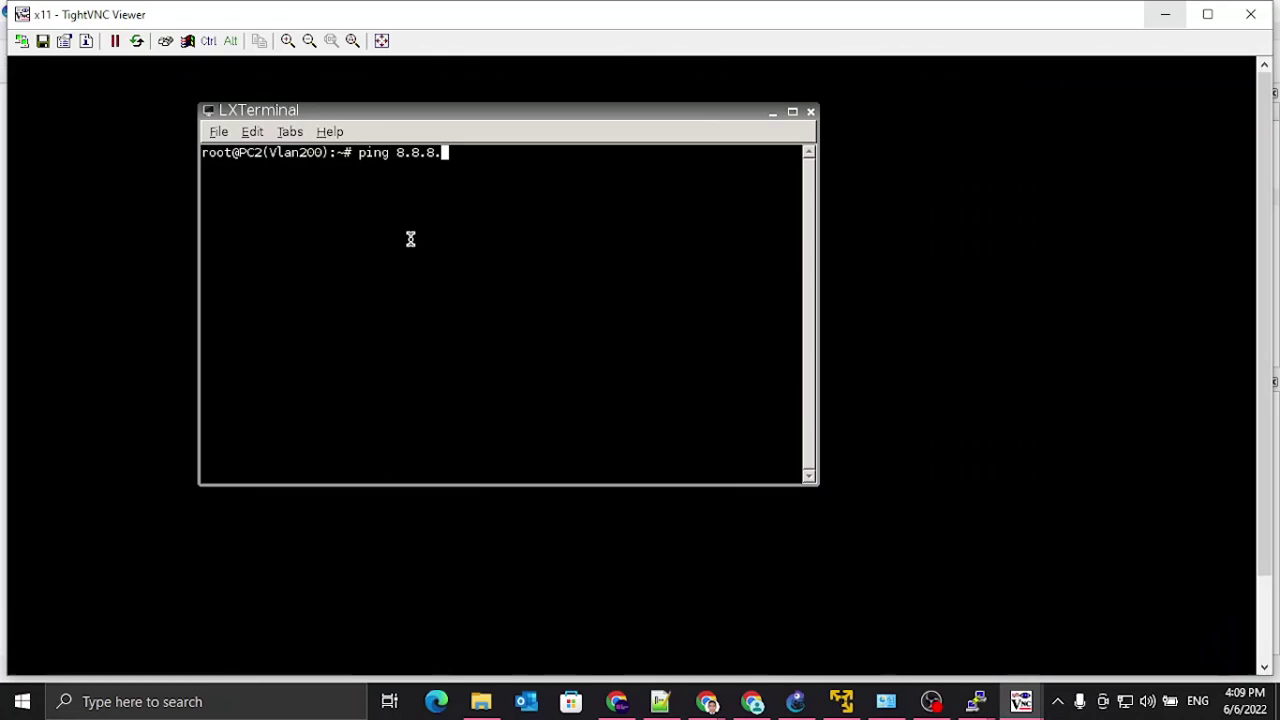
key("Return")
key("ctrl+c")
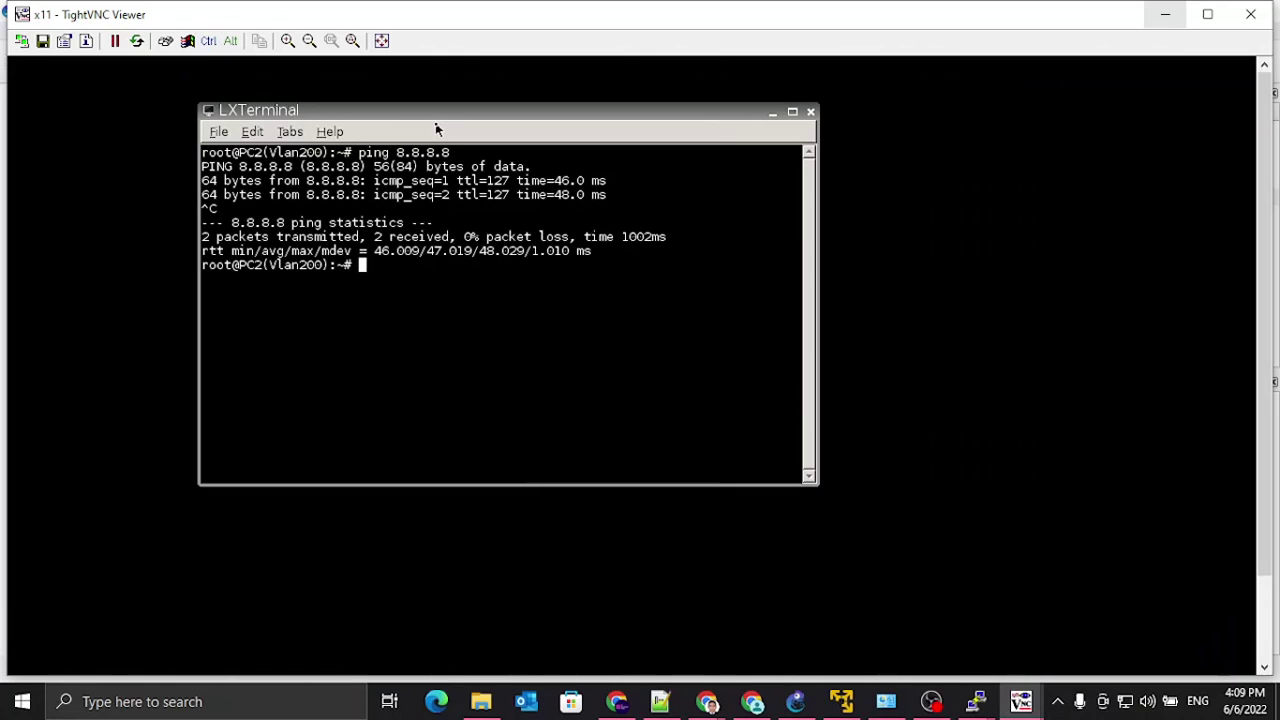
Step: Check the IOU1 switch terminal and the GNS3 VM console
mouse_move(978, 698)
left_click(1042, 648)
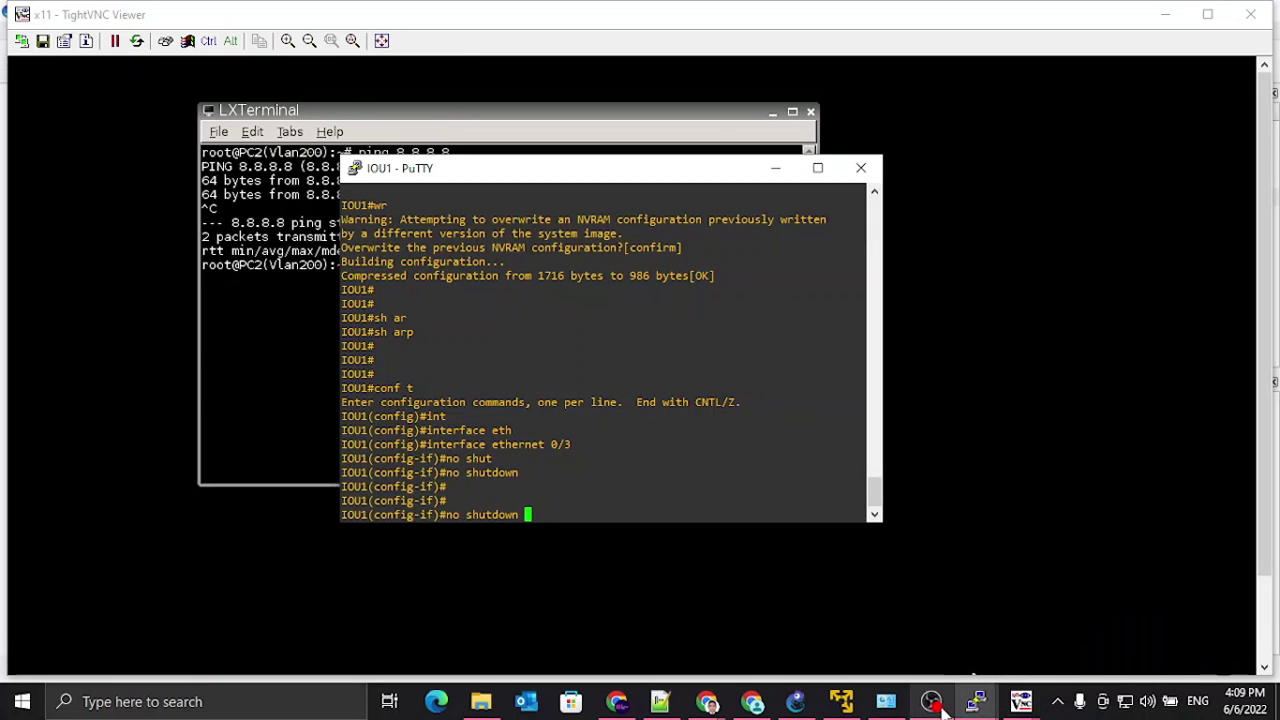
left_click(840, 701)
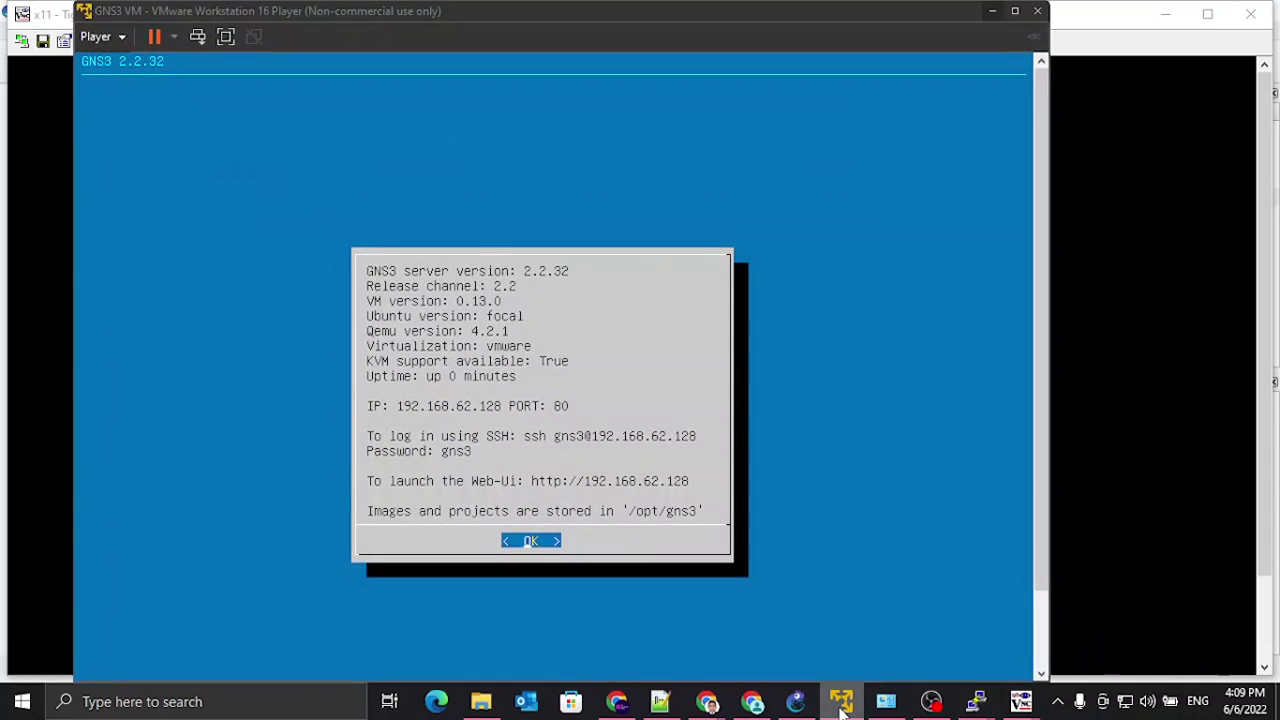
left_click(840, 701)
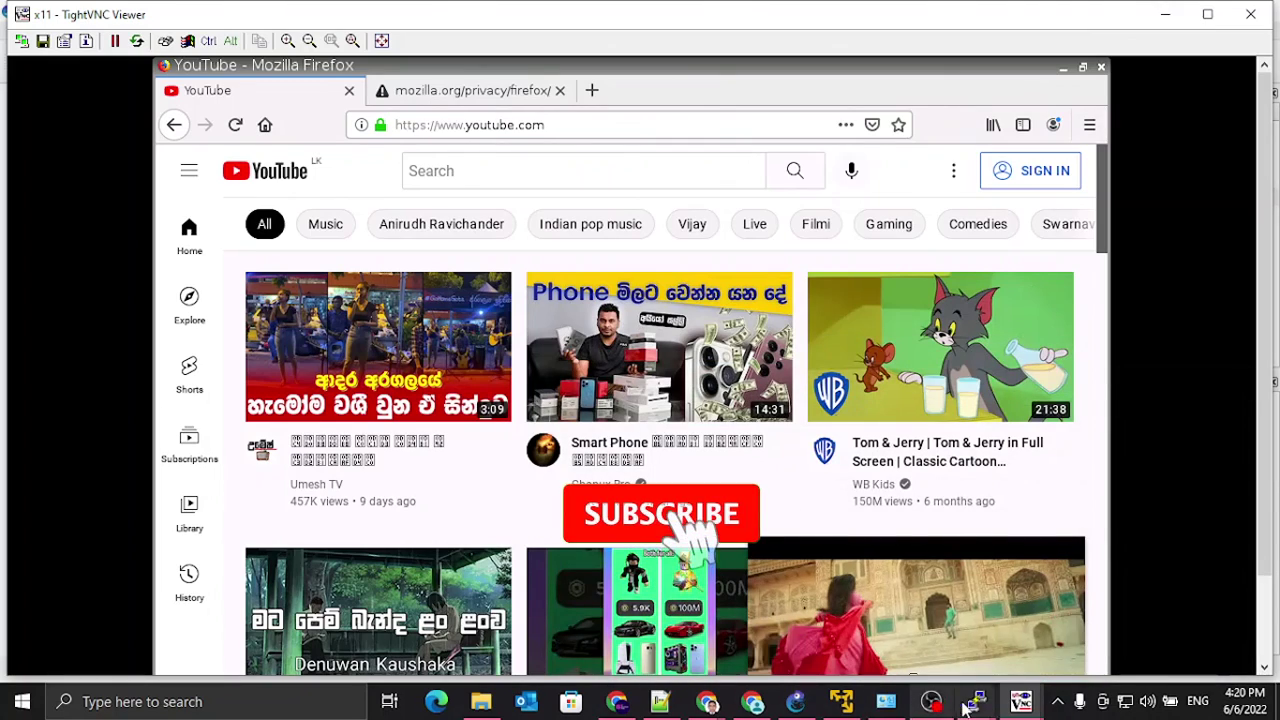
Step: Close the FortiGate and IOU1 PuTTY console sessions, leaving YouTube open in Firefox on PC2
mouse_move(971, 700)
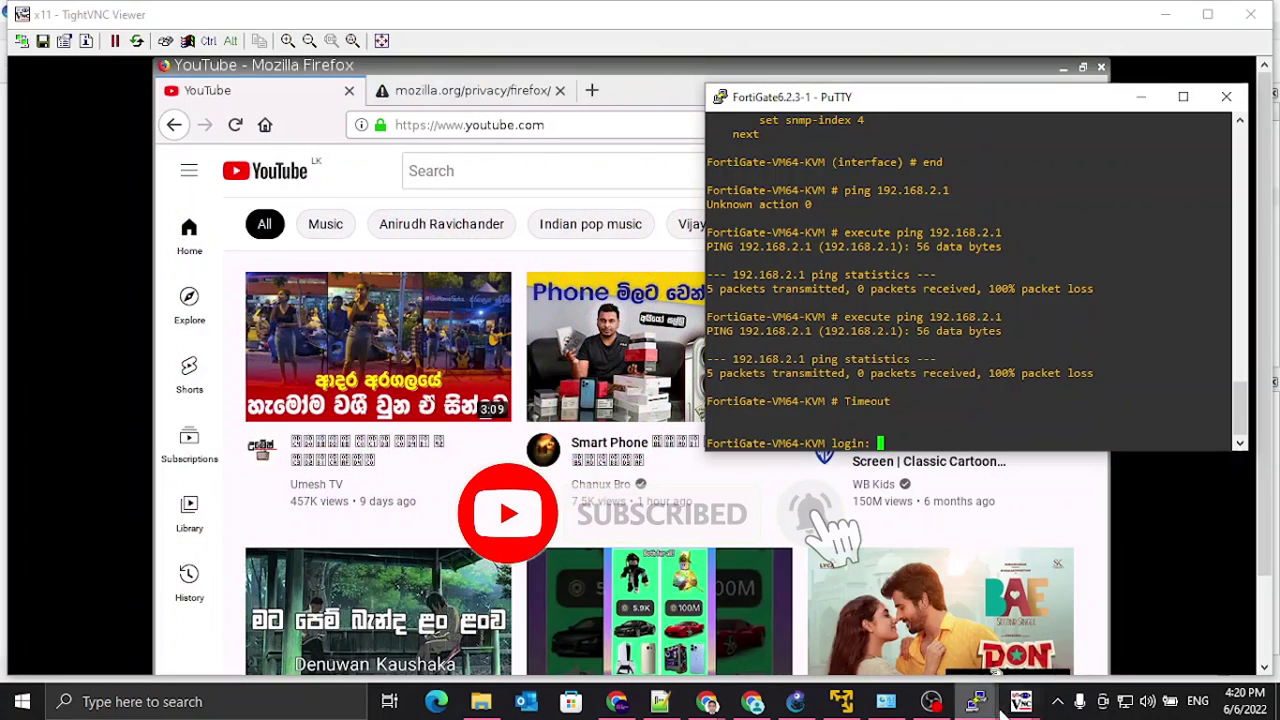
left_click(670, 418)
left_click(975, 705)
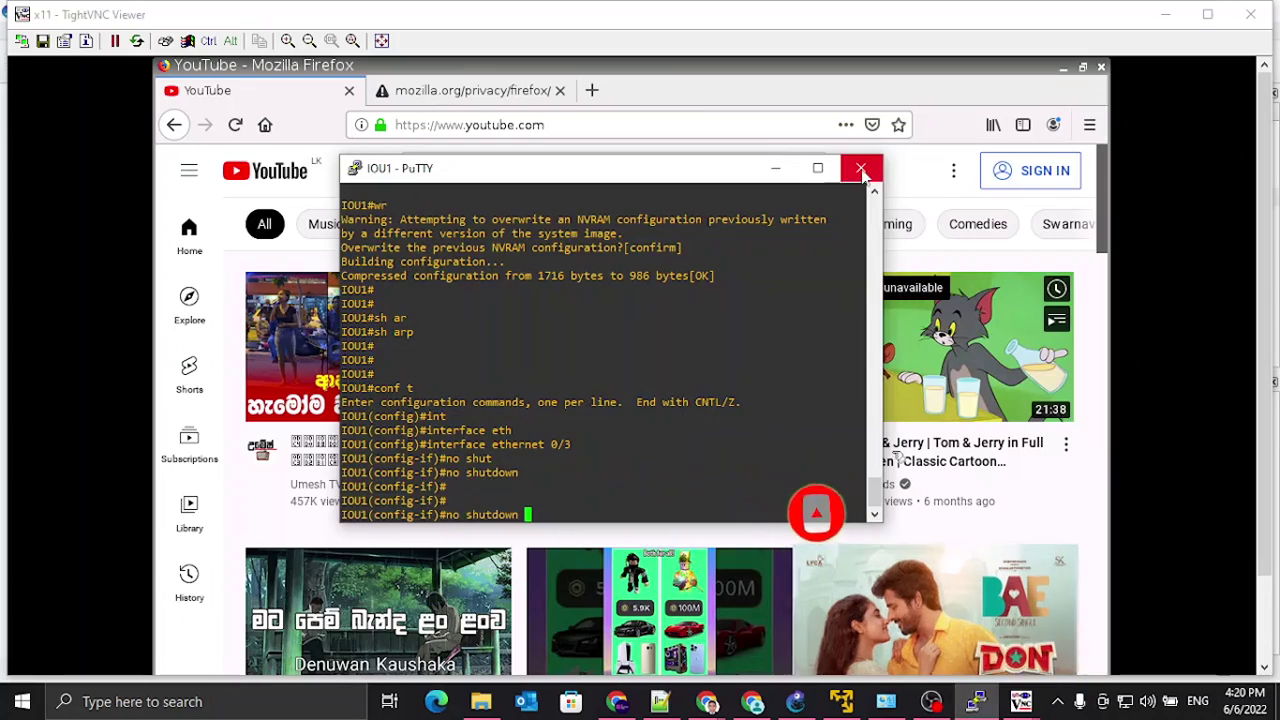
left_click(675, 416)
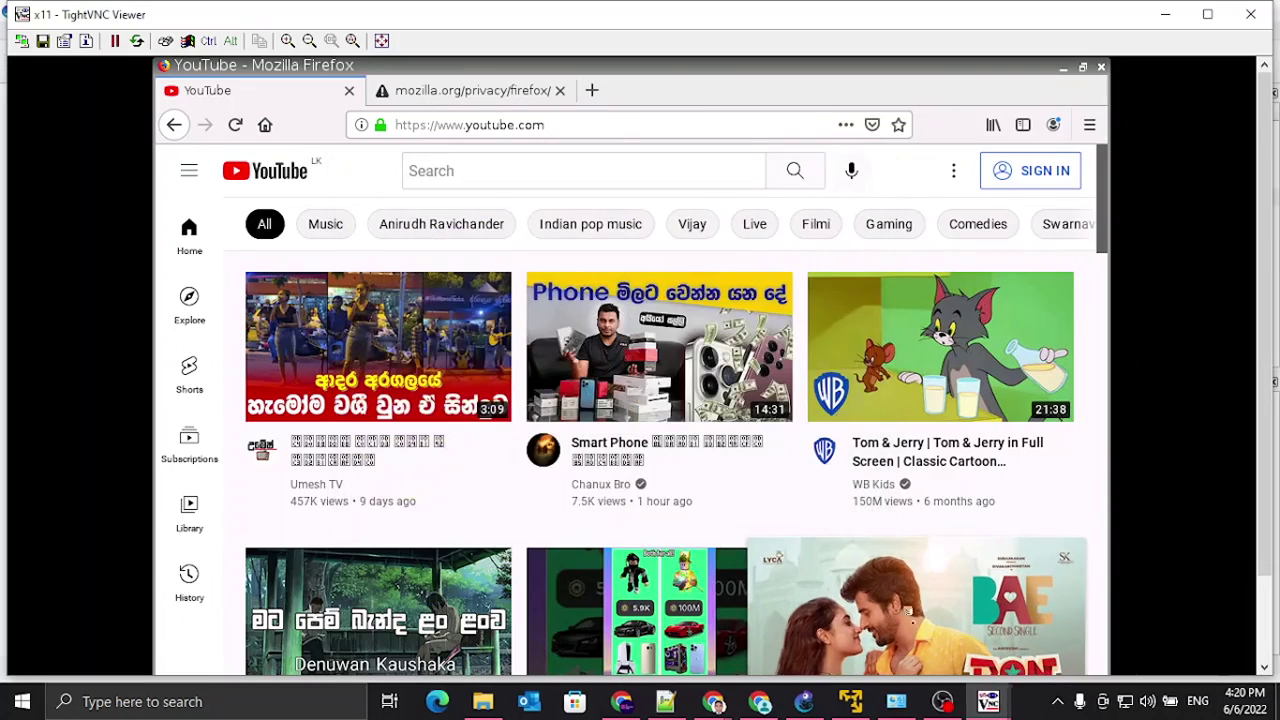